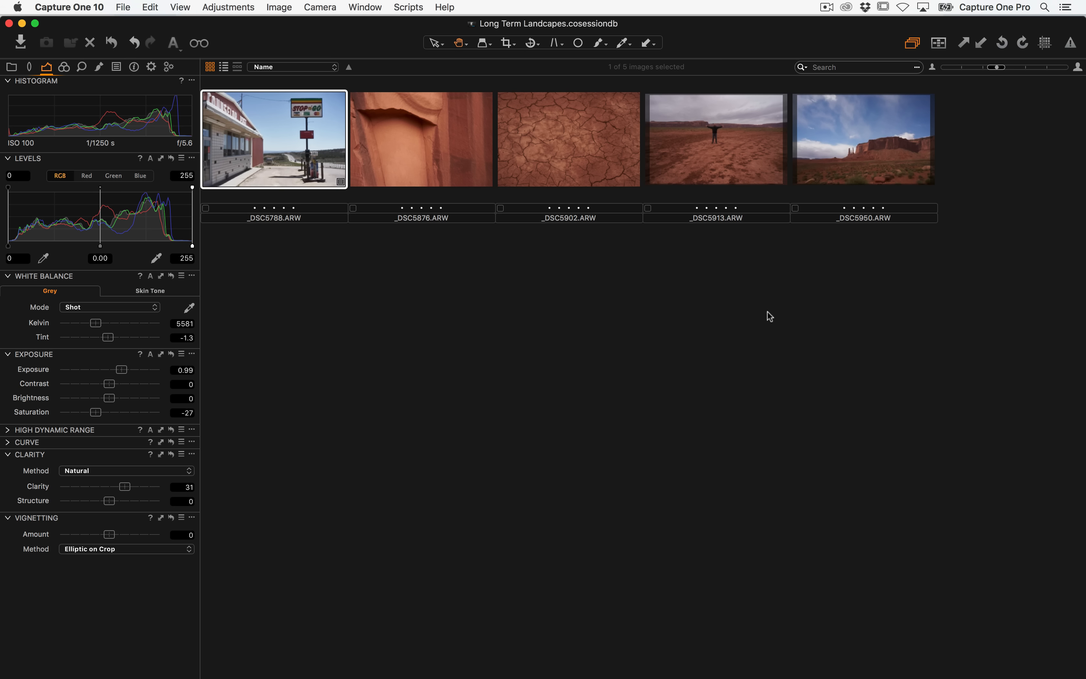
# Open the session's Capture folder and move the _DSC6236 image to the session trash
pyautogui.click(12, 67)
pyautogui.click(78, 129)
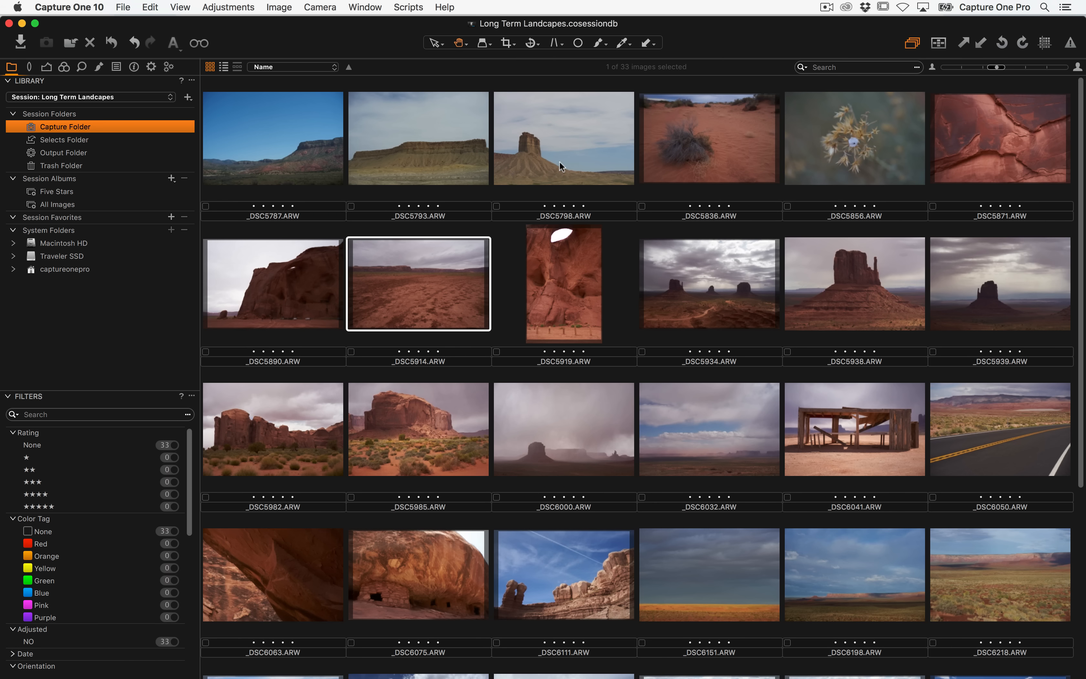
pyautogui.scroll(-5, 566, 166)
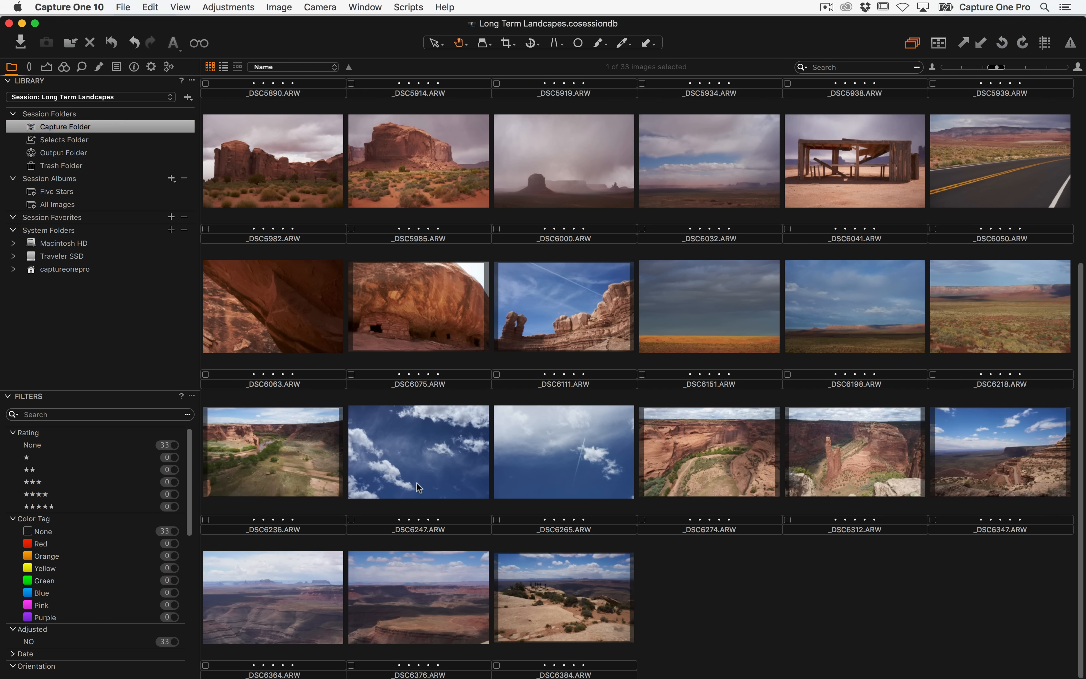
pyautogui.click(416, 482)
pyautogui.moveTo(300, 463); pyautogui.dragTo(265, 444)
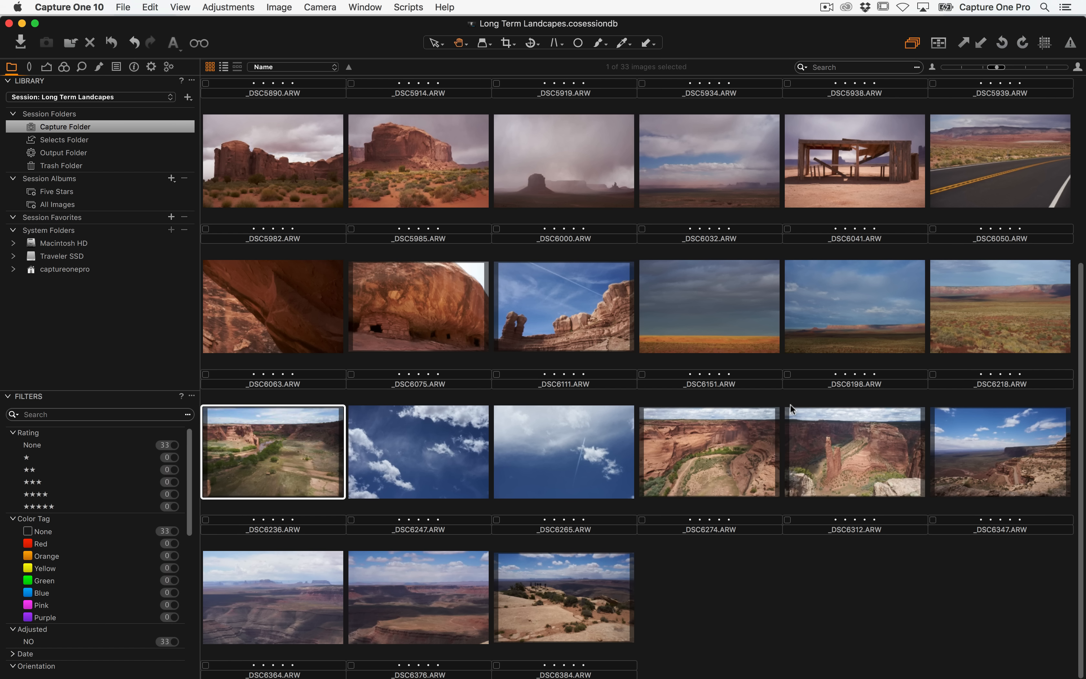
pyautogui.press('super+BackSpace')
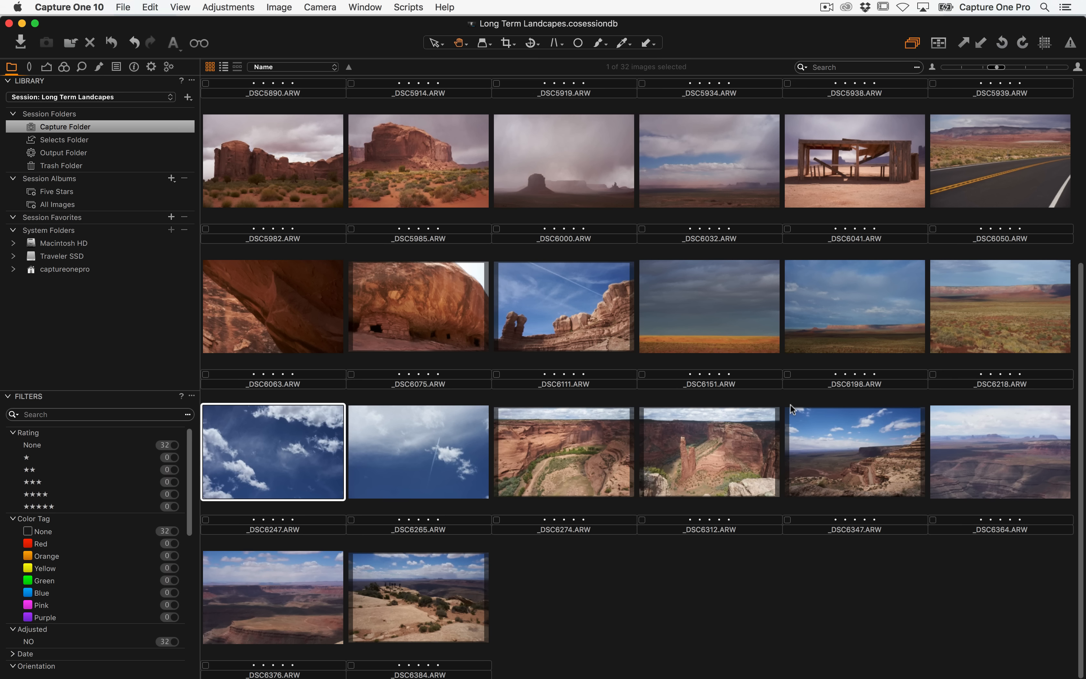
# Examine the session Trash folder contents, both in the library and in Finder
pyautogui.click(82, 167)
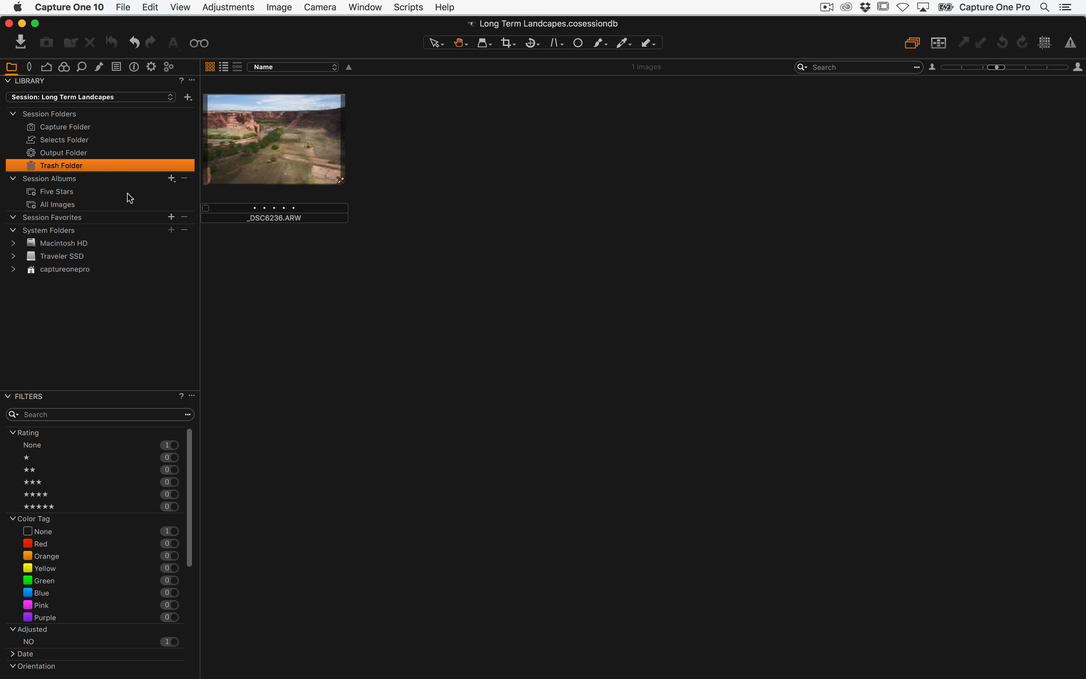
pyautogui.press('super+Tab')
pyautogui.click(519, 235)
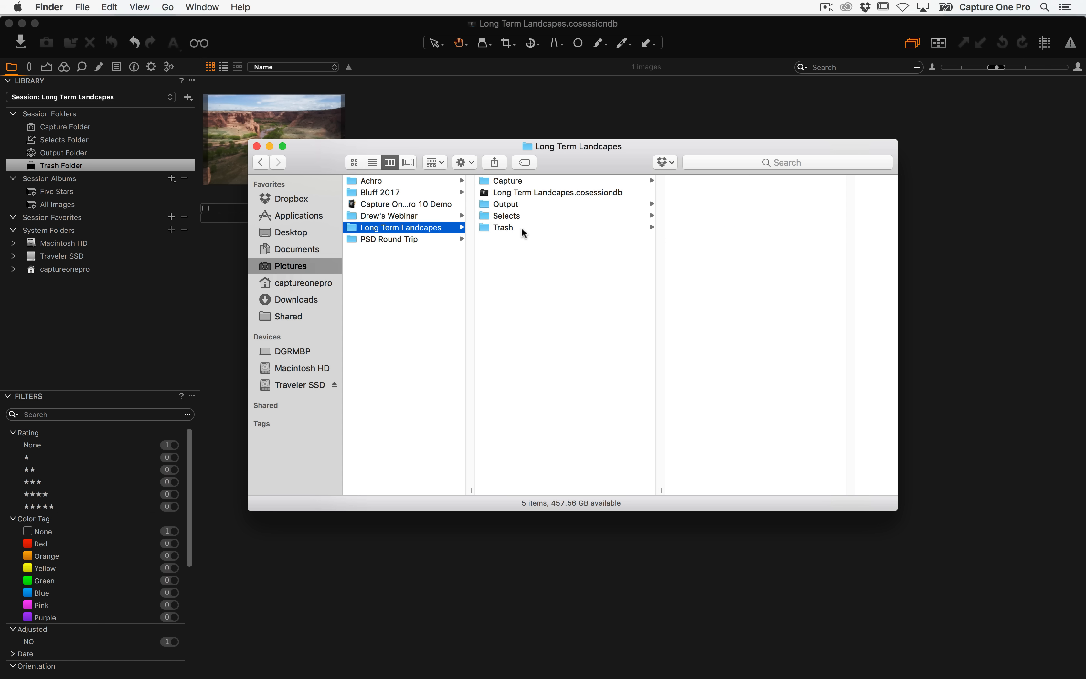
pyautogui.click(521, 229)
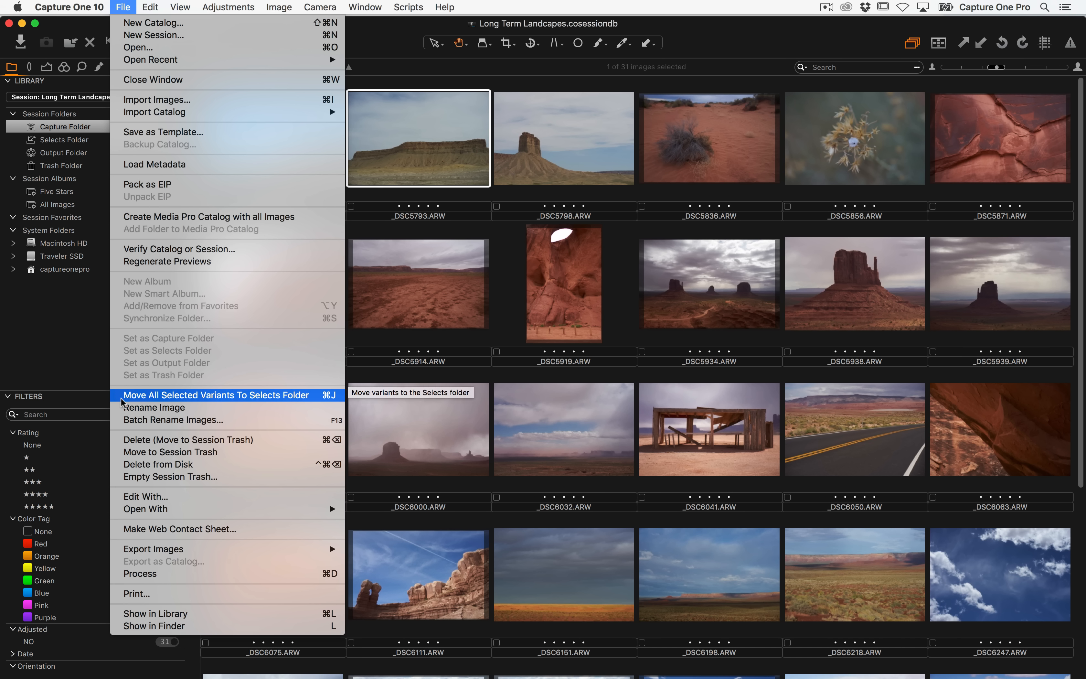
# Move the _DSC5798, _DSC5934 and _DSC6041 images from the Capture folder to the Selects folder
pyautogui.click(263, 400)
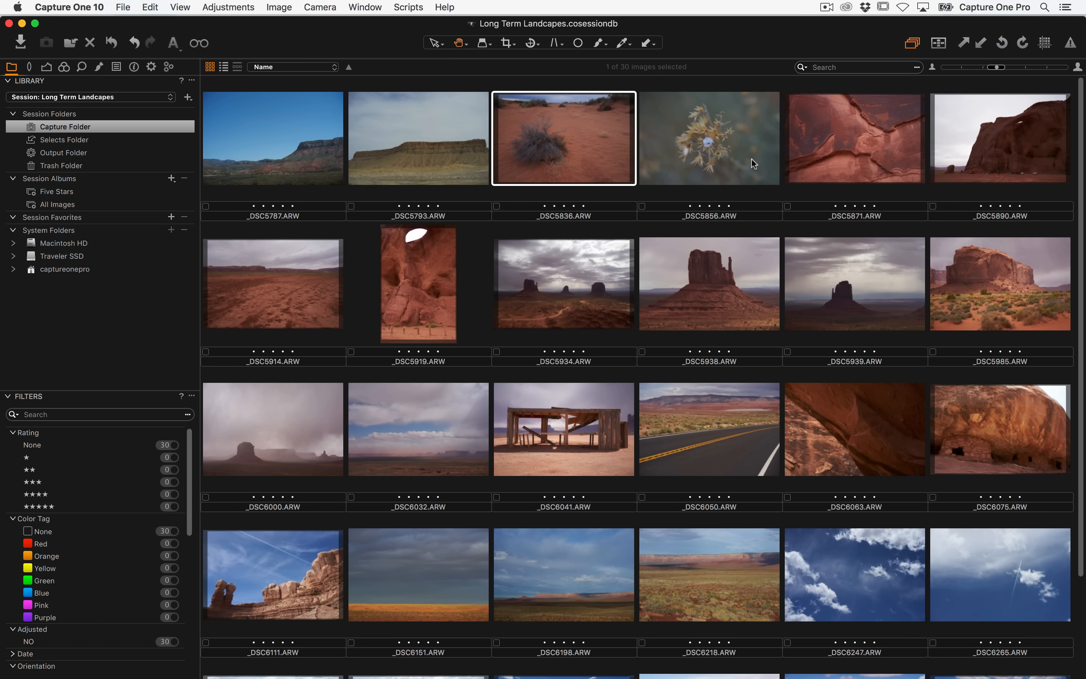
pyautogui.press('Right')
pyautogui.press('Right')
pyautogui.press('Right')
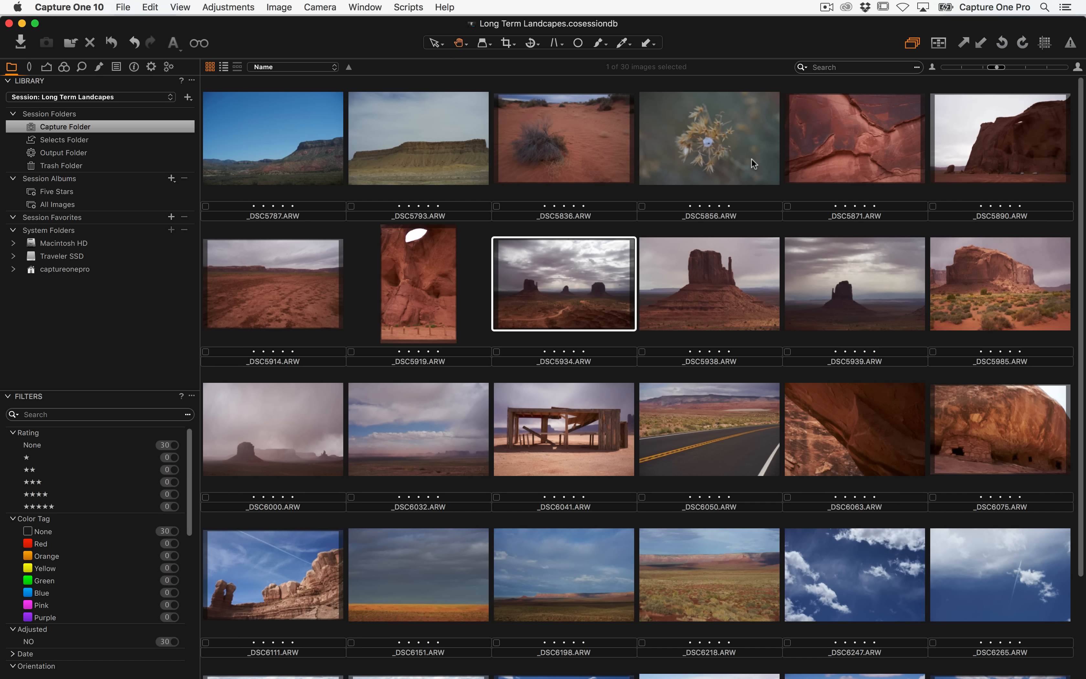
pyautogui.press('super+BackSpace')
pyautogui.press('Right')
pyautogui.press('Right')
pyautogui.press('Right')
pyautogui.press('Right')
pyautogui.press('Right')
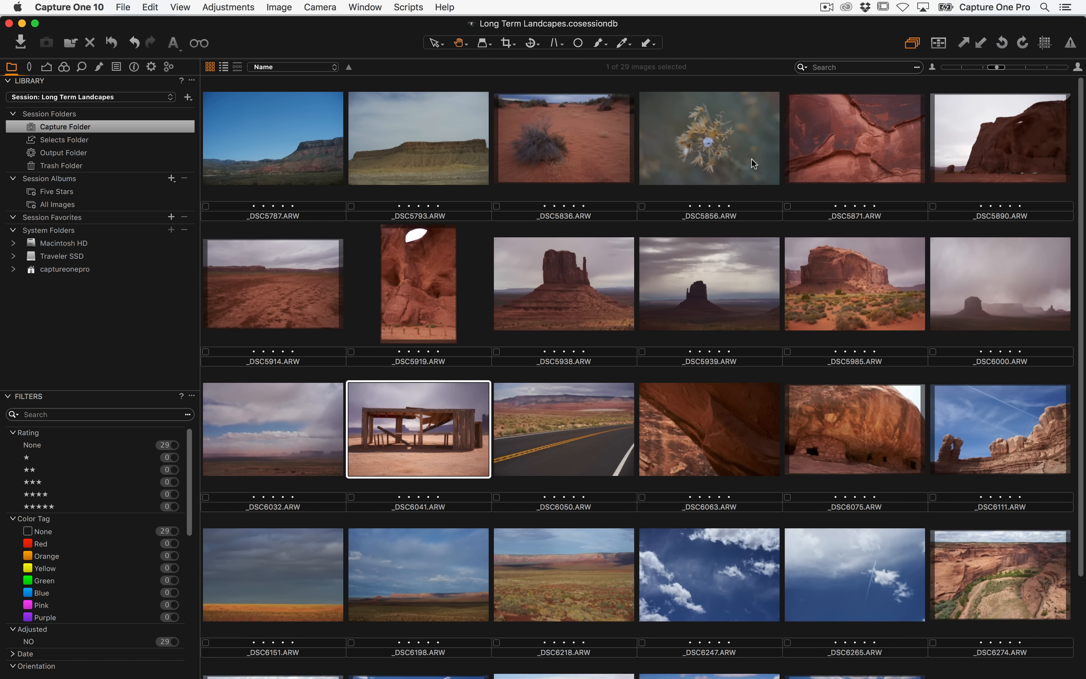
pyautogui.press('super+BackSpace')
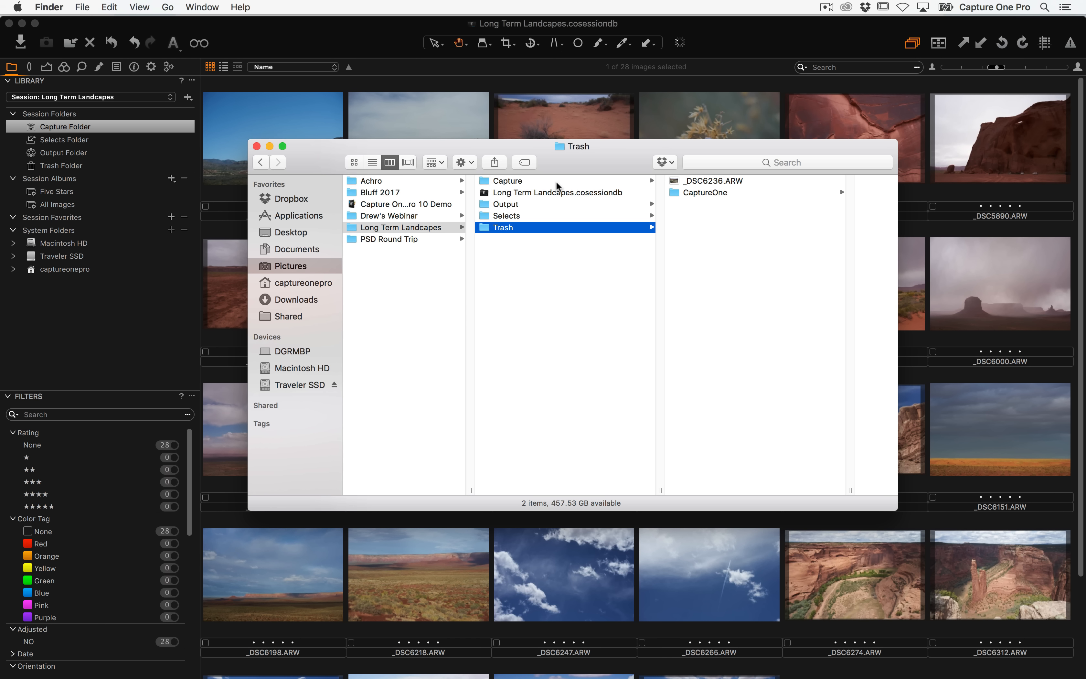
# Examine the Capture and Selects folders of the session in Finder
pyautogui.click(543, 181)
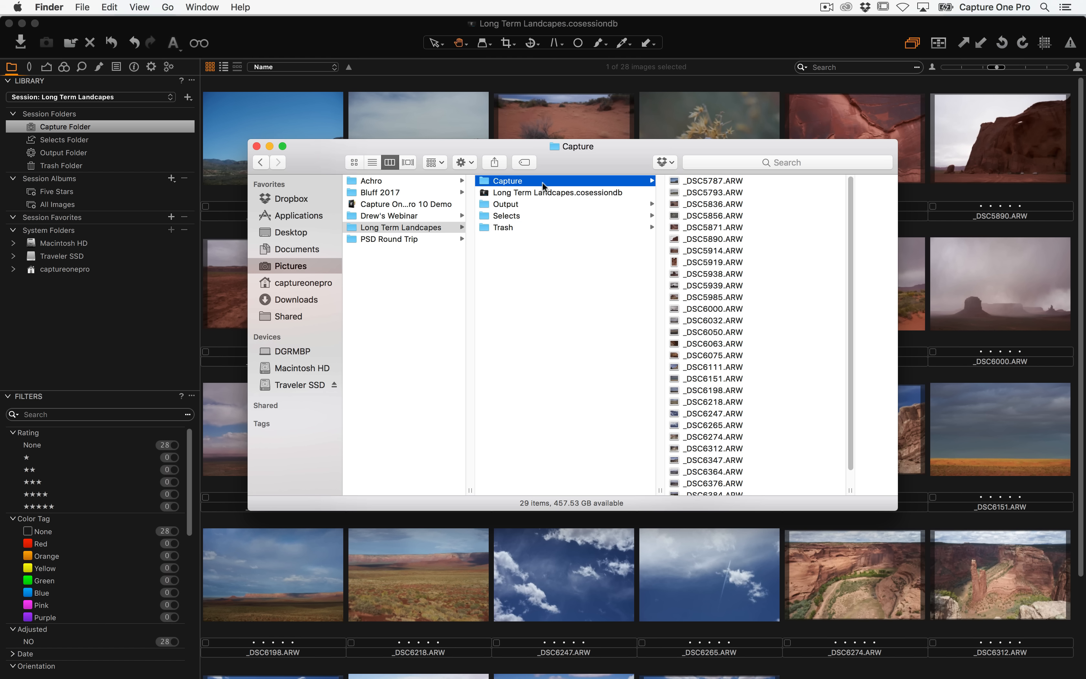
pyautogui.click(514, 217)
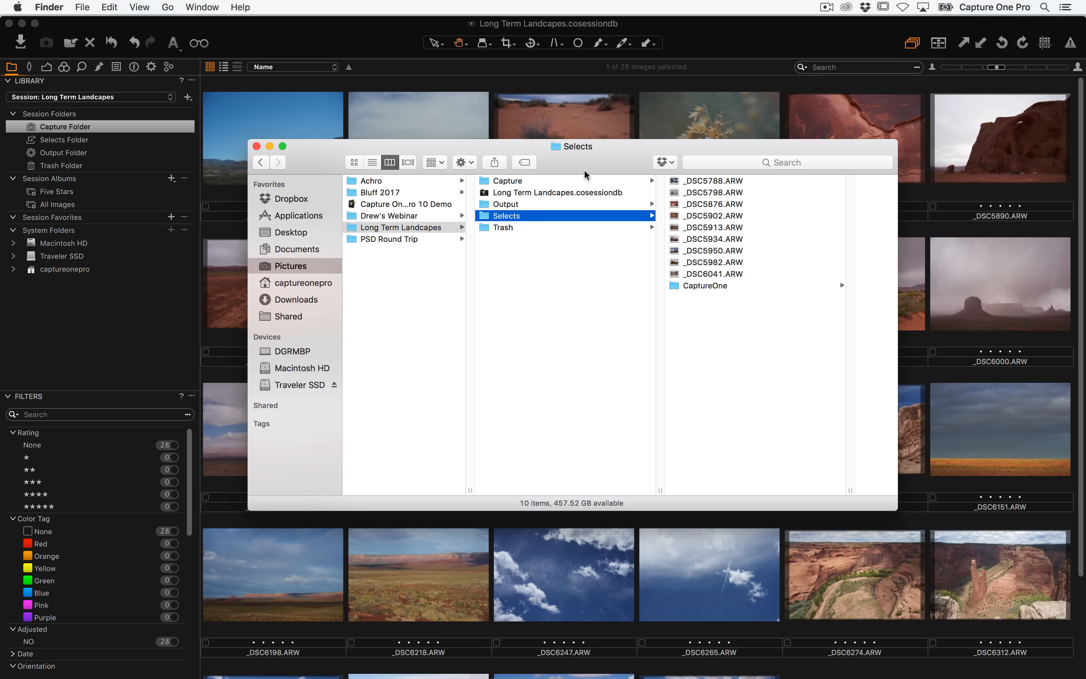
pyautogui.click(552, 181)
pyautogui.moveTo(685, 182); pyautogui.dragTo(718, 184)
pyautogui.moveTo(579, 155); pyautogui.dragTo(710, 140)
# Browse the Selects folder in the library and compare it with the Capture folder in Finder
pyautogui.click(63, 140)
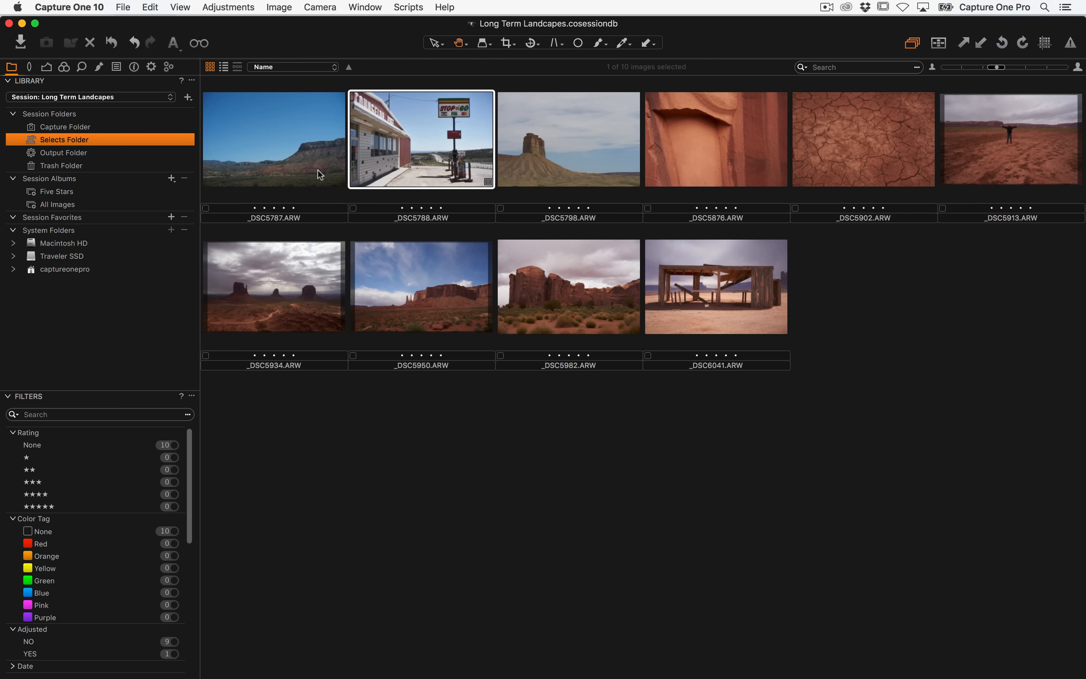
pyautogui.press('super+Tab')
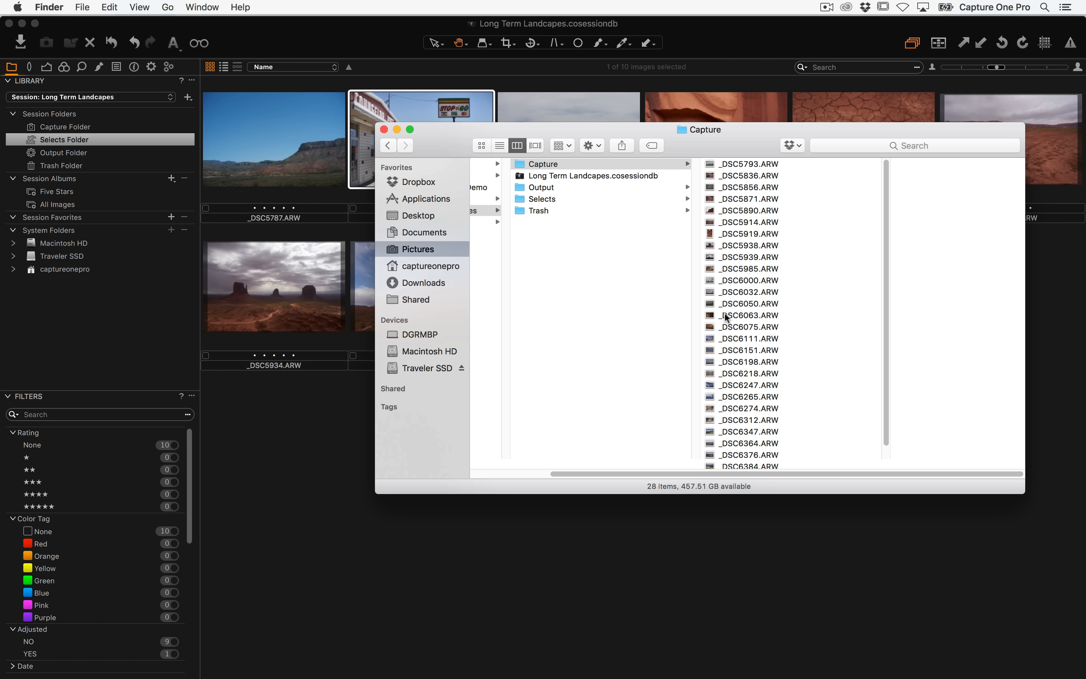
pyautogui.moveTo(562, 473); pyautogui.dragTo(519, 475)
pyautogui.click(521, 539)
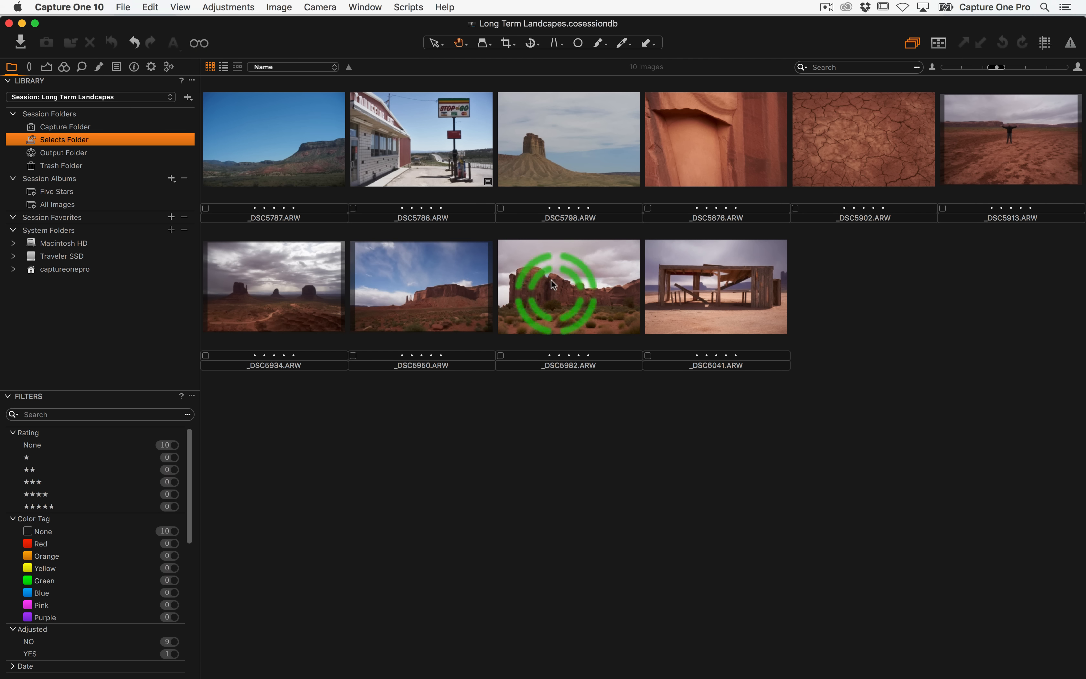
# Open the output tools and select the first four images in the Selects folder
pyautogui.click(151, 68)
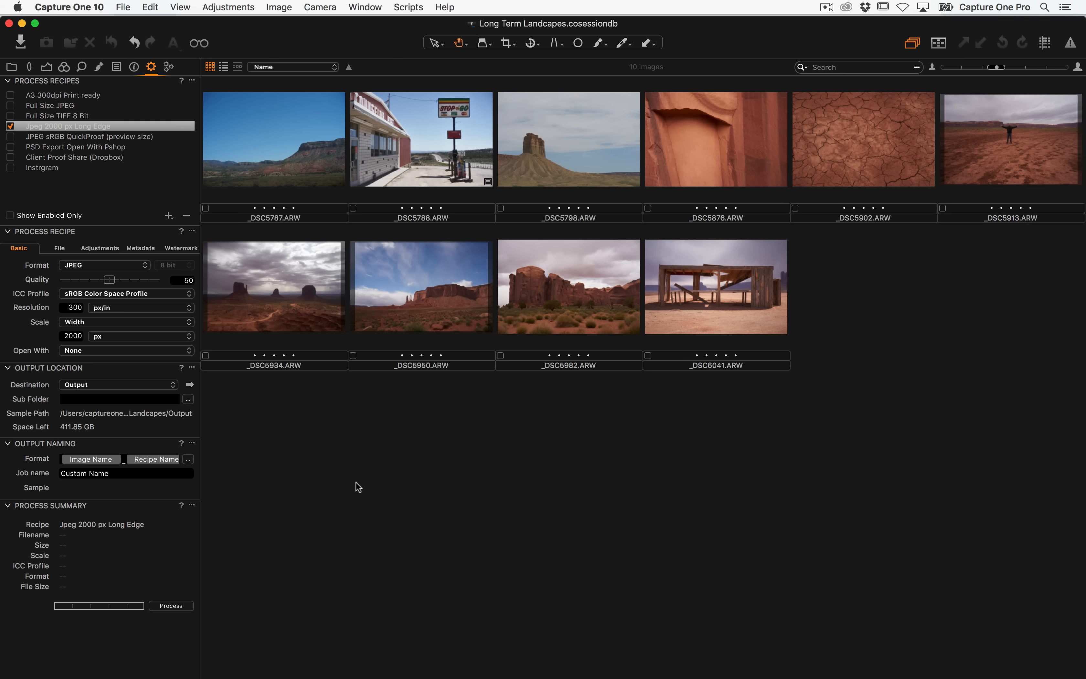
pyautogui.press('super+a')
pyautogui.click(366, 501)
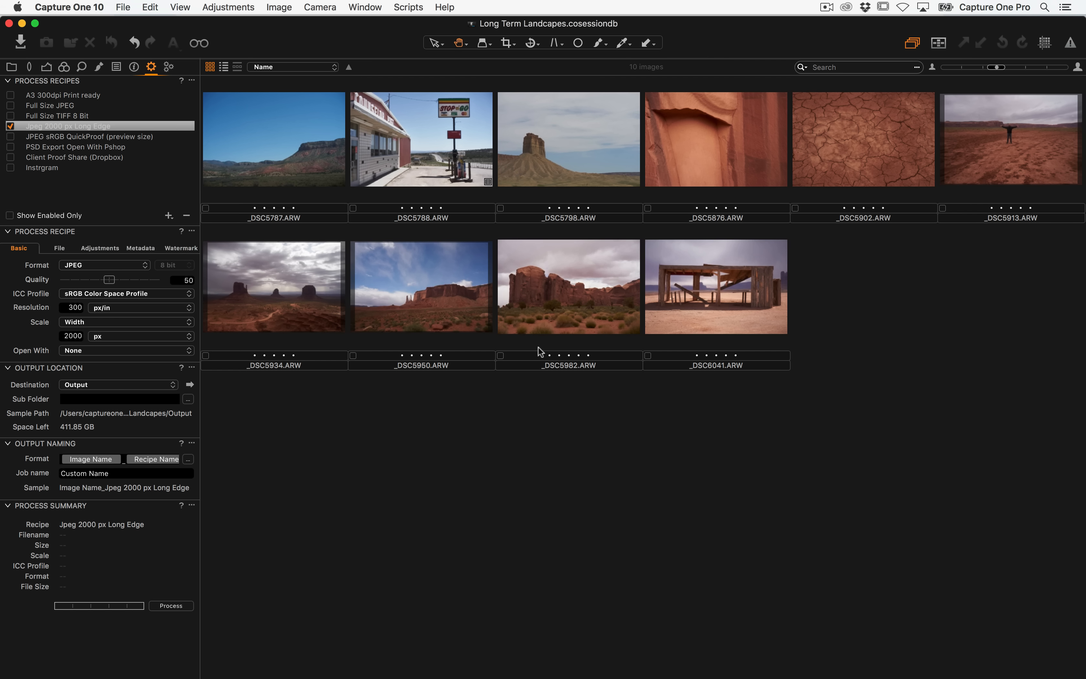
pyautogui.click(300, 160)
pyautogui.rightClick(716, 167)
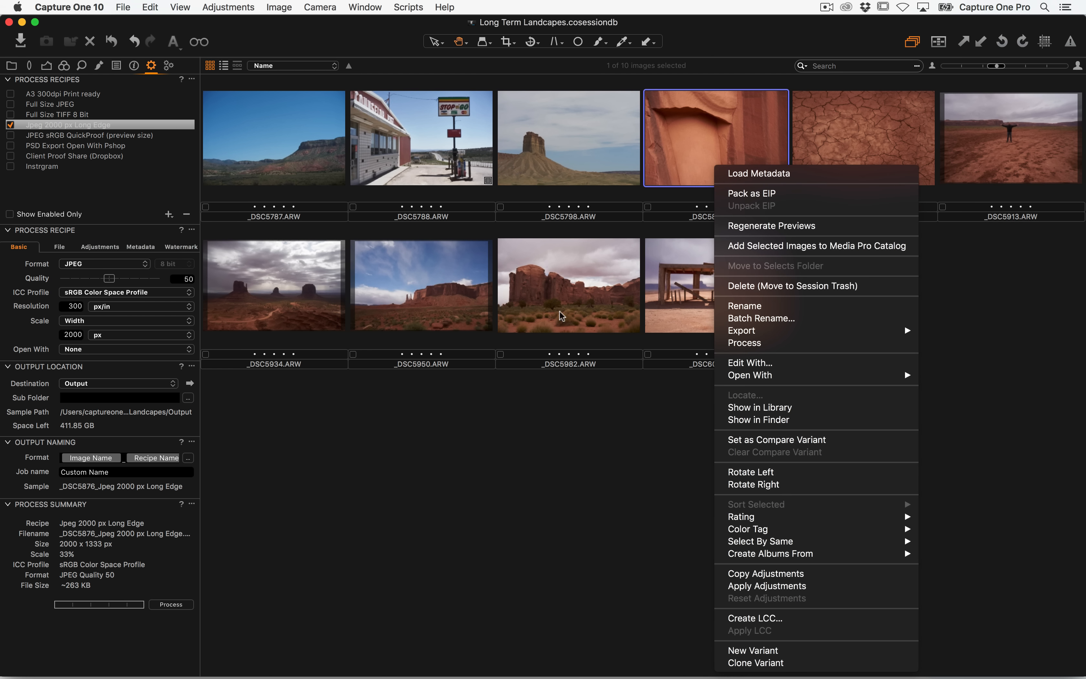
pyautogui.click(296, 173)
pyautogui.click(306, 178)
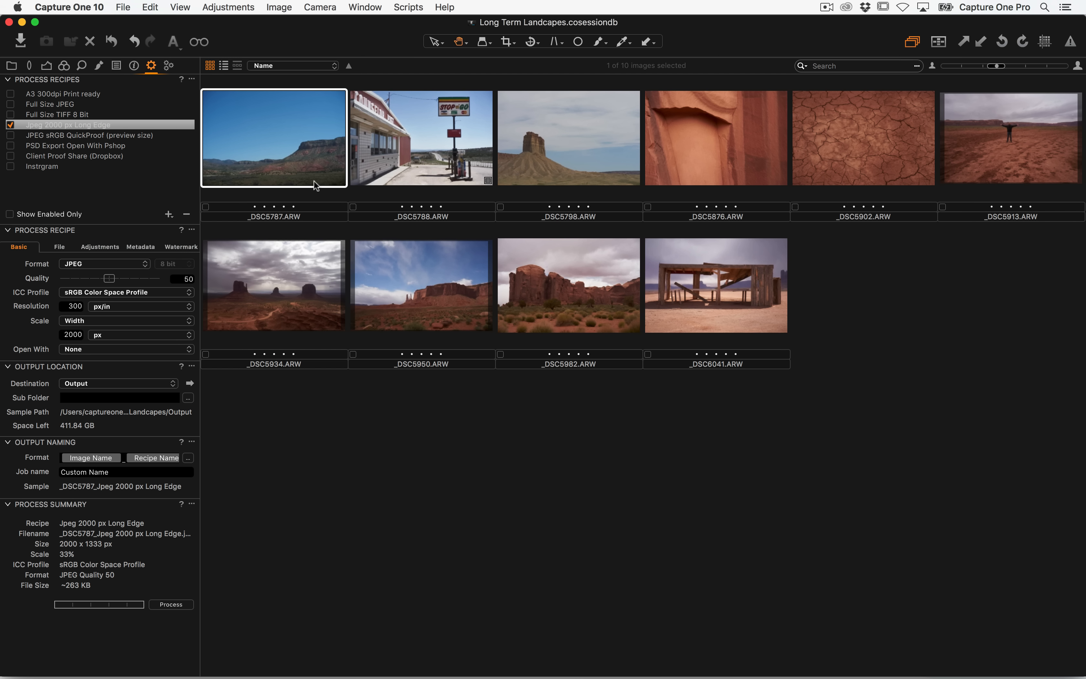
pyautogui.keyDown('shift'); pyautogui.click(684, 144); pyautogui.keyUp('shift')
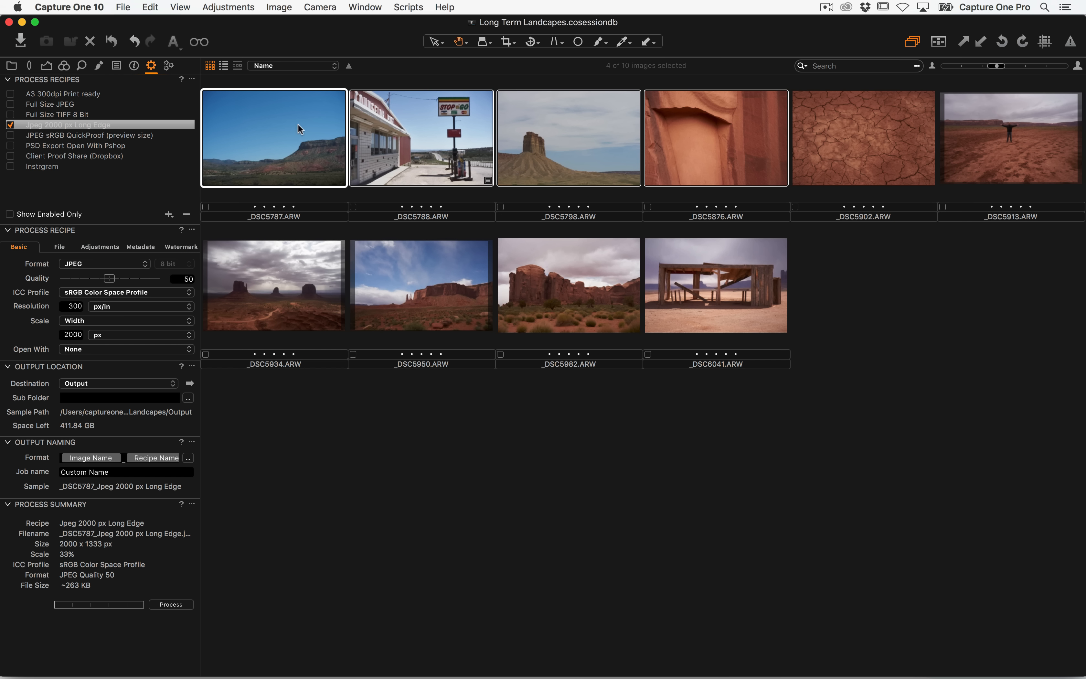
# Enable the Full Size JPEG process recipe and show its Output destination folder in Finder
pyautogui.click(10, 104)
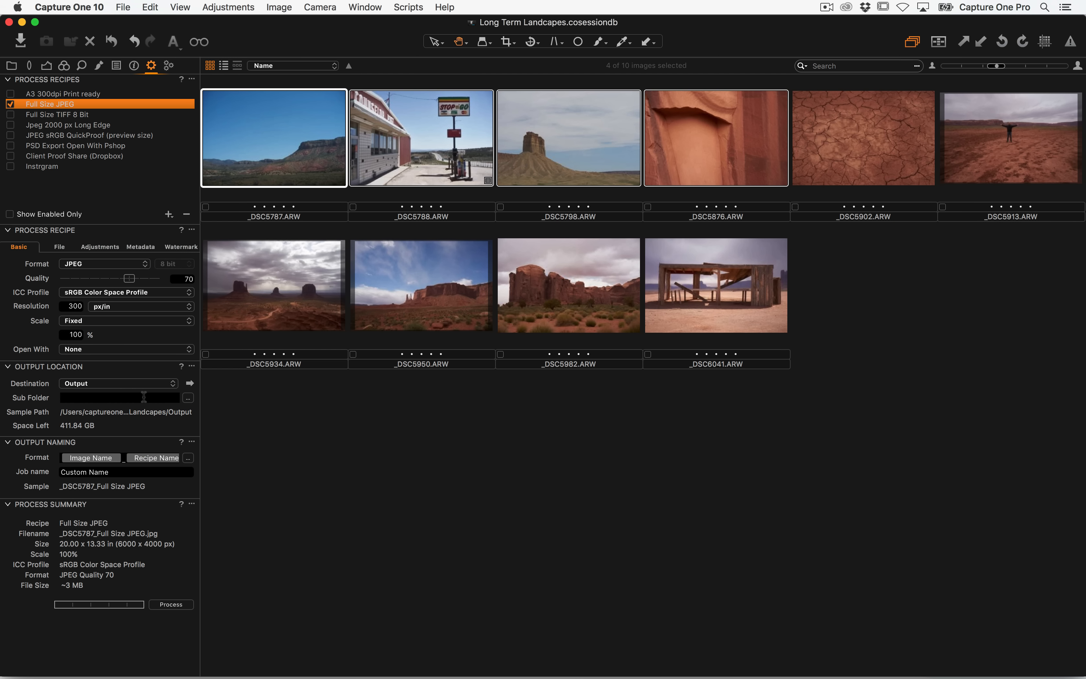
pyautogui.click(190, 384)
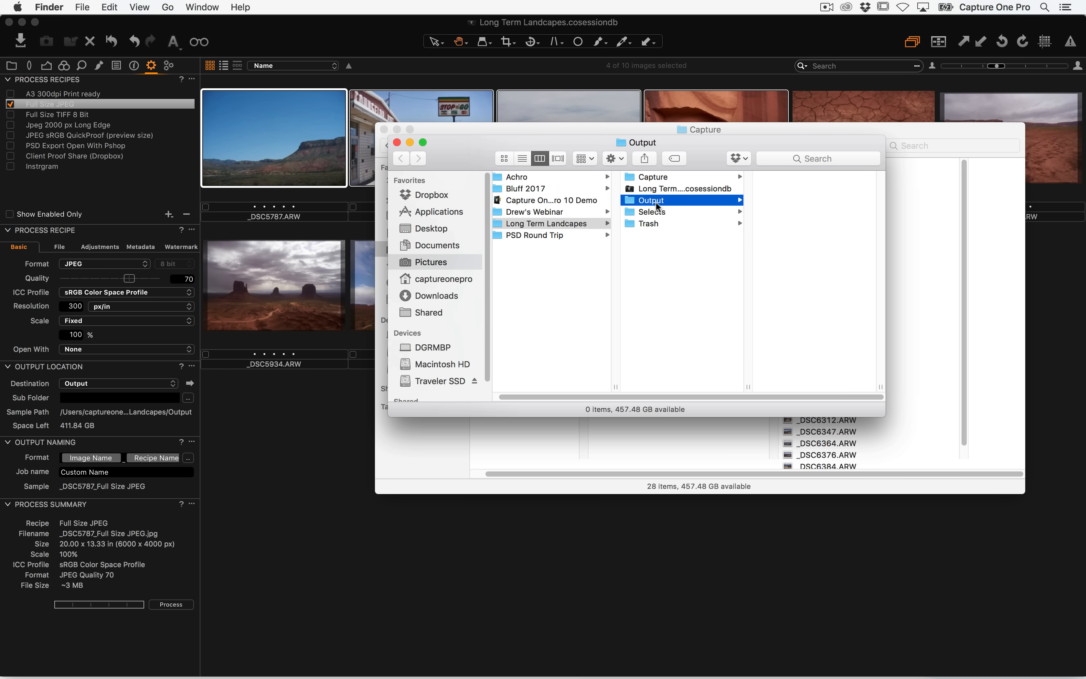
pyautogui.click(384, 130)
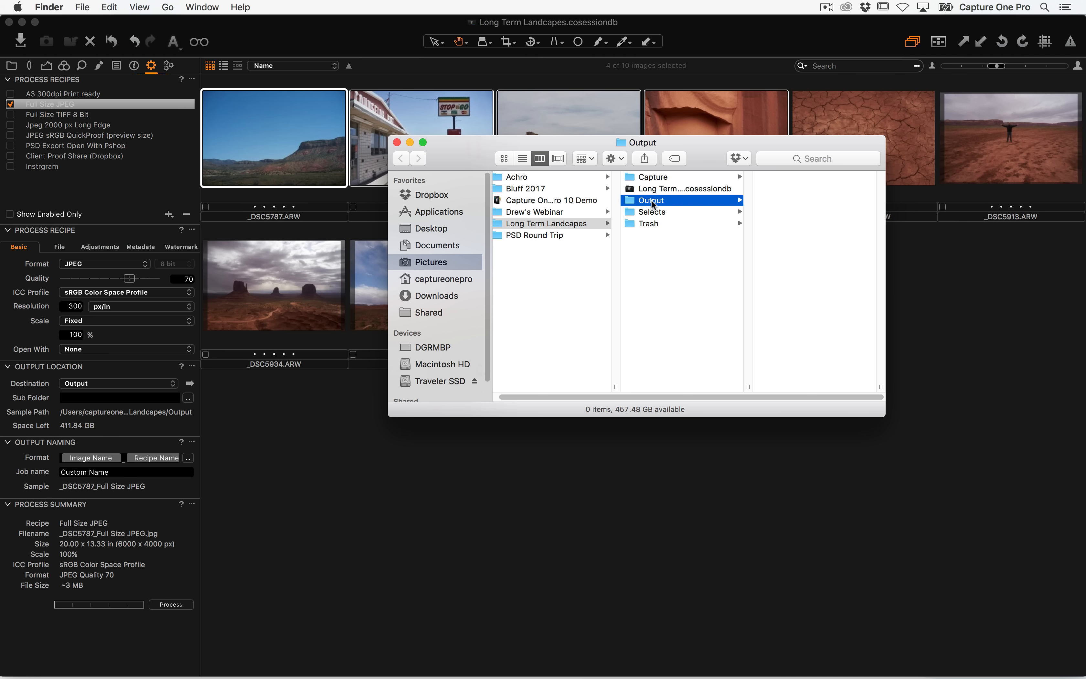
# Remove the Recipe Name token from the output naming format, keeping only Image Name
pyautogui.click(153, 463)
pyautogui.press('BackSpace')
pyautogui.press('BackSpace')
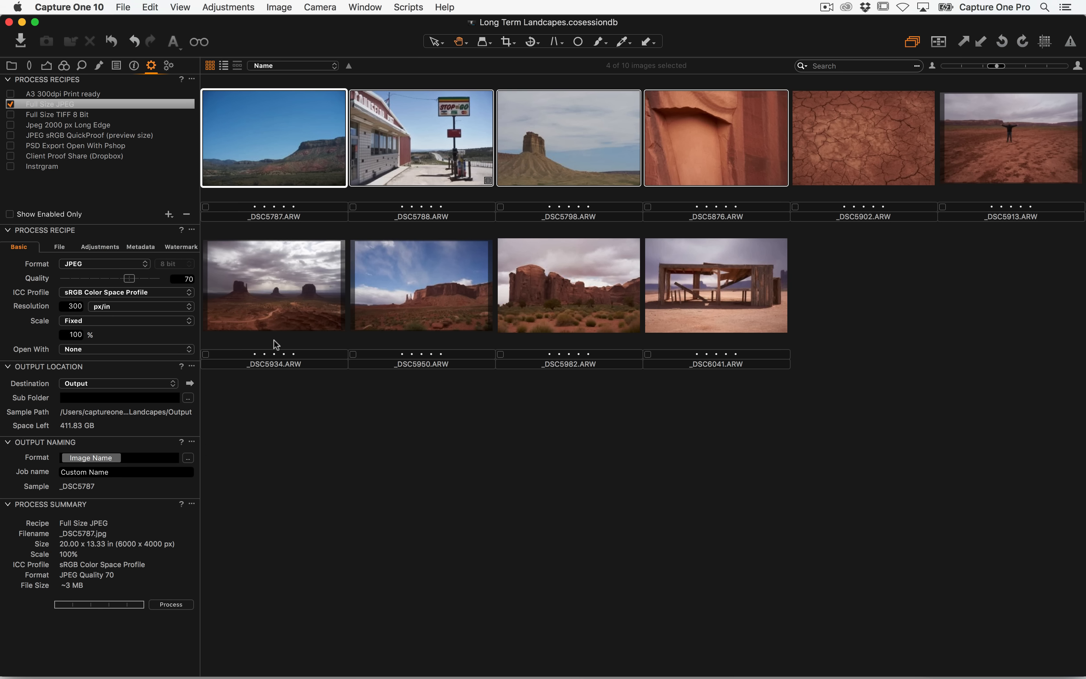
# Process the four selected images with the Full Size JPEG recipe
pyautogui.press('Tab')
pyautogui.click(173, 604)
pyautogui.click(177, 606)
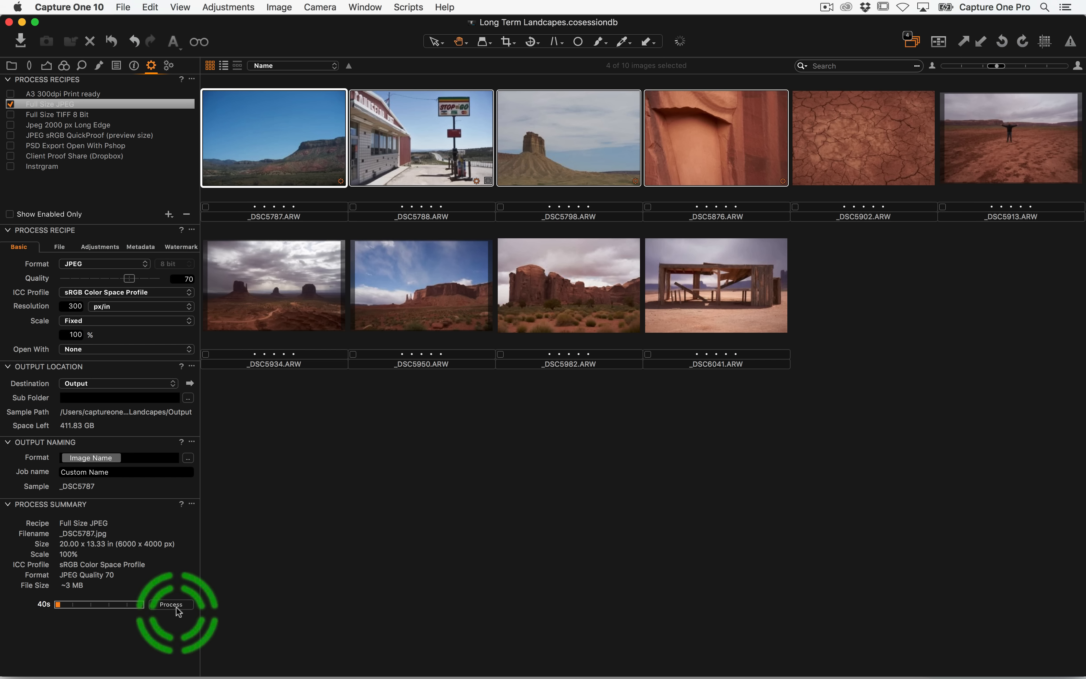
# Check the Output, Capture and Selects folders of the session in Finder
pyautogui.press('super+Tab')
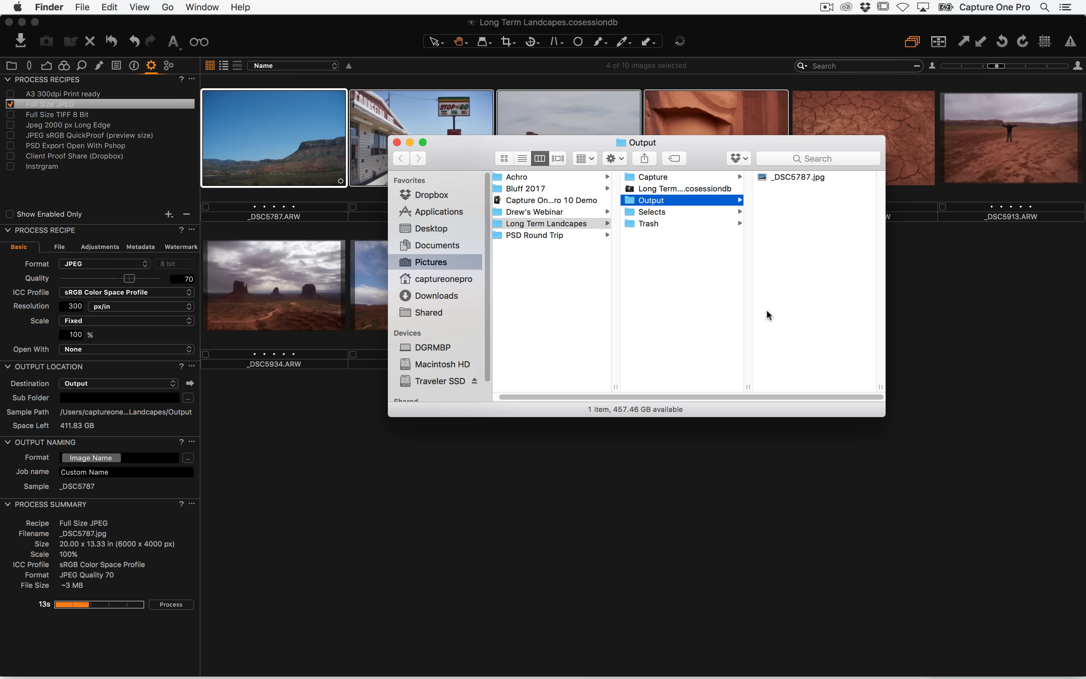
pyautogui.moveTo(483, 144); pyautogui.dragTo(362, 155)
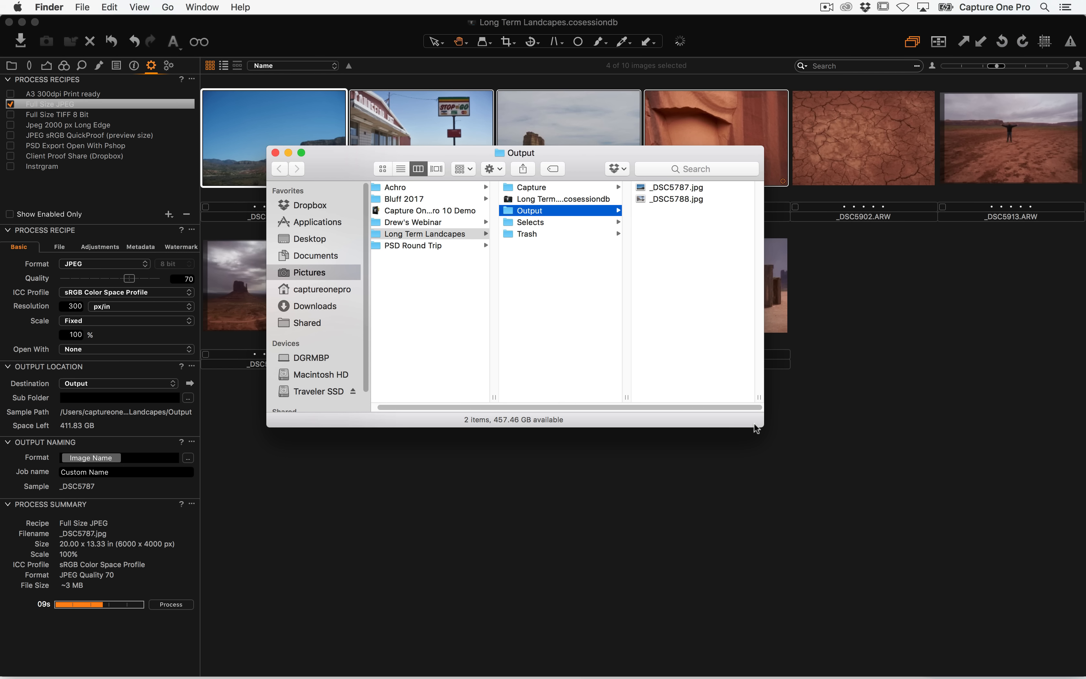
pyautogui.moveTo(756, 429); pyautogui.dragTo(910, 477)
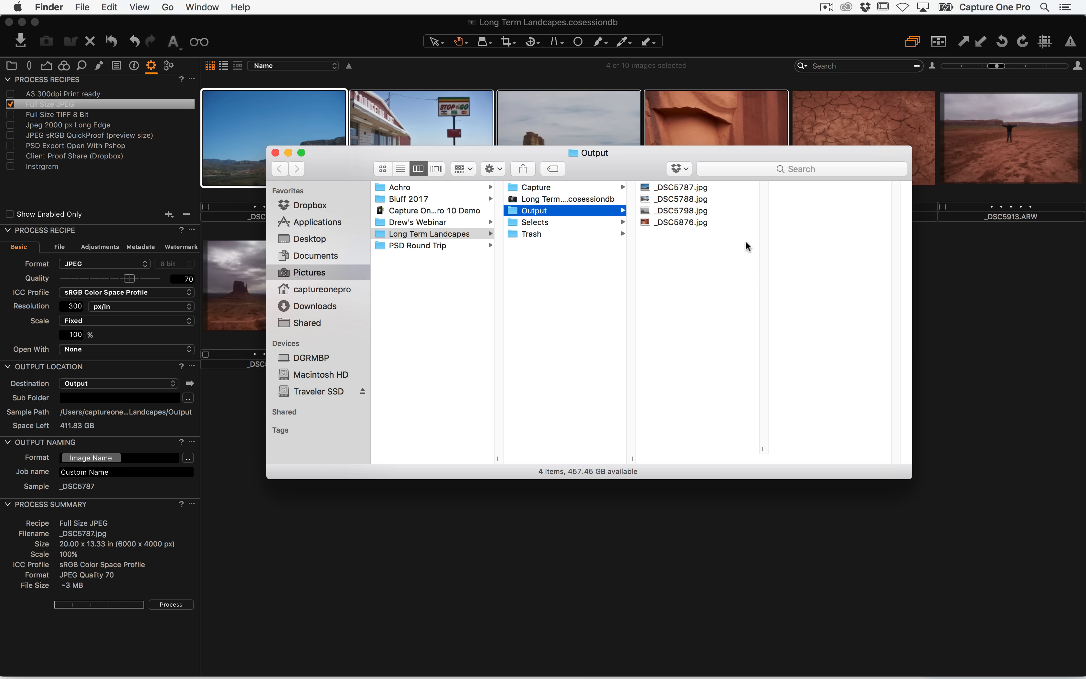
pyautogui.click(549, 187)
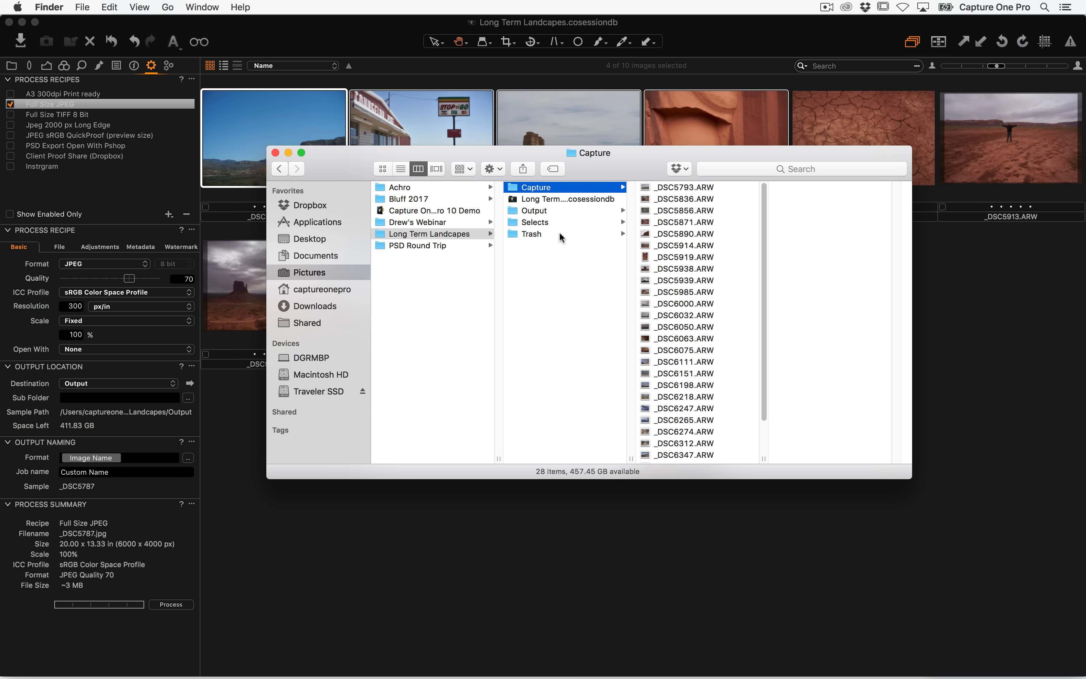
pyautogui.click(549, 223)
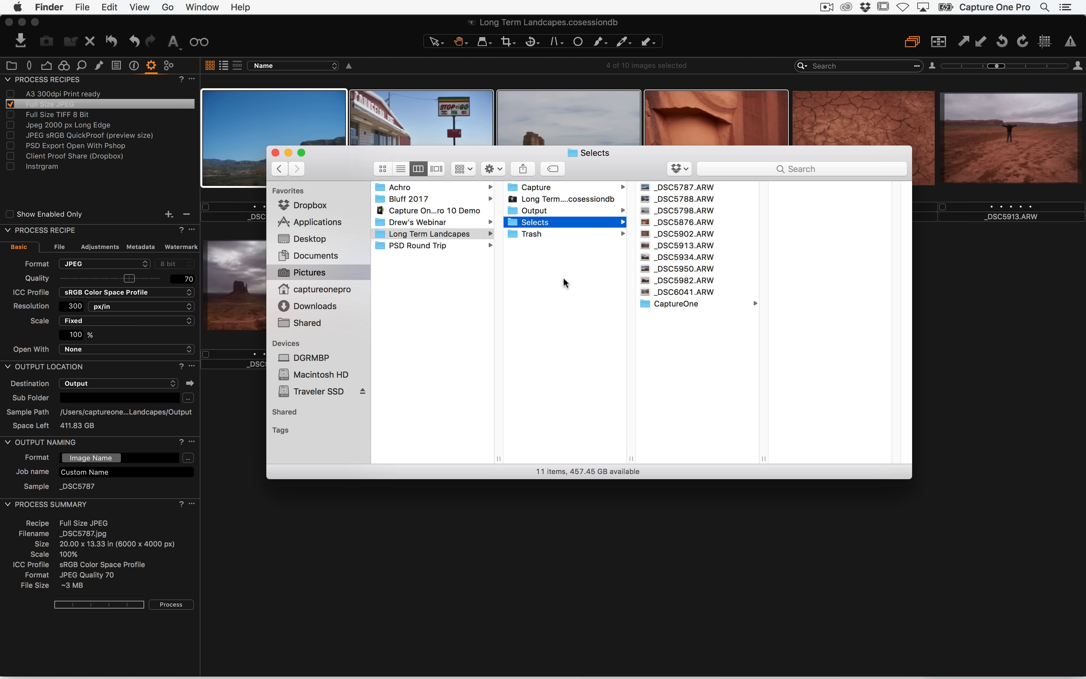
pyautogui.click(392, 238)
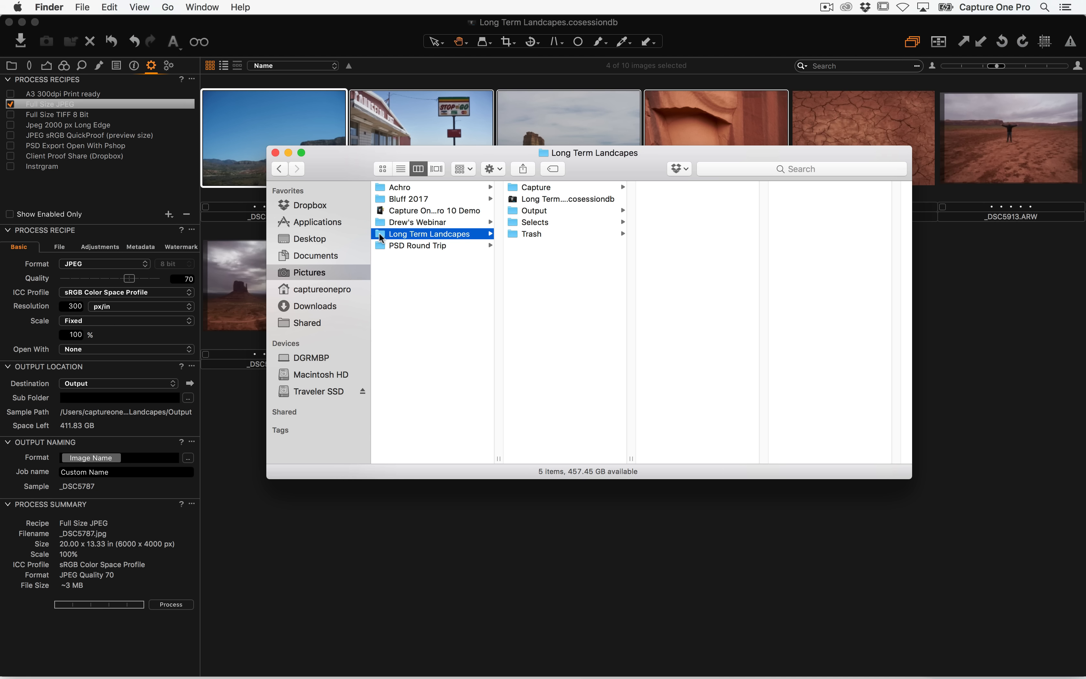
# Copy the Long Term Landscapes session folder onto the Traveler SSD drive and close the open session
pyautogui.moveTo(380, 236); pyautogui.dragTo(309, 393)
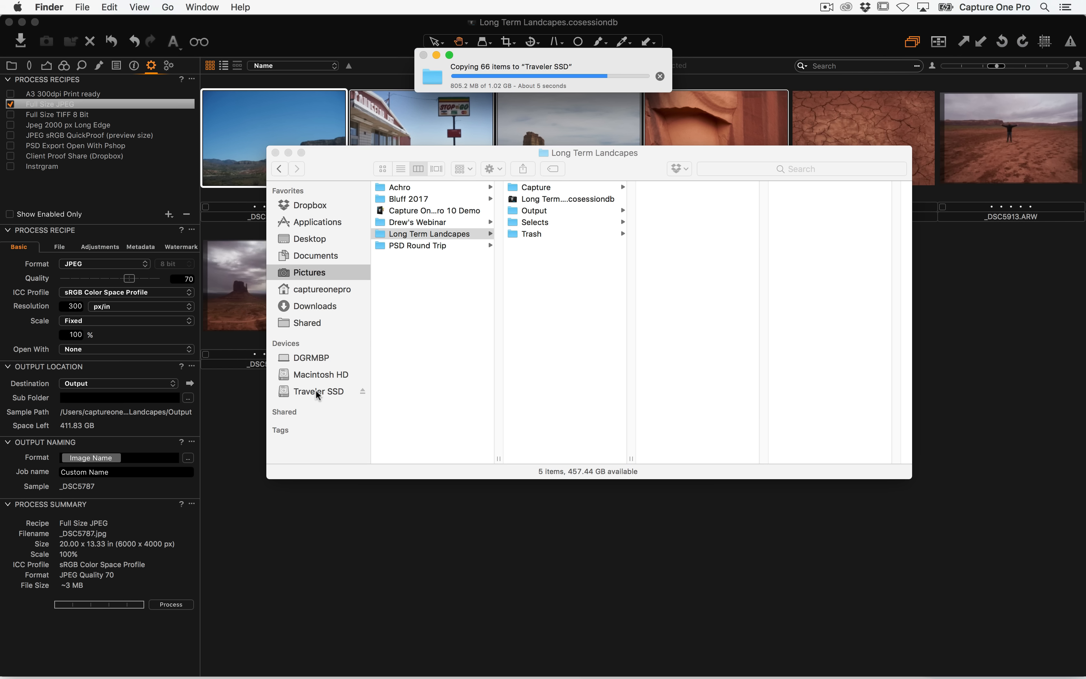
pyautogui.click(9, 22)
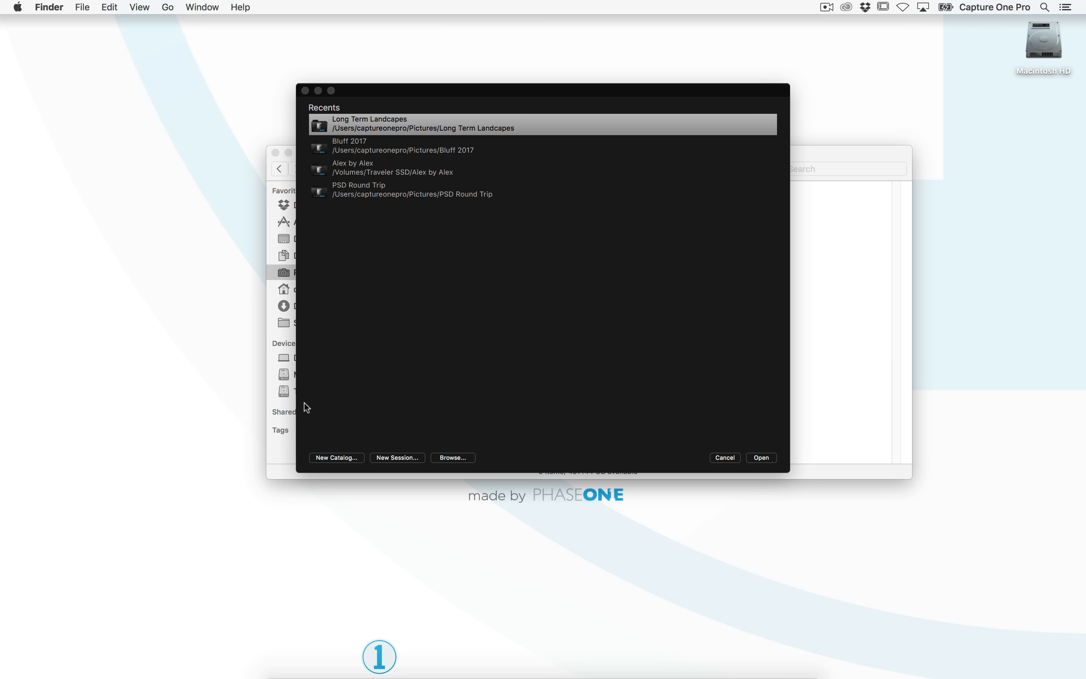
pyautogui.click(724, 458)
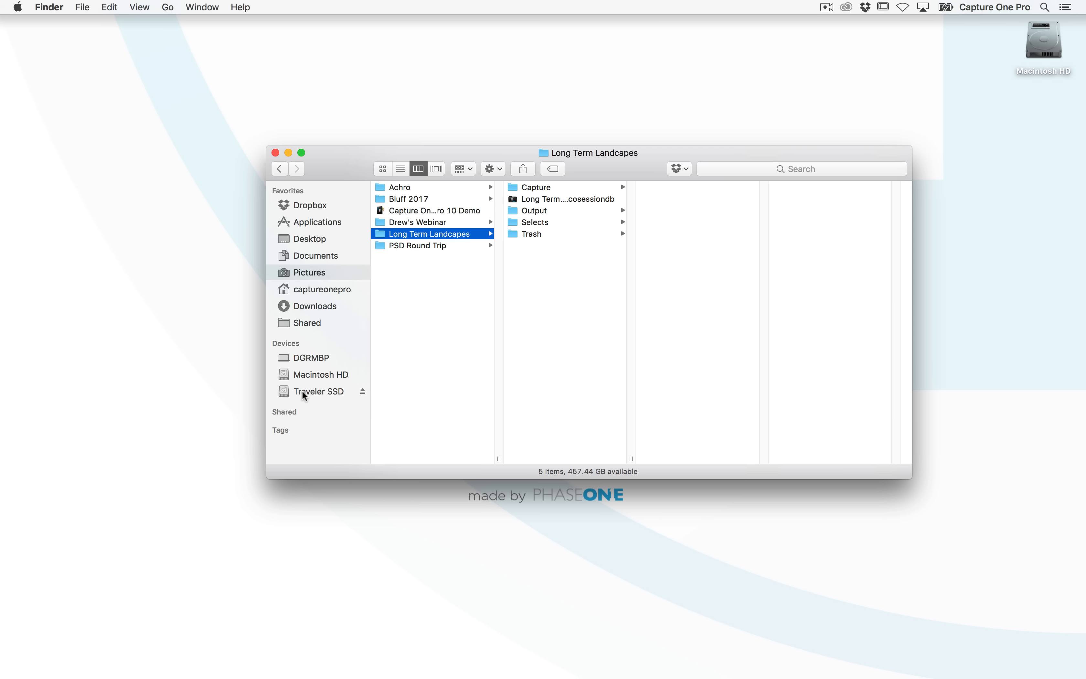
pyautogui.click(319, 397)
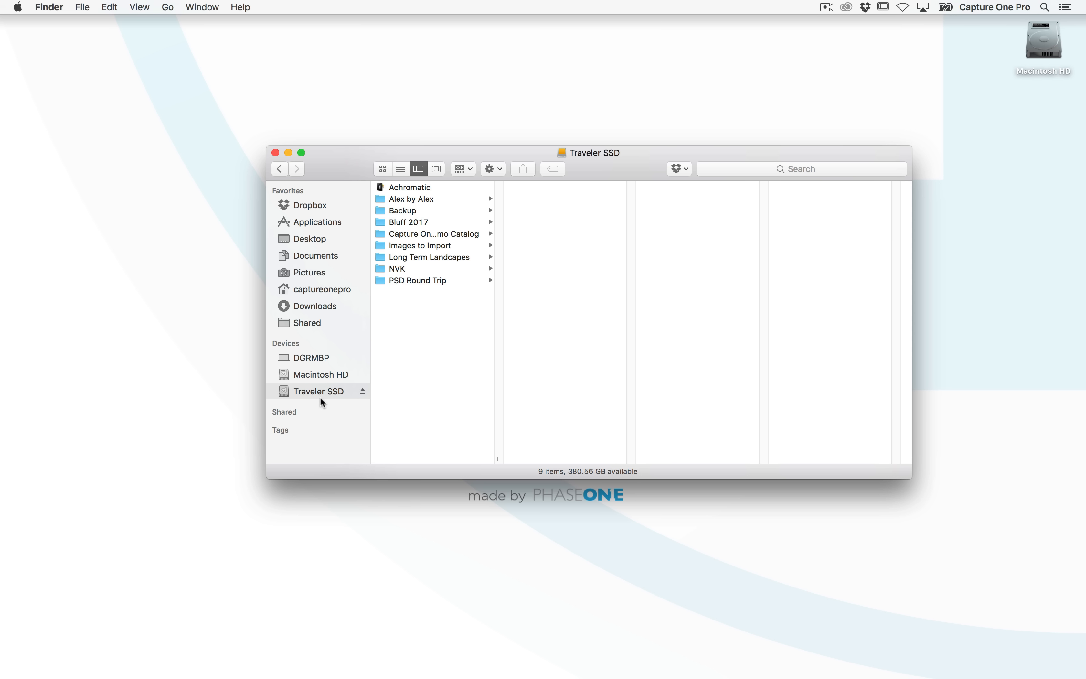
# Open the Long Term Landscapes session file from the copy on the Traveler SSD drive
pyautogui.click(434, 258)
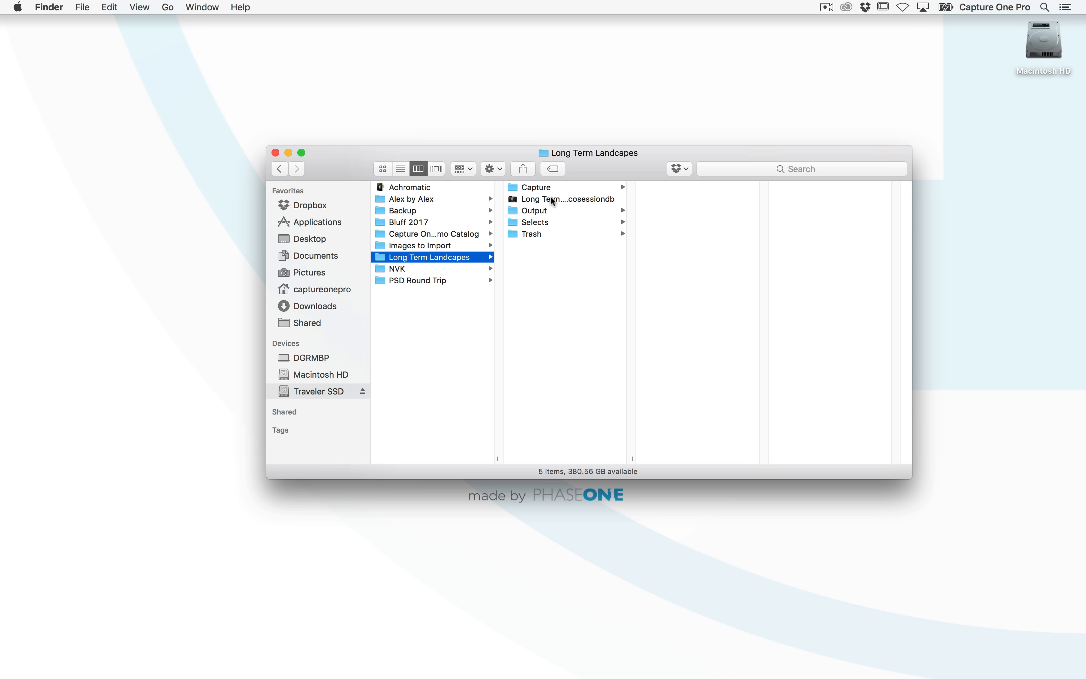
pyautogui.click(554, 202)
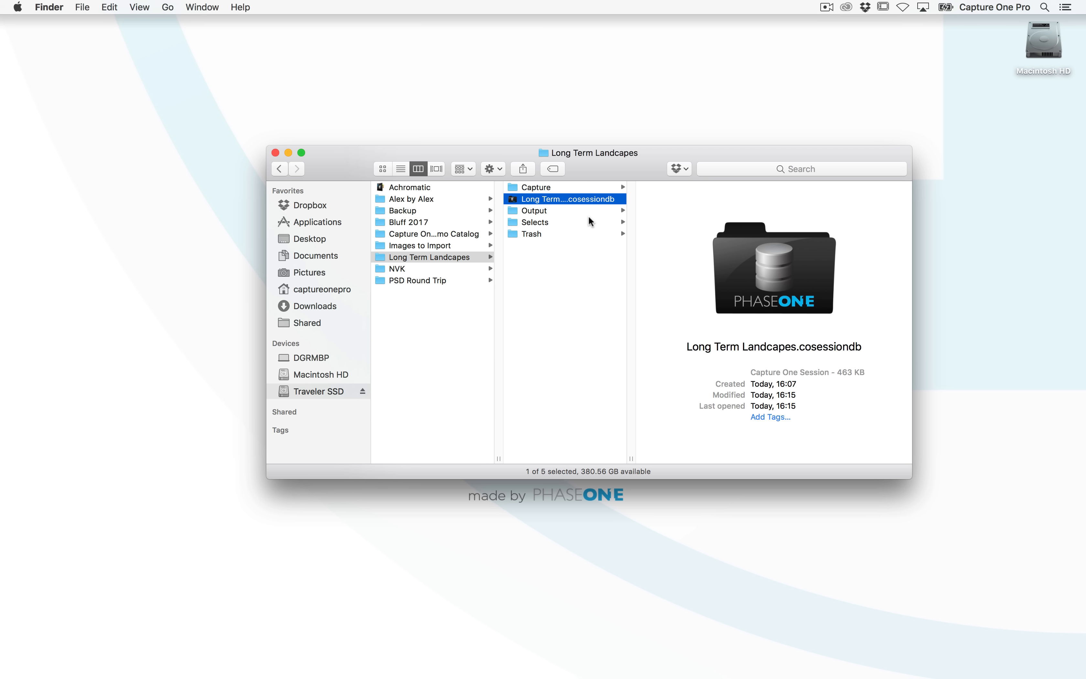
pyautogui.doubleClick(568, 201)
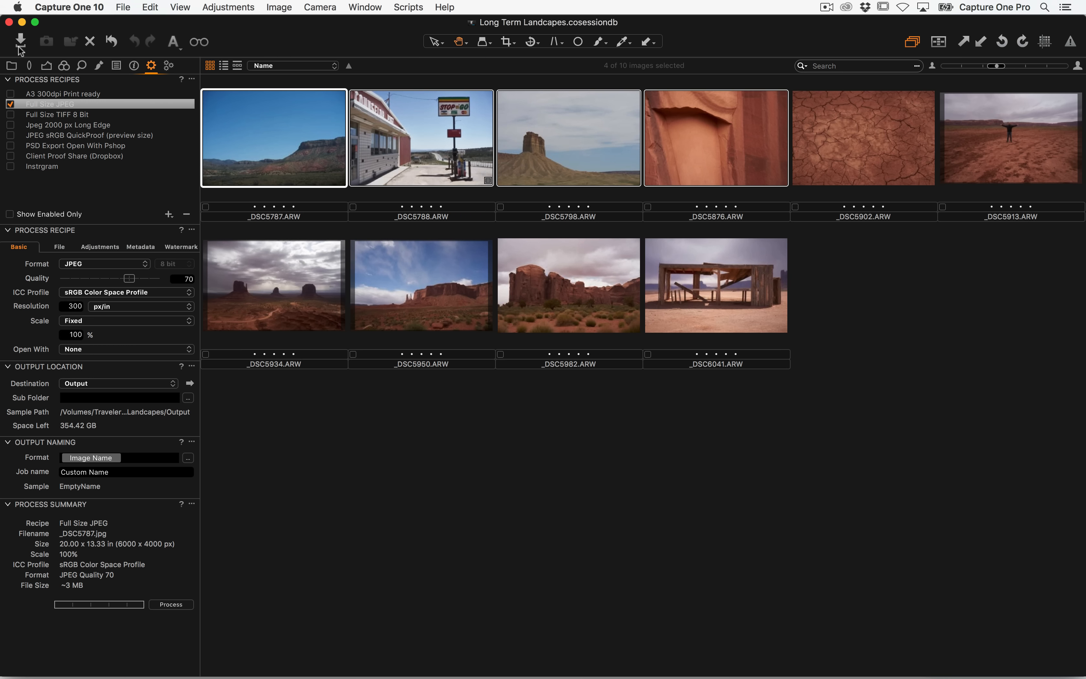
# Review the Capture, Output and Trash folders of the reopened session in the library, then switch back to Finder
pyautogui.click(11, 65)
pyautogui.click(64, 137)
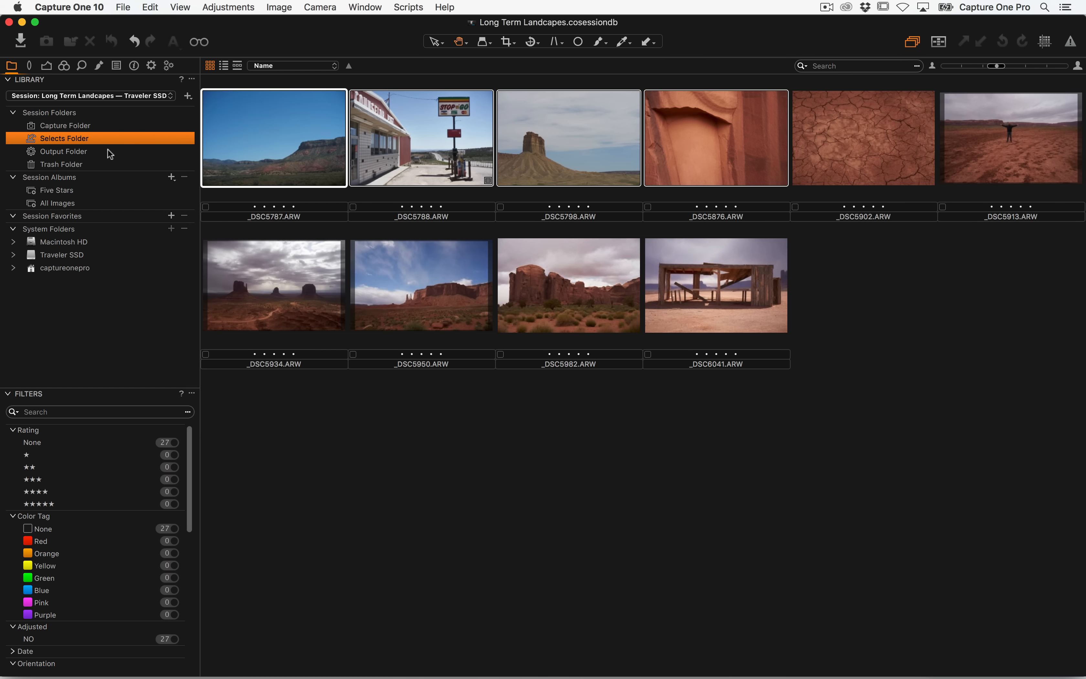
pyautogui.click(92, 151)
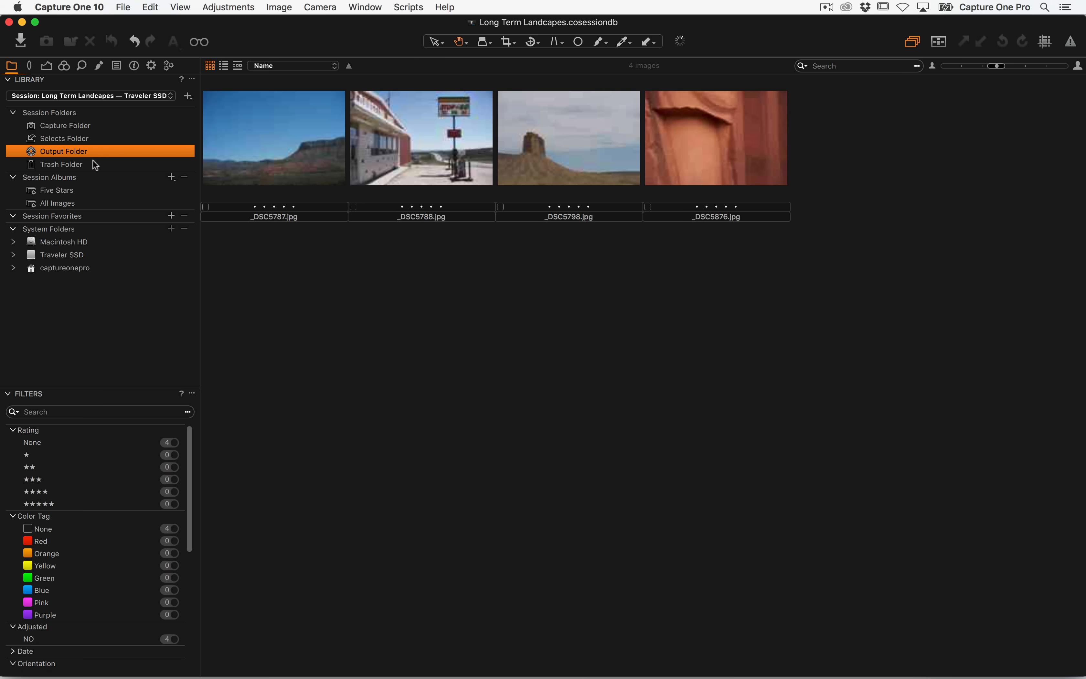
pyautogui.click(81, 165)
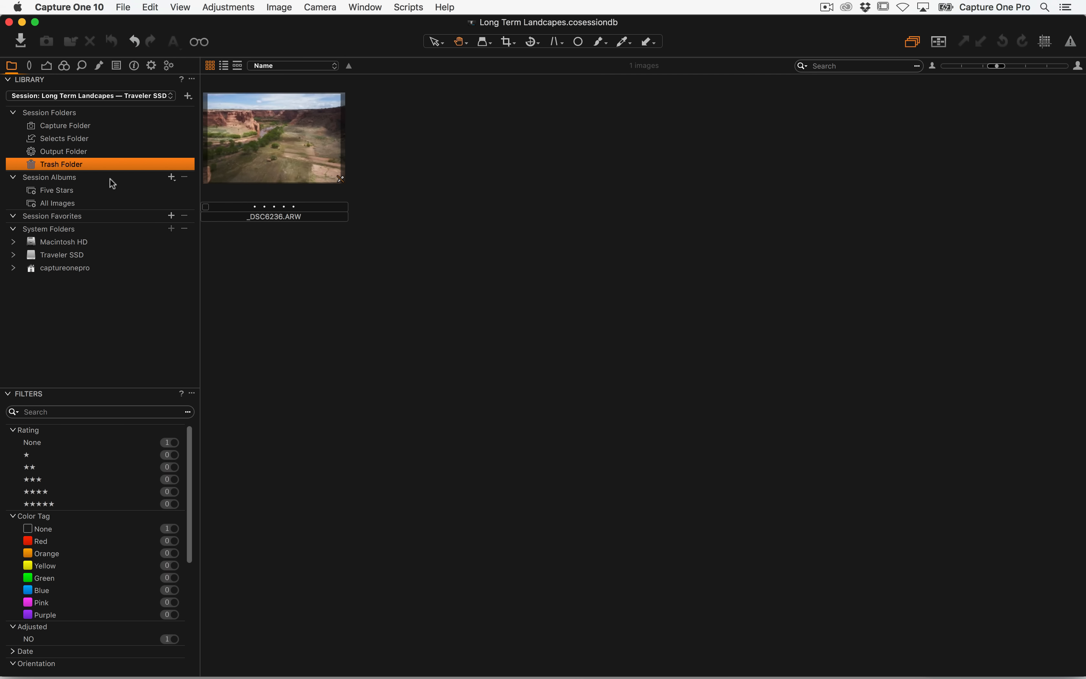
pyautogui.click(79, 152)
pyautogui.click(72, 126)
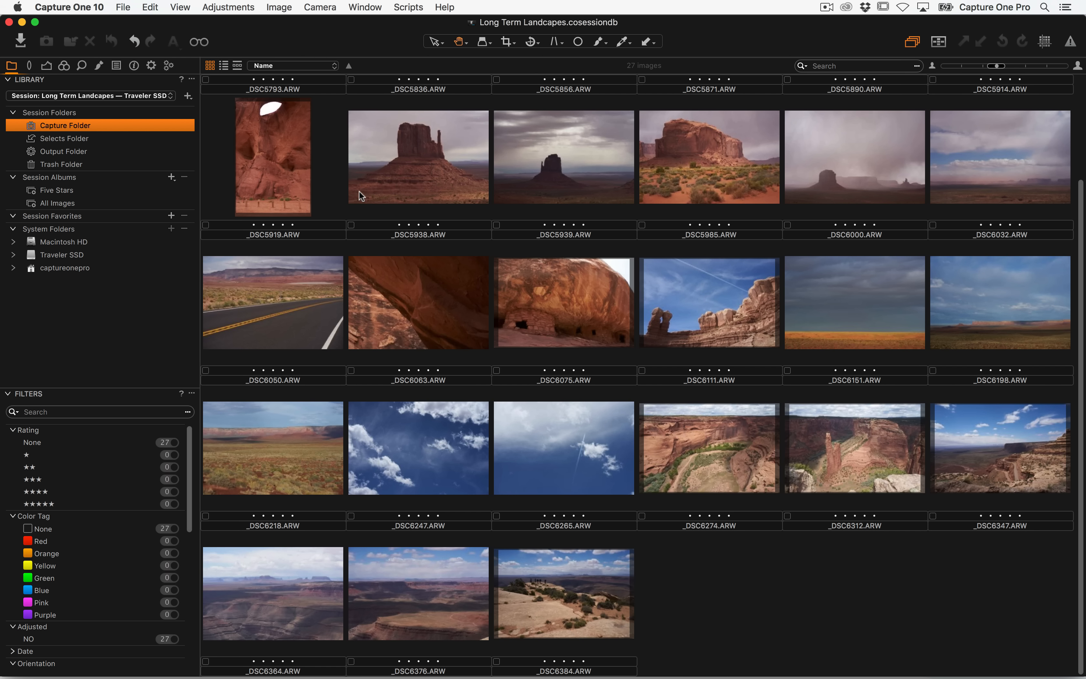
pyautogui.press('super+Tab')
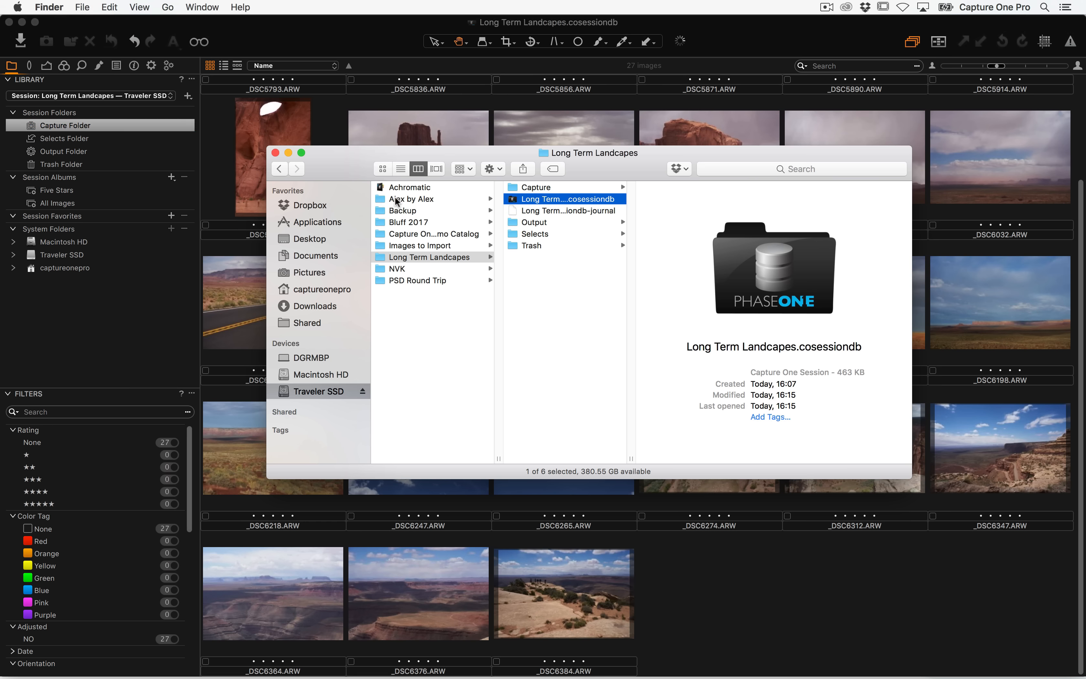
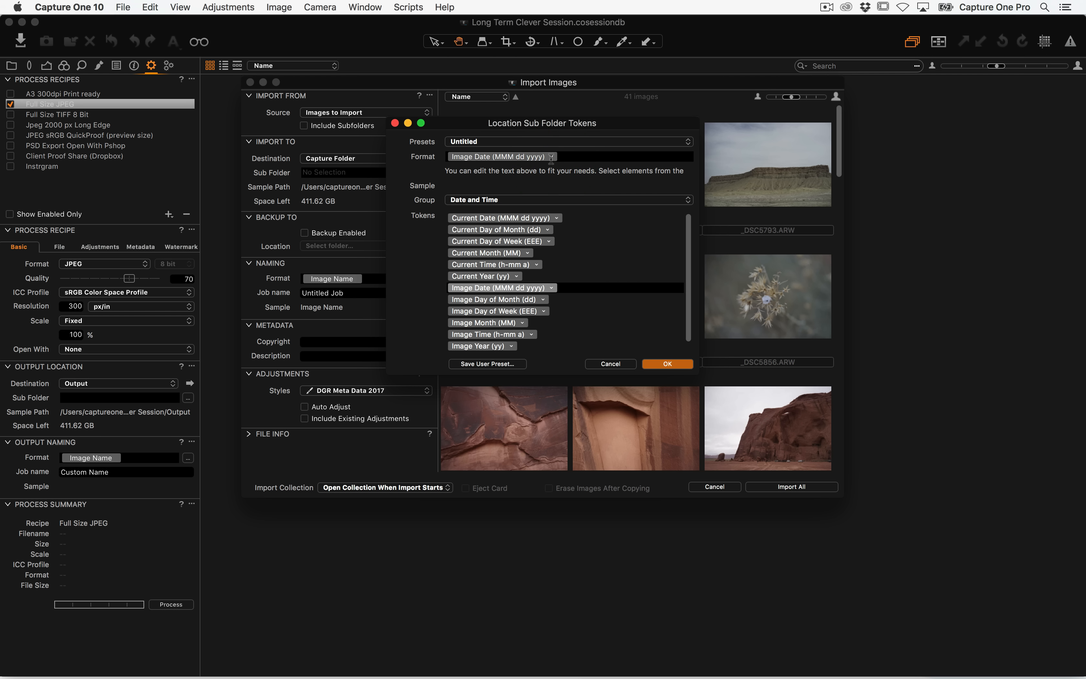
# Set the import sub folder token to Image Date in yy-MM-dd format
pyautogui.click(551, 157)
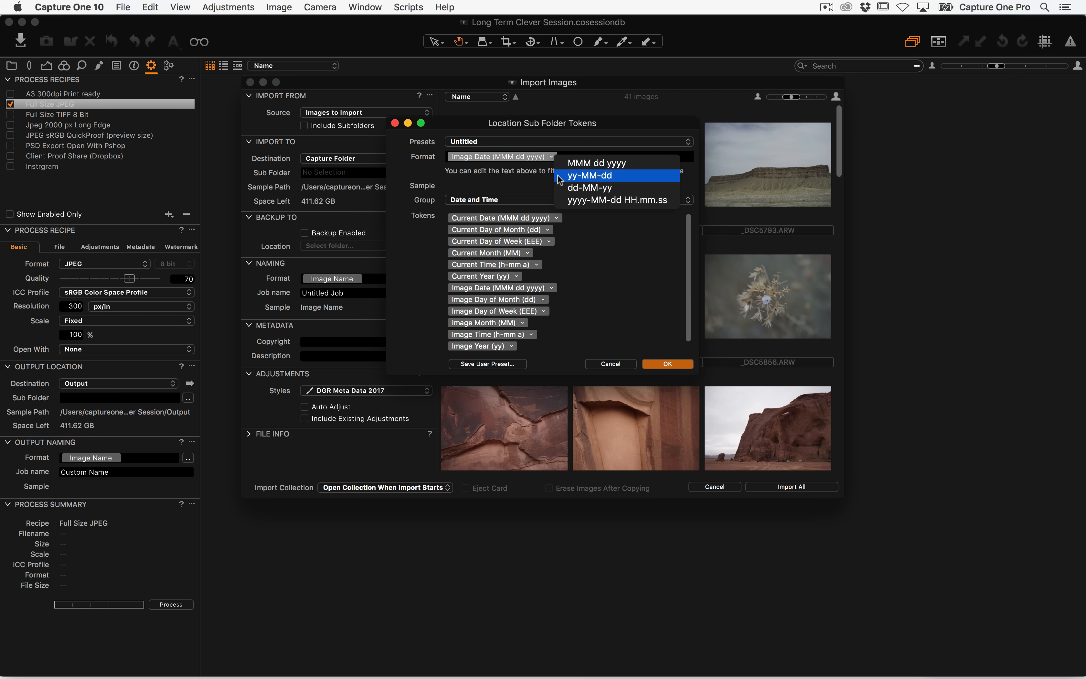
pyautogui.click(627, 179)
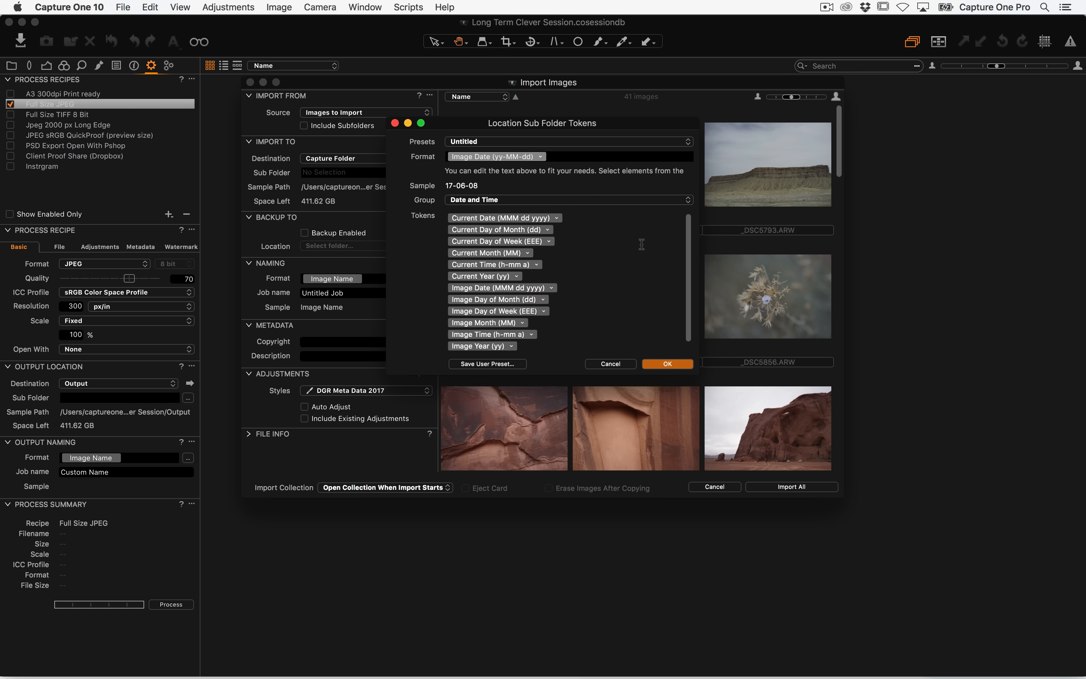
pyautogui.click(450, 188)
pyautogui.click(666, 361)
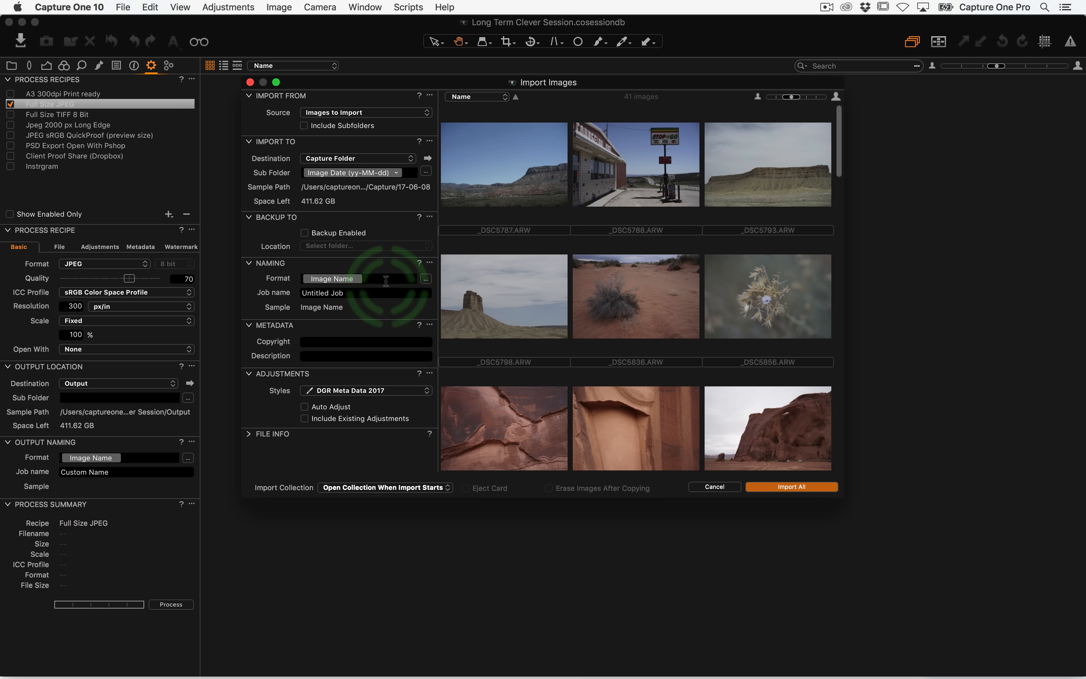
# Review the import naming format and the selected adjustment style options without changing them
pyautogui.click(426, 279)
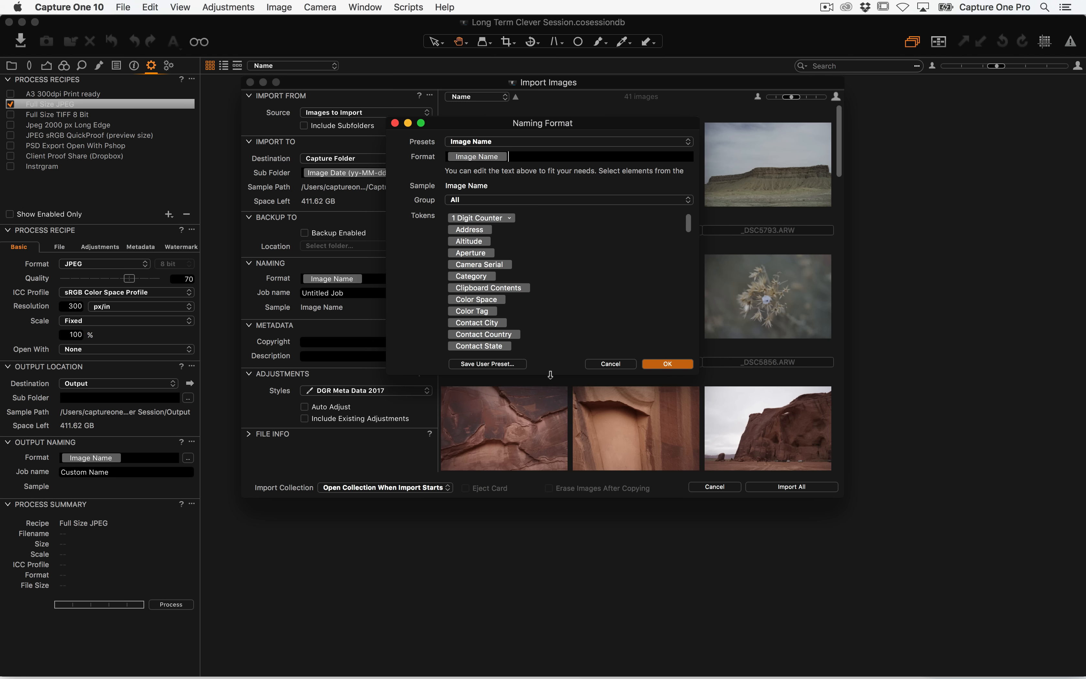
pyautogui.click(611, 365)
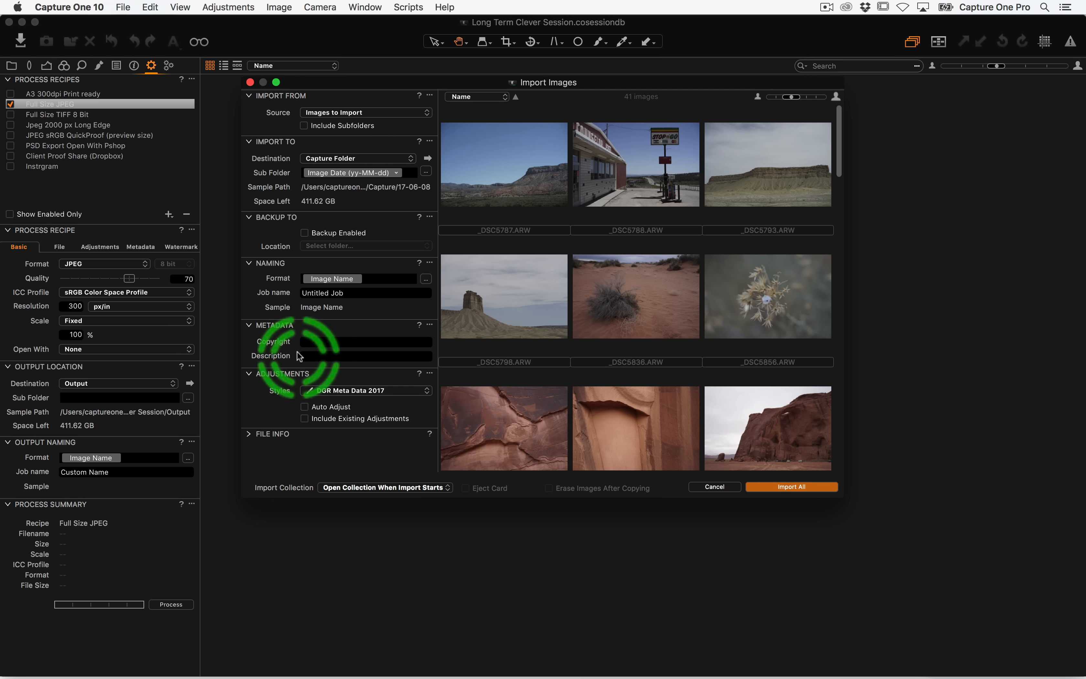
pyautogui.click(378, 393)
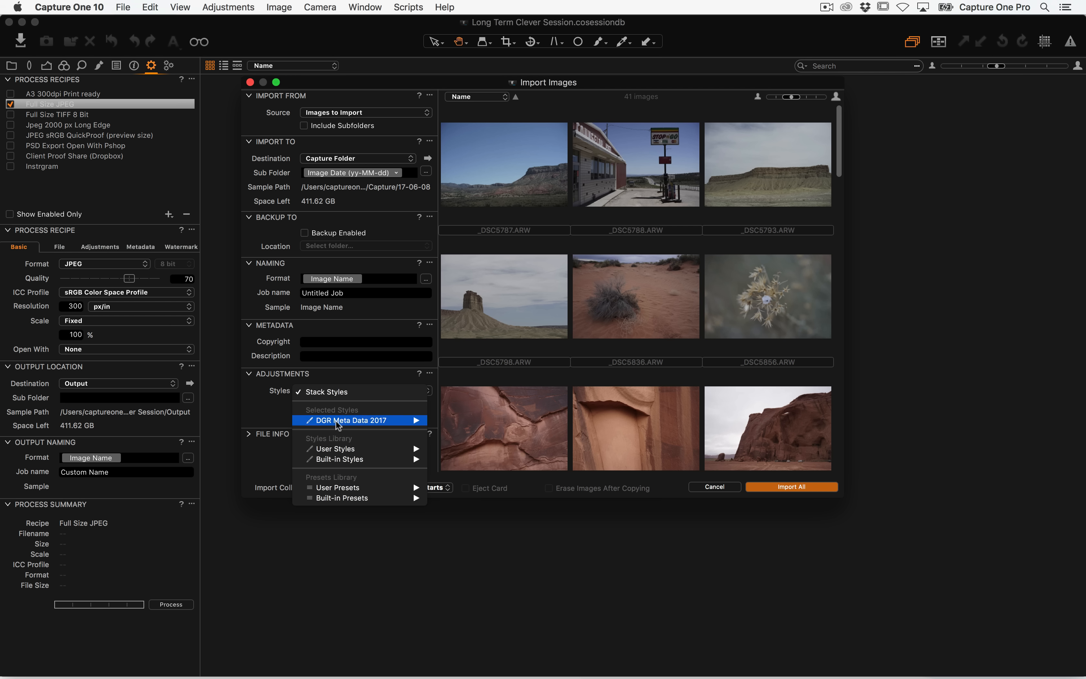
pyautogui.moveTo(341, 424)
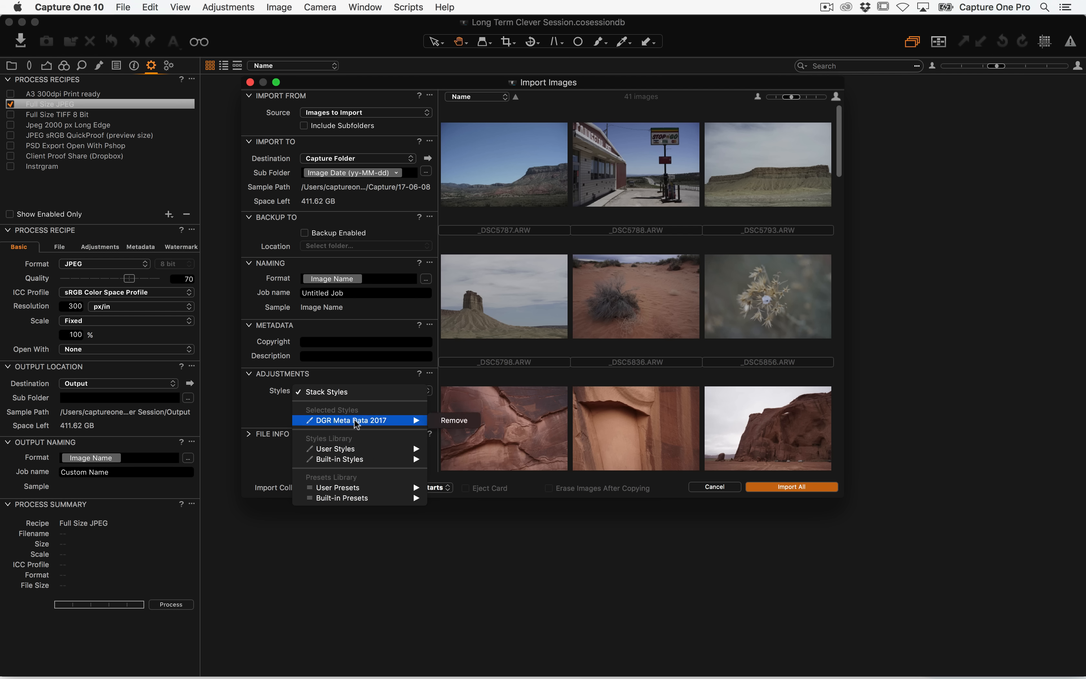
pyautogui.click(264, 409)
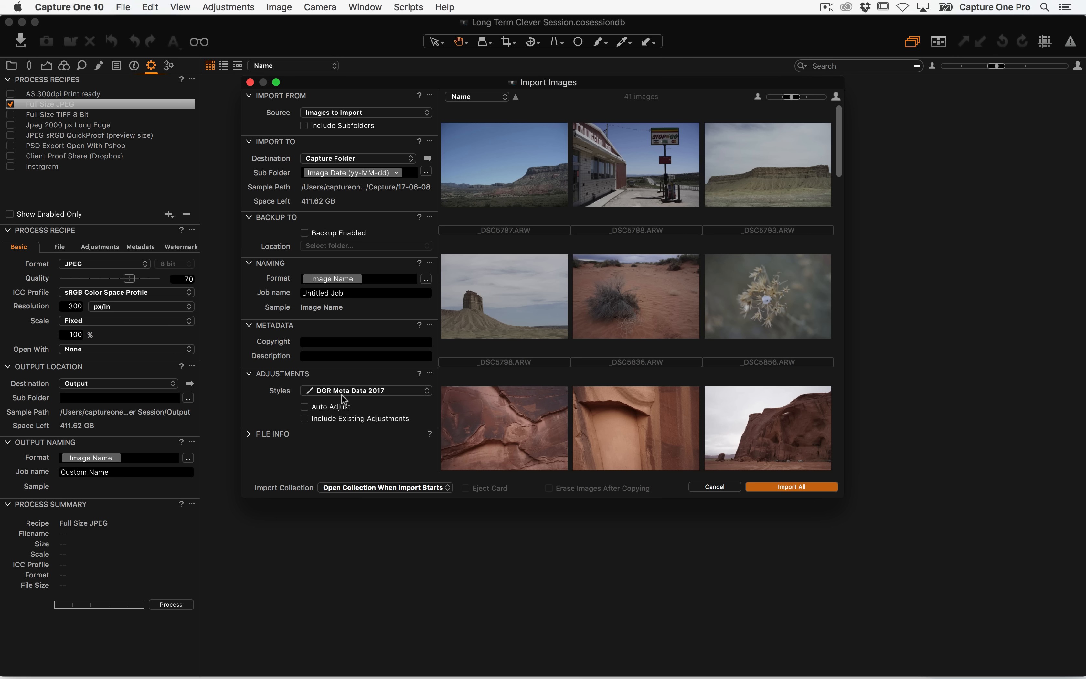
# Import all images into date-named sub folders of the Capture folder and dismiss the album notice
pyautogui.click(815, 488)
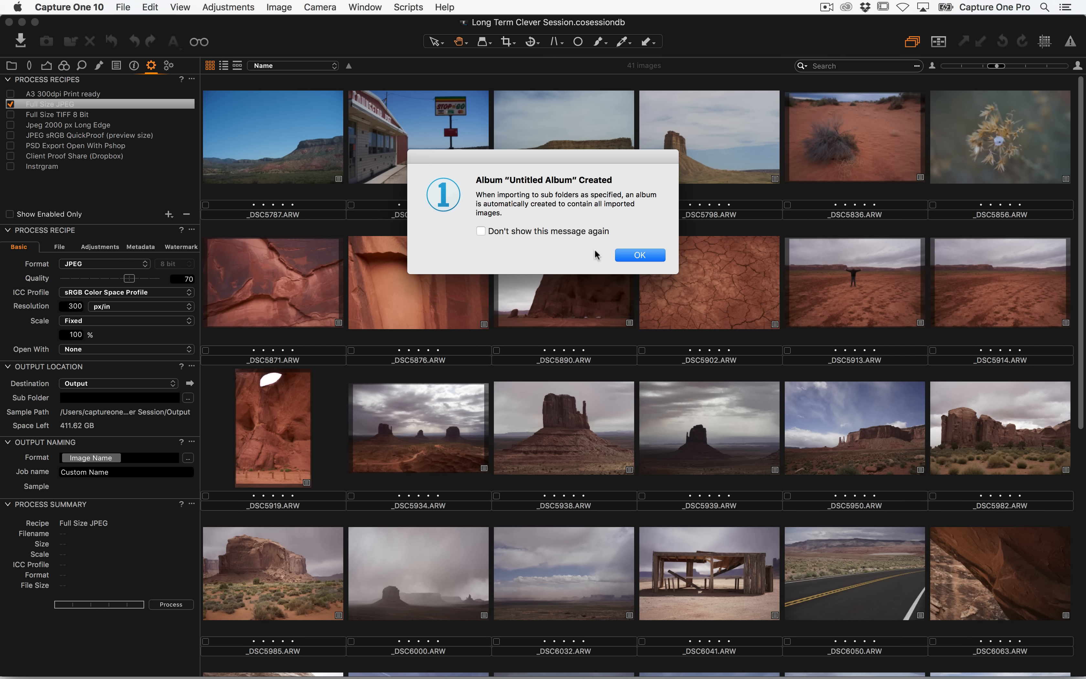
pyautogui.click(640, 256)
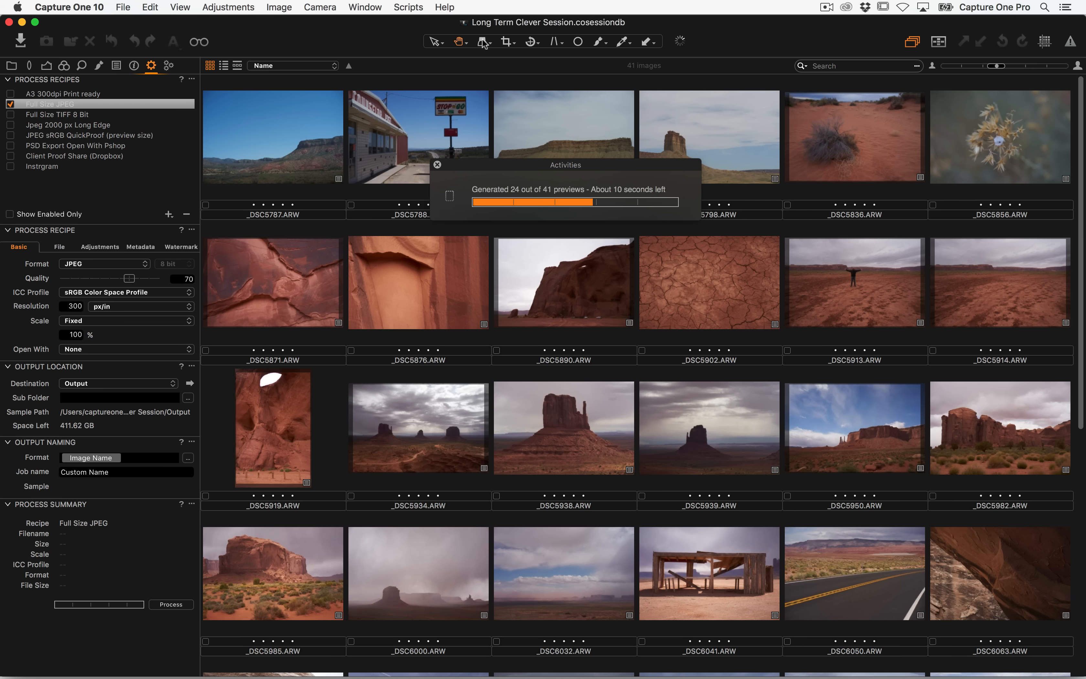
# Browse the session's Capture folder and each of its dated sub folders in Finder
pyautogui.rightClick(465, 21)
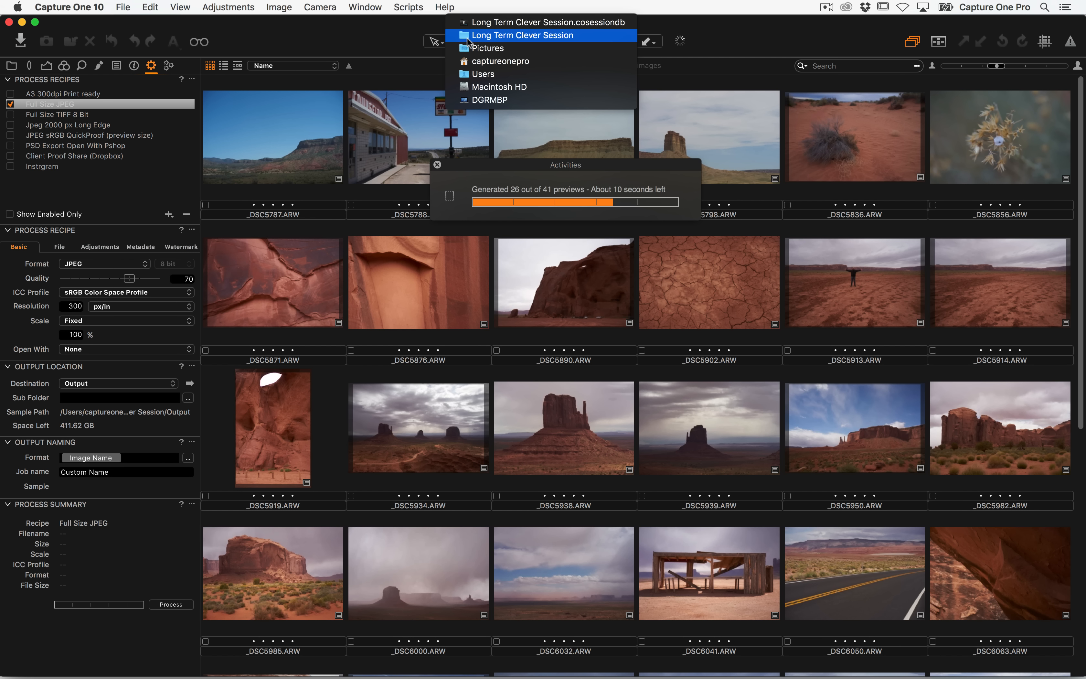
pyautogui.click(468, 38)
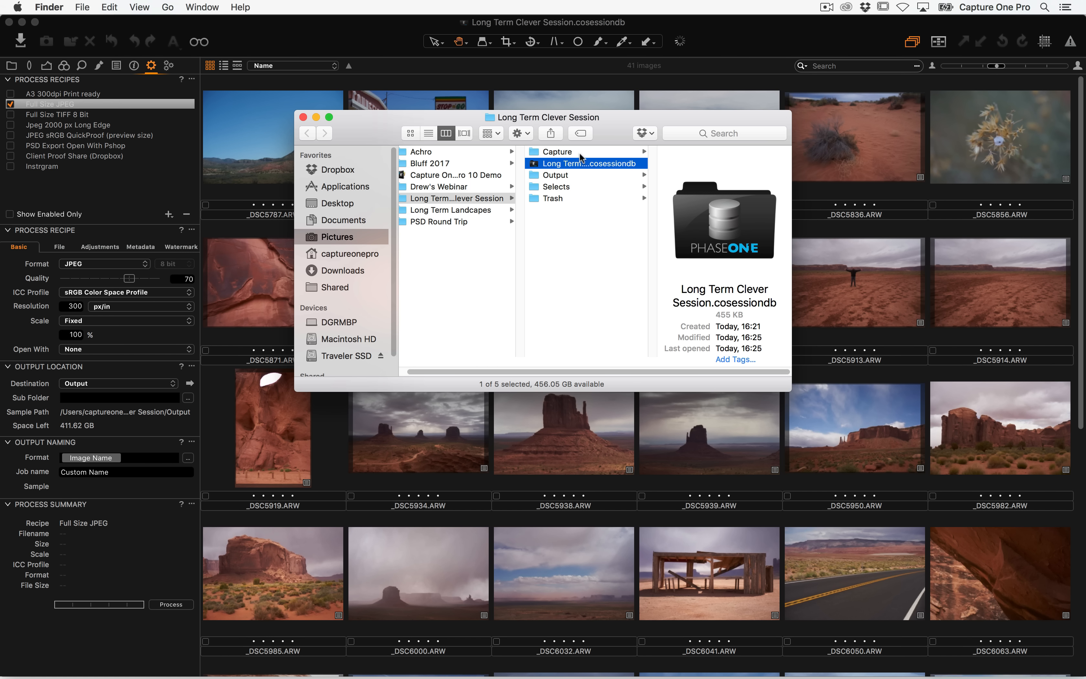
pyautogui.press('Up')
pyautogui.click(695, 154)
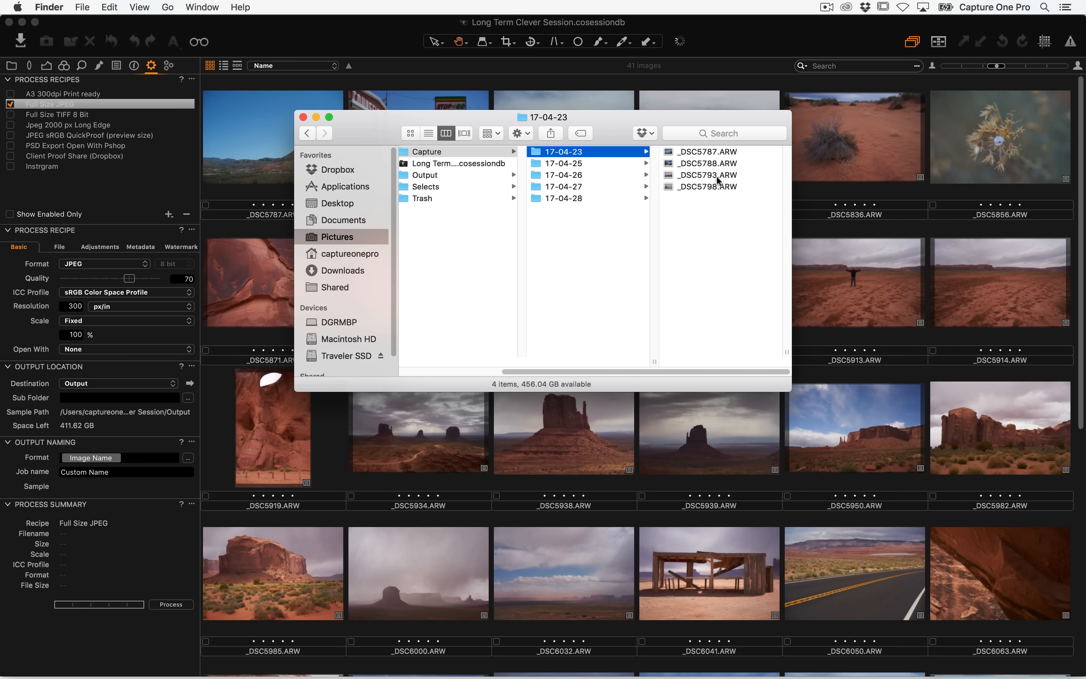
pyautogui.press('Down')
pyautogui.press('Down')
pyautogui.press('Down')
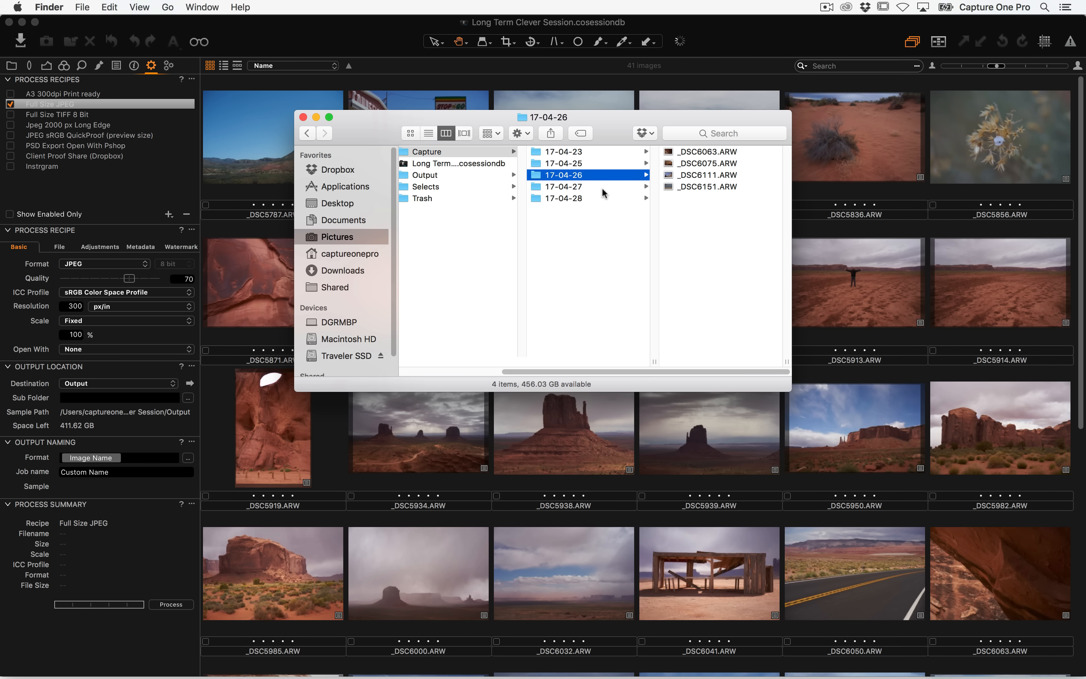
pyautogui.press('Down')
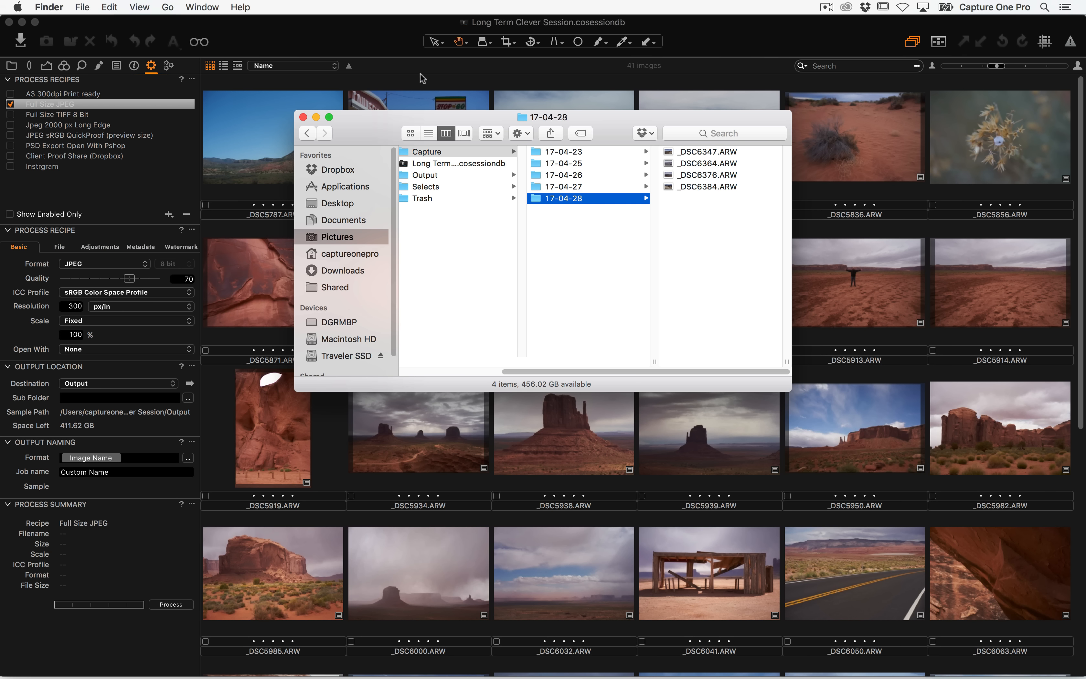
# Reopen the Import Images dialog and prefix the sub folder with USA/
pyautogui.click(374, 44)
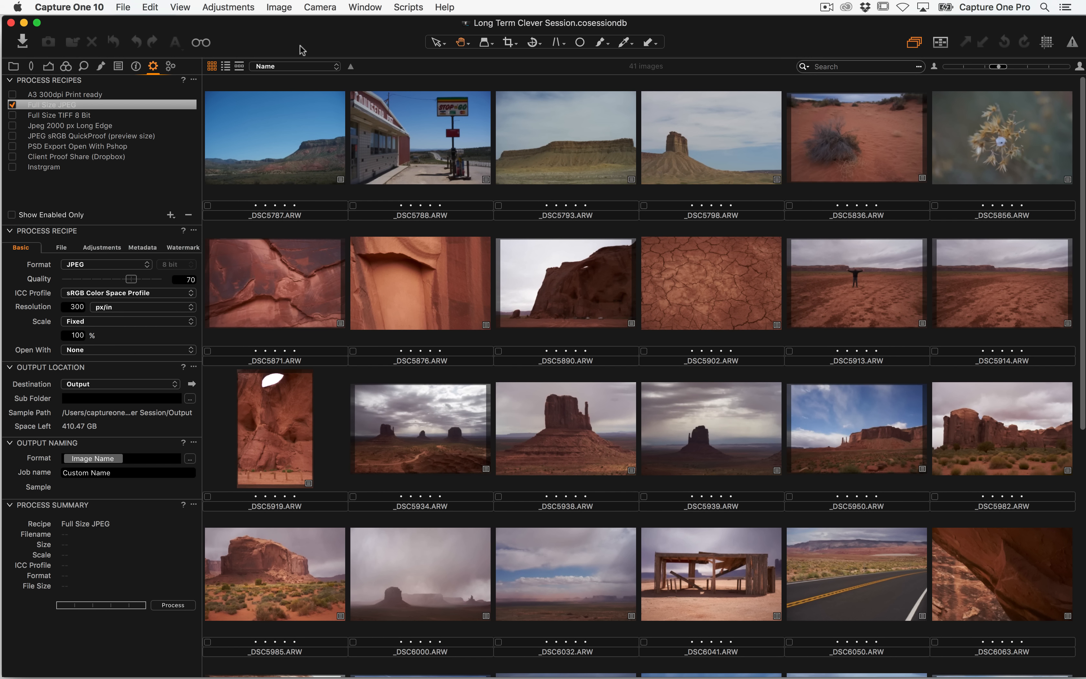
pyautogui.press('super+shift+i')
pyautogui.moveTo(301, 30); pyautogui.dragTo(299, 30)
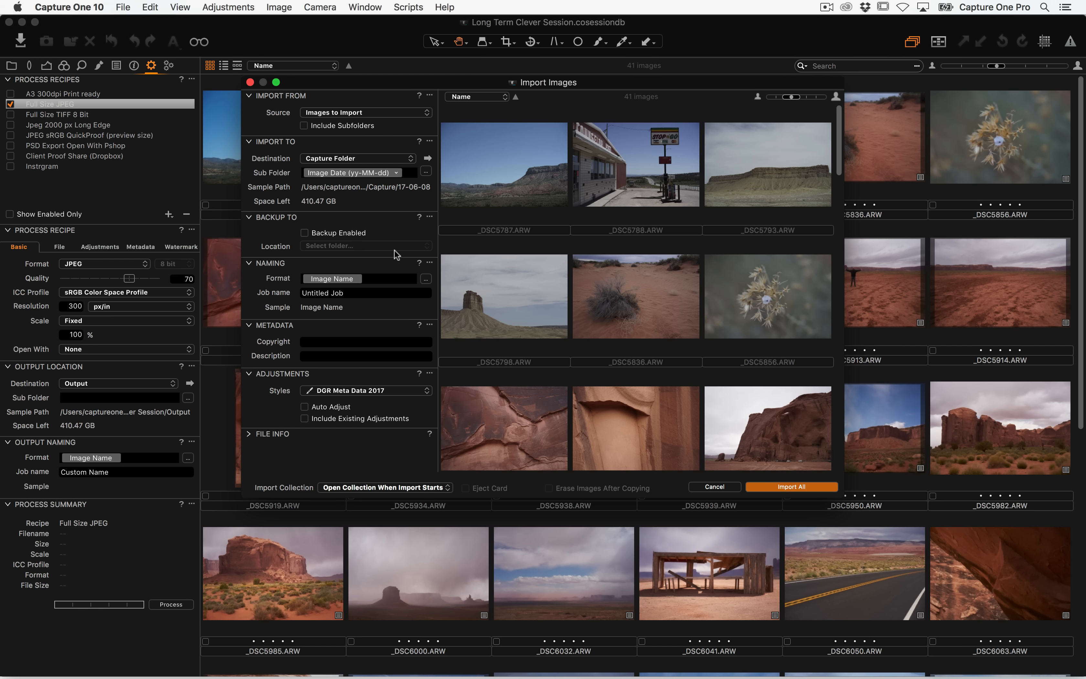
pyautogui.press('super+Tab')
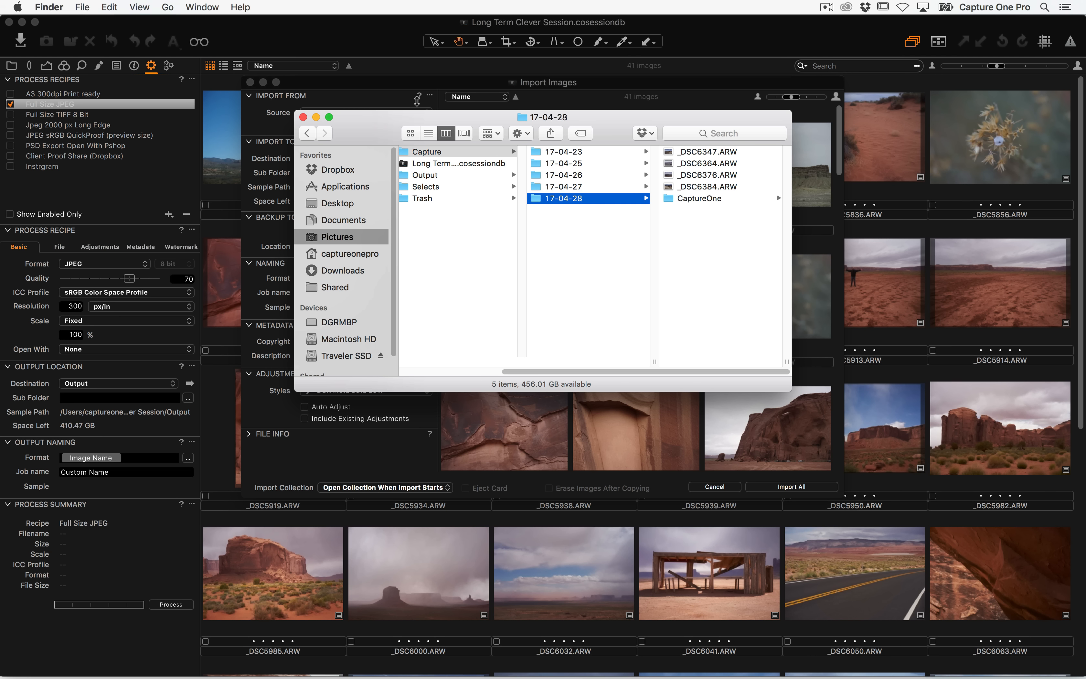
pyautogui.click(303, 117)
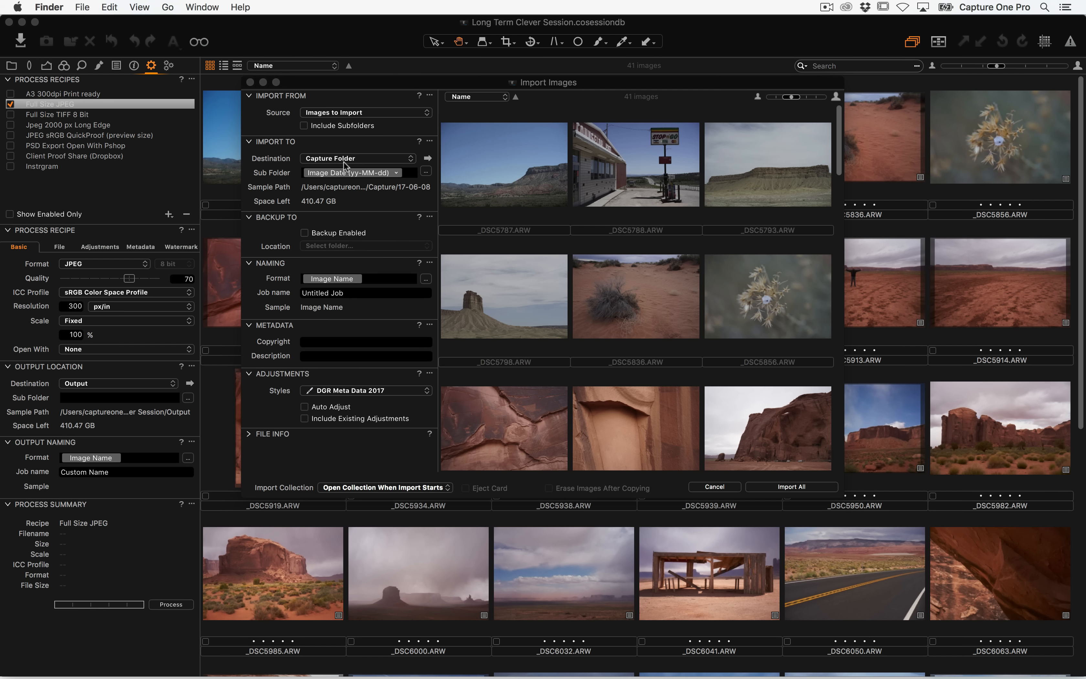
pyautogui.click(404, 175)
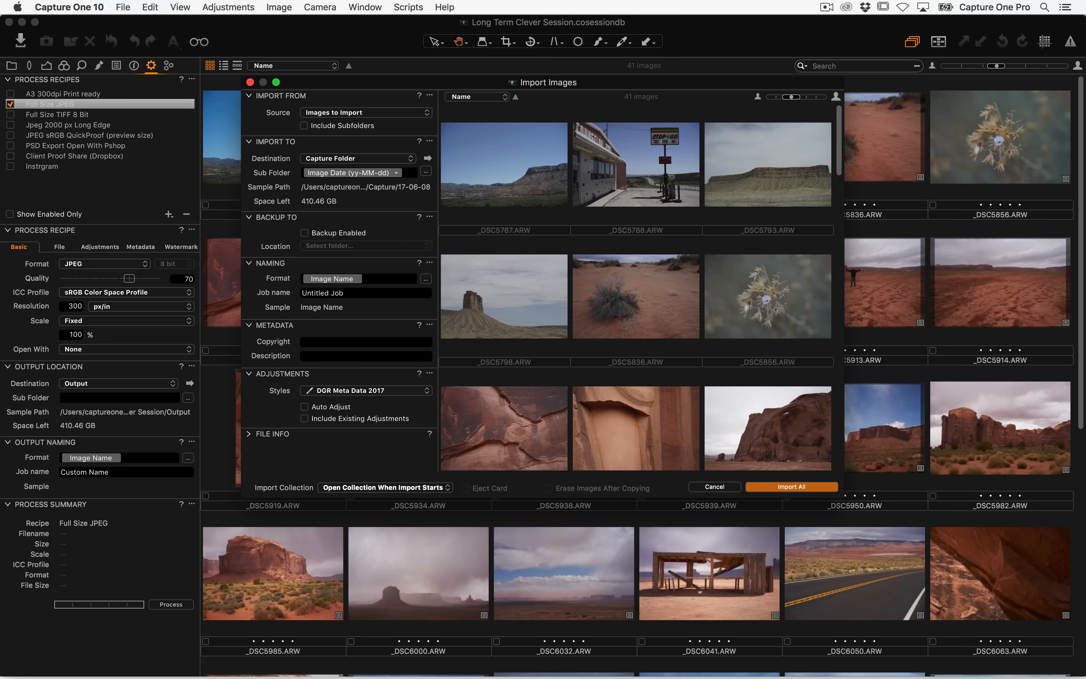
pyautogui.write('USA/')
# Show the import destination Capture folder in Finder
pyautogui.press('super+Tab')
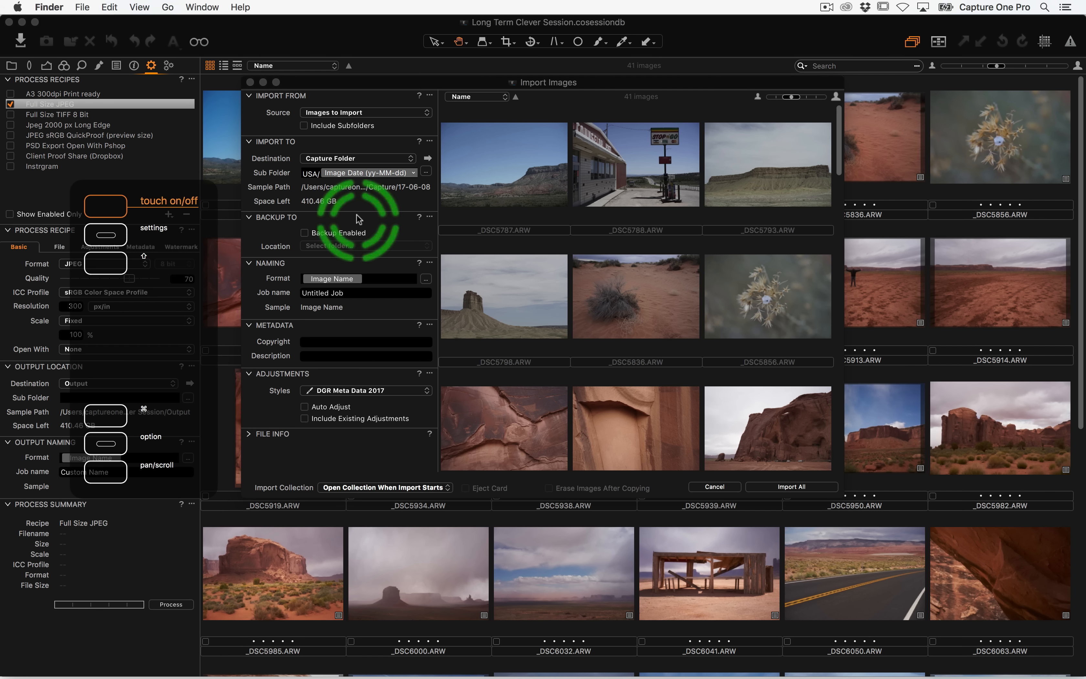
pyautogui.press('super+Tab')
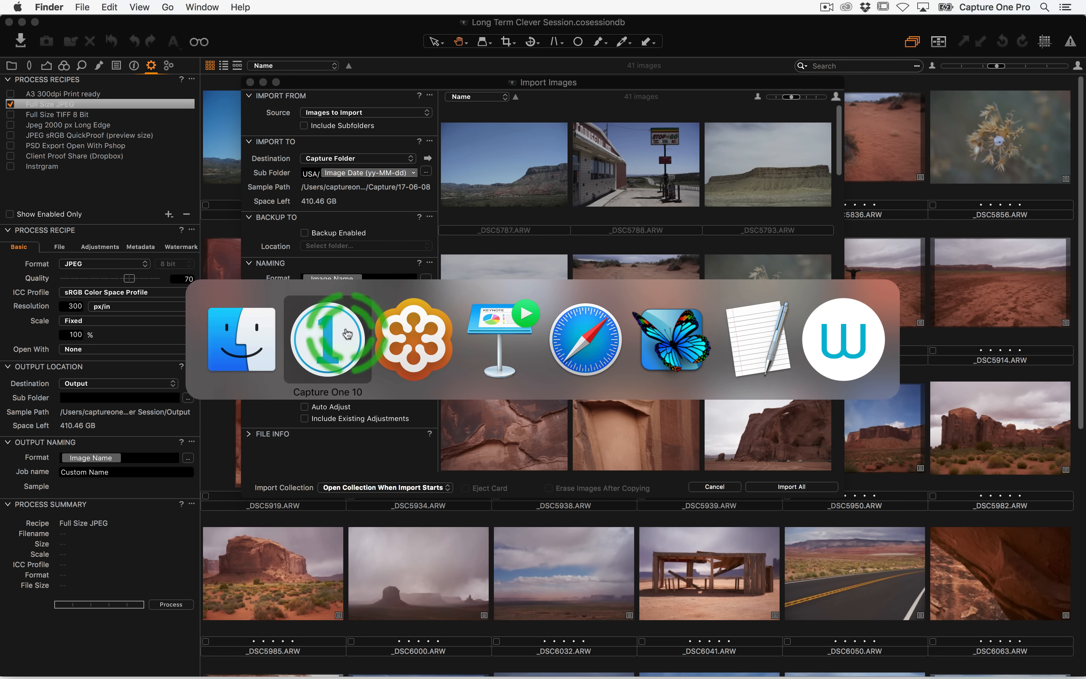
pyautogui.click(257, 340)
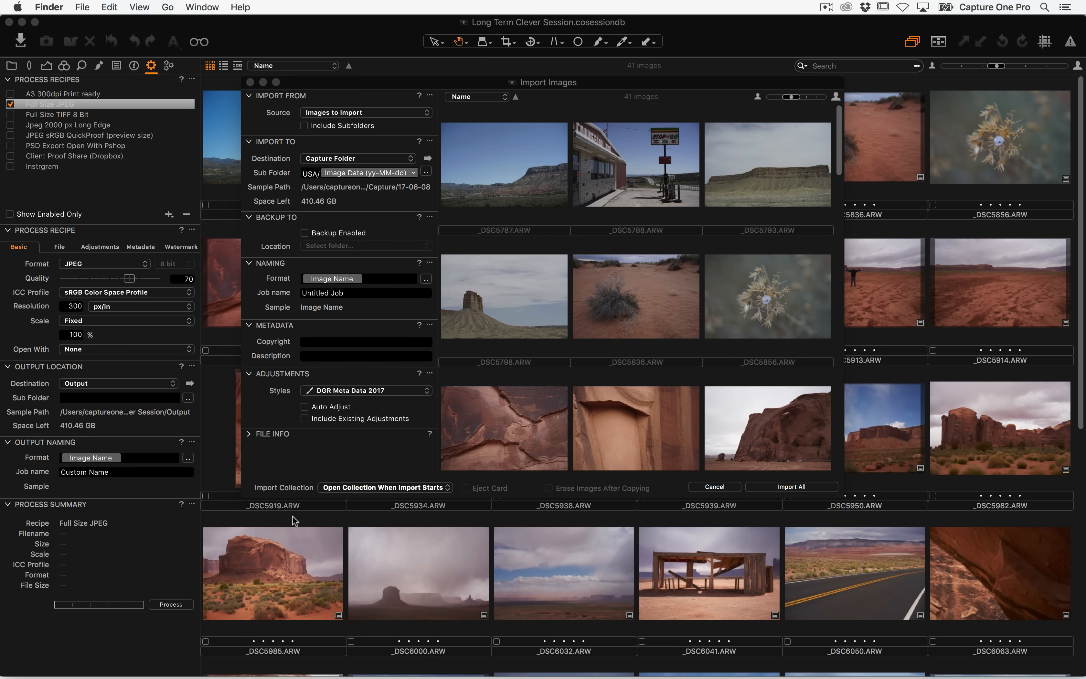
pyautogui.moveTo(246, 676)
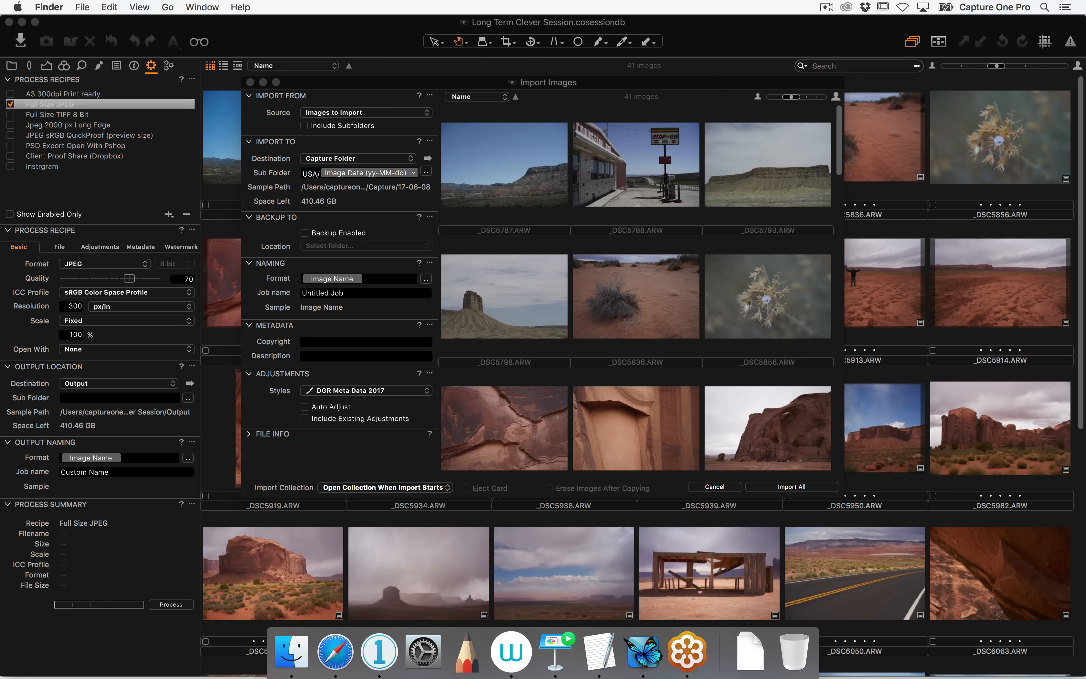
pyautogui.click(291, 652)
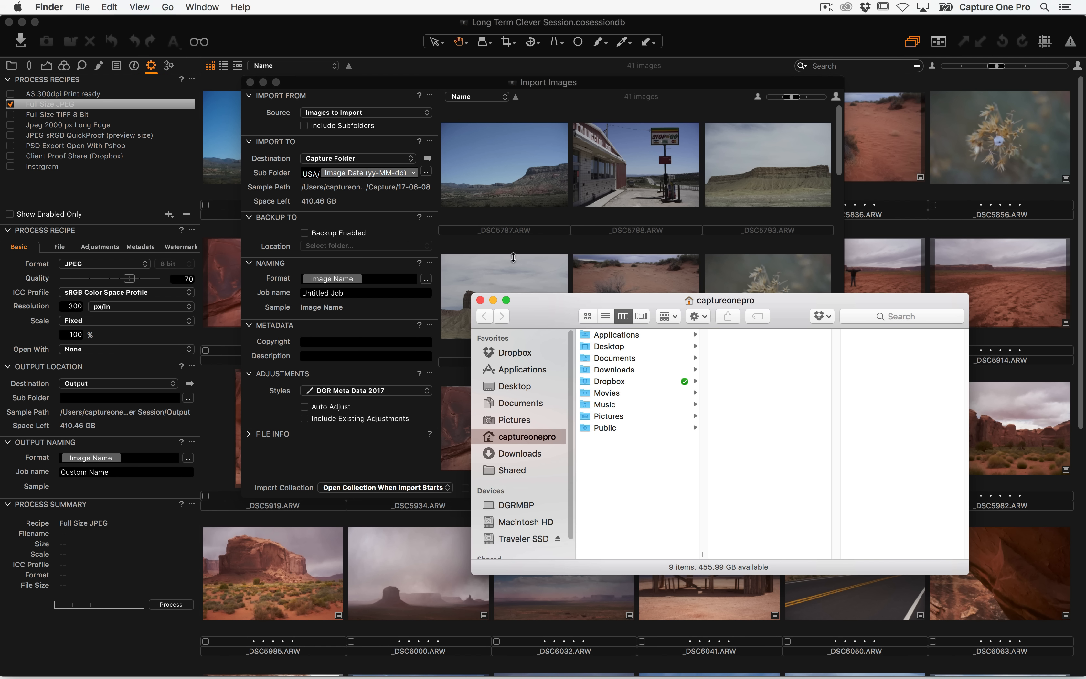
pyautogui.click(480, 300)
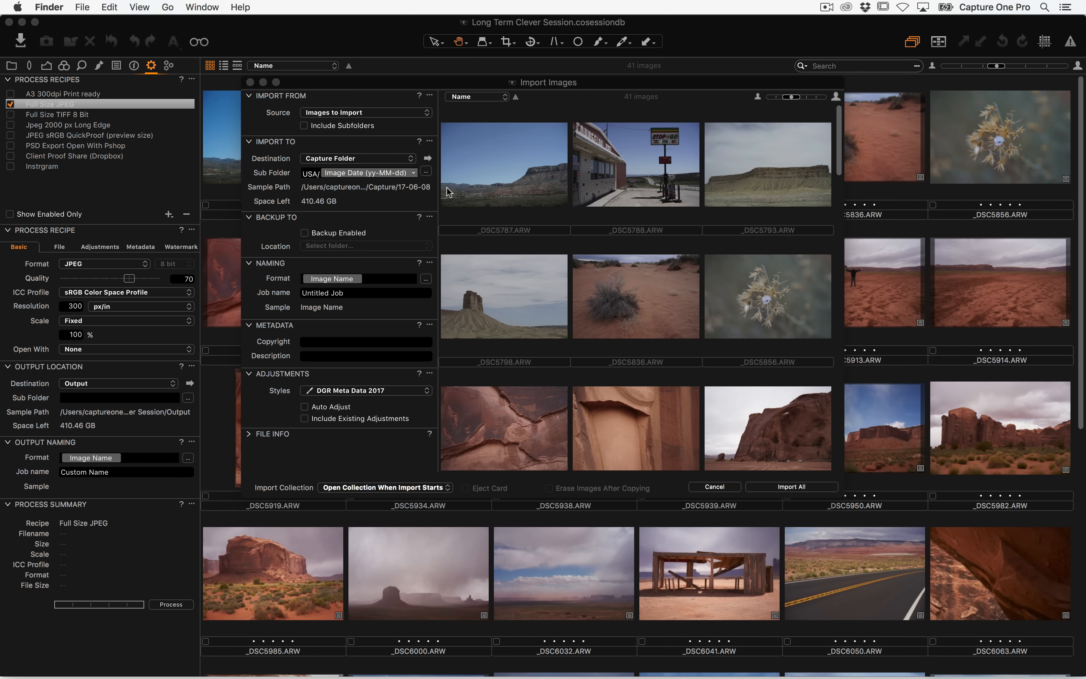
pyautogui.click(428, 158)
pyautogui.moveTo(392, 114); pyautogui.dragTo(609, 120)
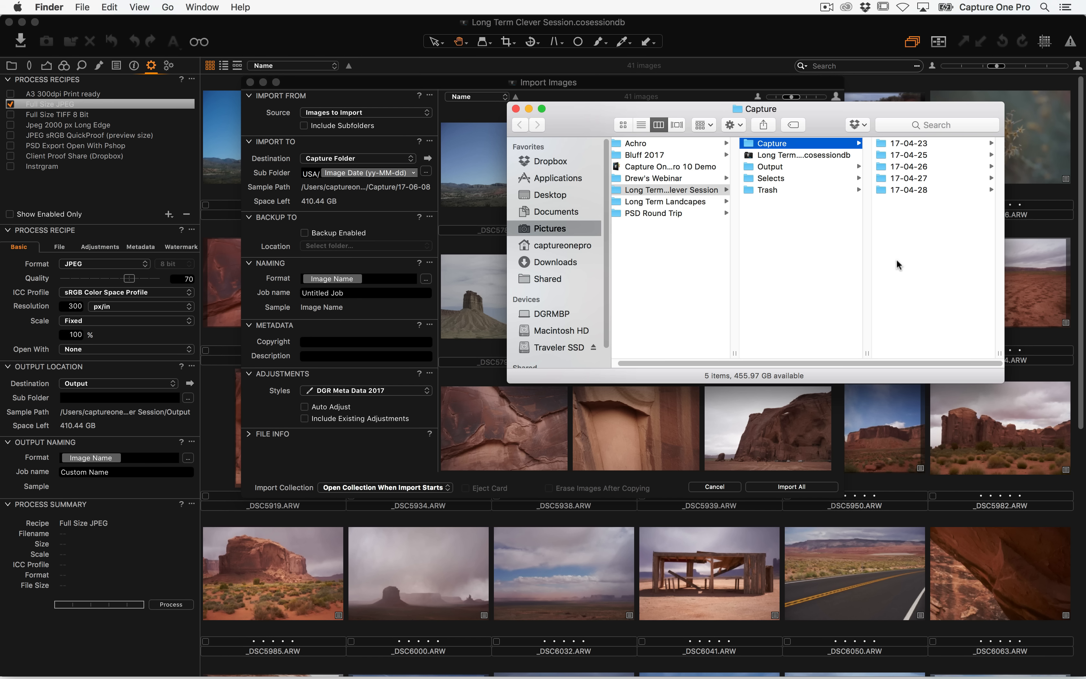
# Remove the USA/ prefix from the sub folder and cancel the import
pyautogui.click(316, 180)
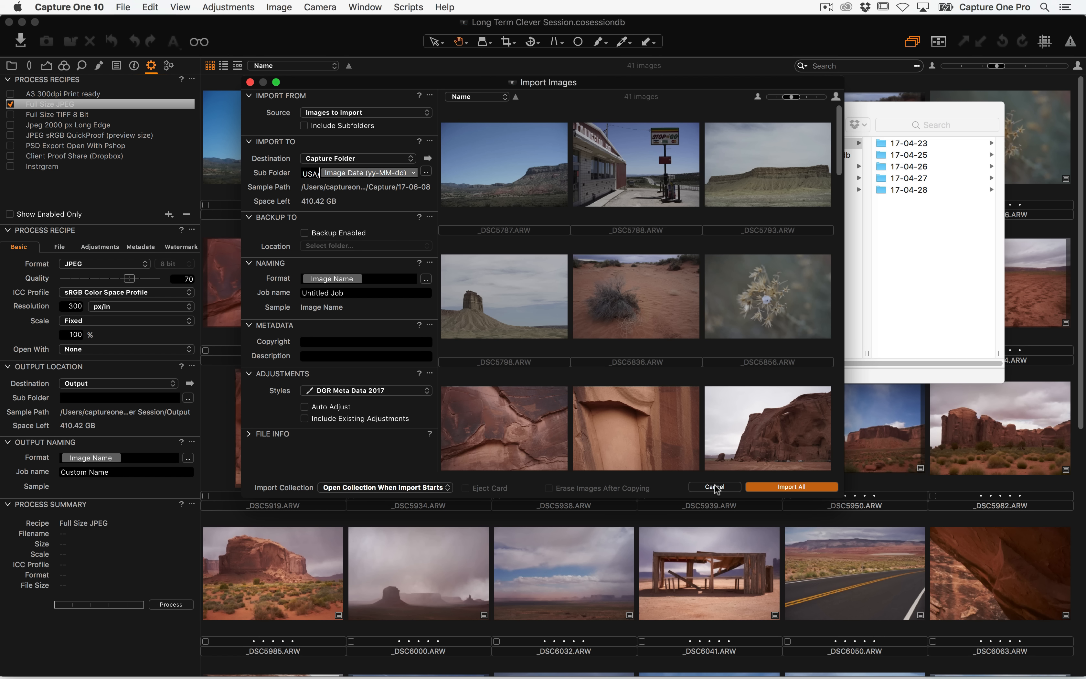
pyautogui.press('BackSpace')
pyautogui.press('BackSpace')
pyautogui.press('BackSpace')
pyautogui.press('BackSpace')
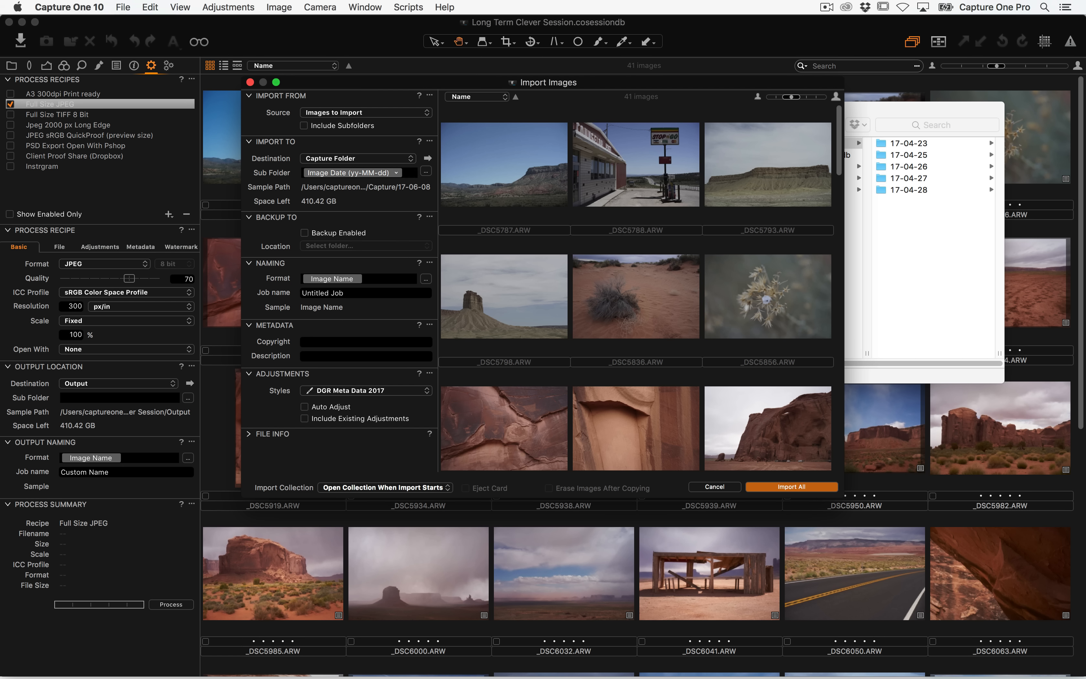
pyautogui.click(732, 487)
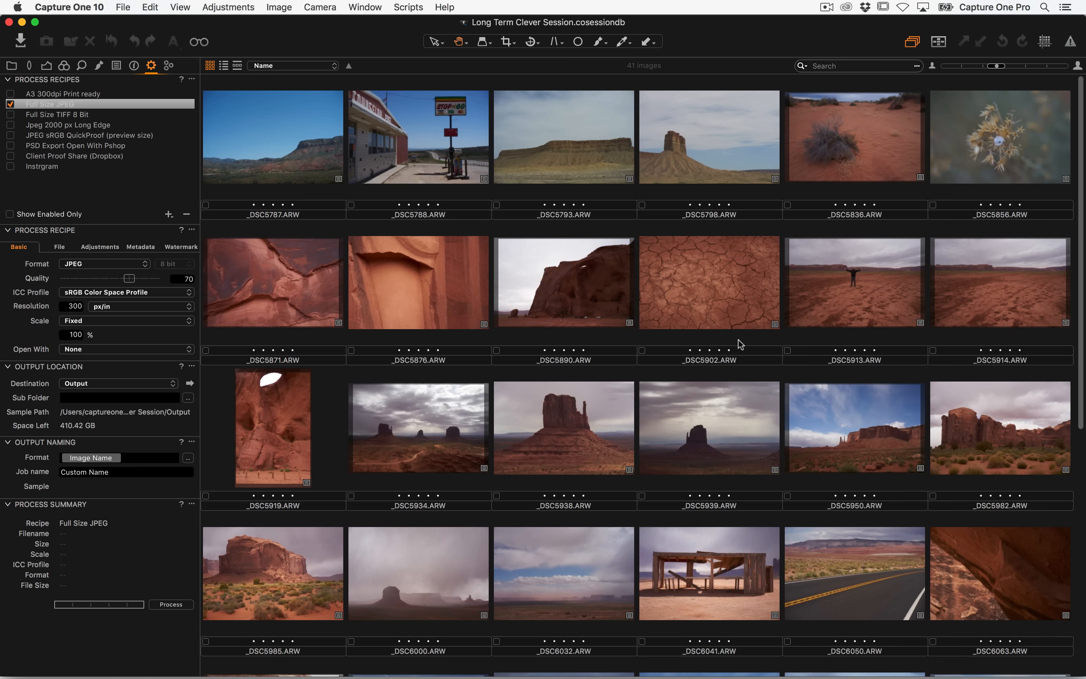
# Show the session's Library folders and bring the session folder window in Finder alongside
pyautogui.press('super+Tab')
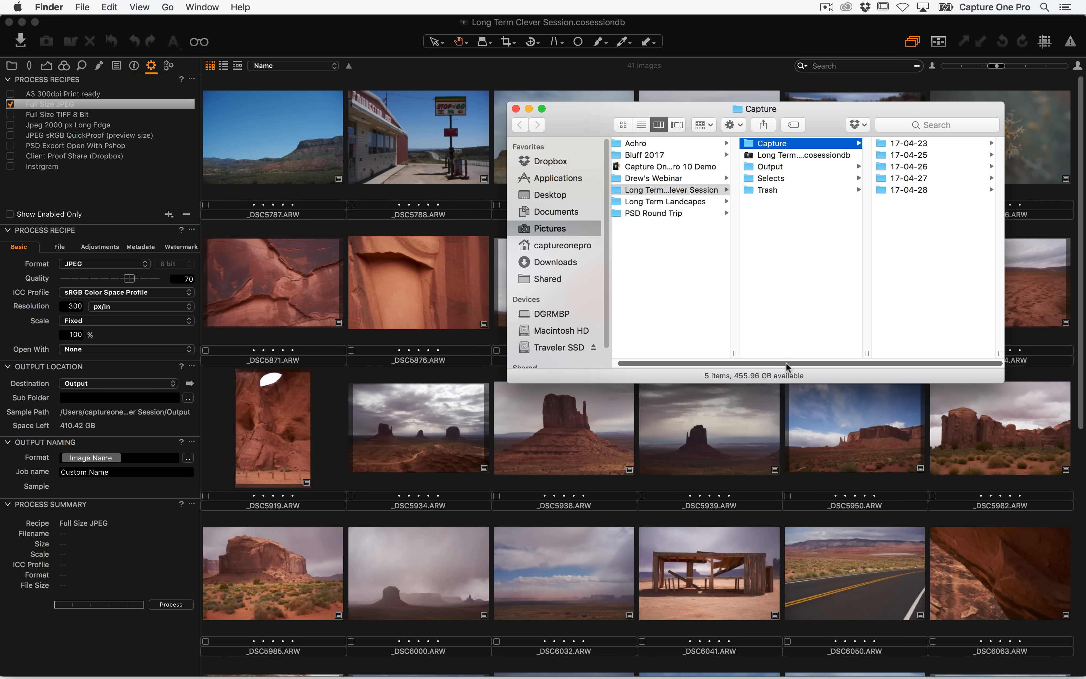
pyautogui.click(12, 66)
pyautogui.press('super+Tab')
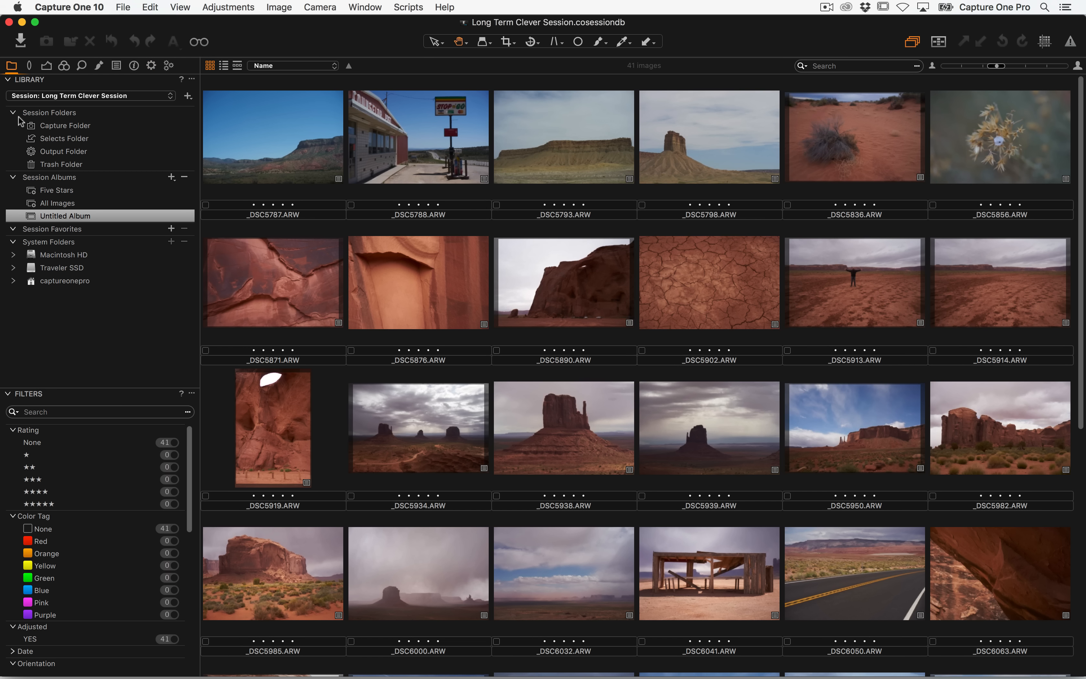
pyautogui.moveTo(545, 120); pyautogui.dragTo(312, 135)
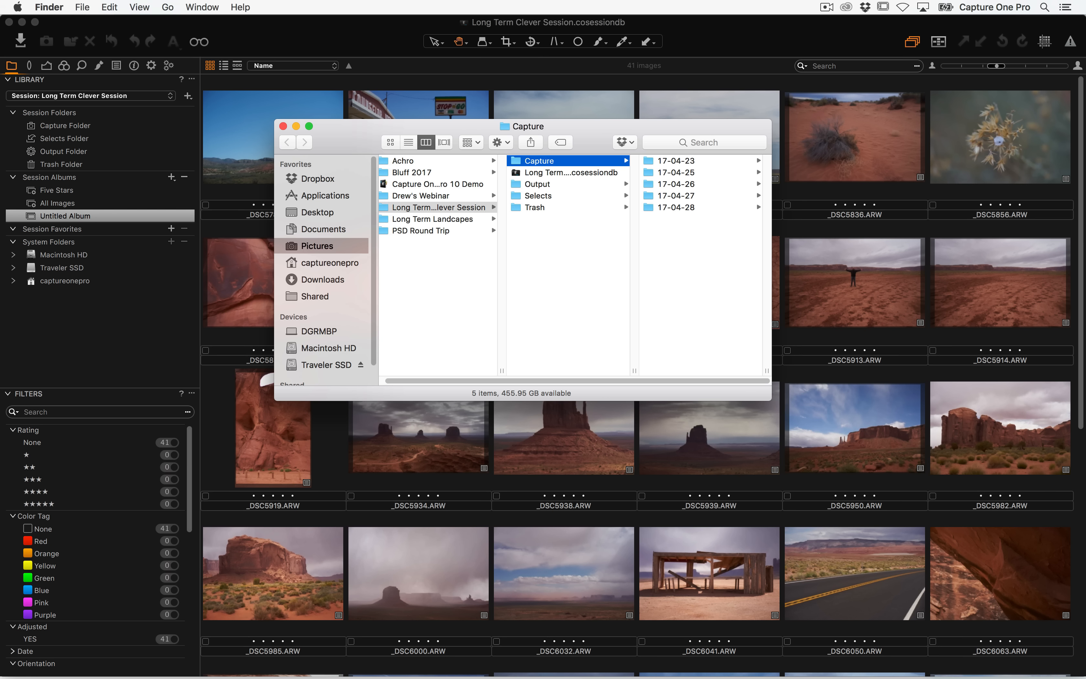
# Open the first image in the viewer and display its metadata
pyautogui.doubleClick(238, 126)
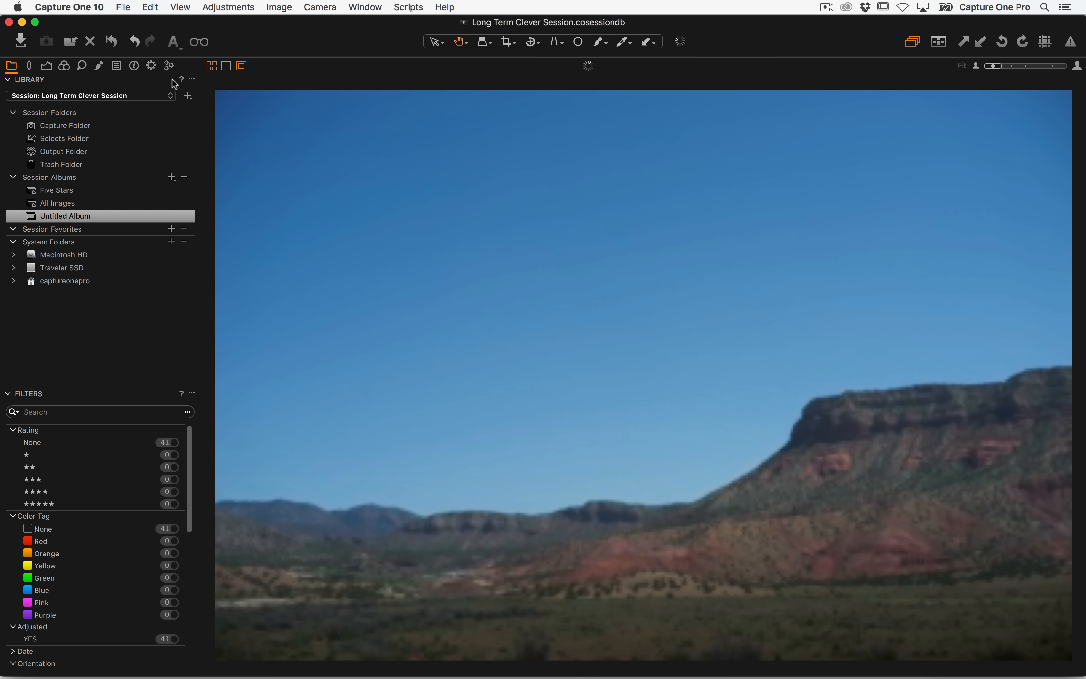
pyautogui.click(134, 66)
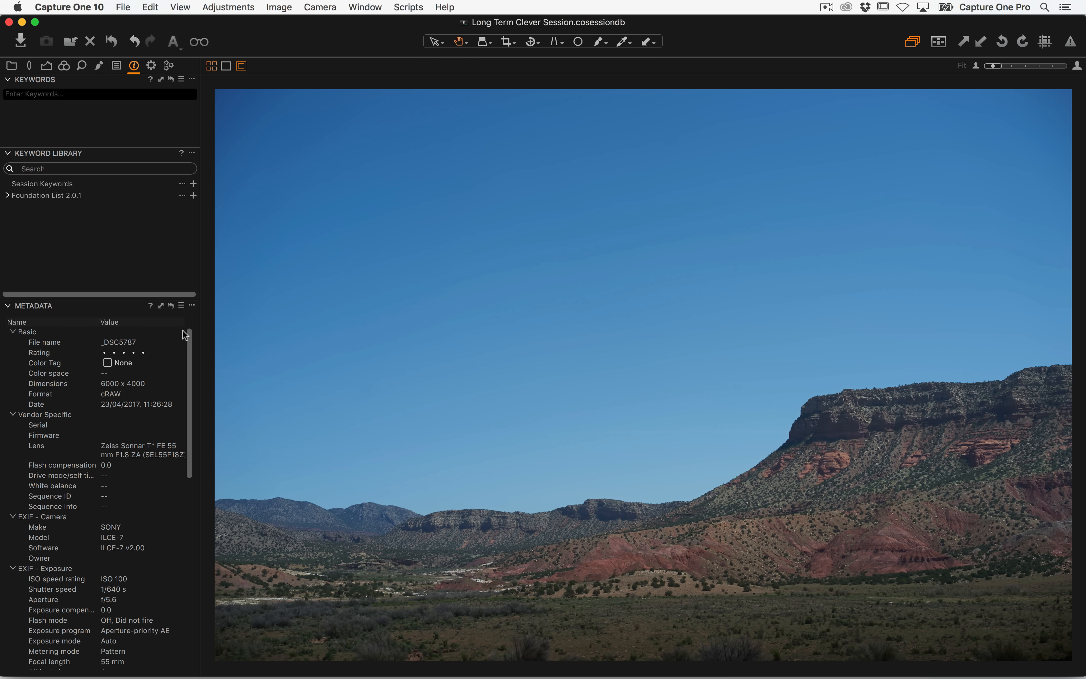
# Enter a copyright notice with the © symbol, photographer's name and 2017 in the image's IPTC Status metadata
pyautogui.moveTo(190, 349); pyautogui.dragTo(191, 537)
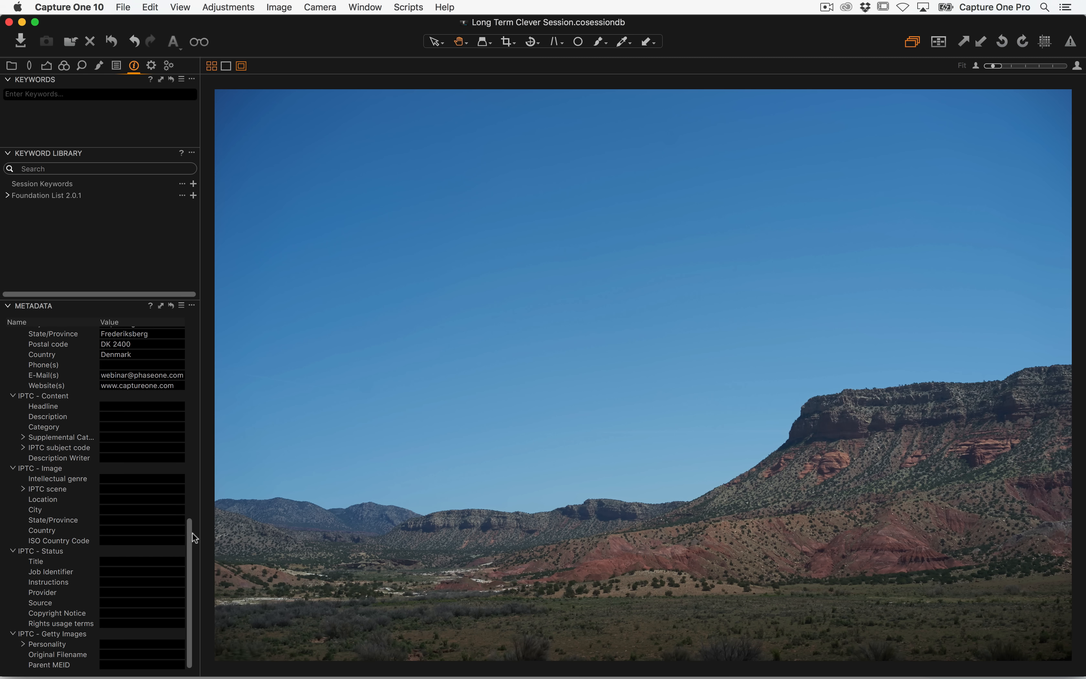
pyautogui.moveTo(188, 584); pyautogui.dragTo(211, 489)
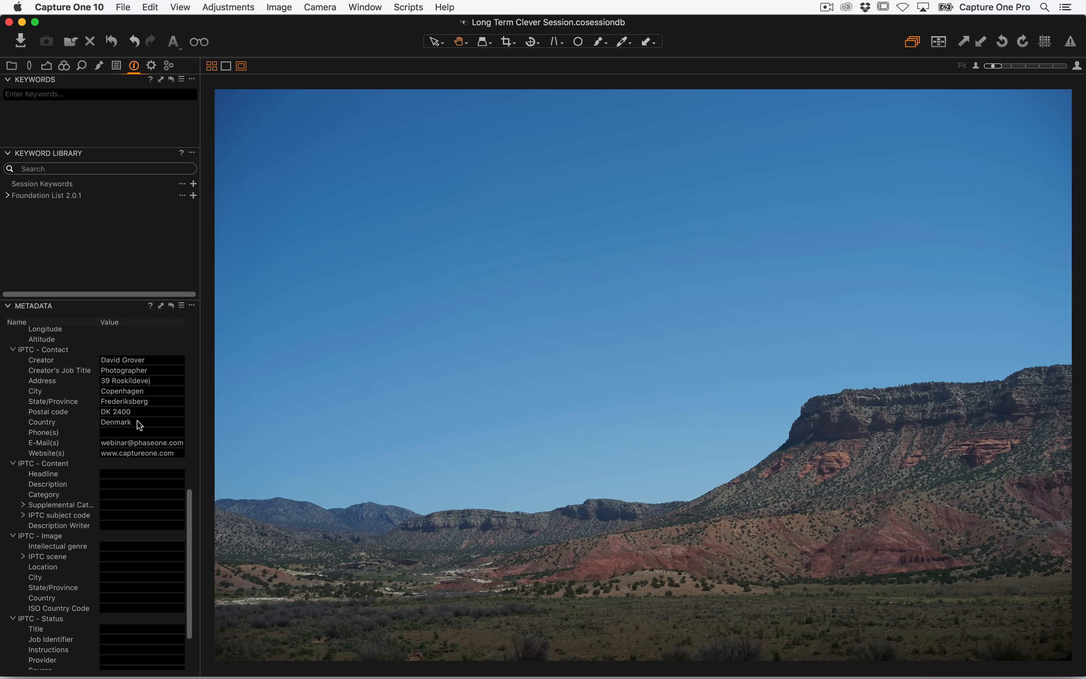
pyautogui.click(182, 306)
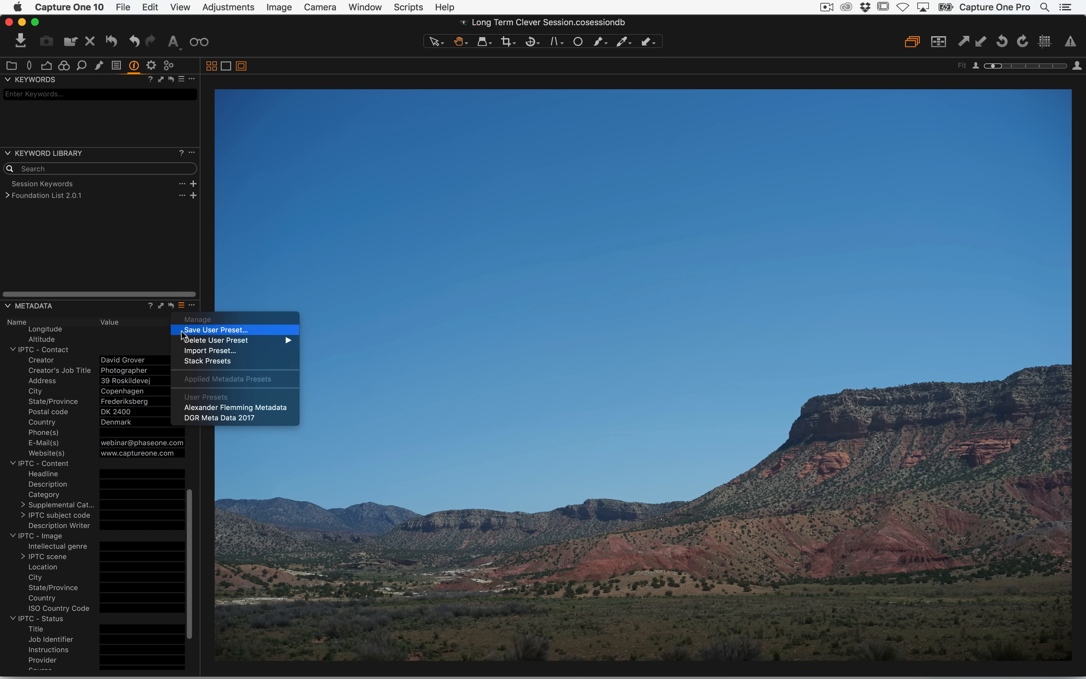
pyautogui.click(143, 325)
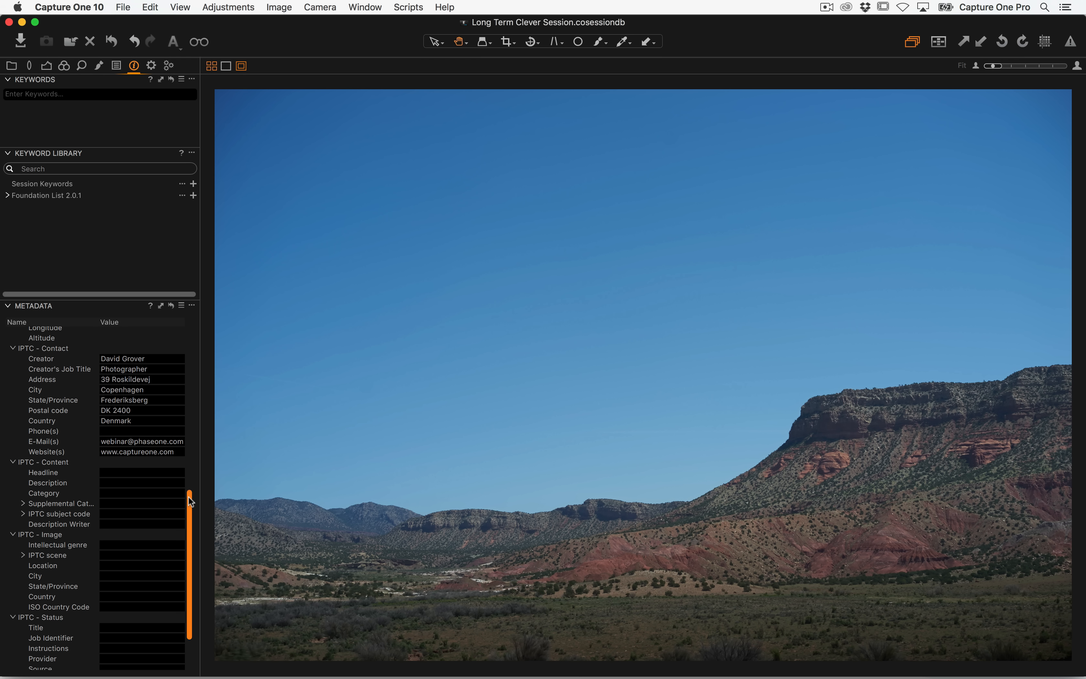
pyautogui.scroll(-3, 189, 496)
pyautogui.click(108, 613)
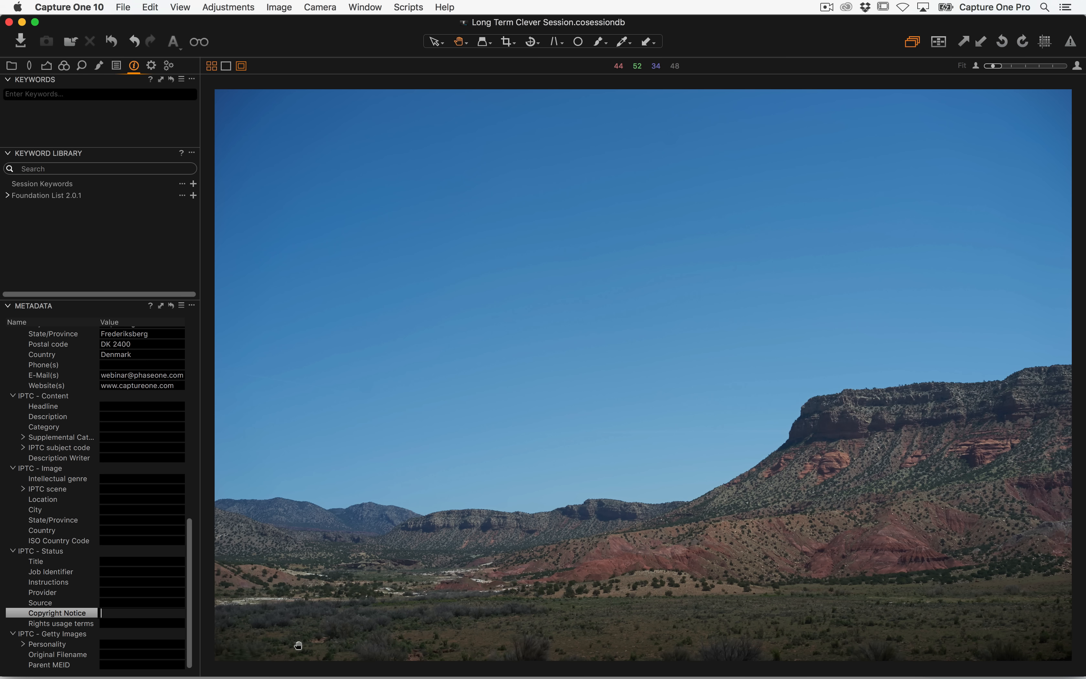
pyautogui.write('© David Grover 2017')
pyautogui.press('Return')
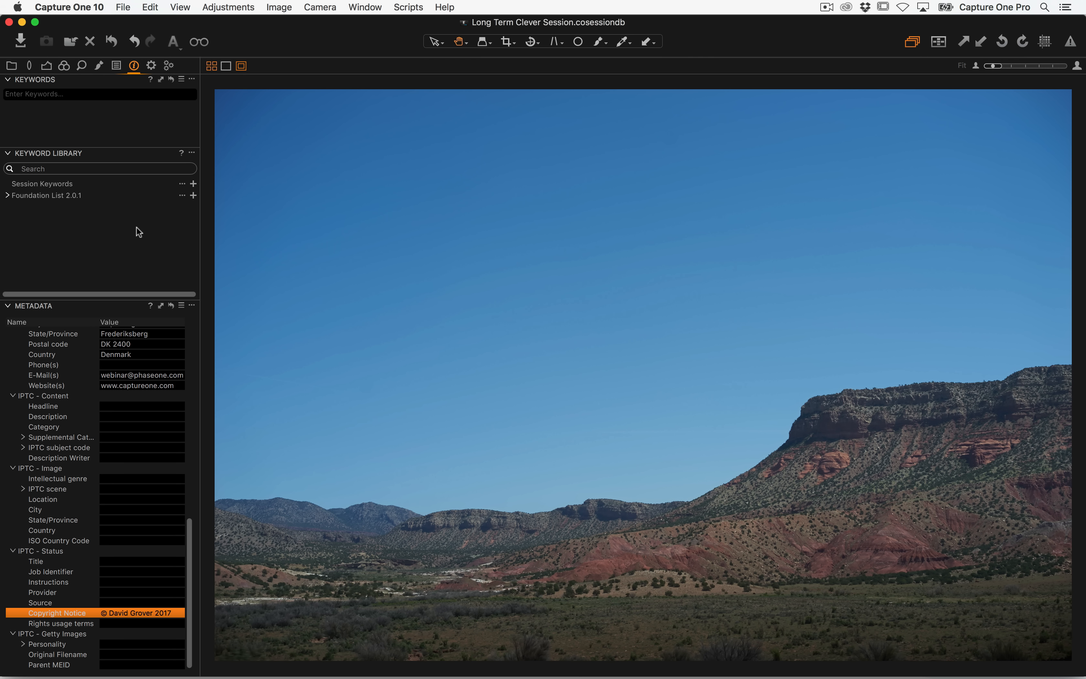
# Save the image's metadata as the user preset DGR Meta Data 2017, replacing the existing preset file
pyautogui.click(181, 305)
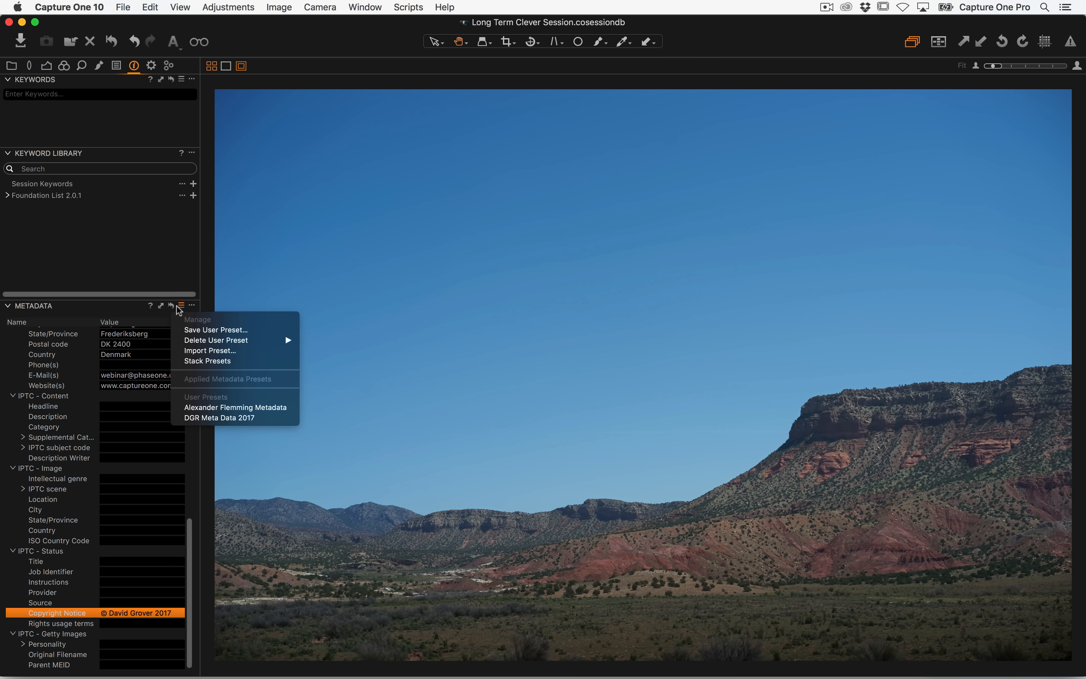
pyautogui.click(197, 329)
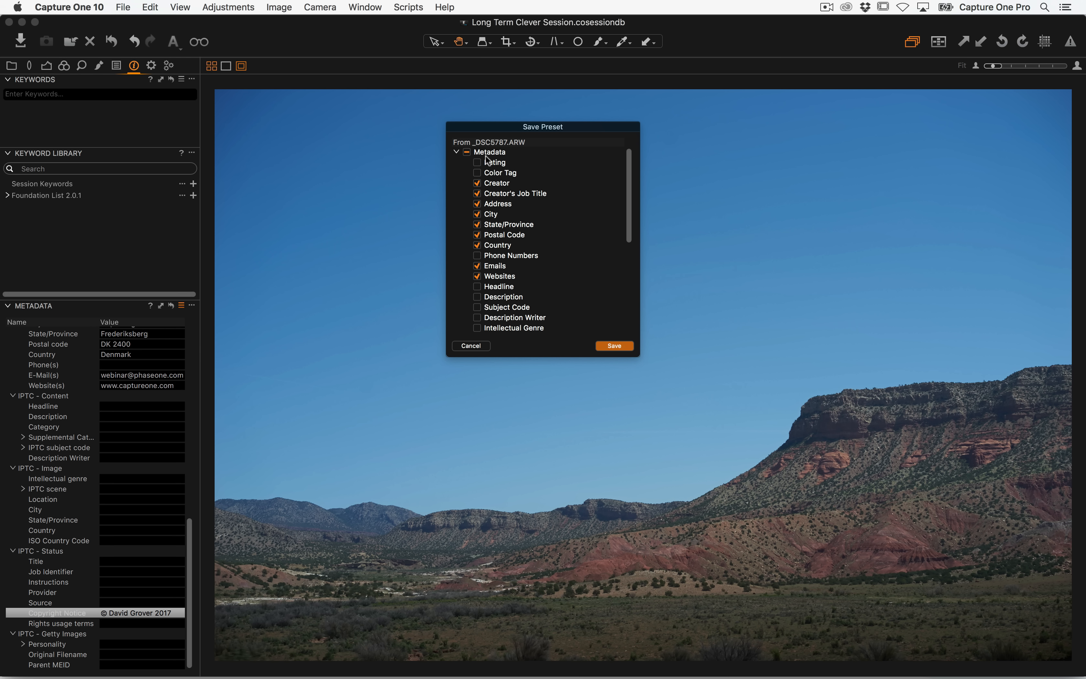
pyautogui.moveTo(630, 182); pyautogui.dragTo(630, 329)
pyautogui.click(614, 346)
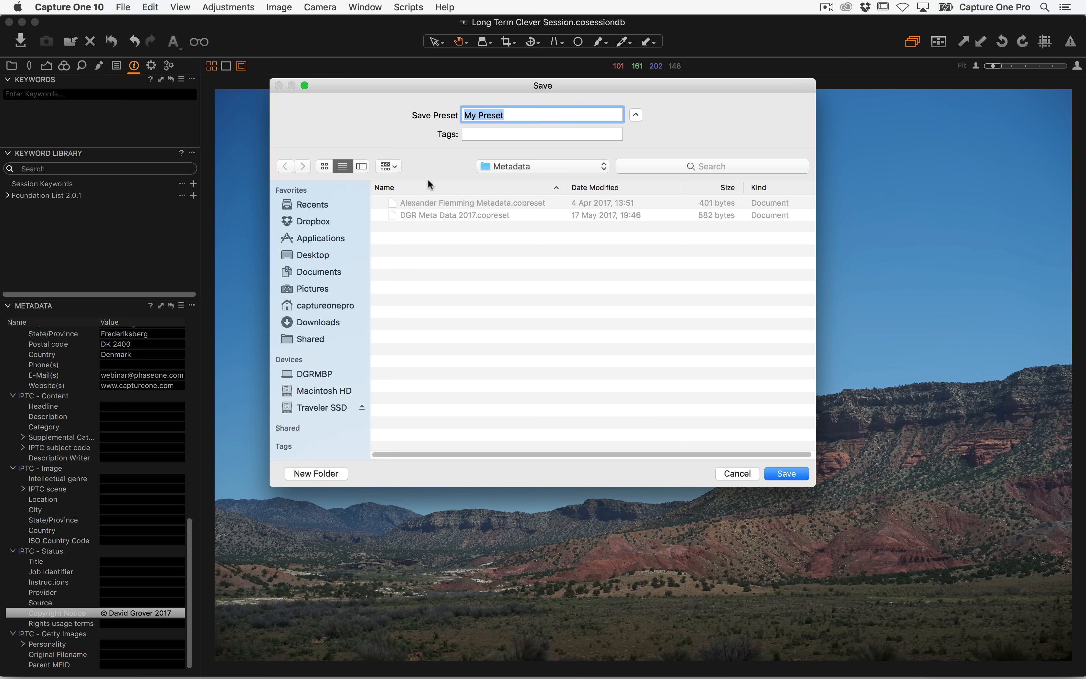
pyautogui.click(432, 214)
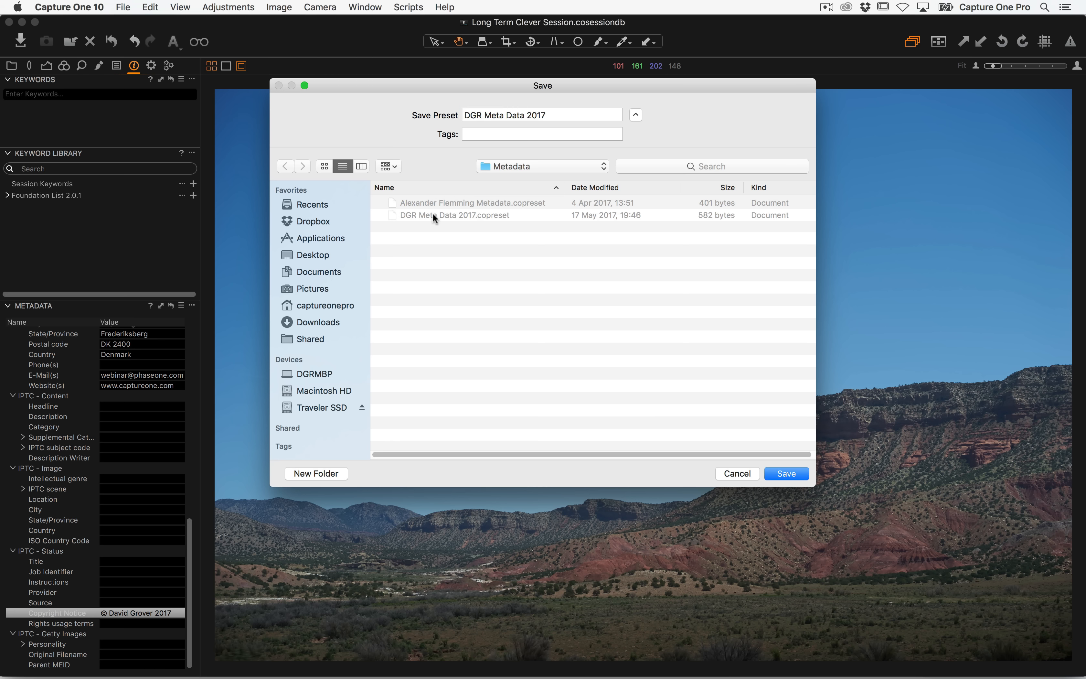
pyautogui.click(790, 473)
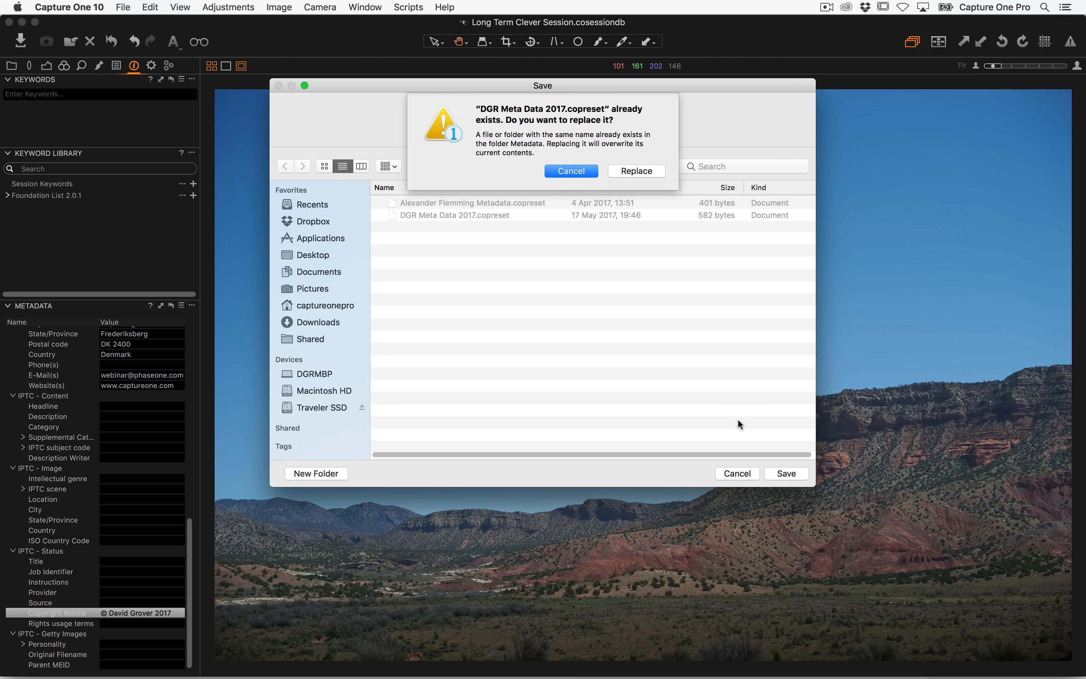
pyautogui.click(628, 172)
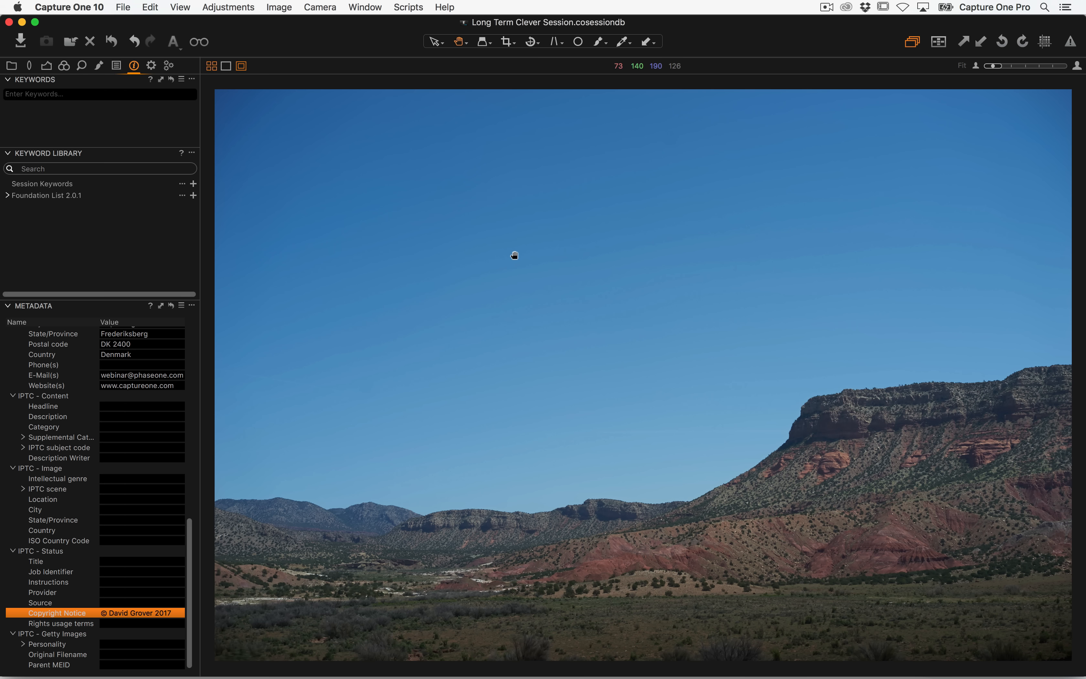
# Select all images in the browser and apply the first image's metadata, including the Copyright Notice, to them
pyautogui.press('alt+super+v')
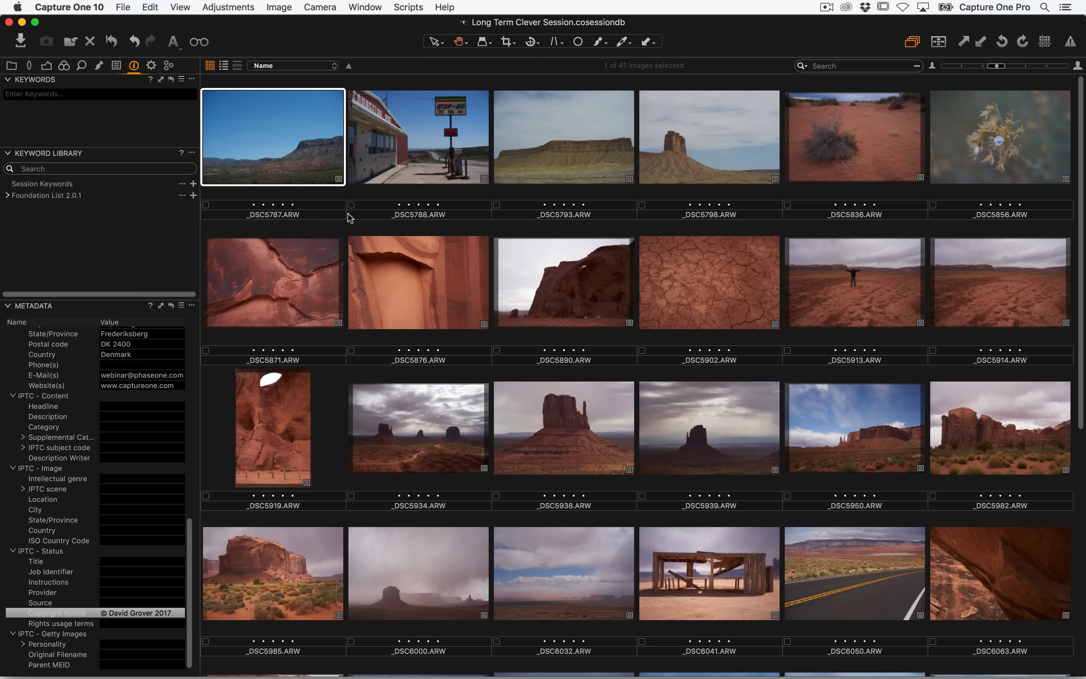
pyautogui.scroll(-2, 776, 486)
pyautogui.scroll(-5, 775, 486)
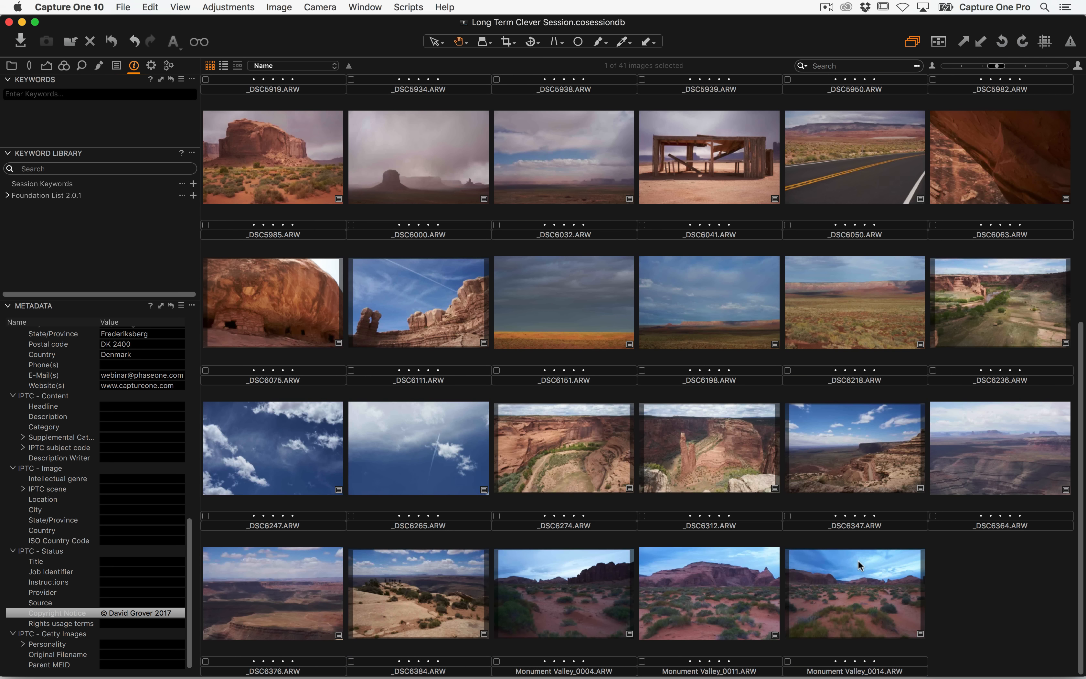
pyautogui.press('super+a')
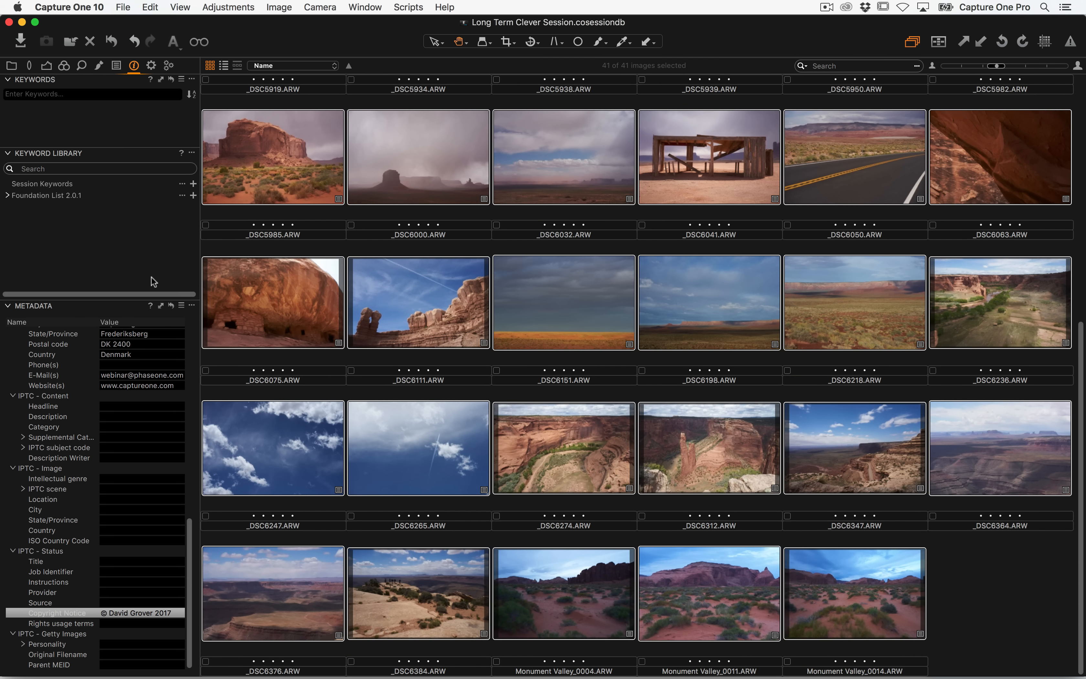
pyautogui.click(161, 306)
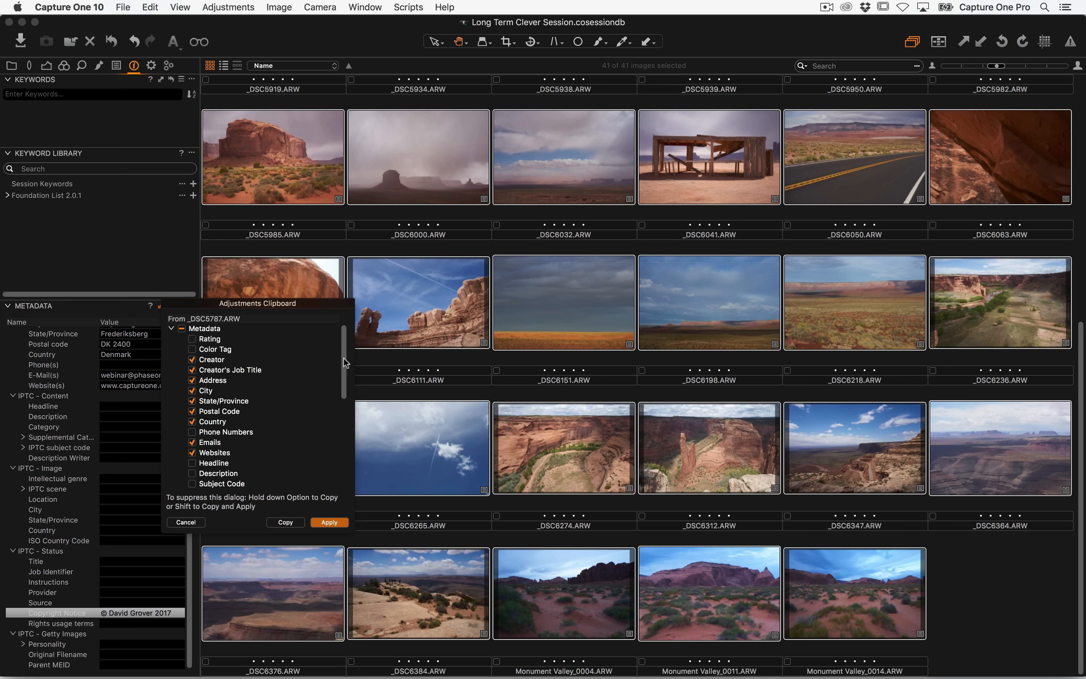
pyautogui.moveTo(344, 358); pyautogui.dragTo(327, 497)
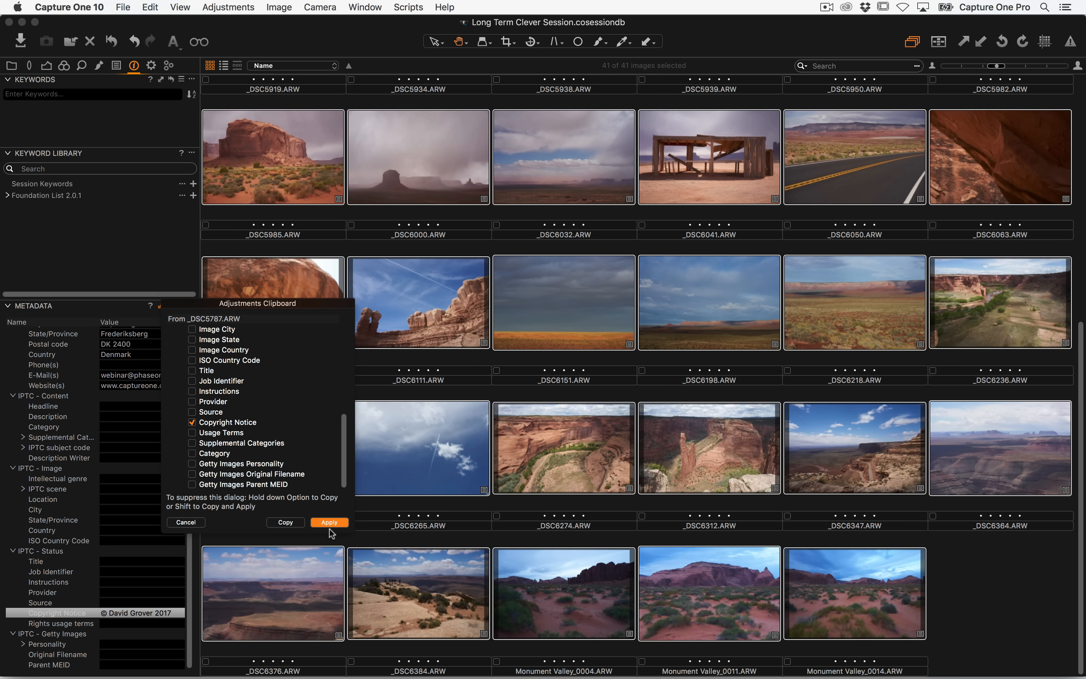
pyautogui.click(328, 521)
# Reselect the first image in the browser and open the Library tool tab
pyautogui.click(316, 422)
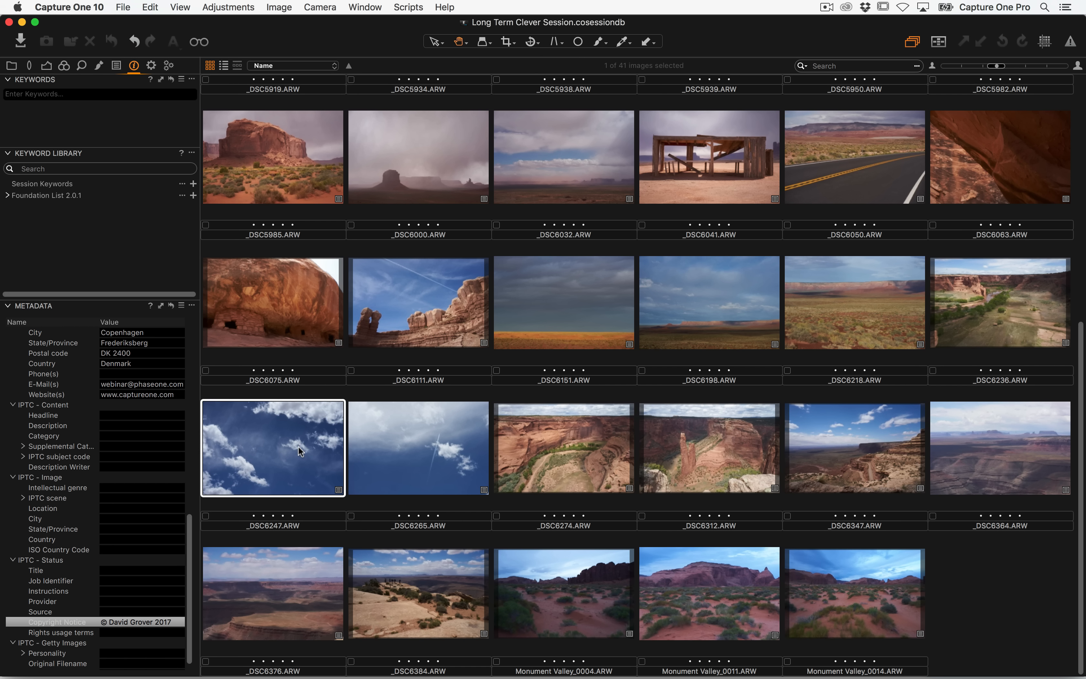
pyautogui.scroll(1, 318, 278)
pyautogui.scroll(10, 318, 278)
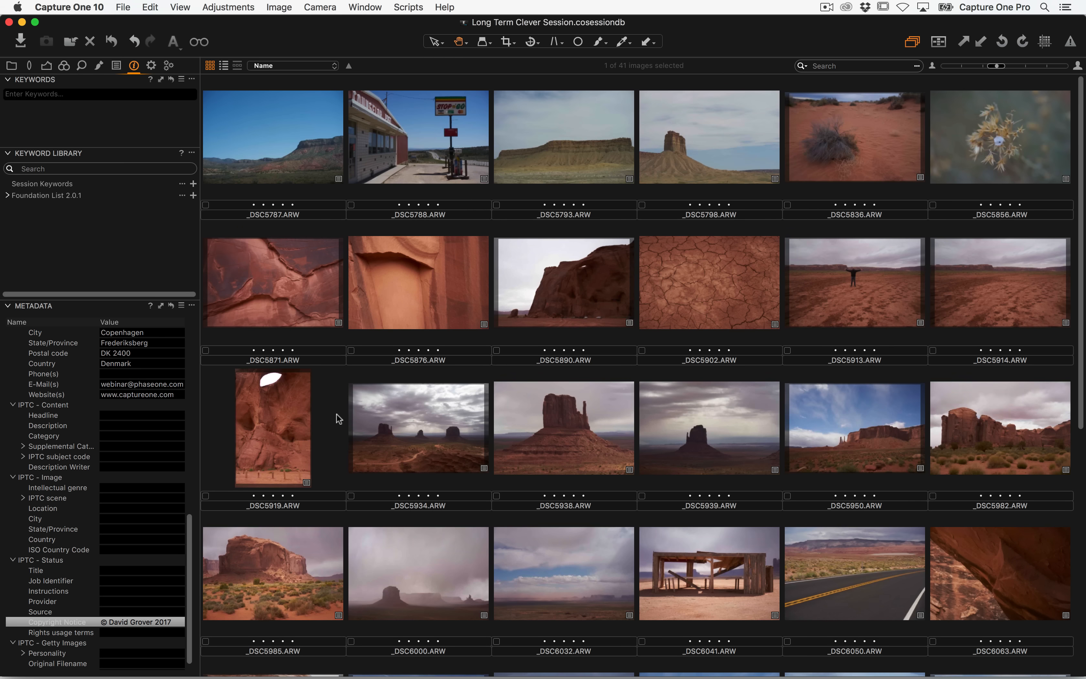
pyautogui.click(292, 144)
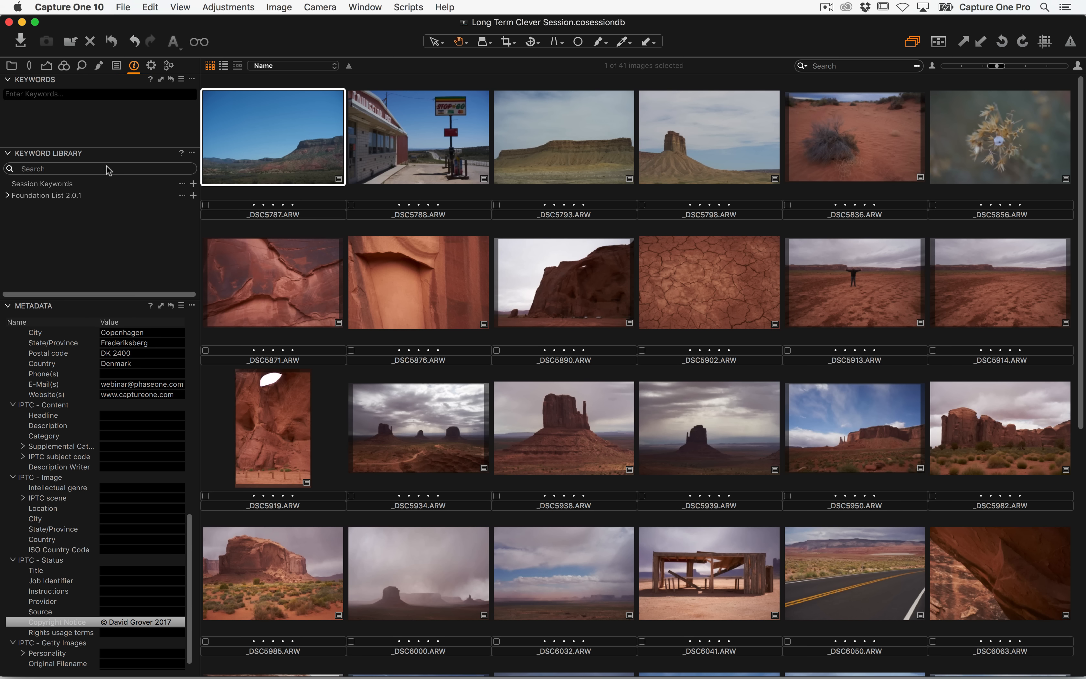
pyautogui.click(12, 67)
# Compare the session's Capture Folder in the library with its date sub folders in Finder
pyautogui.press('super+Tab')
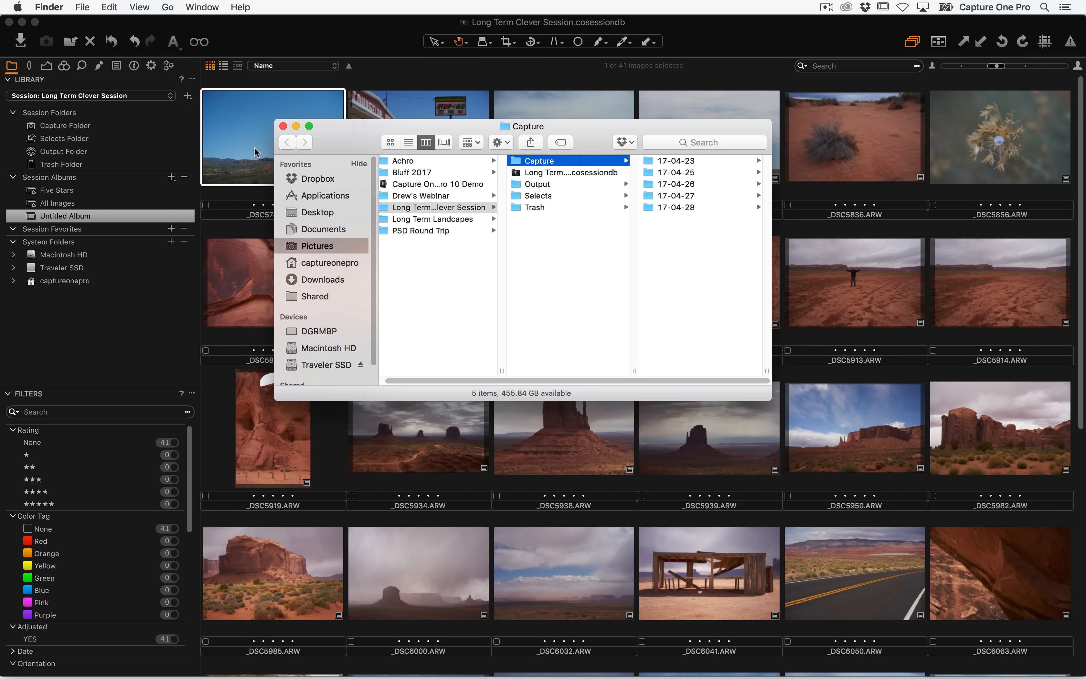
pyautogui.click(119, 126)
pyautogui.click(85, 127)
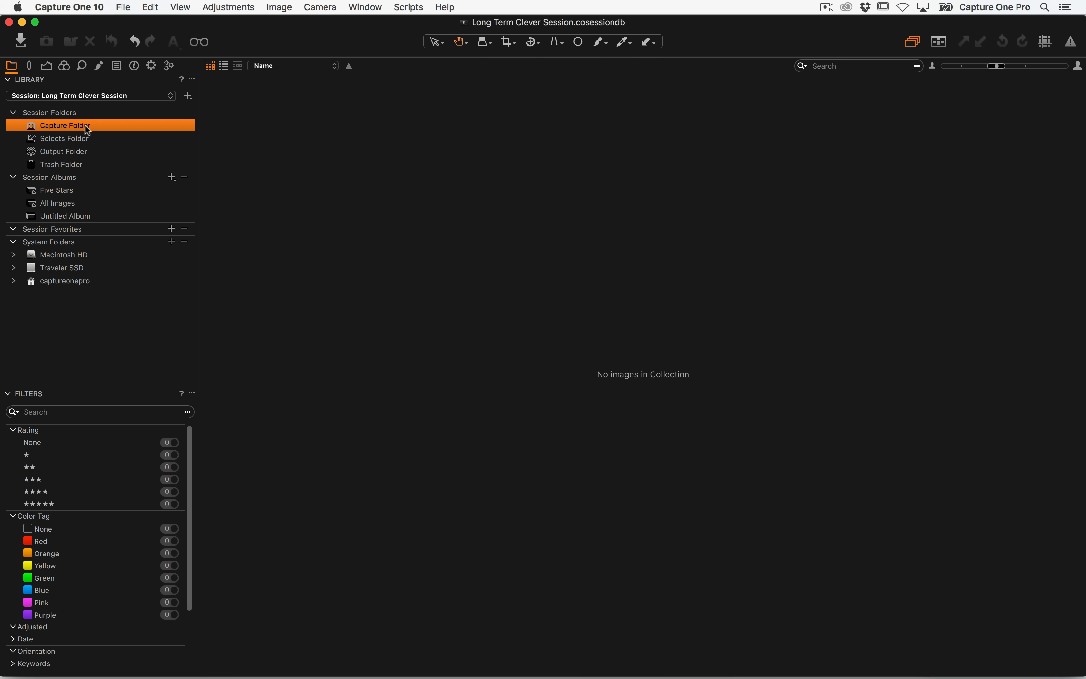
pyautogui.press('super+Tab')
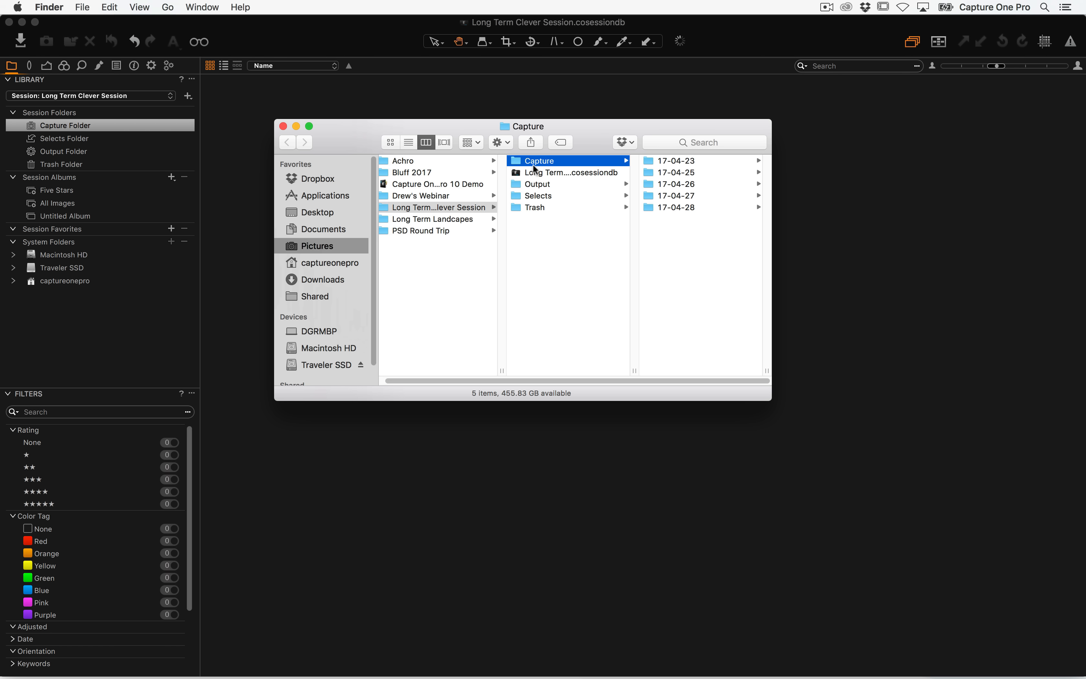
pyautogui.click(72, 125)
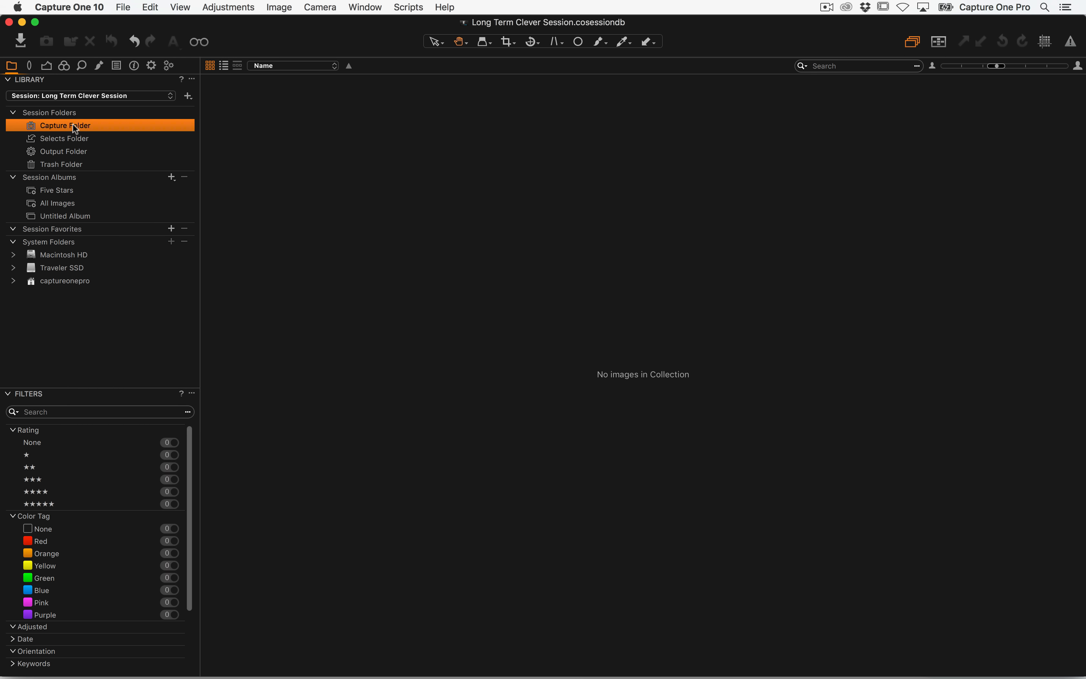
# Reveal the Capture folder in the System Folders tree and view the 17-04-23 sub folder
pyautogui.rightClick(72, 123)
pyautogui.click(135, 301)
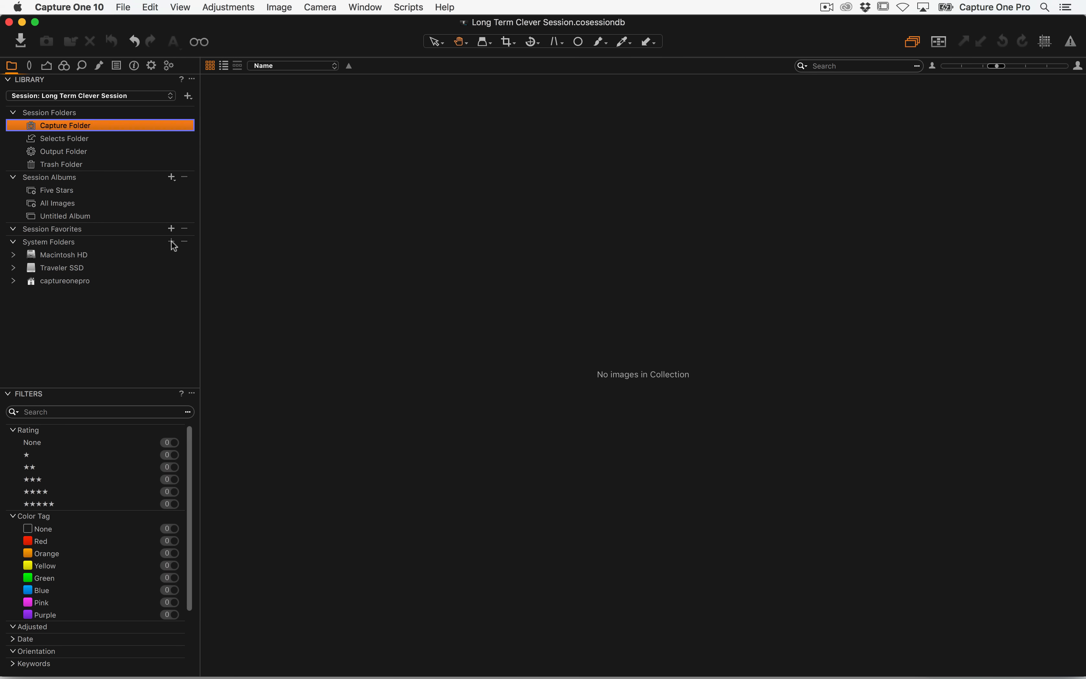
pyautogui.scroll(-5, 196, 246)
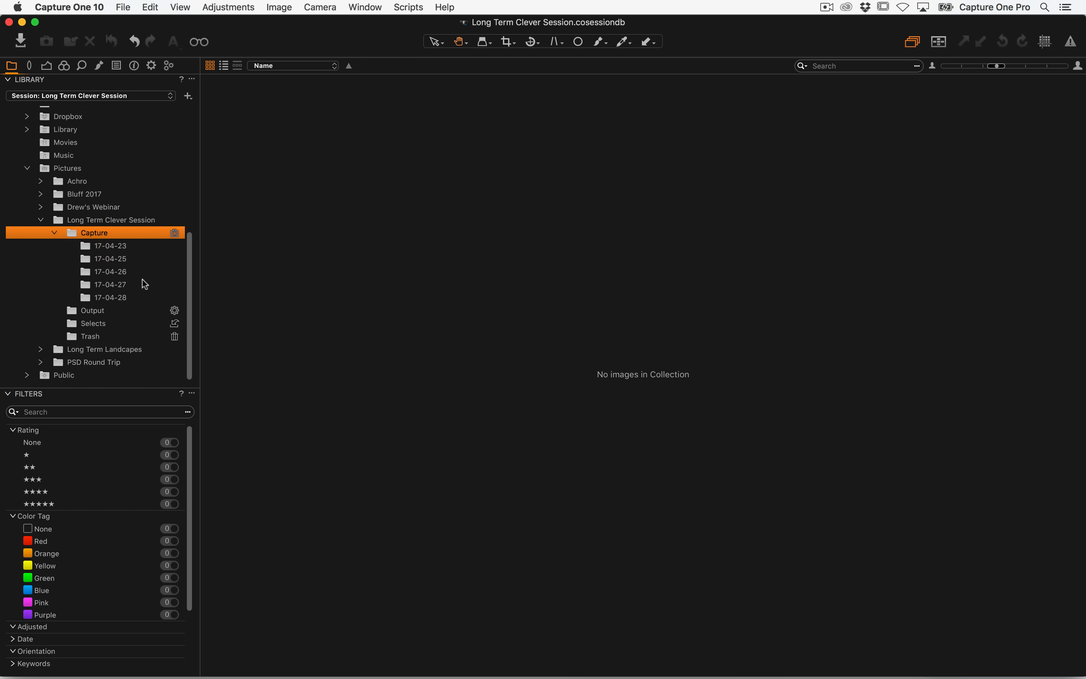
pyautogui.click(126, 246)
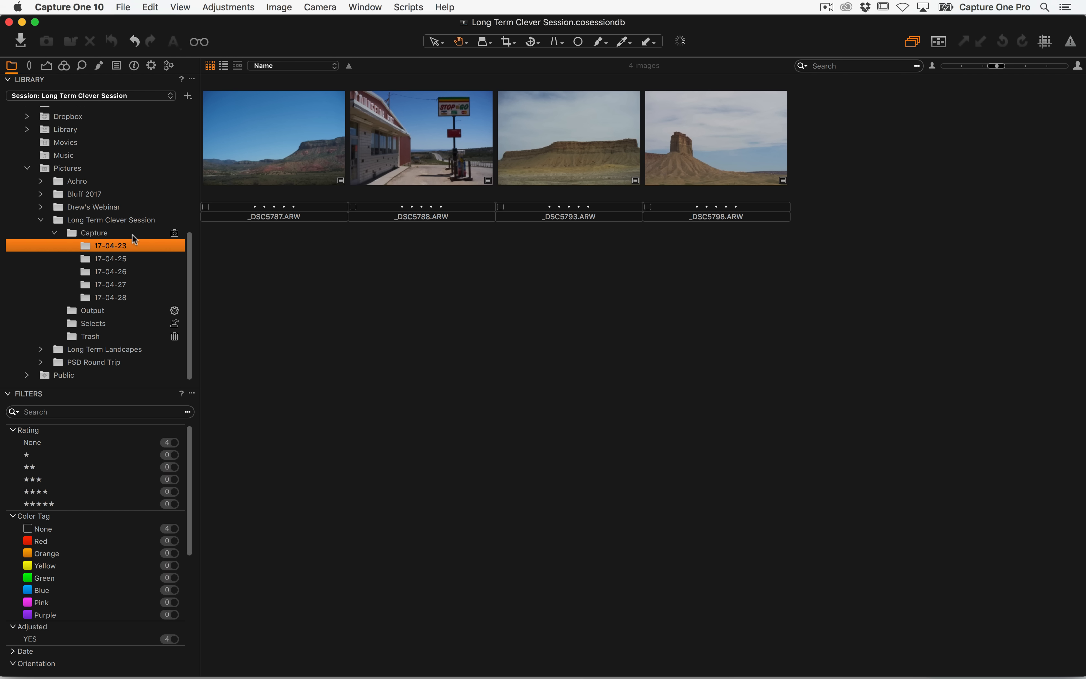
# Set 17-04-23 as the Capture Folder without remembering the previous one as a favorite
pyautogui.click(173, 233)
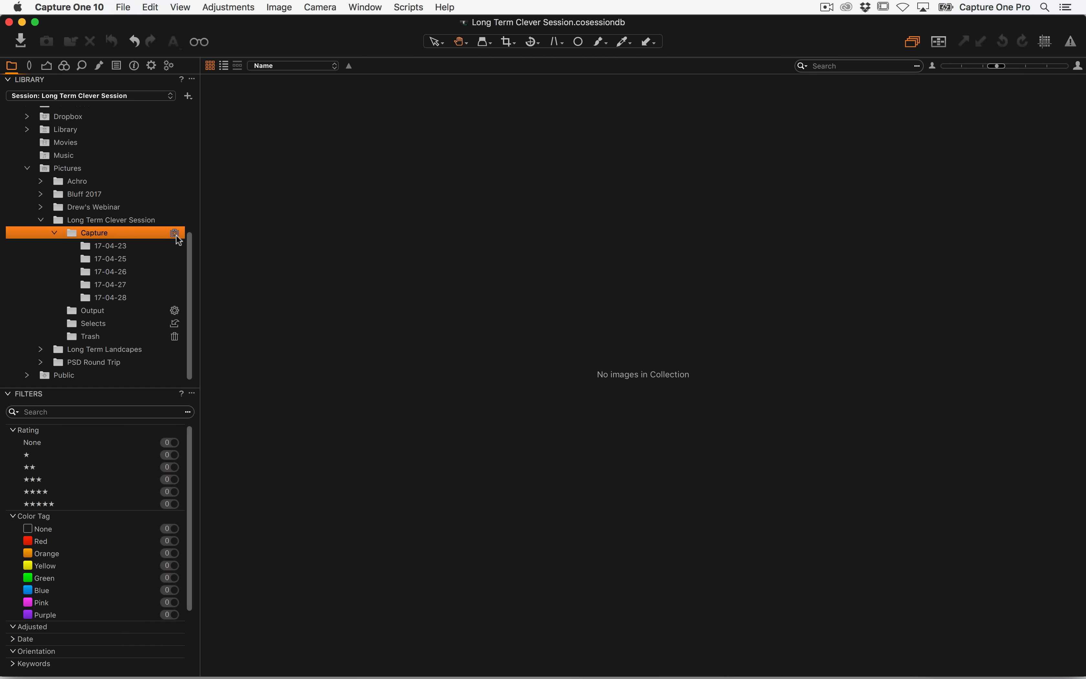
pyautogui.rightClick(131, 251)
pyautogui.click(185, 365)
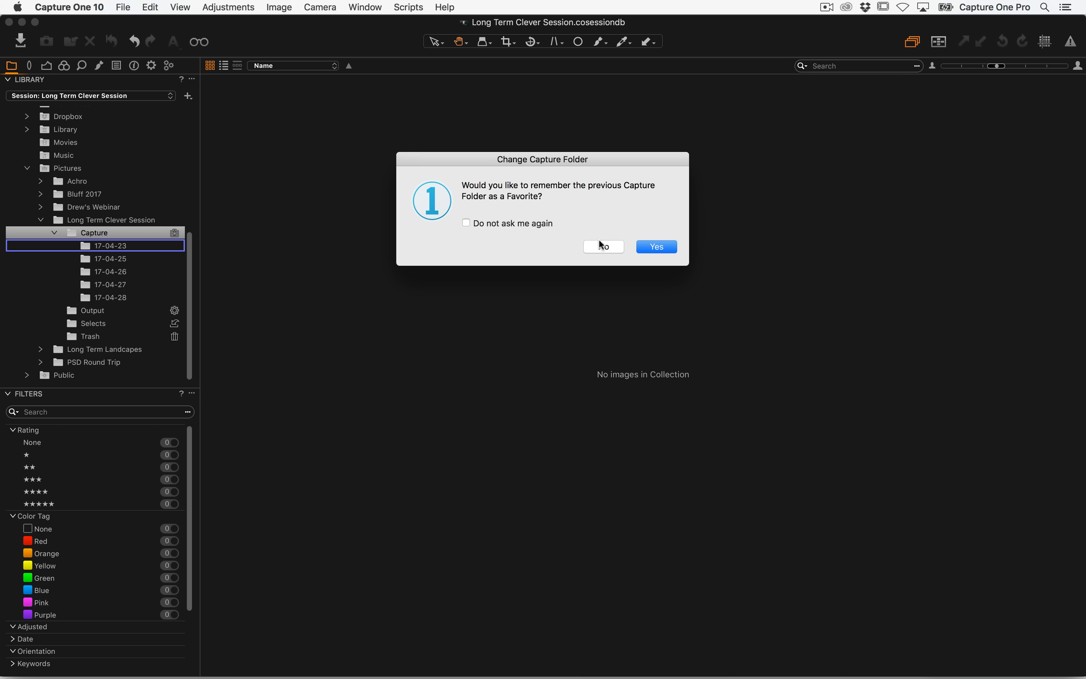
pyautogui.click(600, 247)
# Inspect the 17-04-23 folder's context options in the library folder tree
pyautogui.moveTo(189, 250); pyautogui.dragTo(206, 272)
pyautogui.click(87, 127)
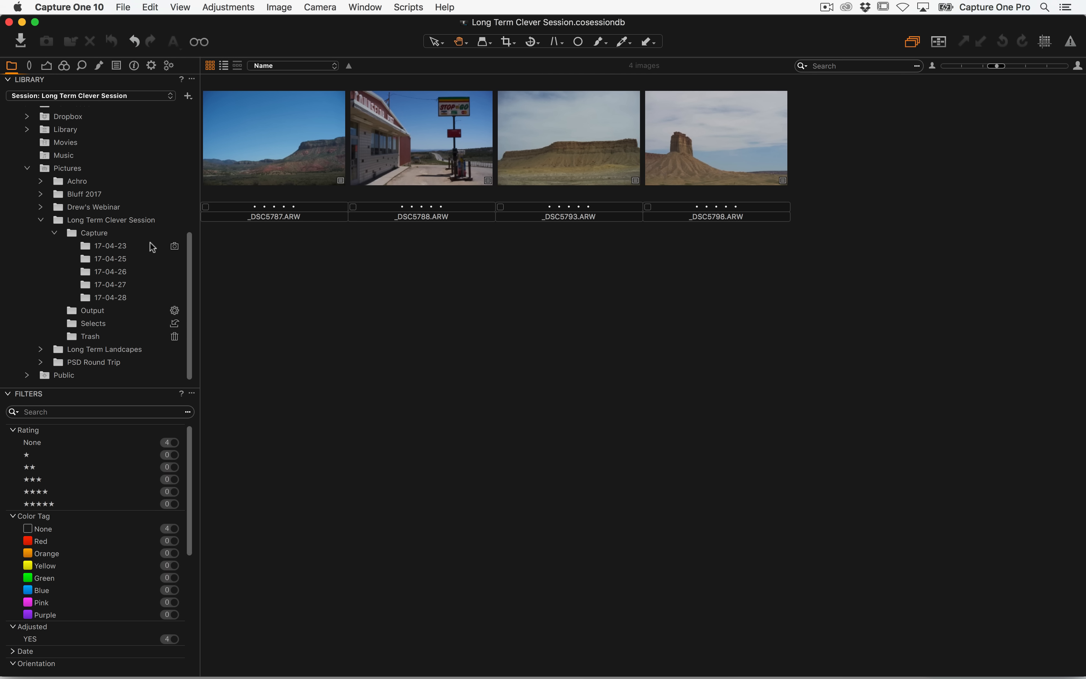
pyautogui.moveTo(191, 239); pyautogui.dragTo(93, 141)
pyautogui.moveTo(186, 127); pyautogui.dragTo(206, 353)
pyautogui.rightClick(112, 250)
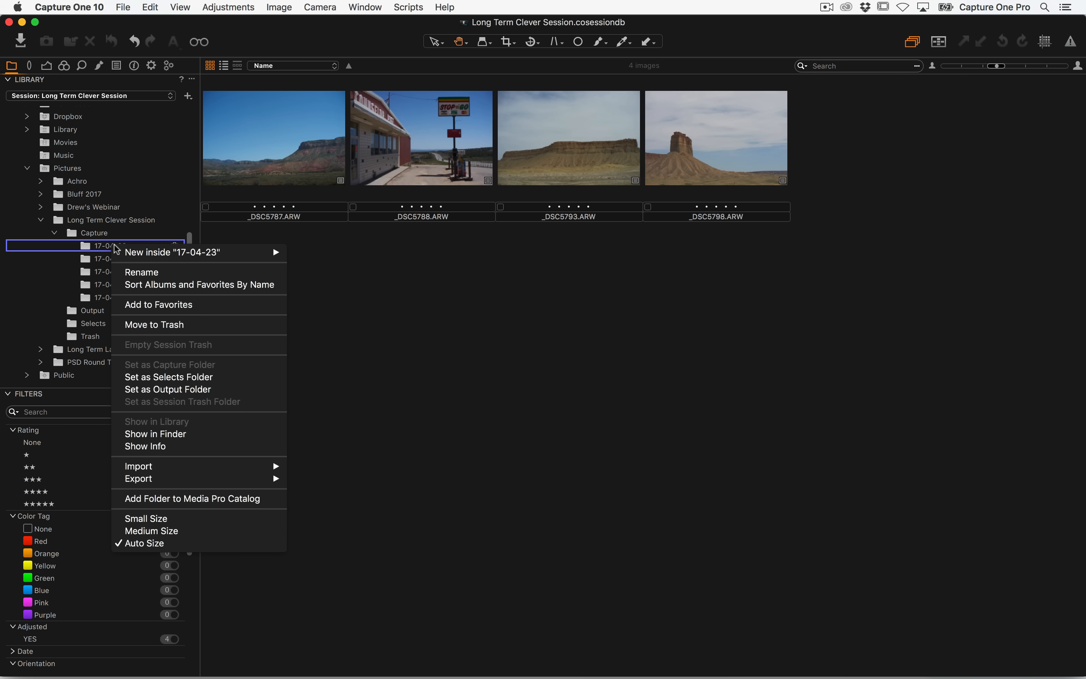
pyautogui.click(372, 340)
pyautogui.moveTo(190, 263); pyautogui.dragTo(208, 97)
# Add the five date folders 17-04-23 through 17-04-28 from Finder to the Session Favorites
pyautogui.press('super+Tab')
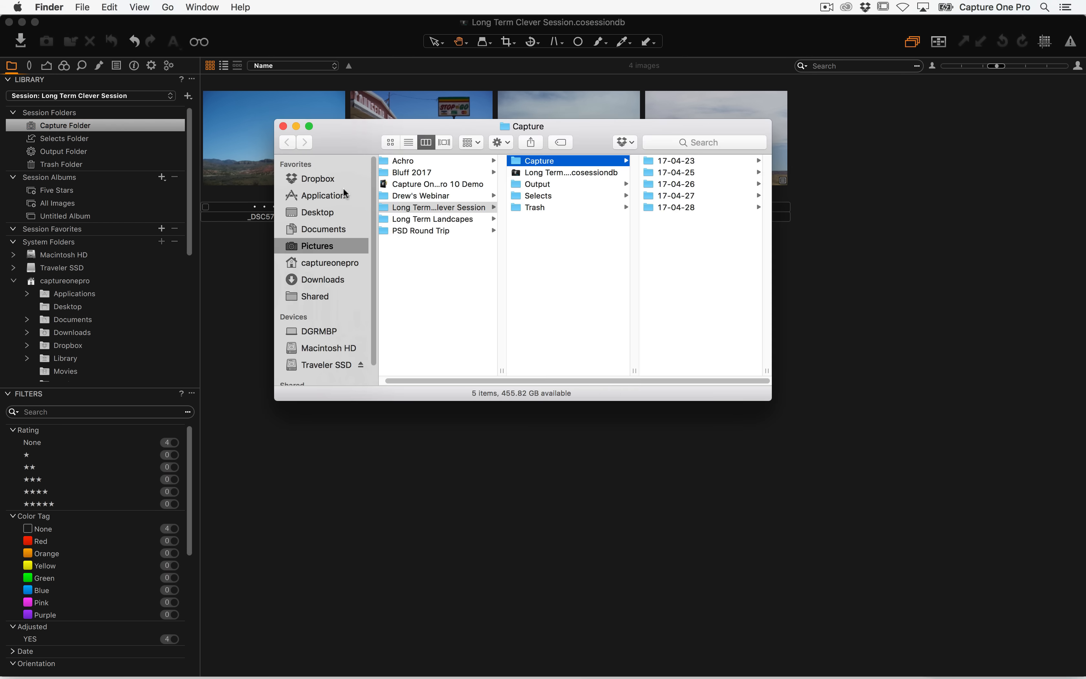
pyautogui.moveTo(670, 242); pyautogui.dragTo(670, 122)
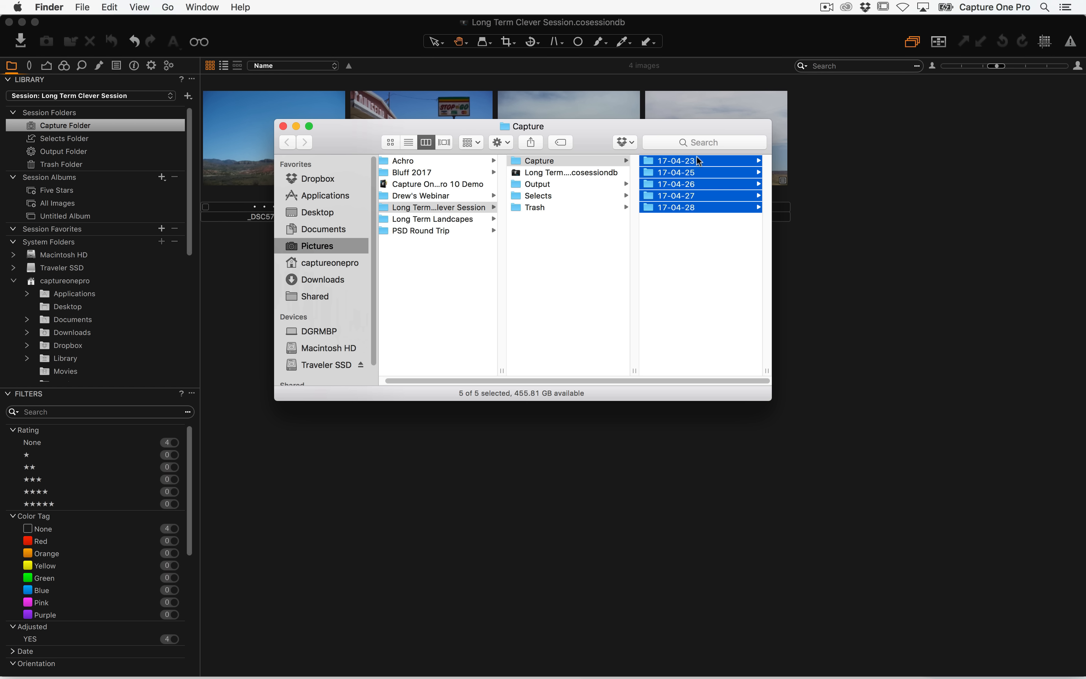
pyautogui.moveTo(680, 168); pyautogui.dragTo(92, 241)
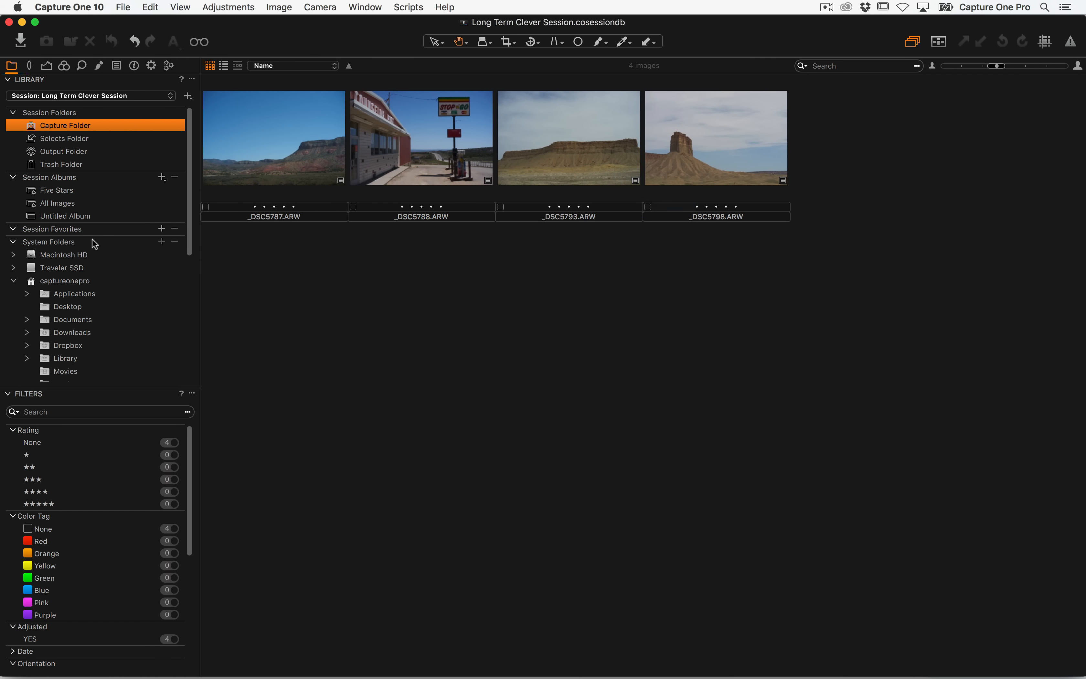
pyautogui.press('super+Tab')
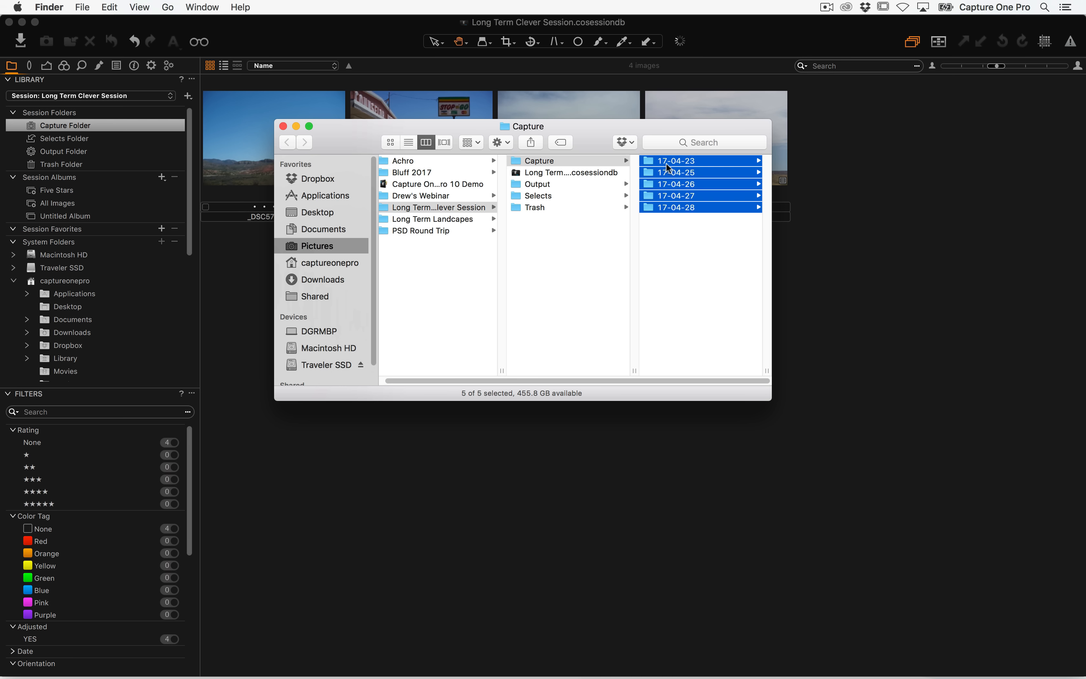
pyautogui.moveTo(667, 160); pyautogui.dragTo(90, 243)
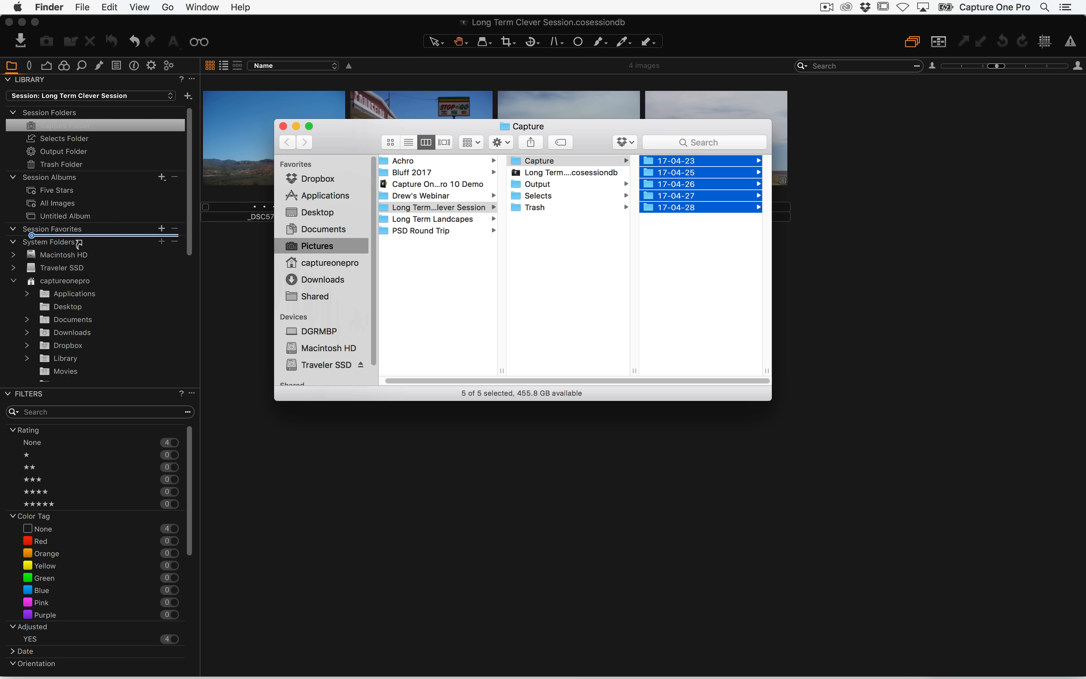
# Browse each date folder in the Session Favorites
pyautogui.click(67, 255)
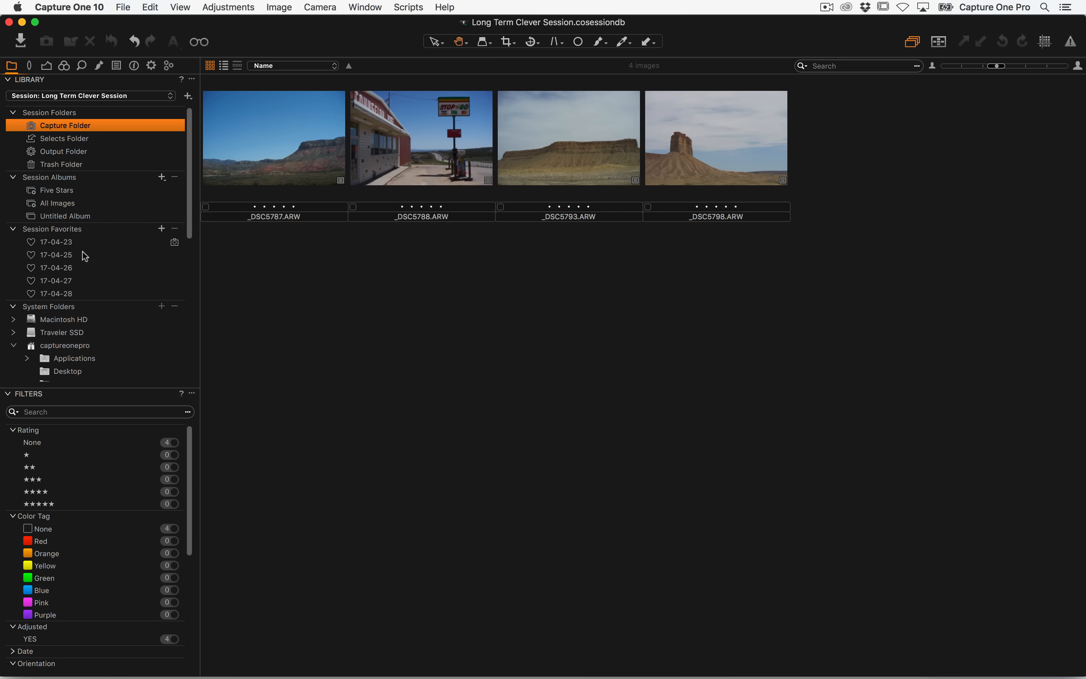
pyautogui.click(72, 255)
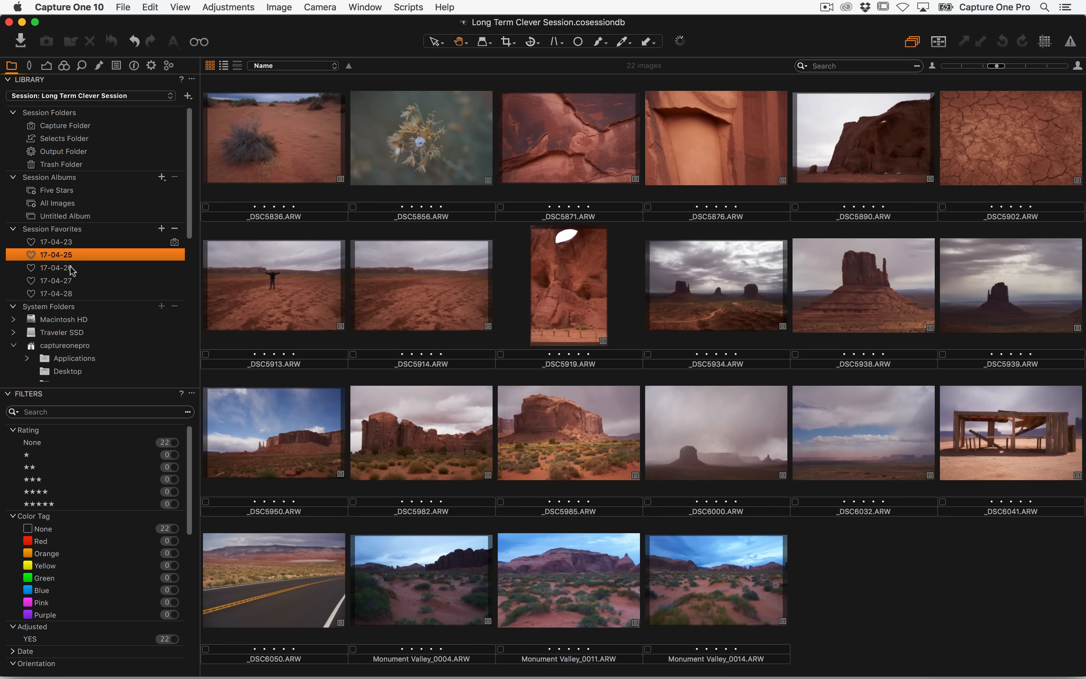
pyautogui.click(73, 268)
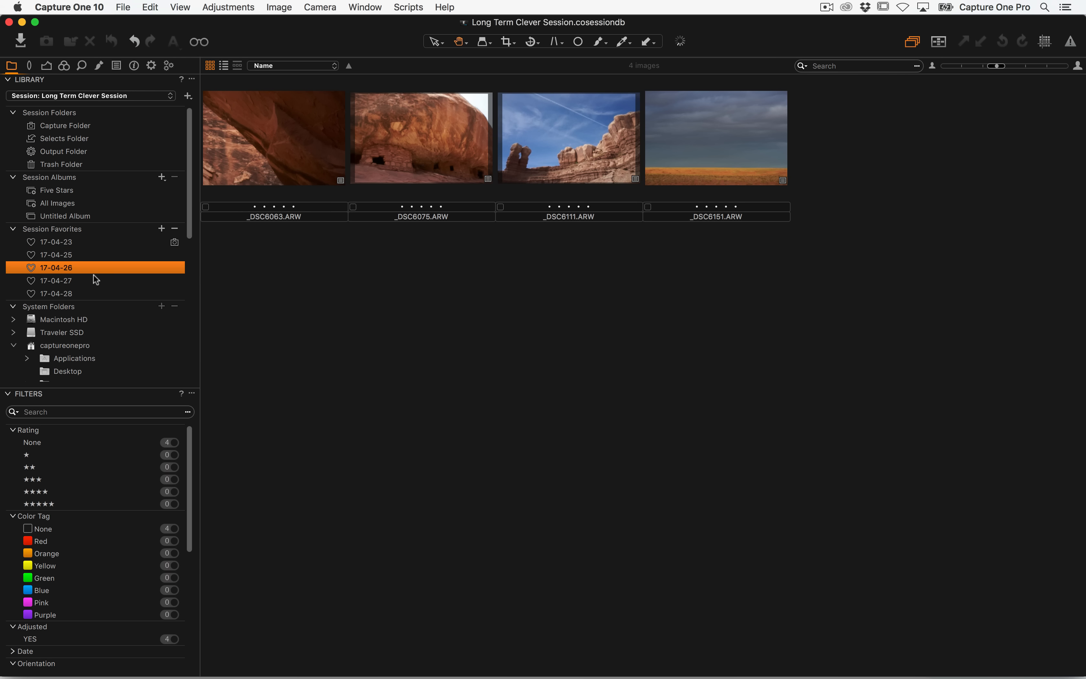
pyautogui.click(77, 280)
pyautogui.click(80, 294)
pyautogui.click(74, 243)
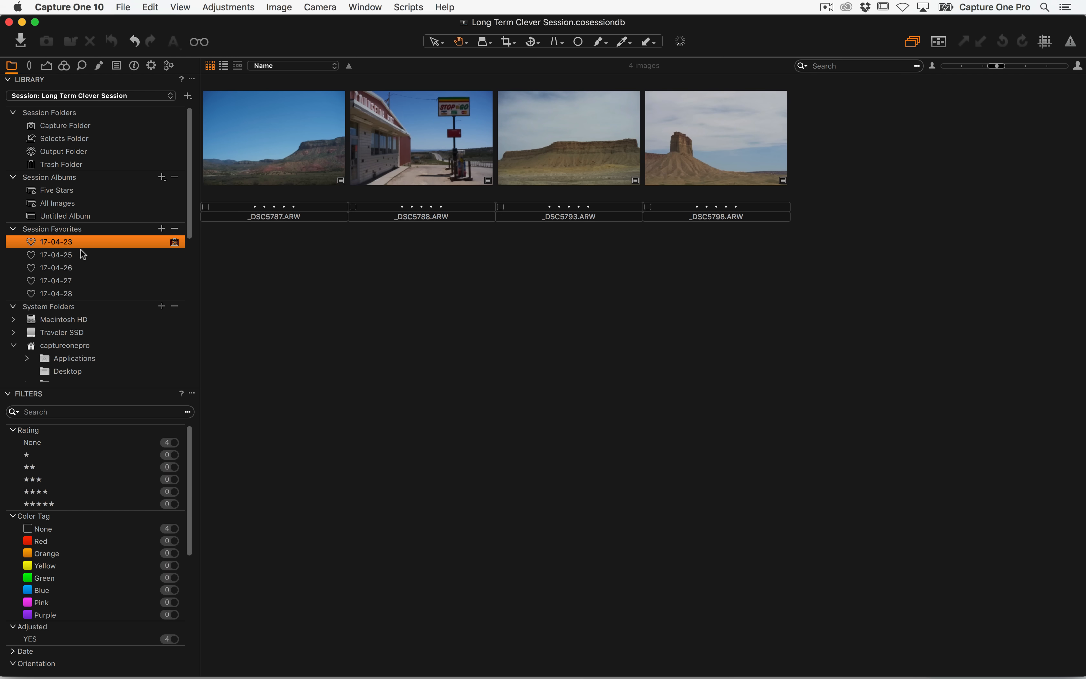
pyautogui.click(90, 269)
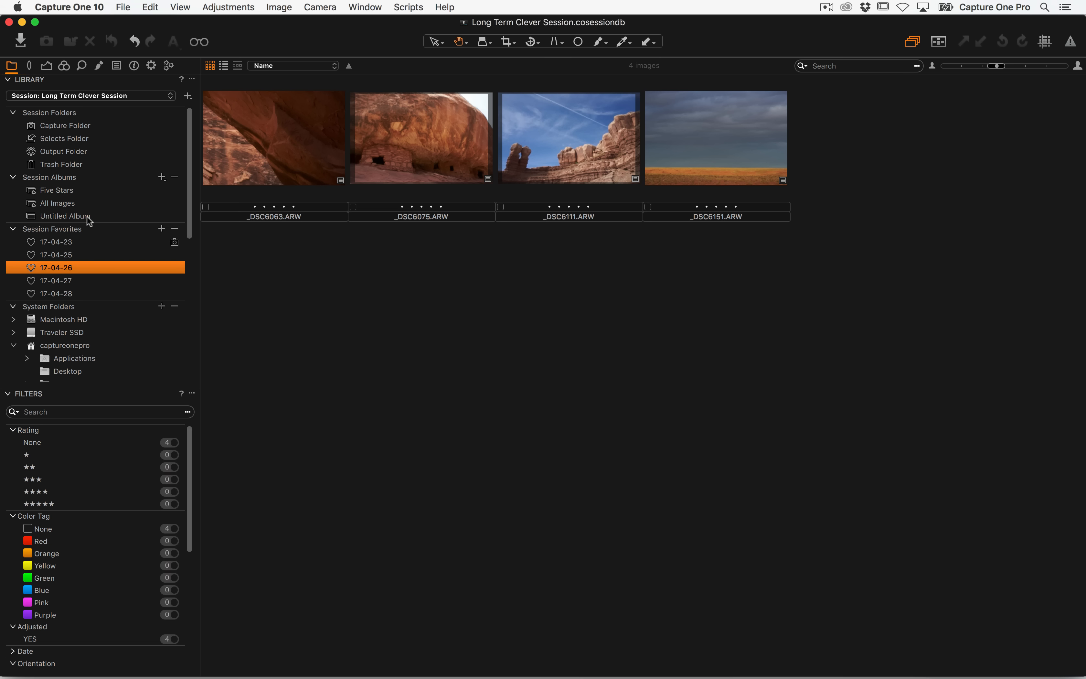
# Rate the first image in the 17-04-25 favorite five stars and view the Five Stars album
pyautogui.click(65, 192)
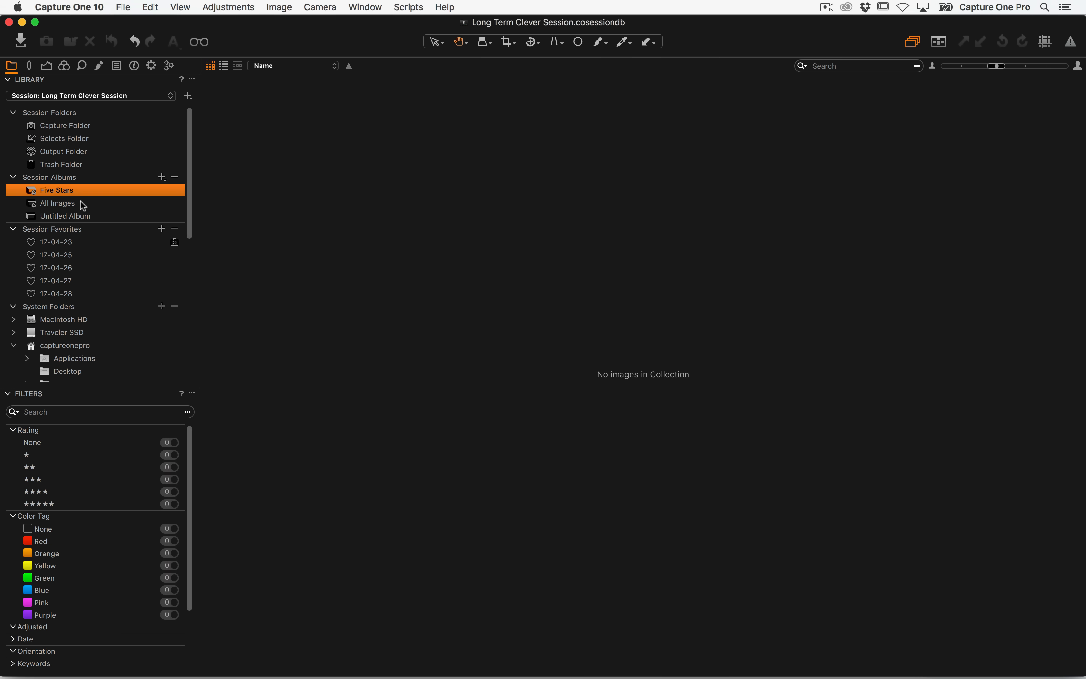
pyautogui.click(69, 254)
pyautogui.click(310, 149)
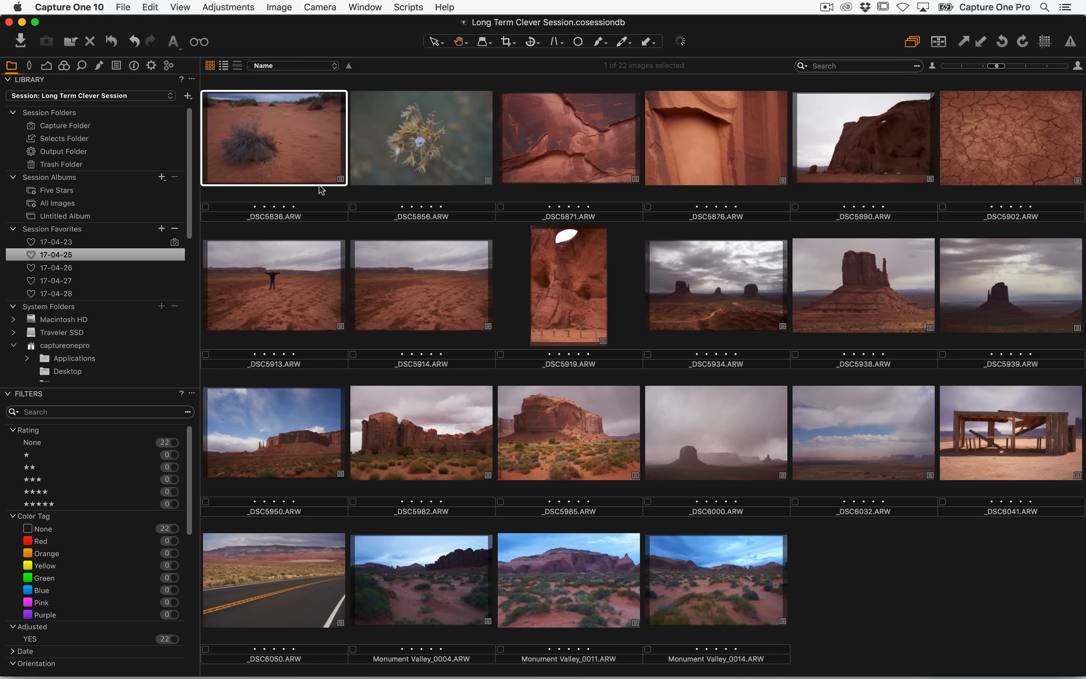
pyautogui.press('5')
pyautogui.click(71, 193)
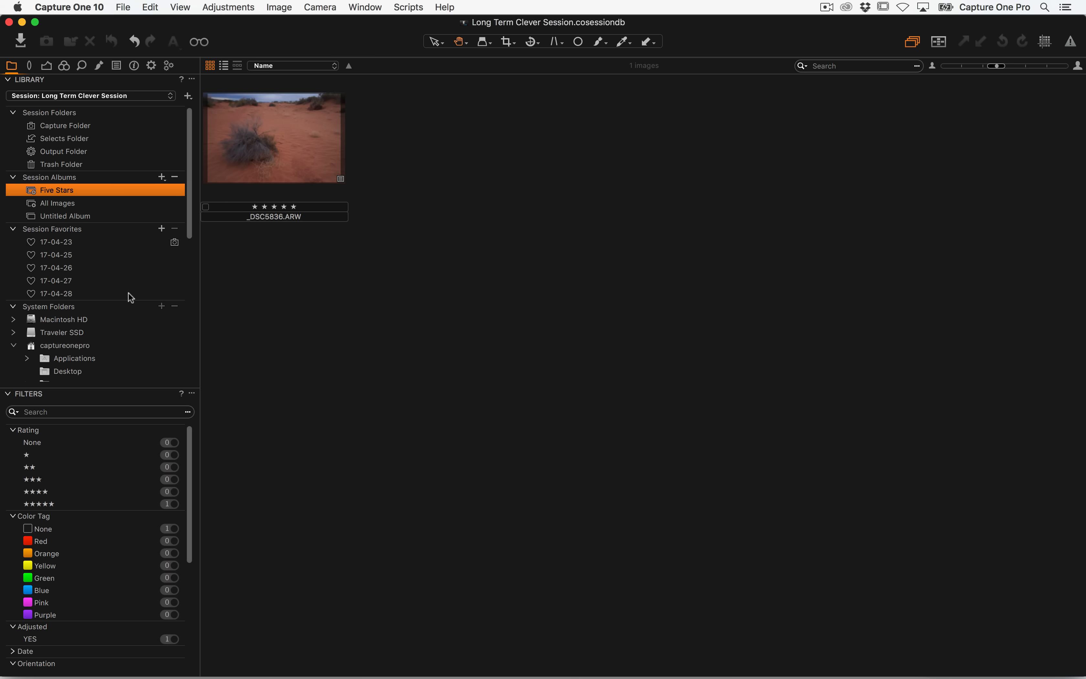
# Examine the date folders in the System Folders tree for their favorite markers
pyautogui.press('super+Tab')
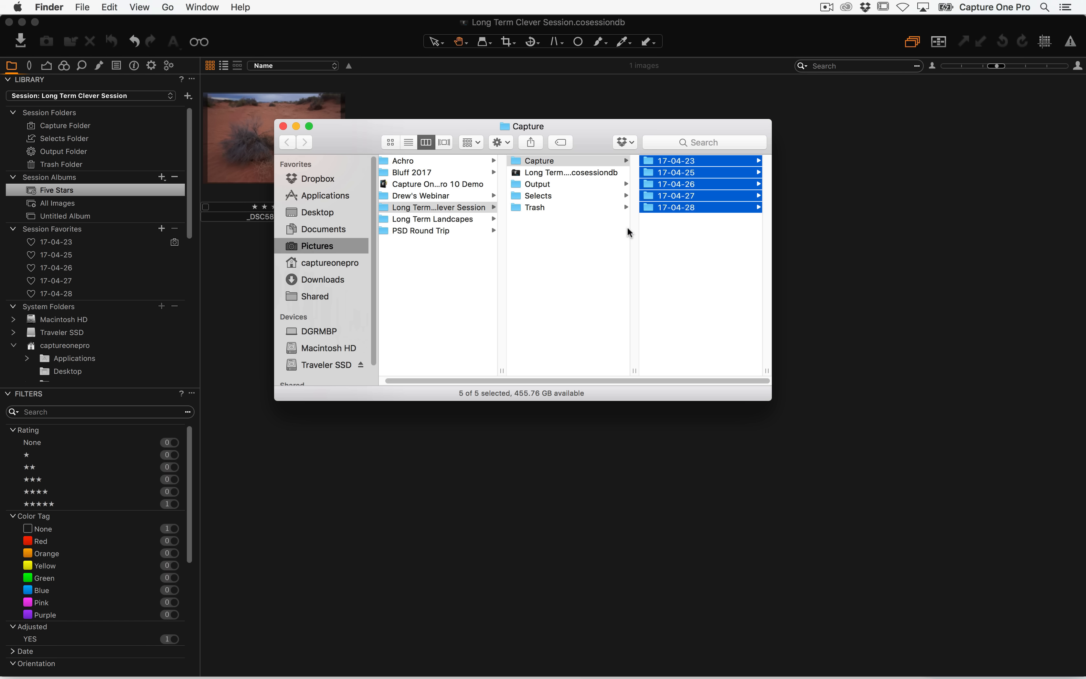
pyautogui.moveTo(189, 191); pyautogui.dragTo(185, 328)
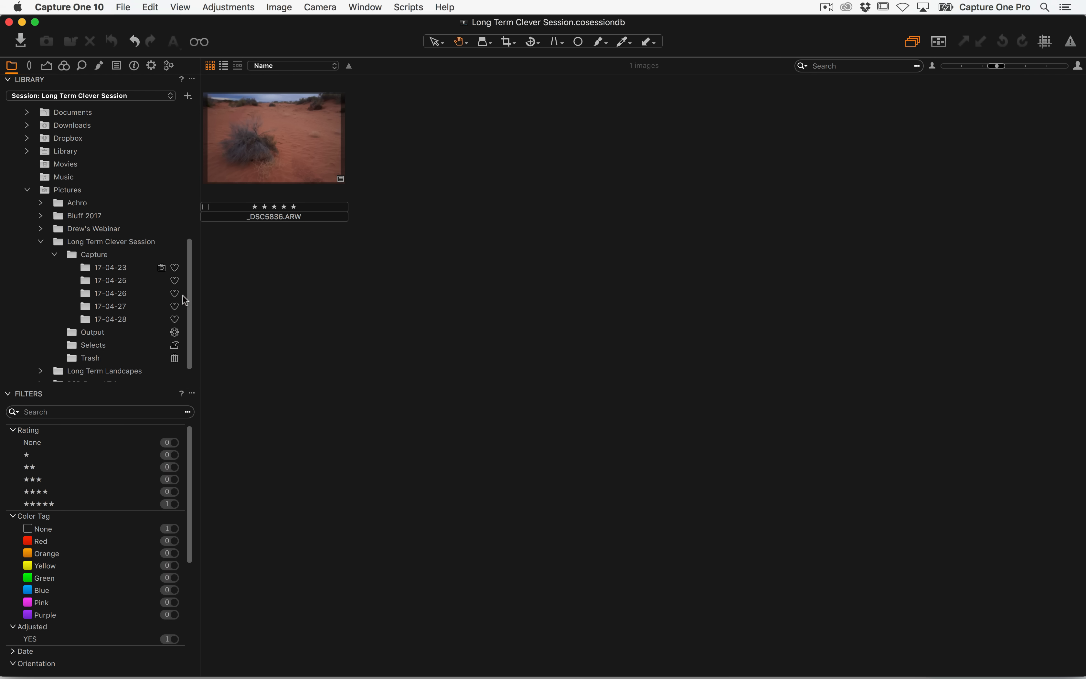
pyautogui.moveTo(188, 281); pyautogui.dragTo(207, 118)
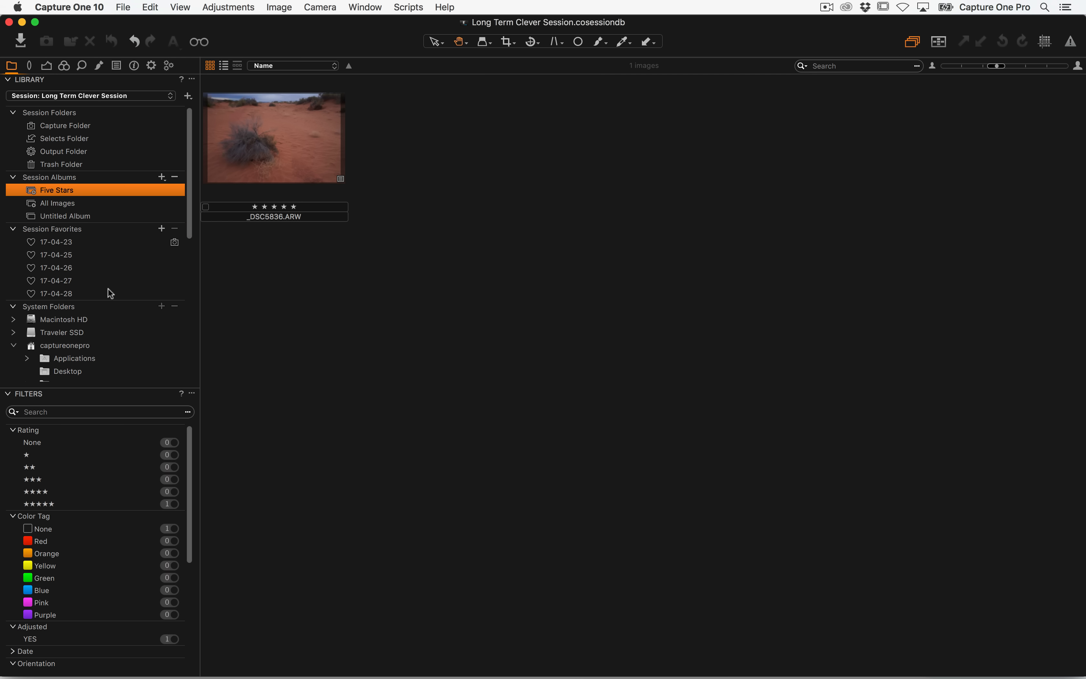
# Switch between the date folders in the Session Favorites to review their images
pyautogui.press('super+Tab')
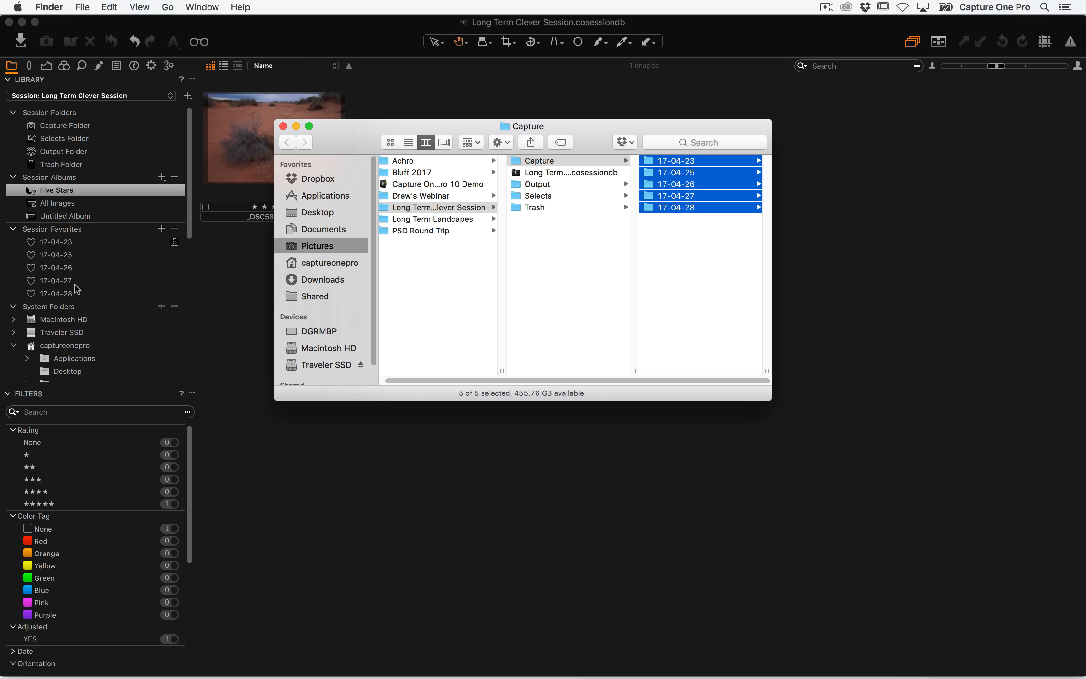
pyautogui.click(69, 248)
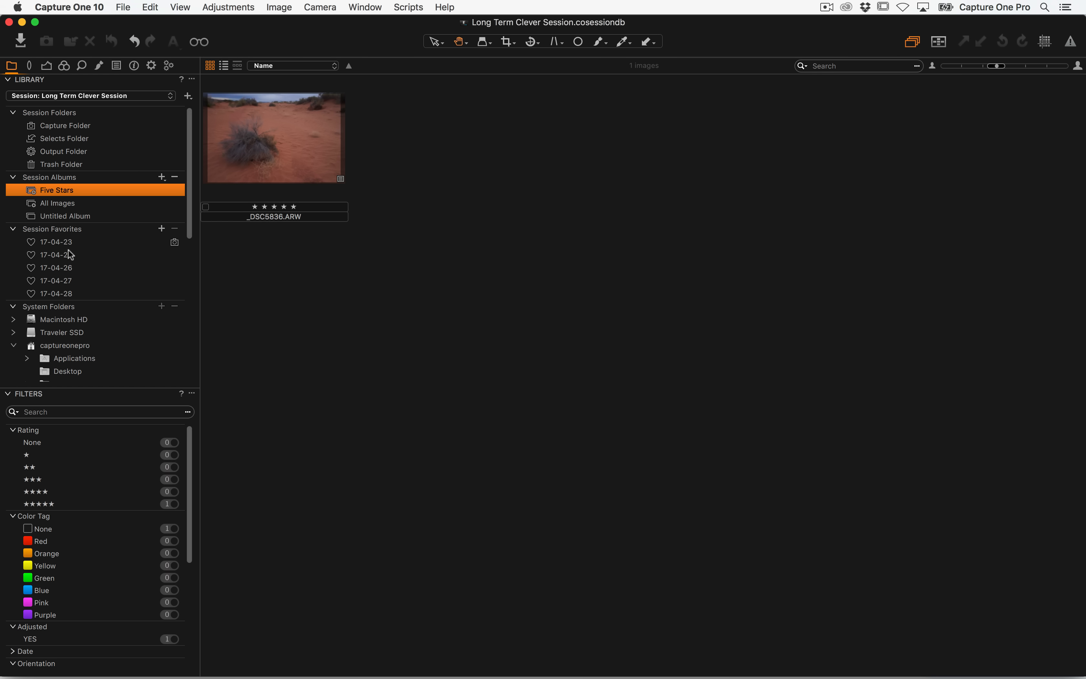
pyautogui.click(60, 241)
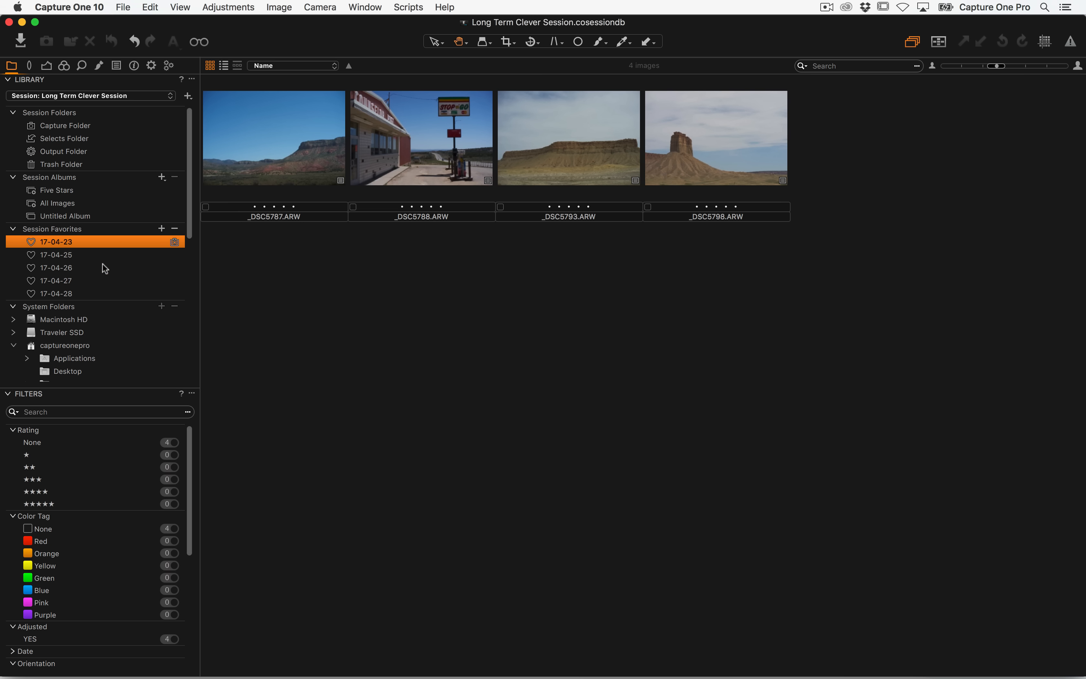
pyautogui.click(74, 257)
pyautogui.click(79, 268)
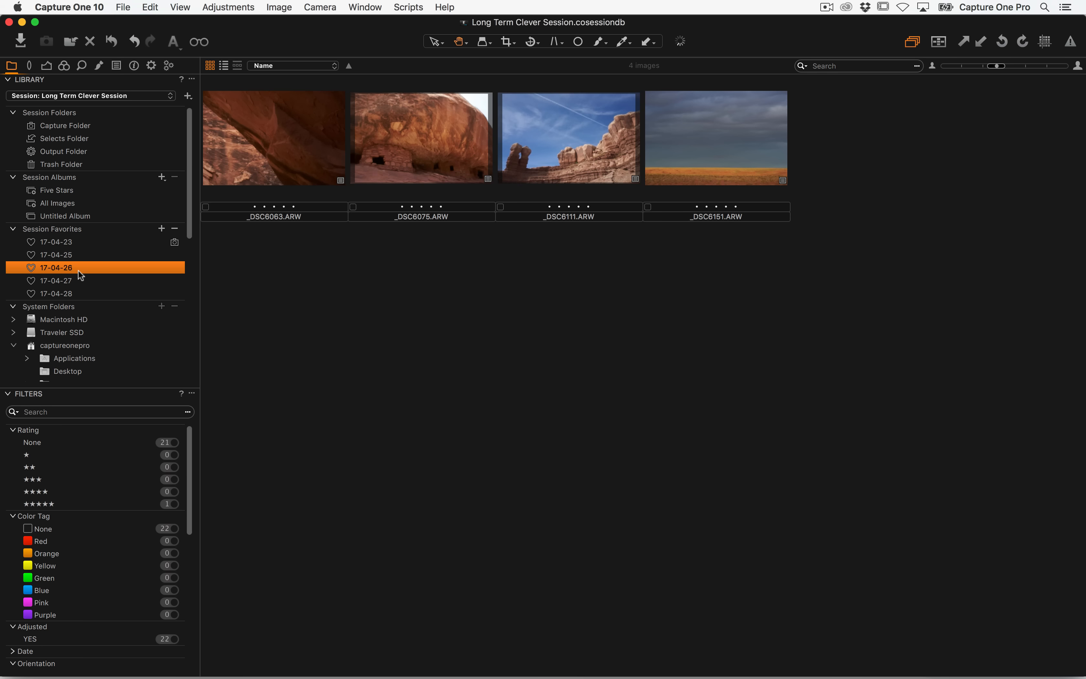
pyautogui.click(72, 280)
pyautogui.click(67, 268)
pyautogui.click(66, 258)
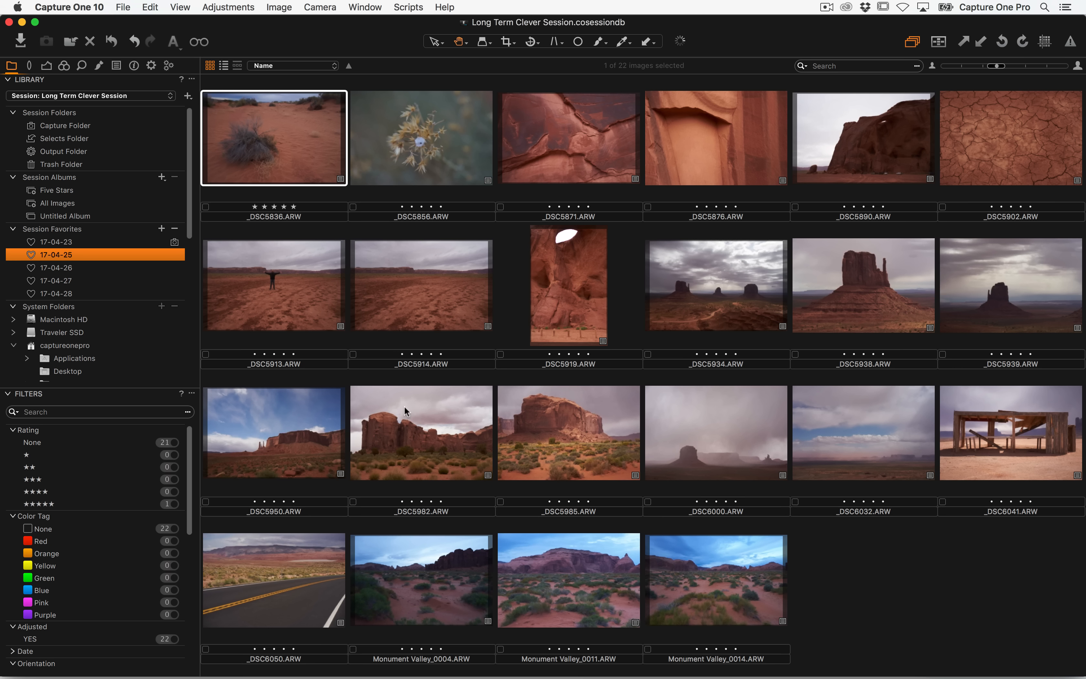
# Widen the Finder window, review the session's Selects and Capture folders, and reopen the 17-04-23 favorite
pyautogui.press('super+Tab')
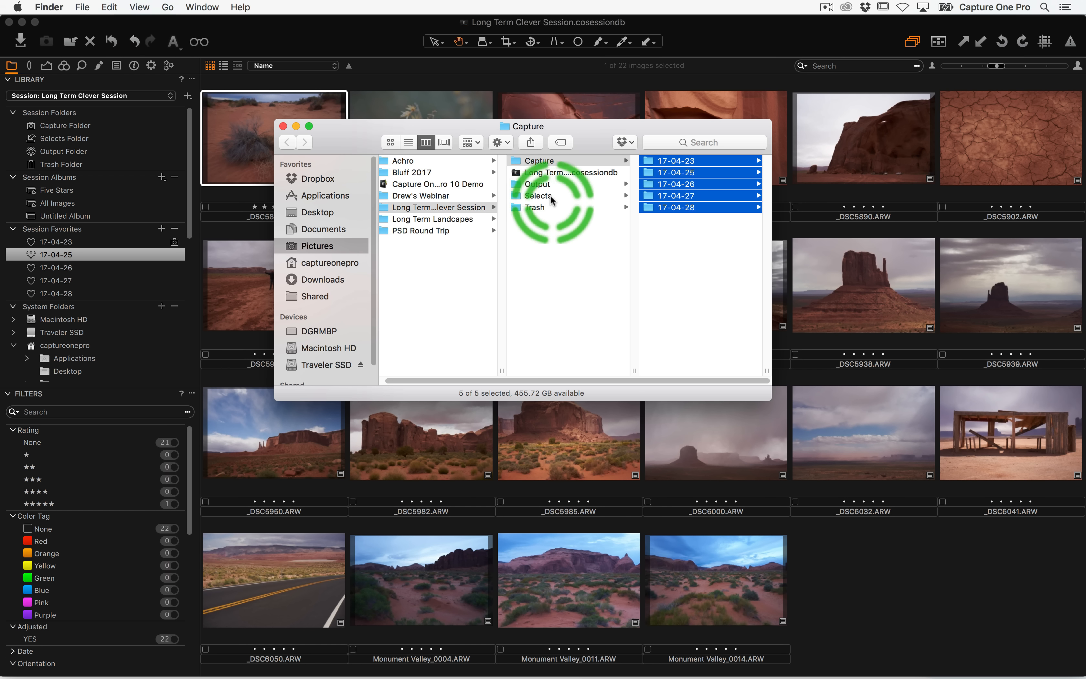
pyautogui.moveTo(766, 370); pyautogui.dragTo(960, 371)
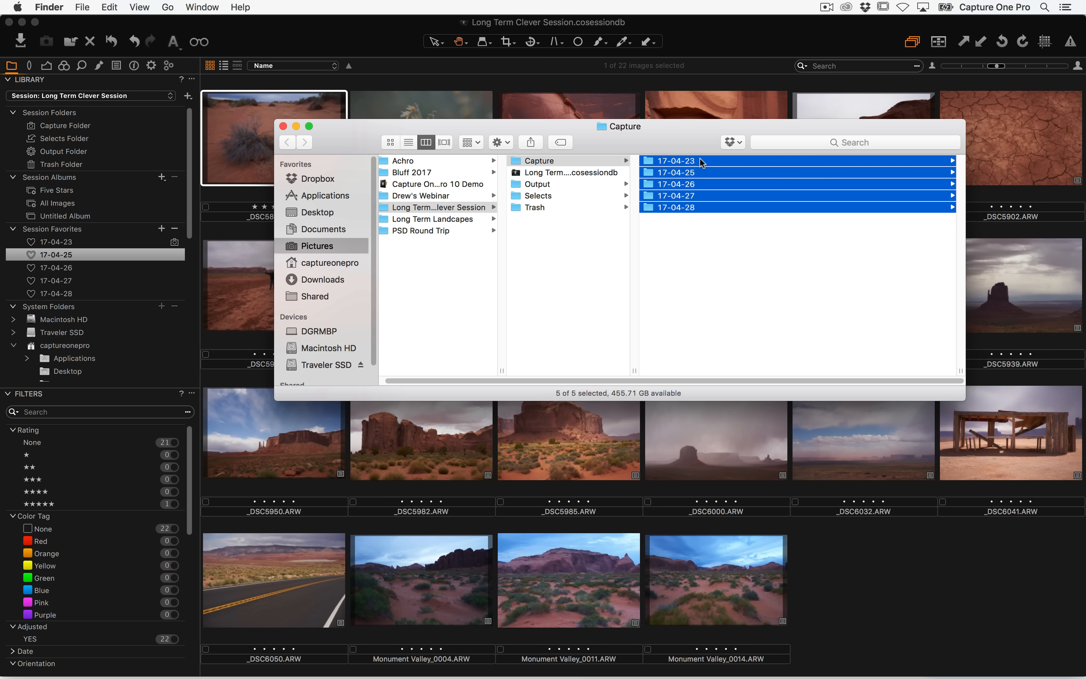
pyautogui.click(544, 196)
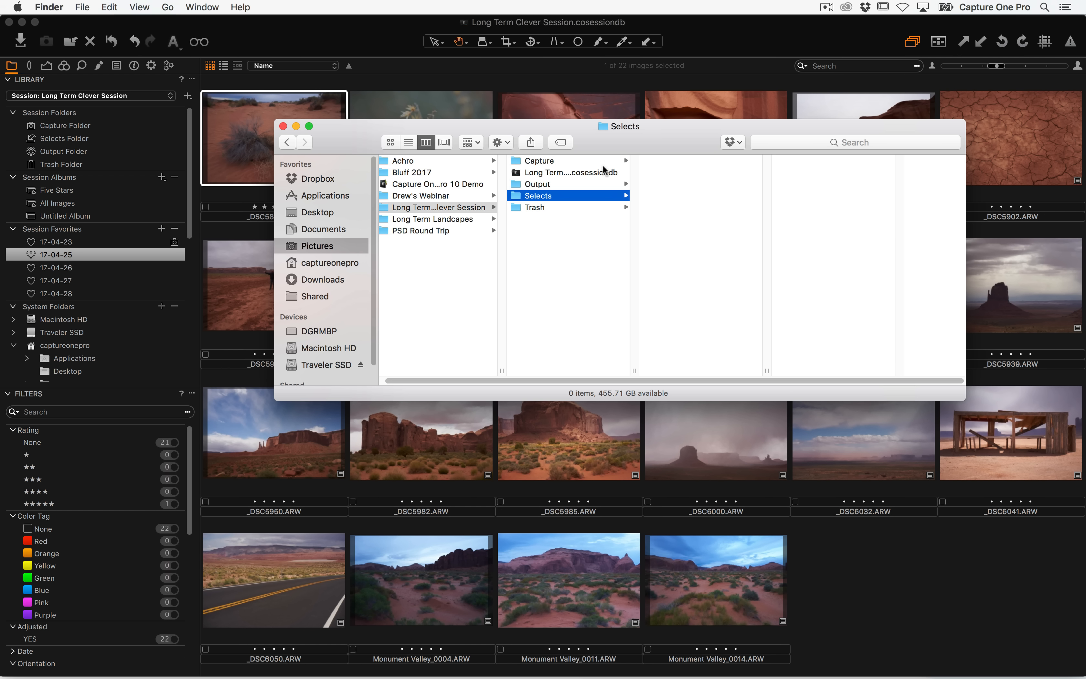
pyautogui.click(593, 161)
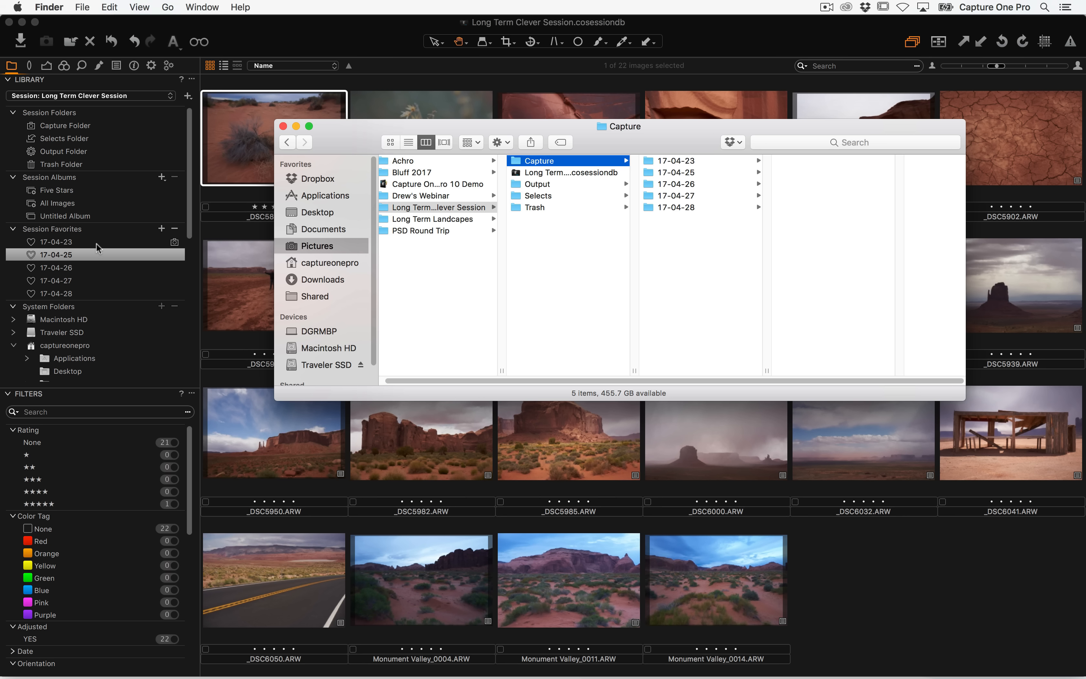
pyautogui.click(72, 242)
pyautogui.click(73, 244)
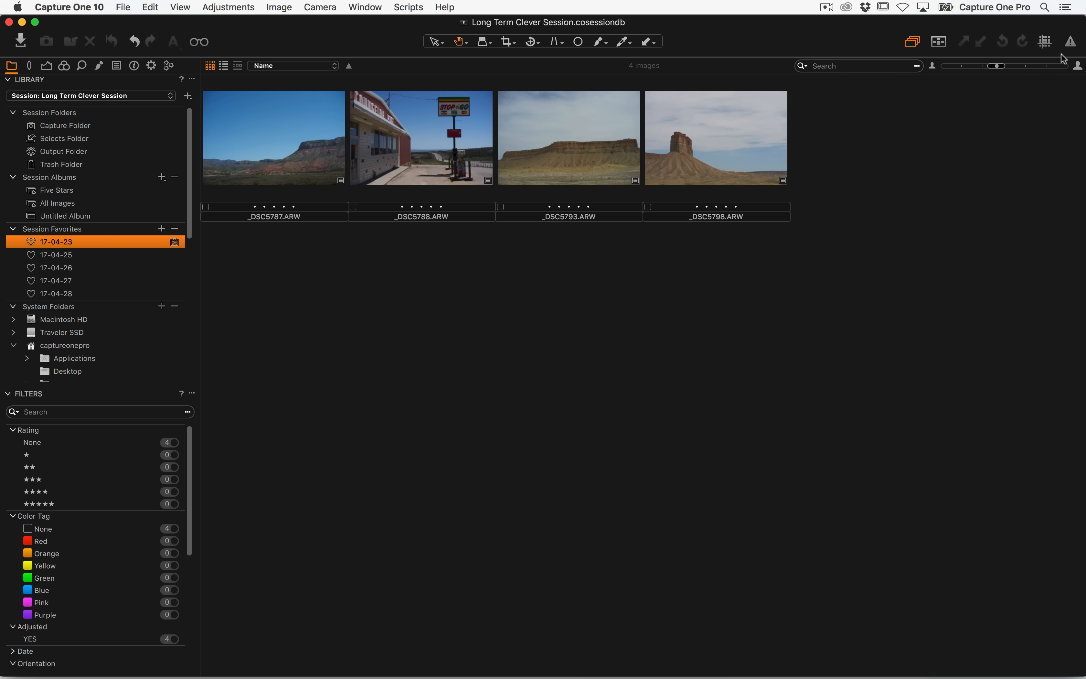
# Enlarge the thumbnails and tag _DSC5788 and _DSC5798 in the 17-04-23 favorite green
pyautogui.click(1031, 65)
pyautogui.click(398, 294)
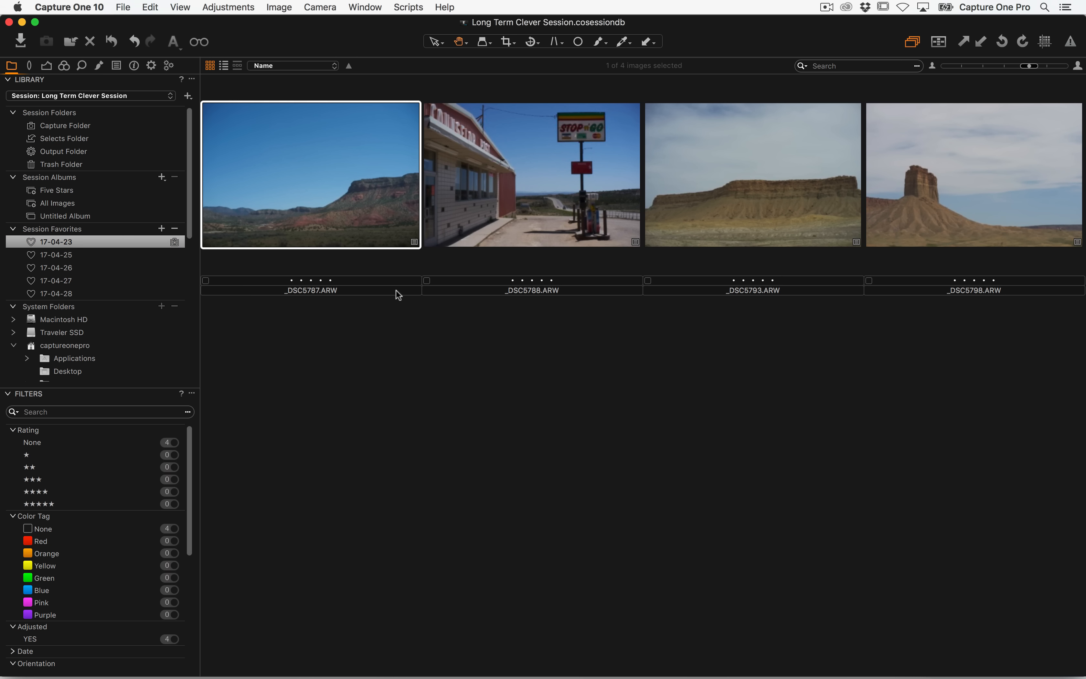
pyautogui.press('Right')
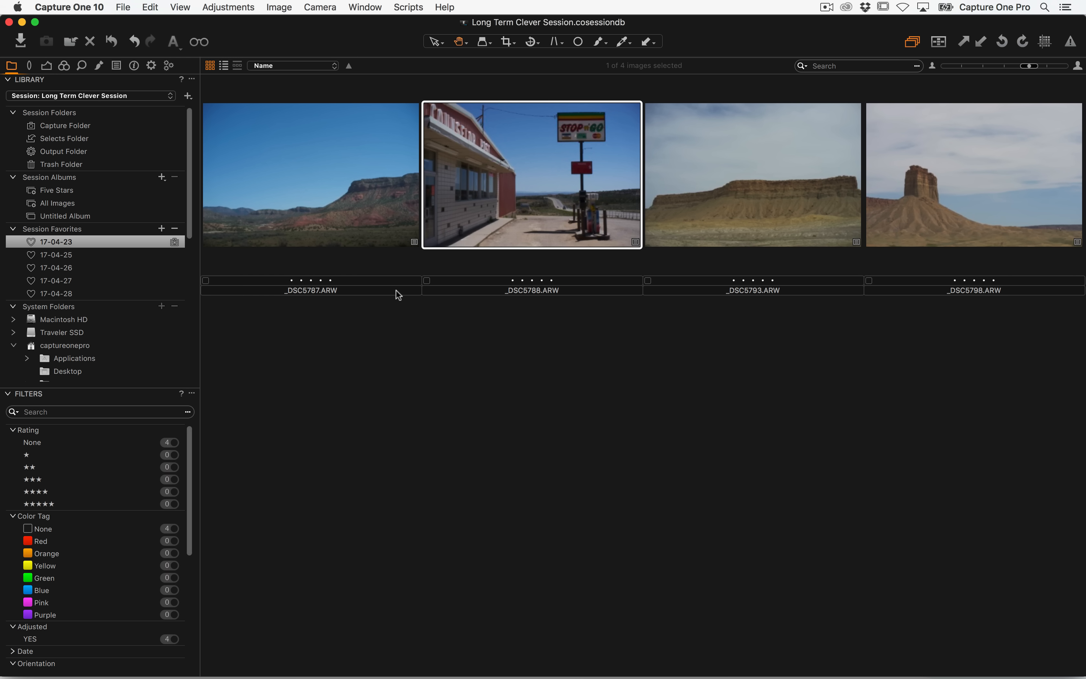
pyautogui.press('Right')
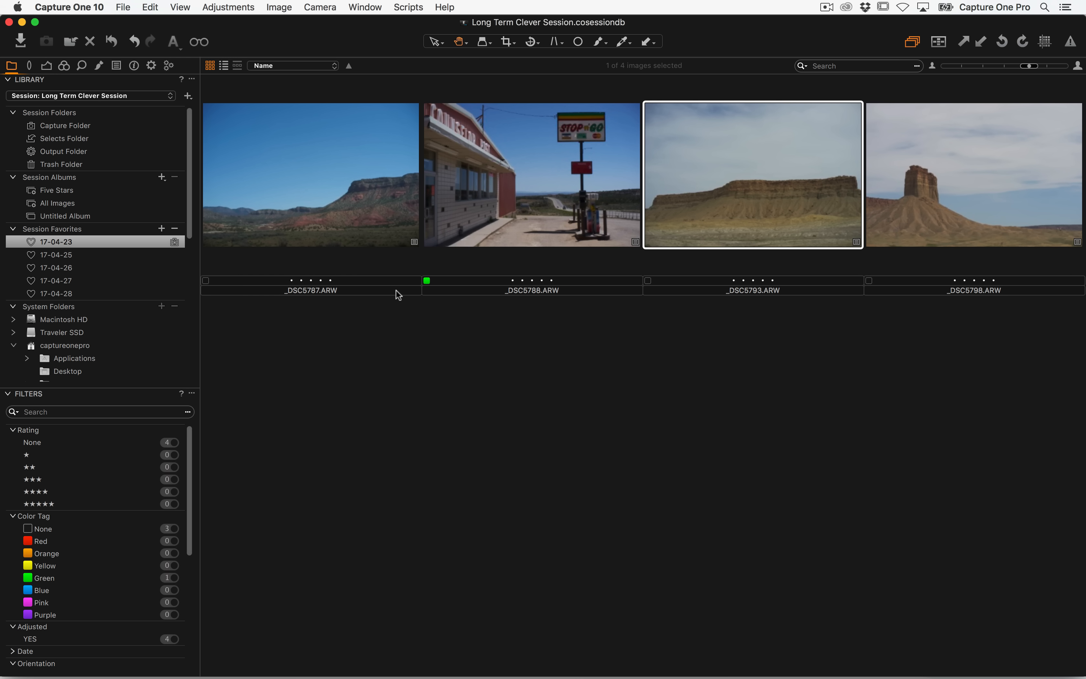
pyautogui.press('Right')
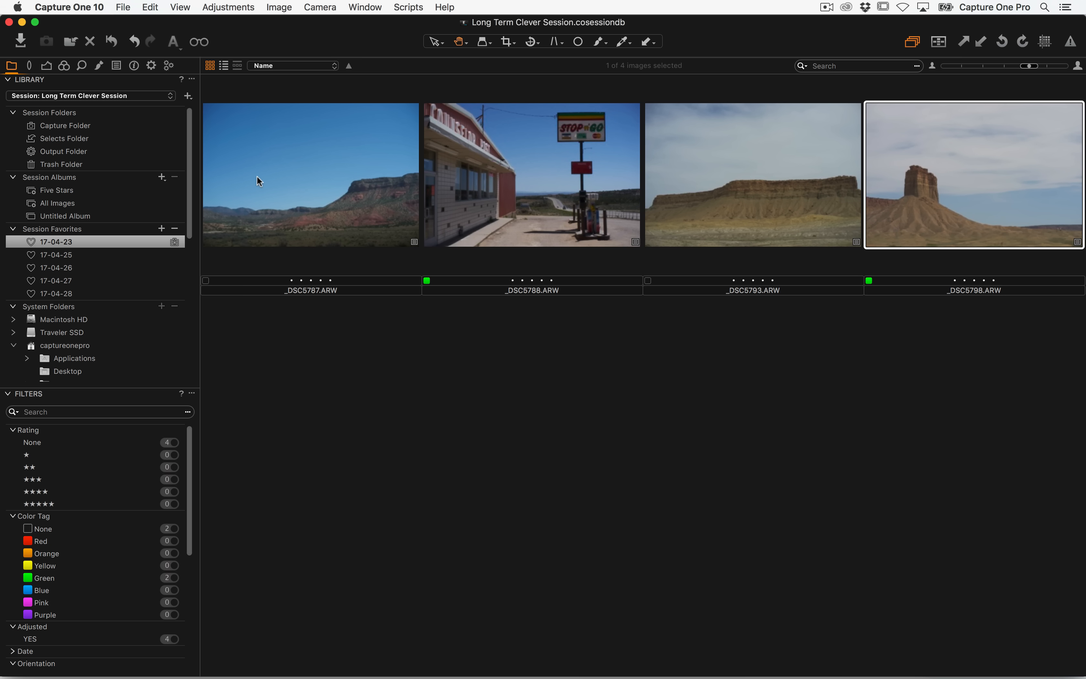
# Tag _DSC5836, _DSC5856, _DSC5913, _DSC5938 and _DSC5985 in the 17-04-25 favorite green
pyautogui.click(75, 254)
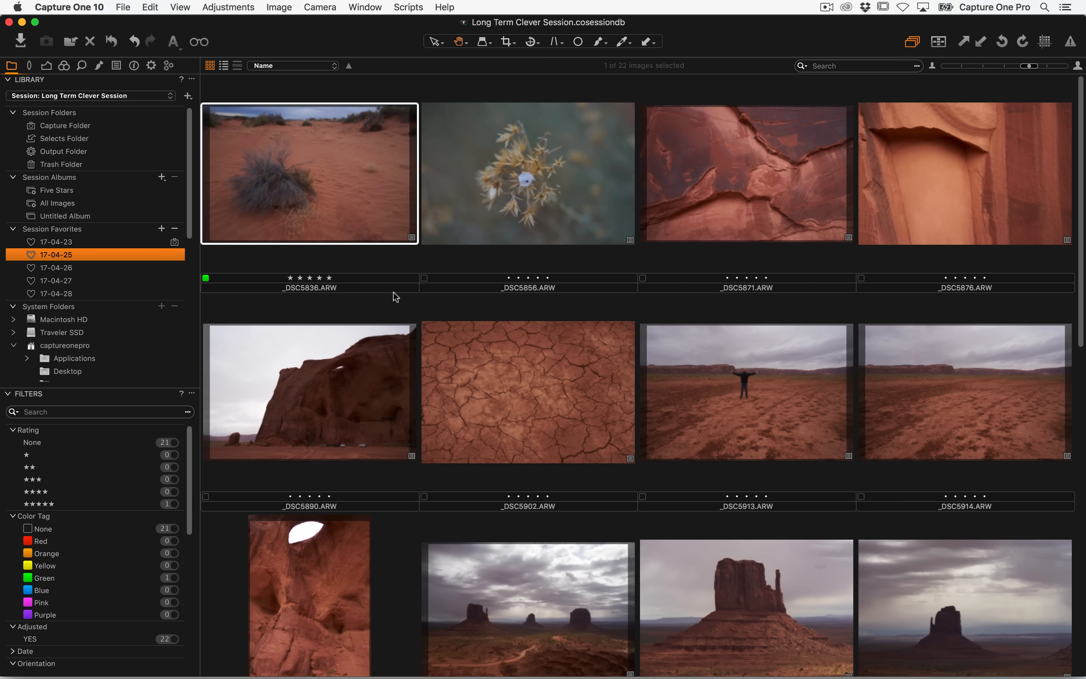
pyautogui.press('Right')
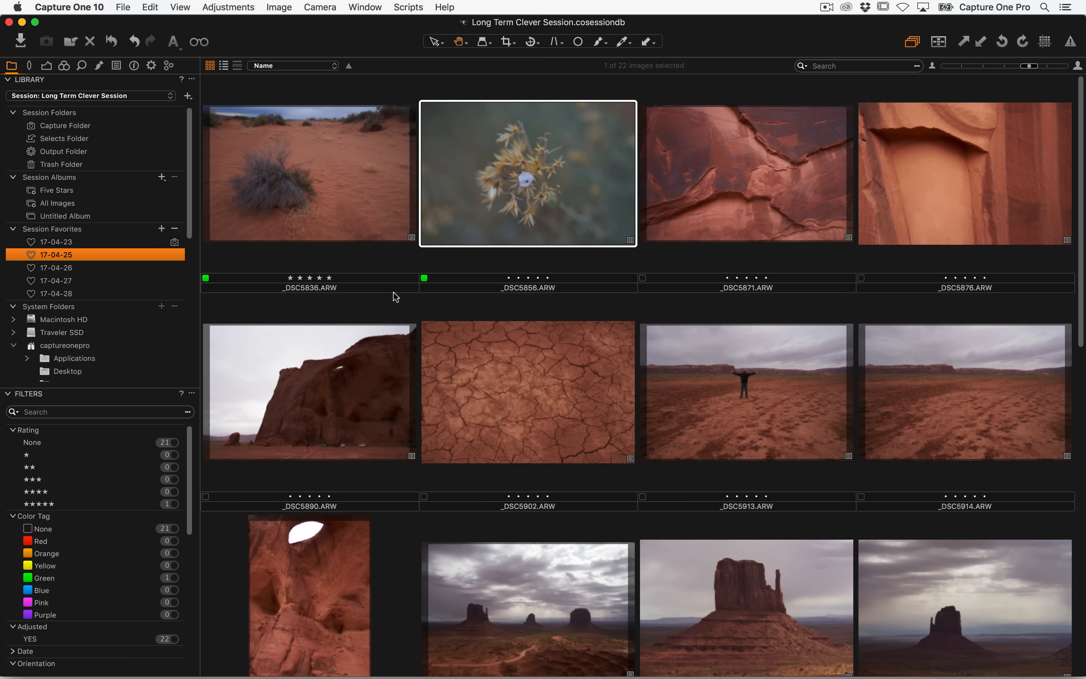
pyautogui.press('Right')
pyautogui.press('Right')
pyautogui.press('Right')
pyautogui.press('Right')
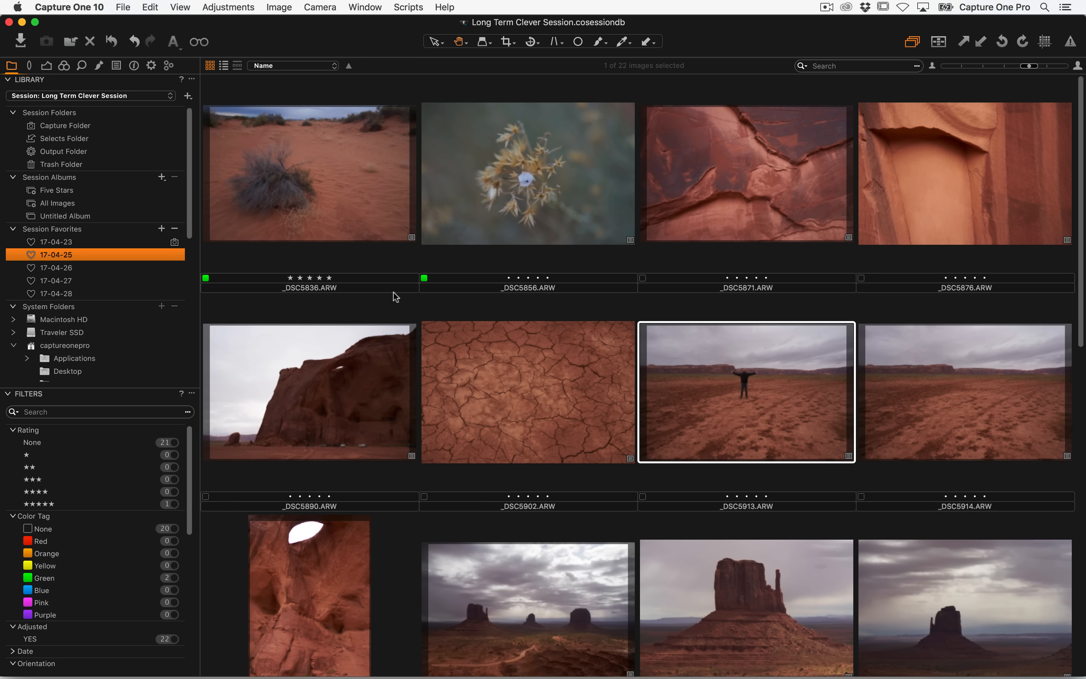
pyautogui.press('Right')
pyautogui.press('Right')
pyautogui.press('Right')
pyautogui.press('Right')
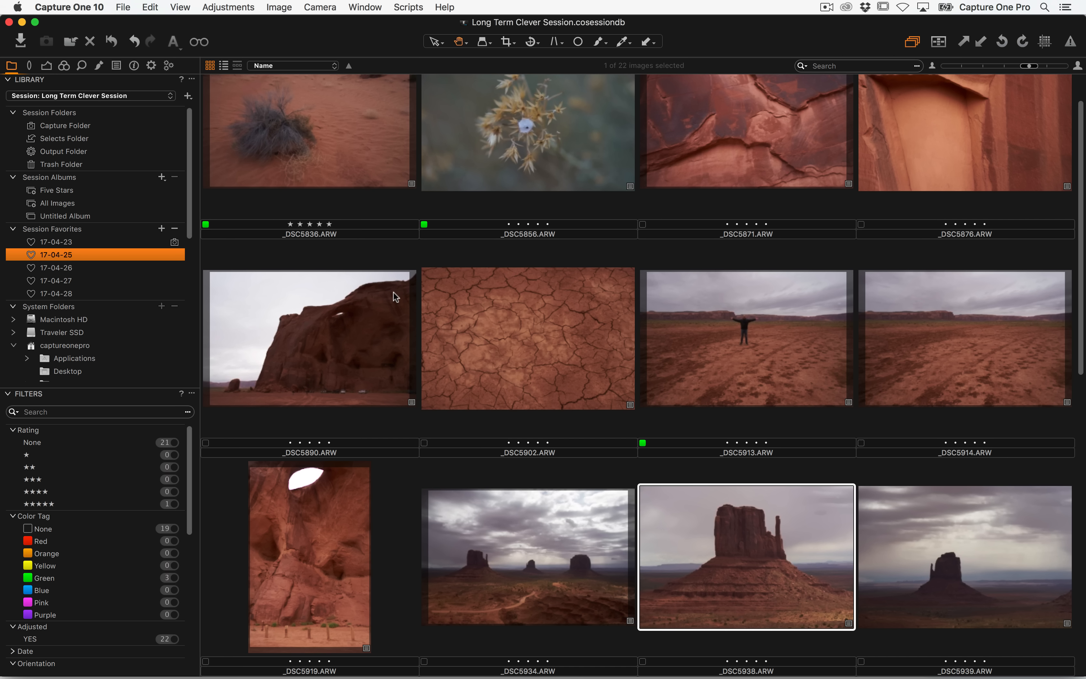
pyautogui.press('+')
pyautogui.press('Right')
pyautogui.press('Right')
pyautogui.press('Right')
pyautogui.press('Right')
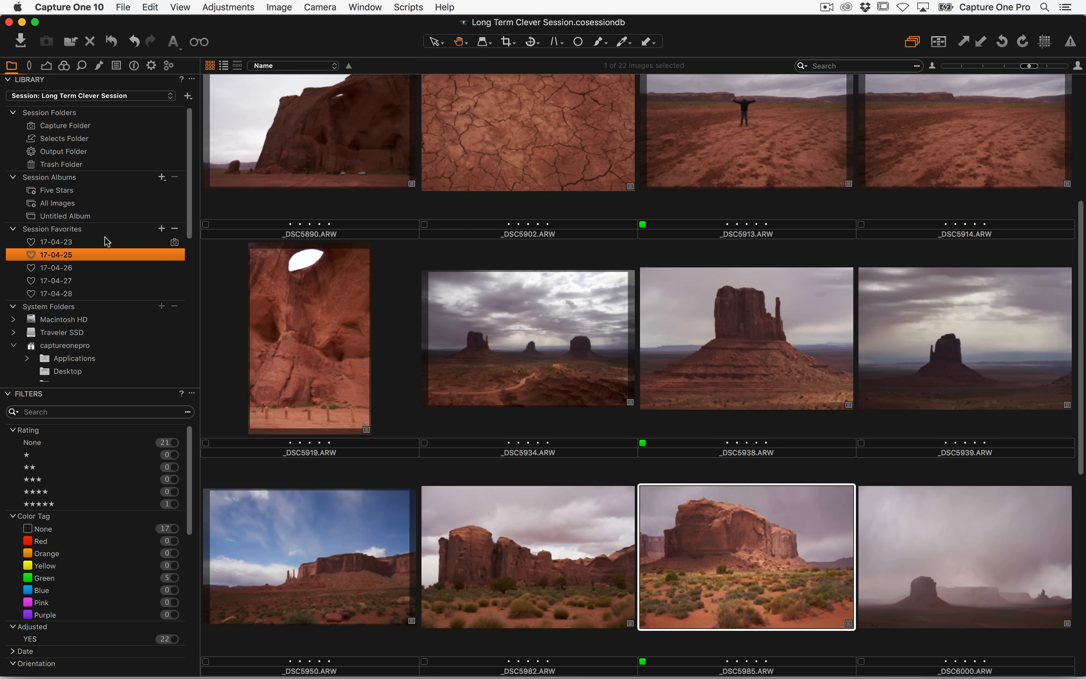
# Tag _DSC6111 in the 17-04-26 favorite green
pyautogui.click(66, 267)
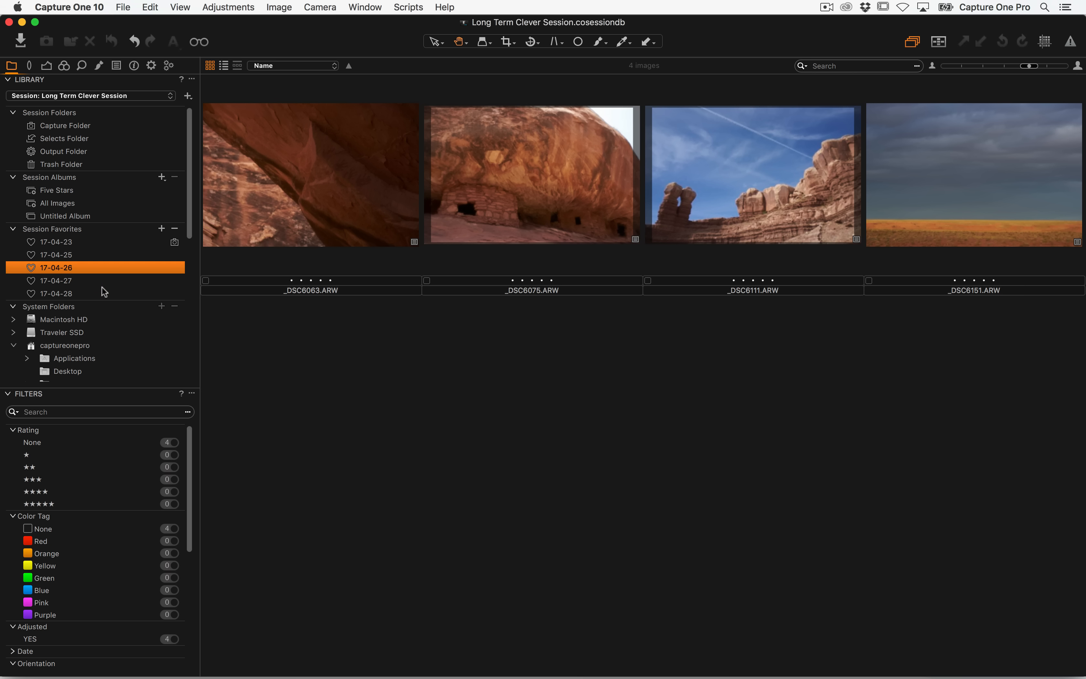
pyautogui.click(756, 212)
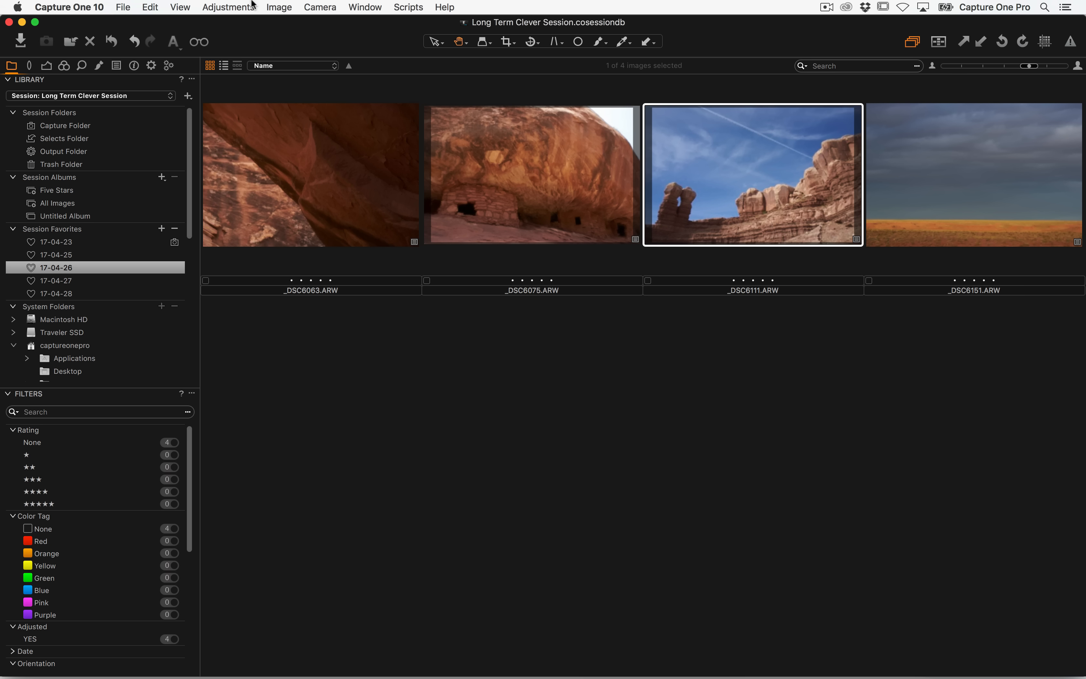
pyautogui.click(229, 6)
pyautogui.moveTo(272, 124)
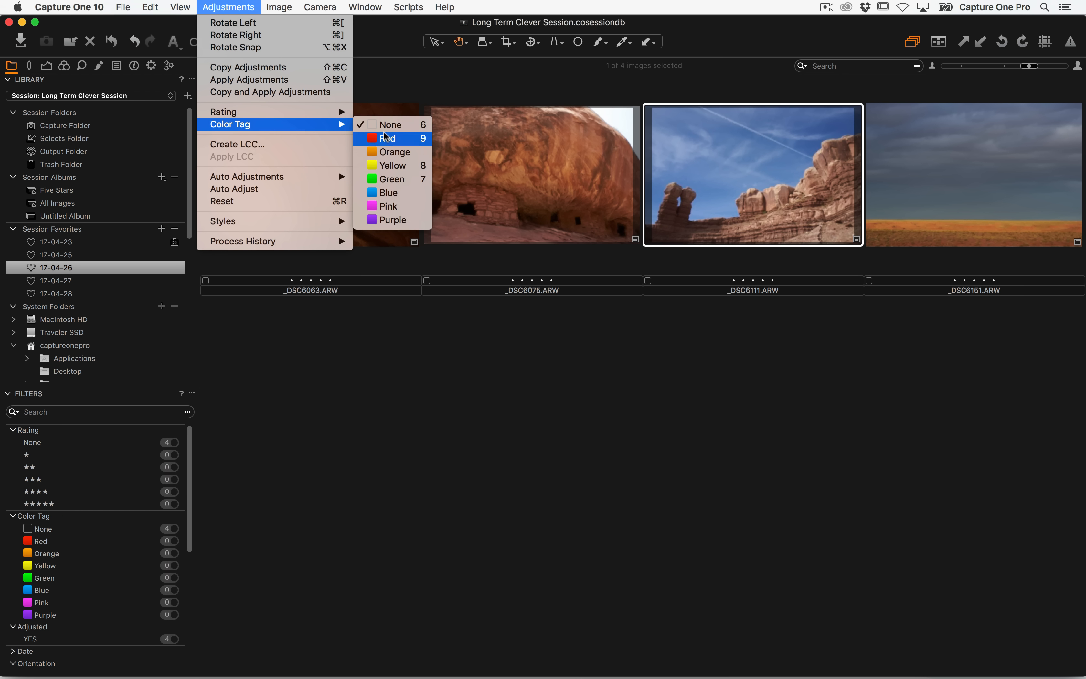
pyautogui.click(419, 178)
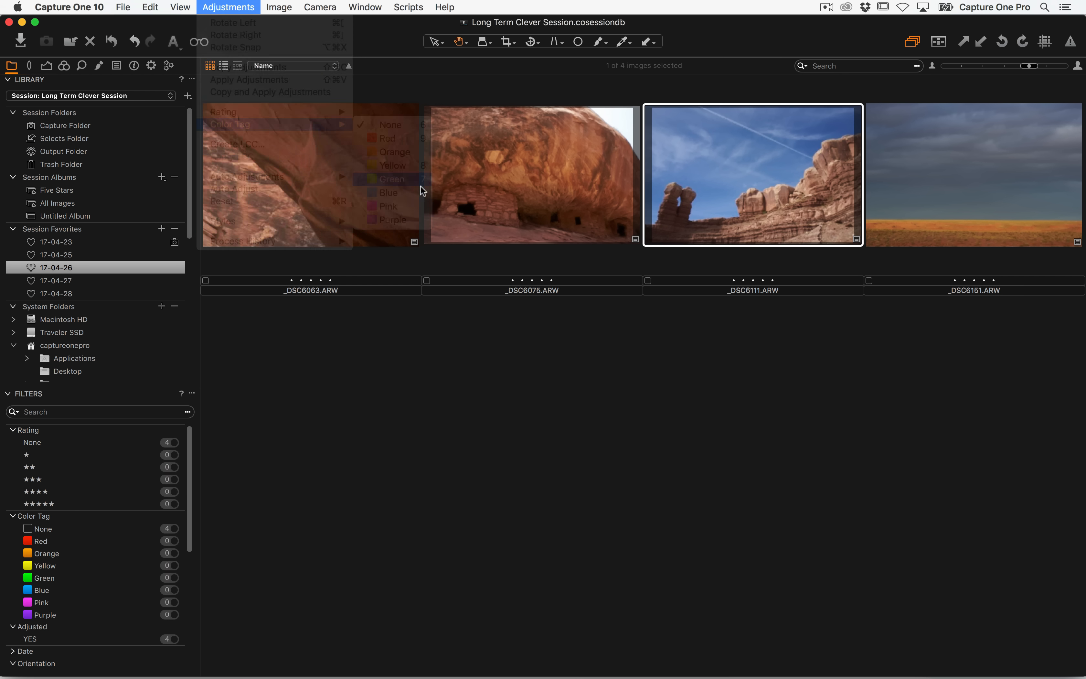
# Tag _DSC6198 in the 17-04-27 favorite green
pyautogui.click(81, 280)
pyautogui.click(341, 226)
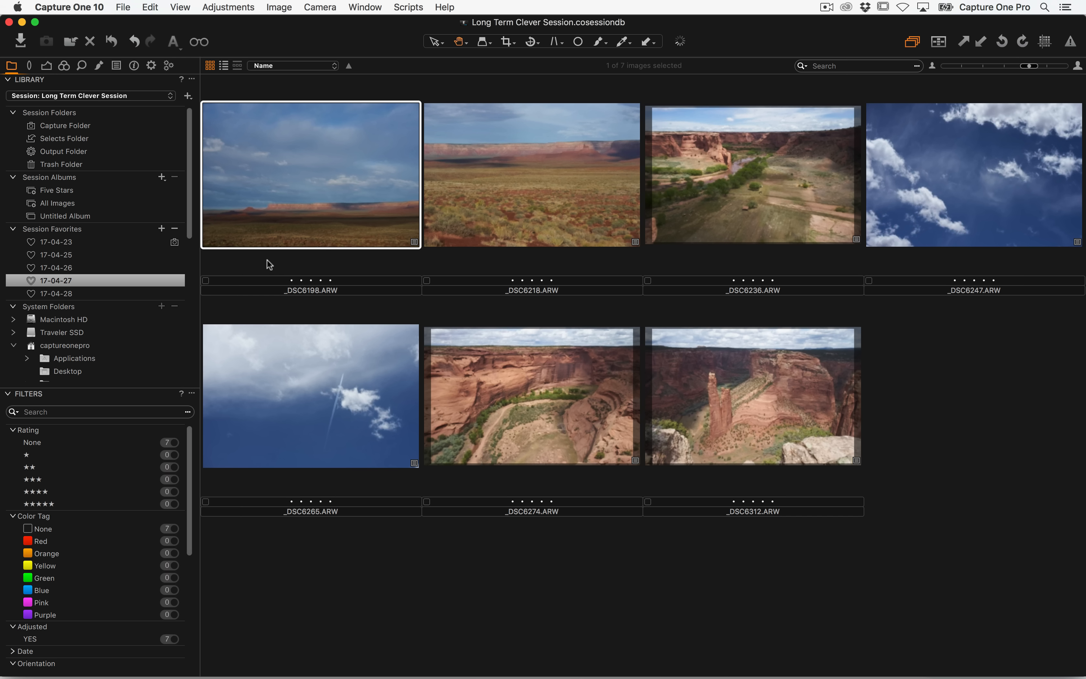
pyautogui.click(206, 280)
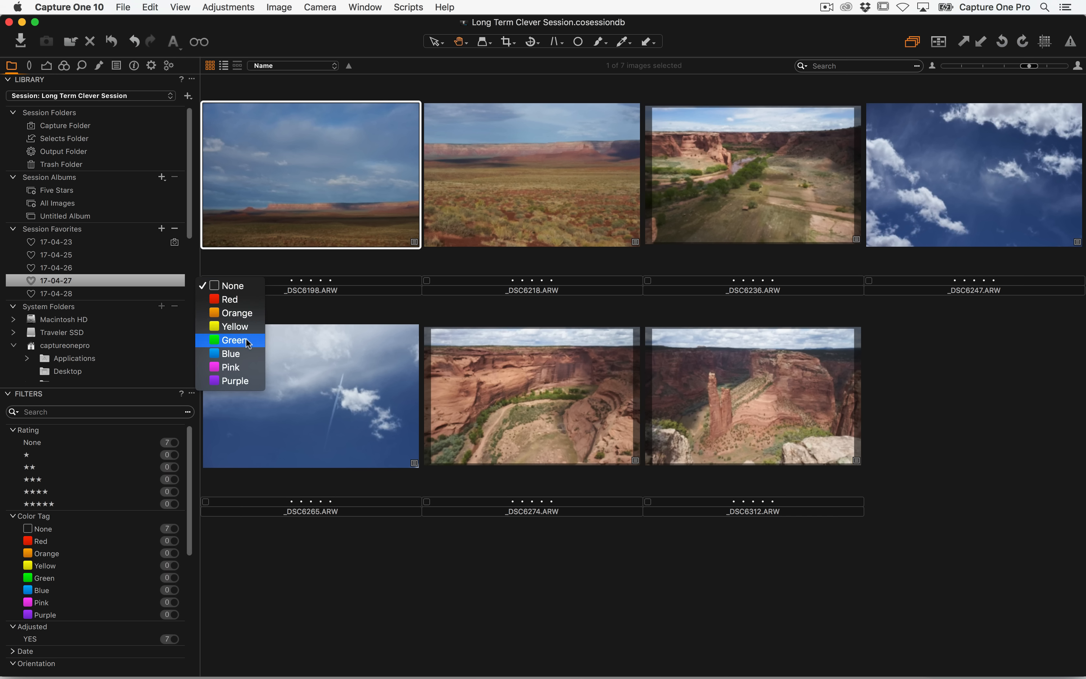
pyautogui.click(337, 395)
# Tag _DSC6364 in the 17-04-28 favorite green
pyautogui.click(92, 292)
pyautogui.click(489, 229)
pyautogui.click(426, 281)
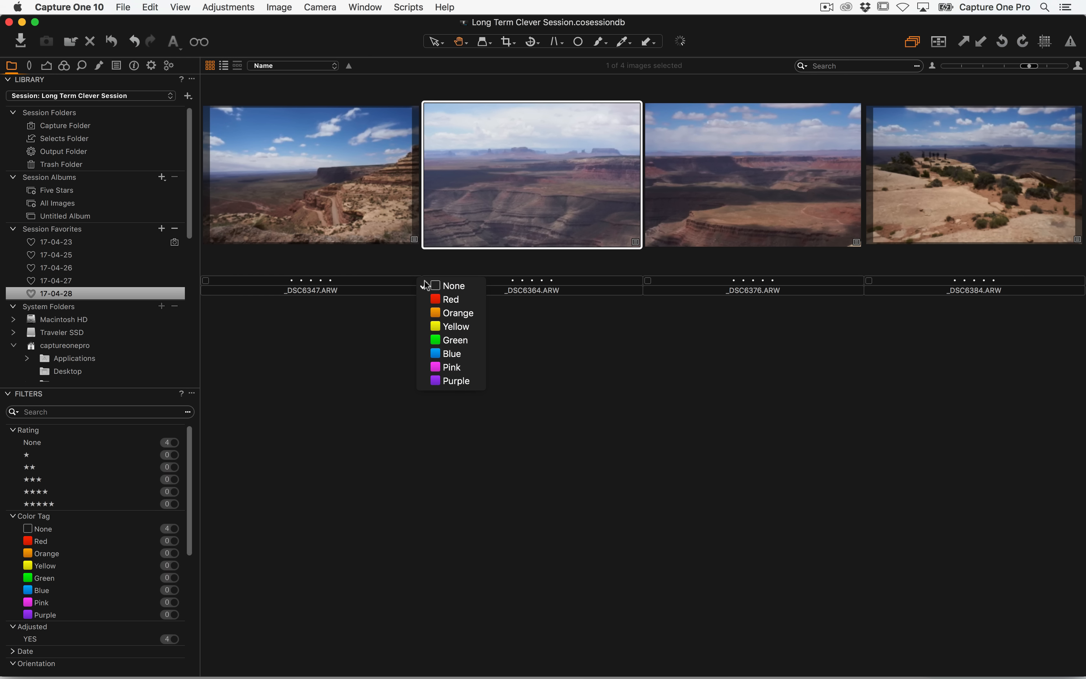
pyautogui.click(455, 341)
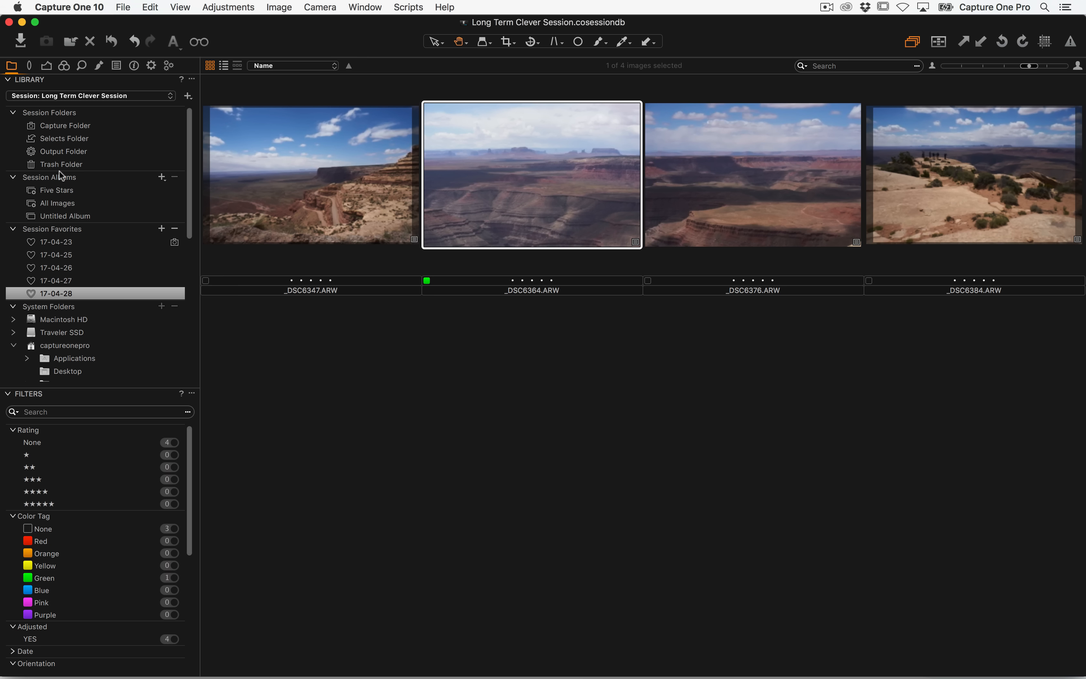
# Create a smart album named "Green Images" with a rule matching the green colour tag
pyautogui.click(162, 178)
pyautogui.click(209, 388)
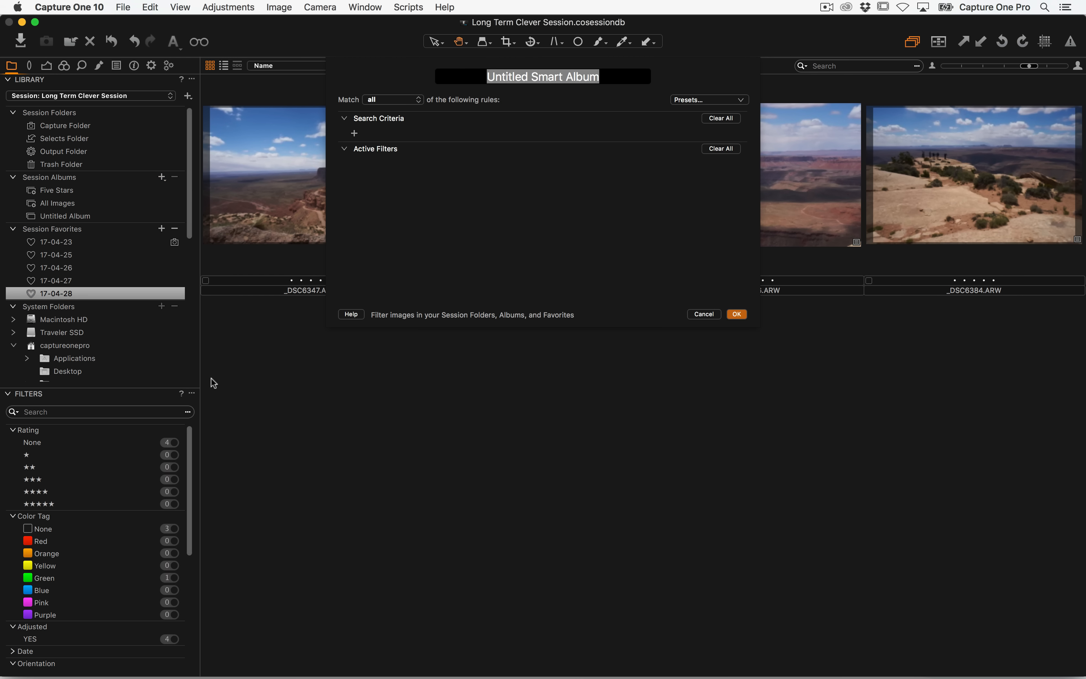
pyautogui.write('Grenn Imga')
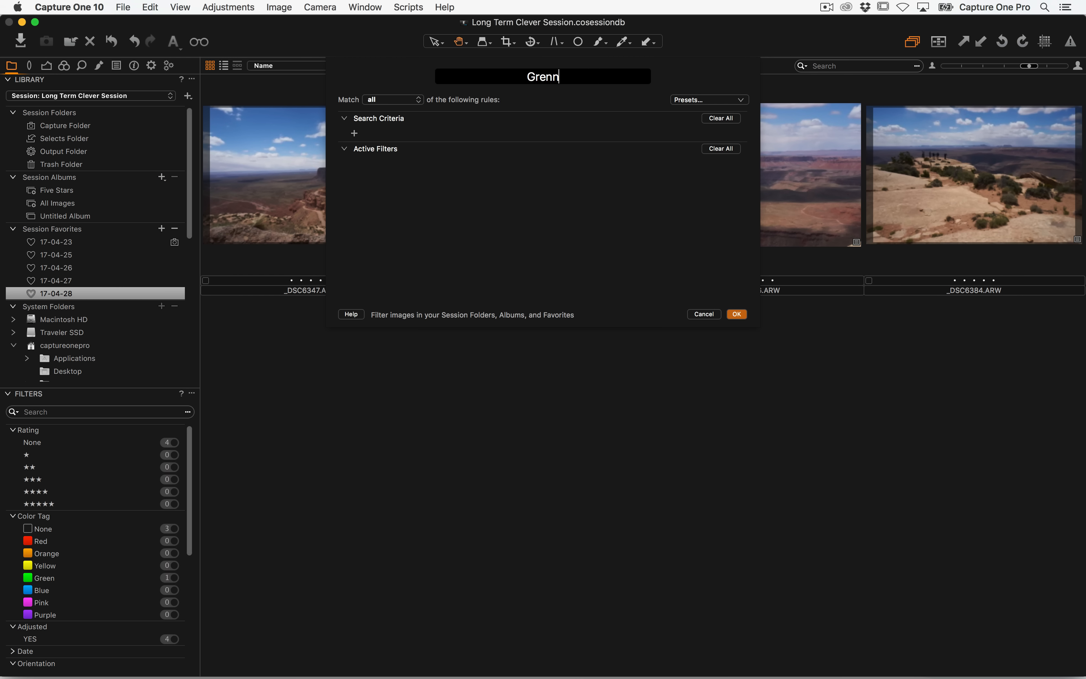
pyautogui.press('BackSpace')
pyautogui.press('BackSpace')
pyautogui.write('ages')
pyautogui.click(533, 77)
pyautogui.press('BackSpace')
pyautogui.write('e')
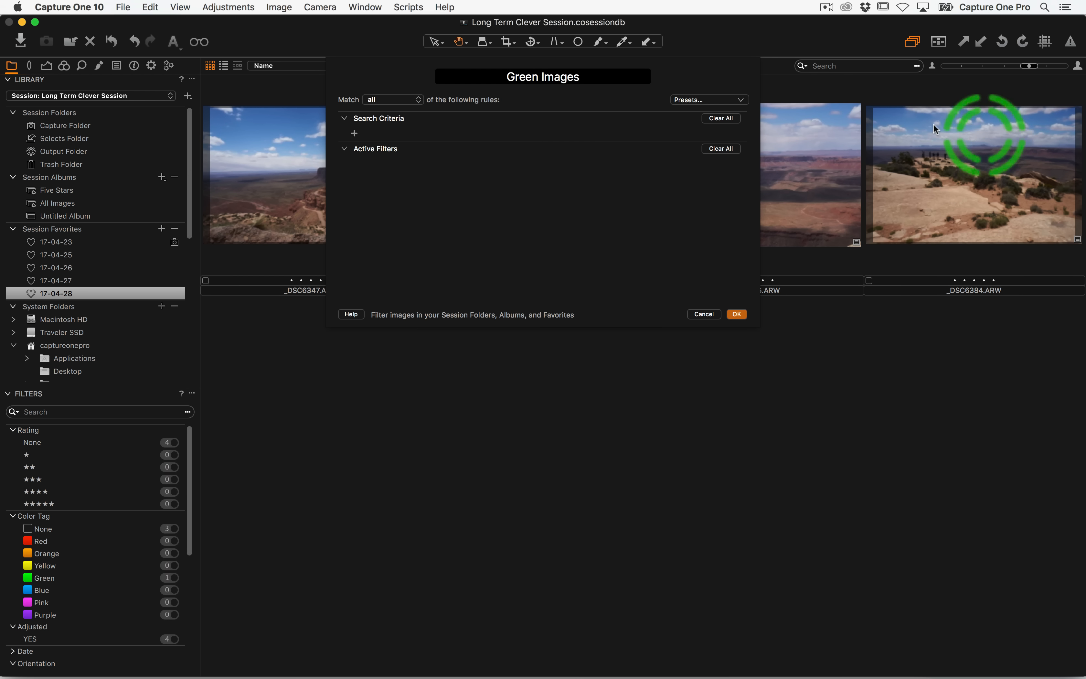
pyautogui.click(690, 101)
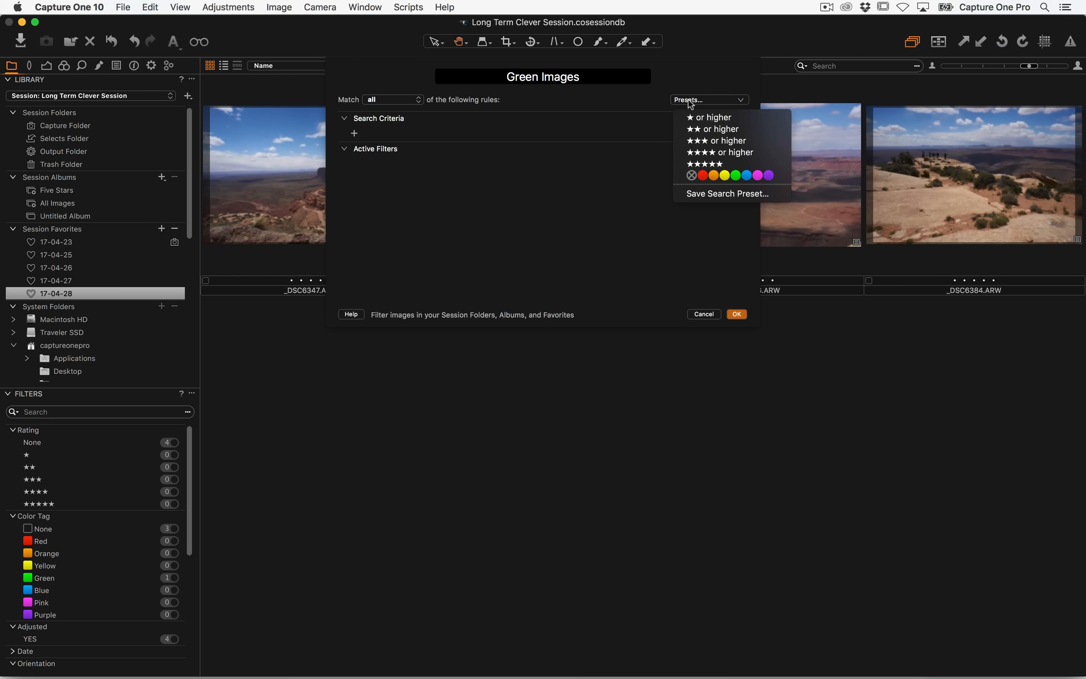
pyautogui.click(735, 176)
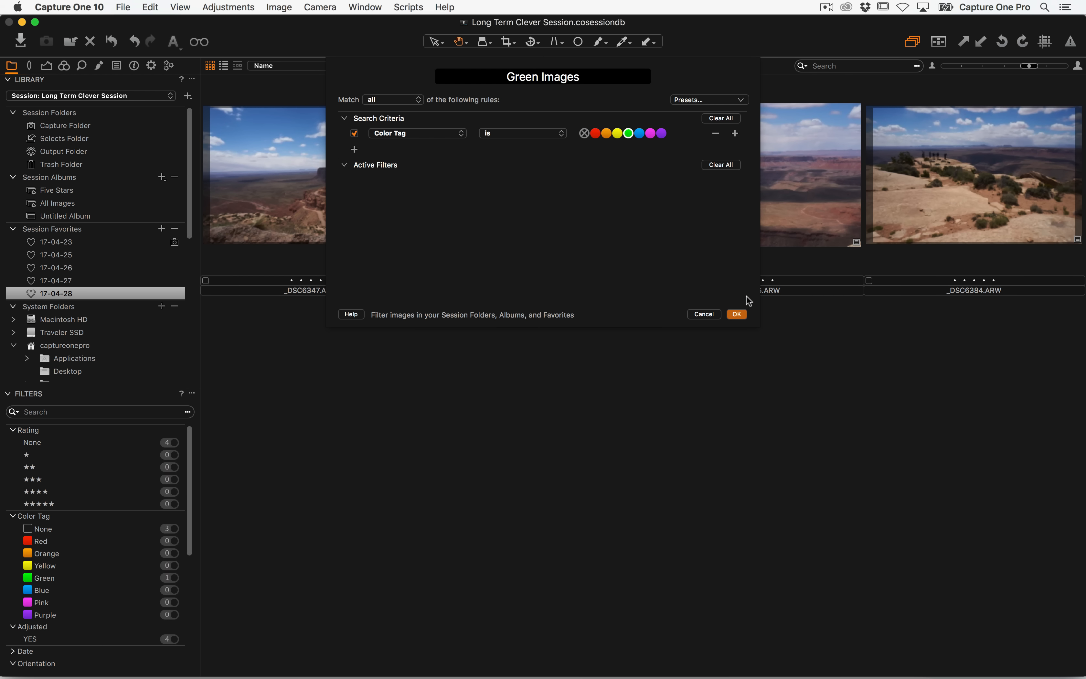
pyautogui.click(737, 315)
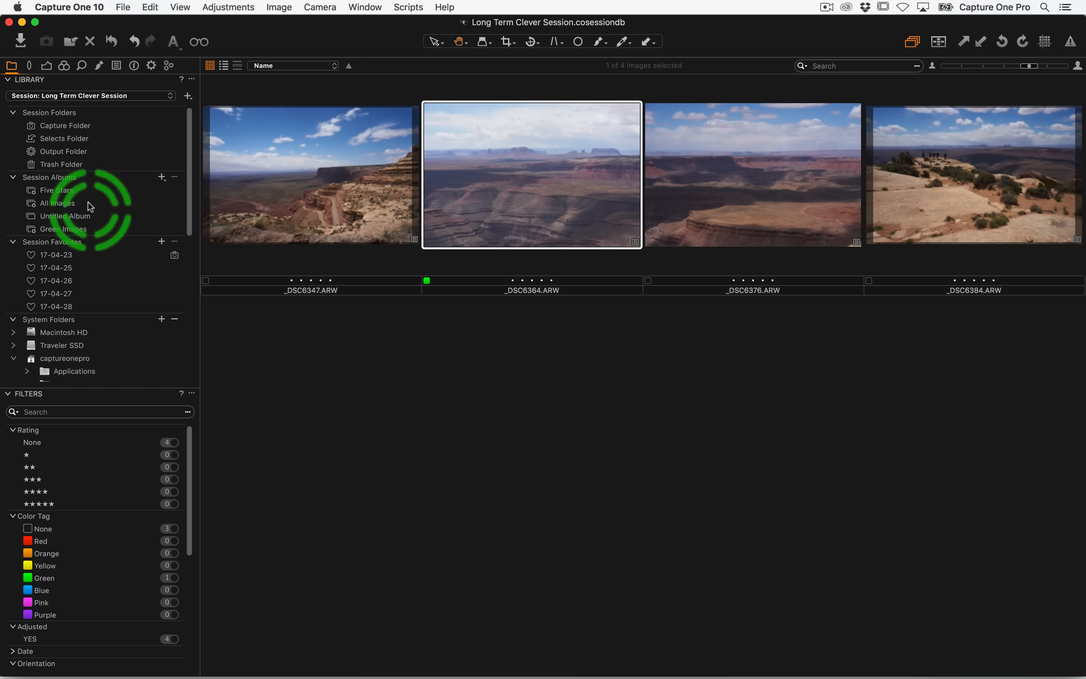
# Open the Green Images album and check the session's Selects folder in Finder
pyautogui.click(63, 229)
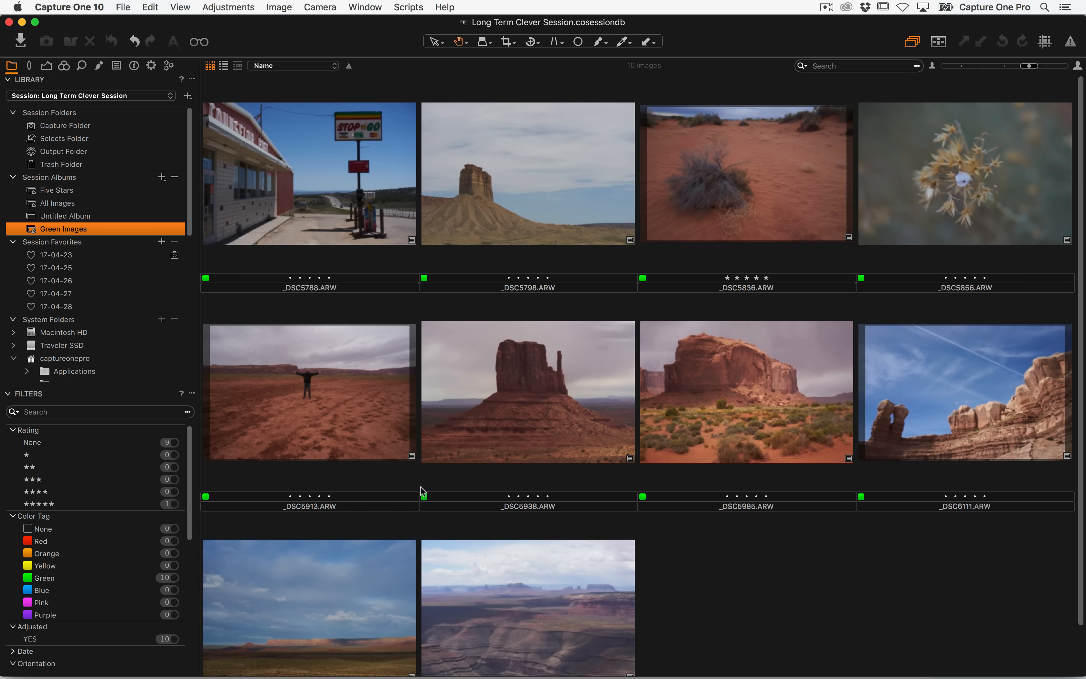
pyautogui.press('super+Tab')
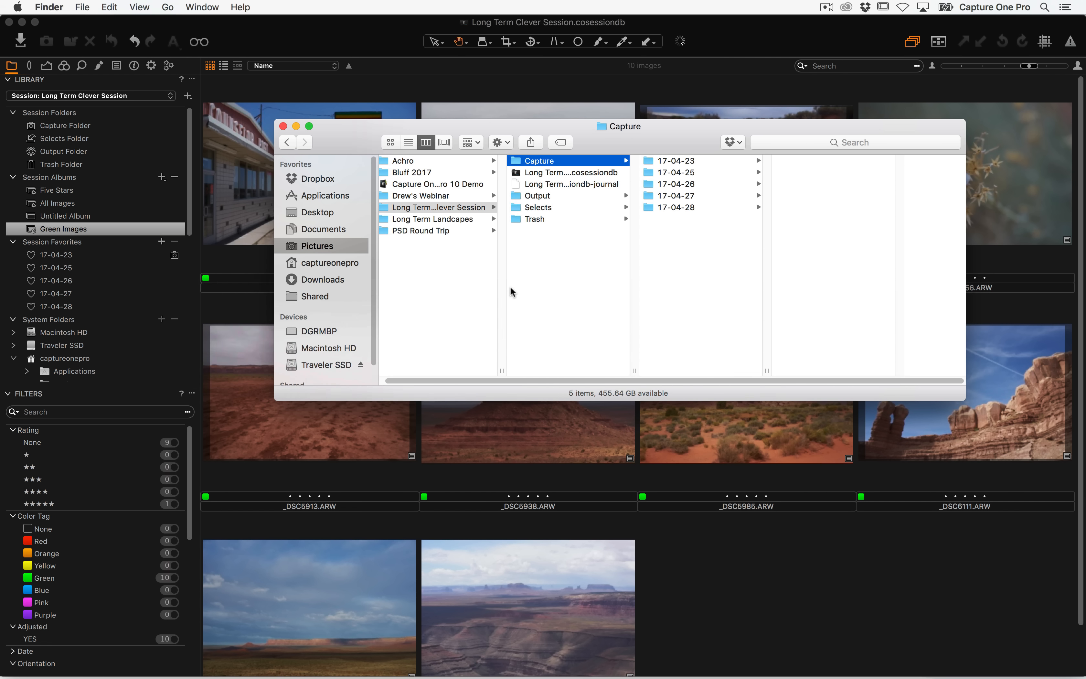
pyautogui.click(557, 197)
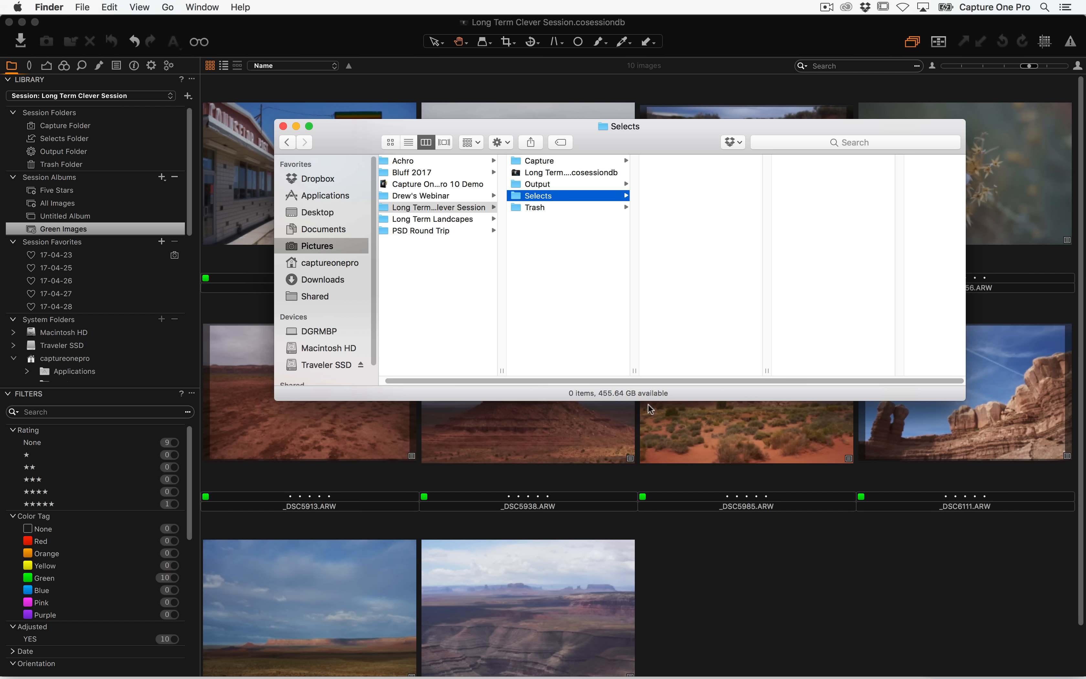
pyautogui.click(718, 590)
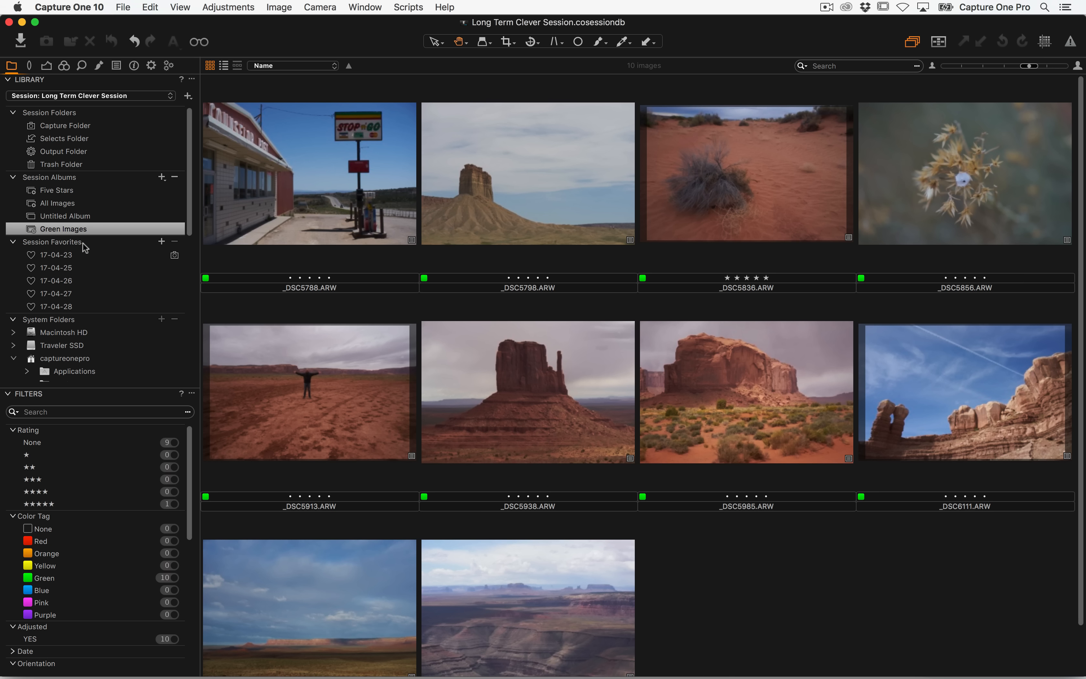
# Remove _DSC5836 from the Green Images album
pyautogui.click(161, 177)
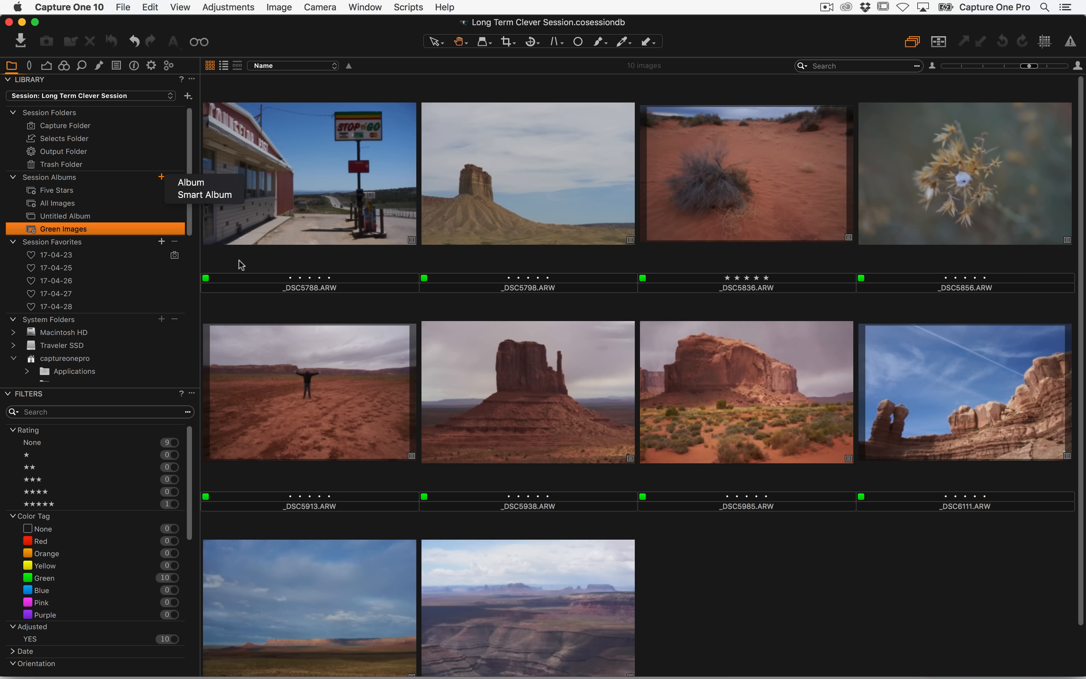
pyautogui.click(275, 272)
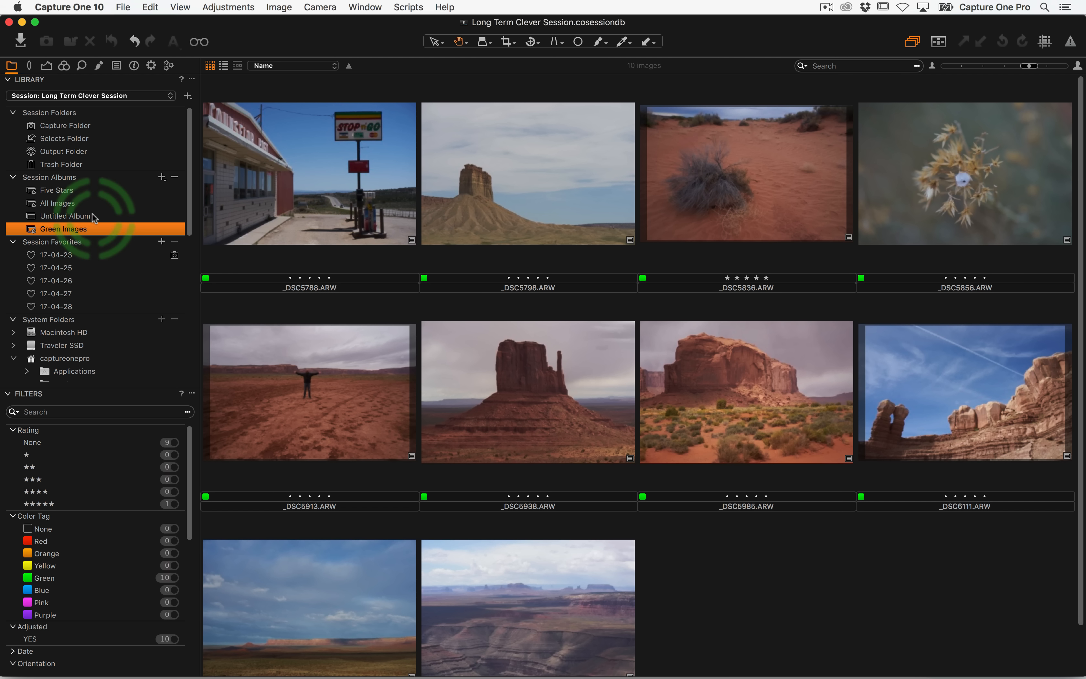
pyautogui.scroll(-2, 578, 231)
pyautogui.scroll(2, 578, 231)
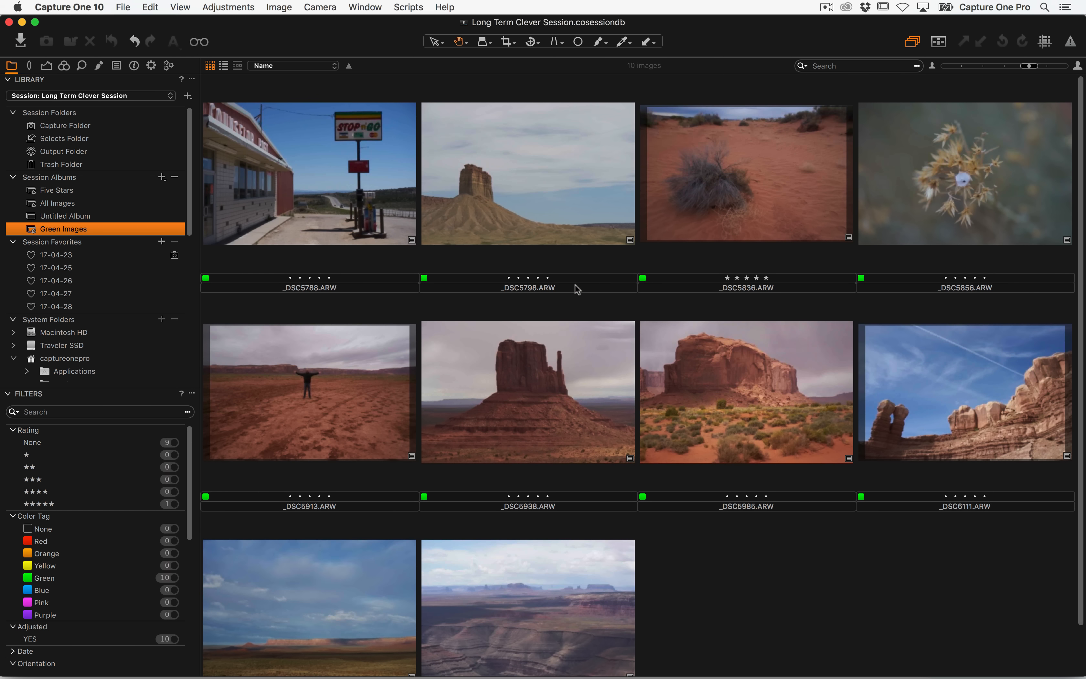
pyautogui.click(747, 199)
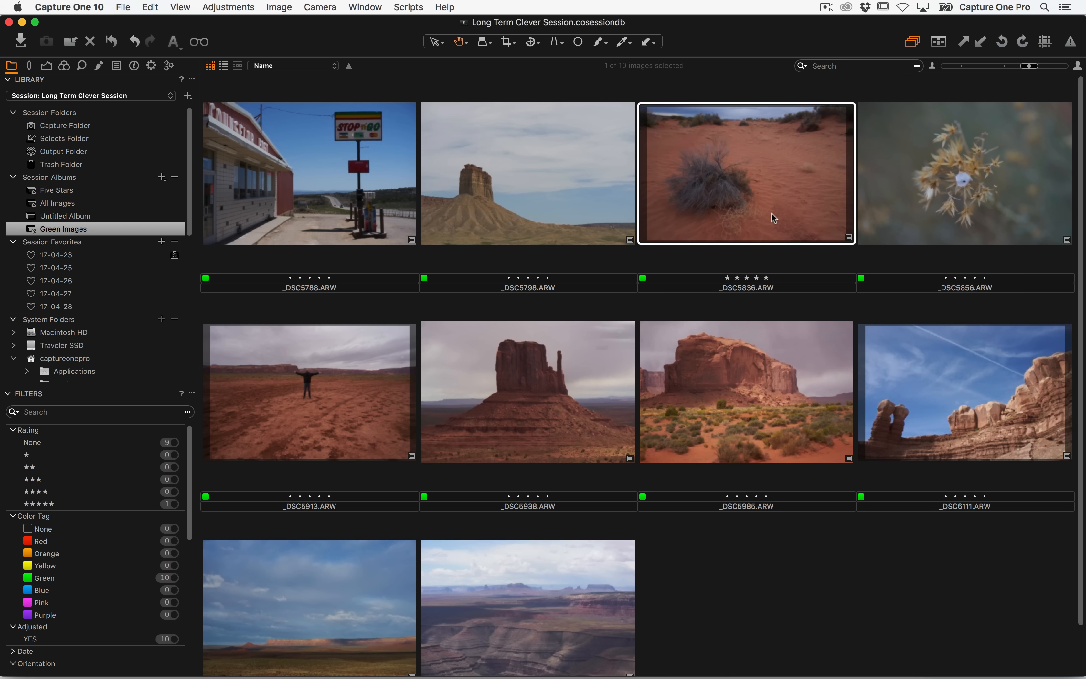
pyautogui.press('Delete')
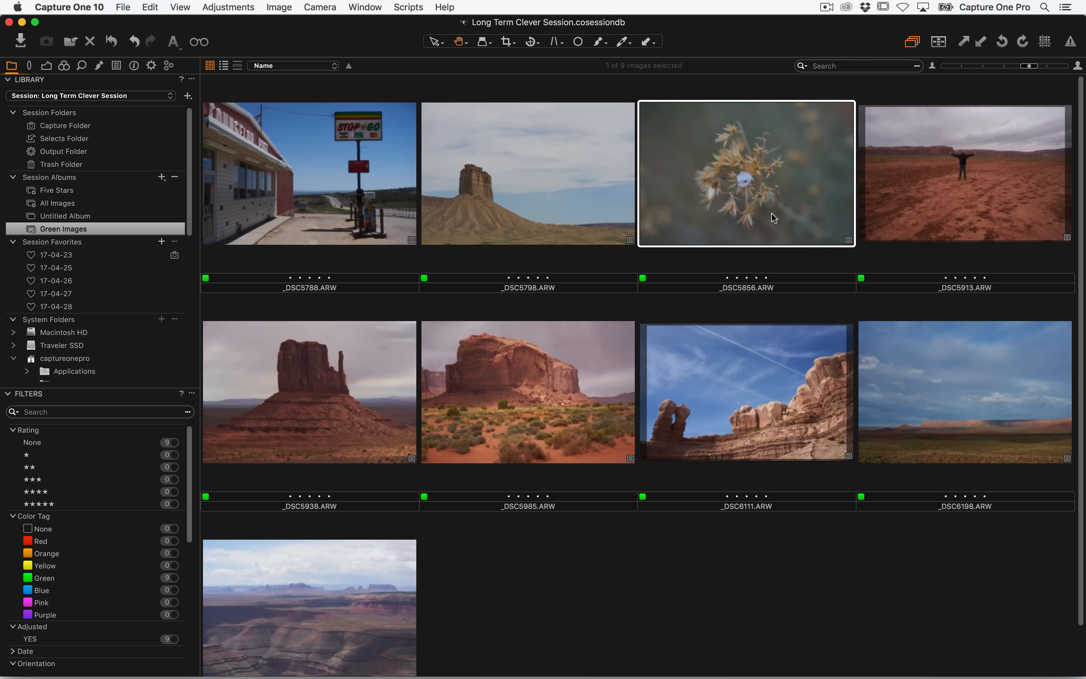
# Step through the album's images and remove _DSC5938 from the Green Images album
pyautogui.press('Left')
pyautogui.press('Left')
pyautogui.press('Right')
pyautogui.press('Right')
pyautogui.press('Right')
pyautogui.press('Left')
pyautogui.press('Left')
pyautogui.press('Left')
pyautogui.press('Right')
pyautogui.press('Right')
pyautogui.press('Right')
pyautogui.press('Right')
pyautogui.press('Right')
pyautogui.press('Right')
pyautogui.press('Right')
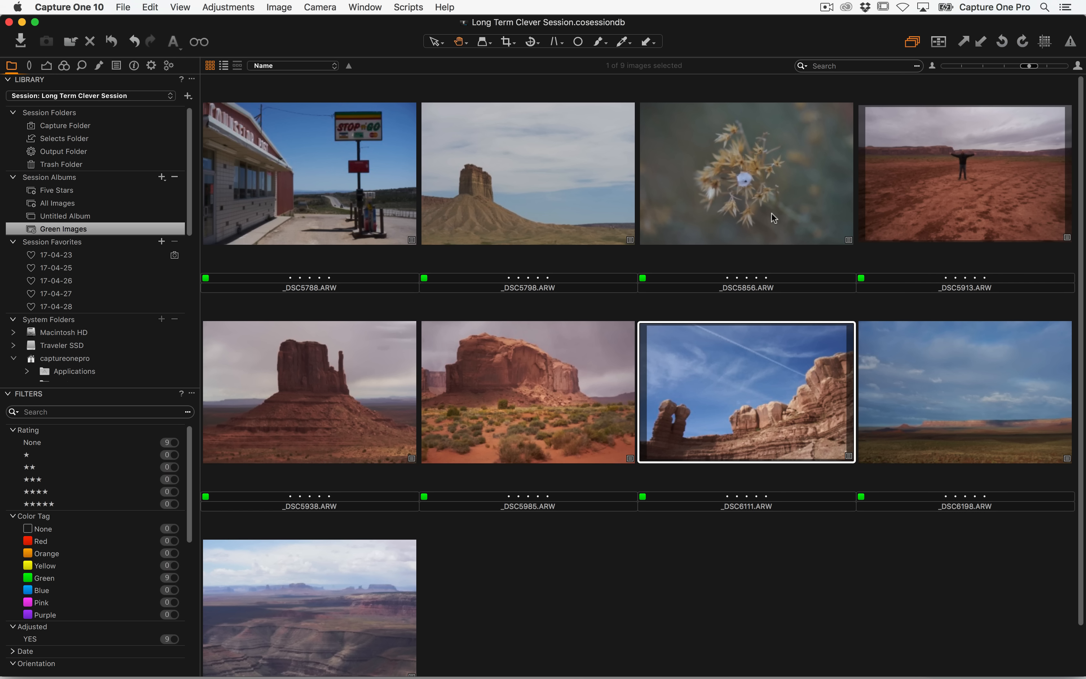
pyautogui.press('Left')
pyautogui.press('Left')
pyautogui.press('Left')
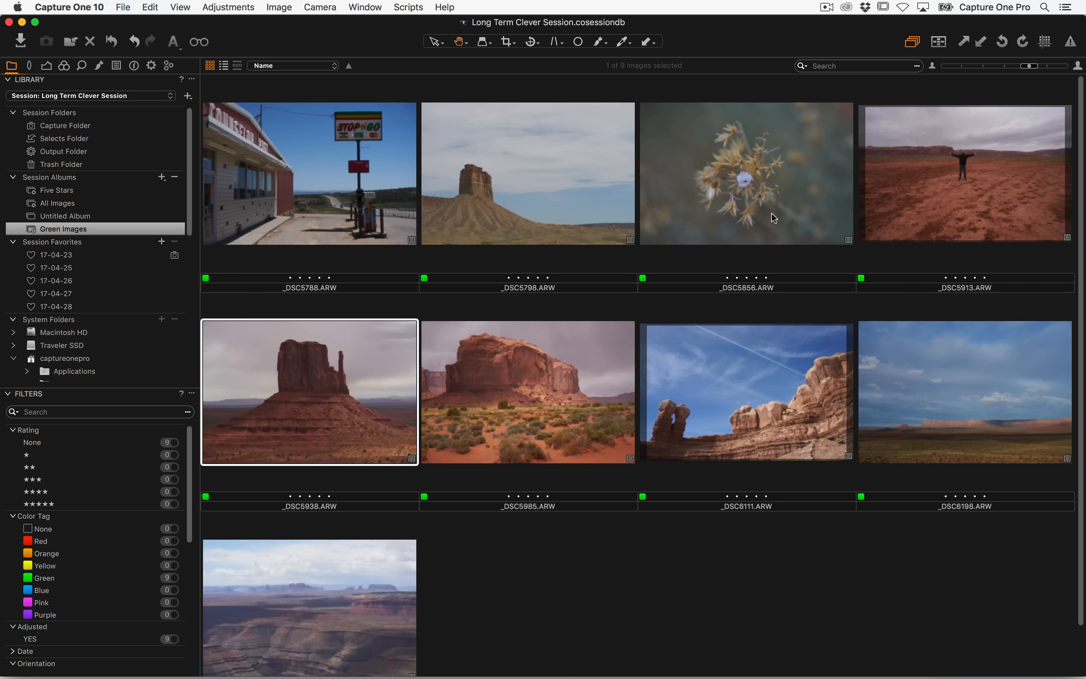
pyautogui.press('Delete')
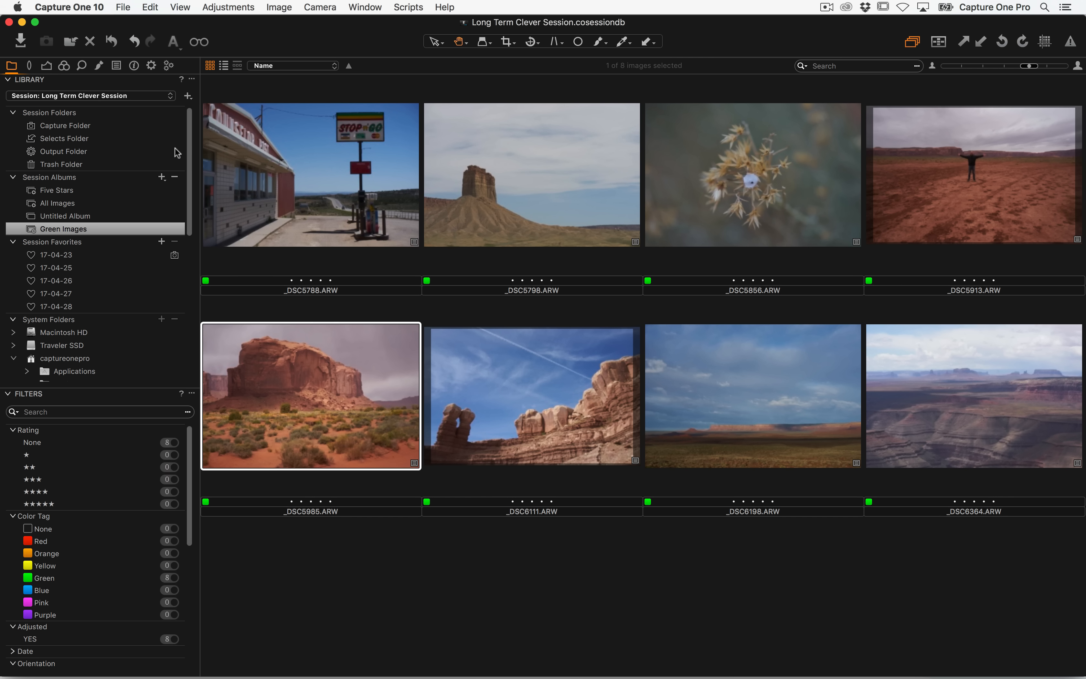
# Open the process recipes, leaving only Full Size JPEG enabled, and select the JPEG sRGB QuickProof recipe to preview its watermark
pyautogui.click(151, 65)
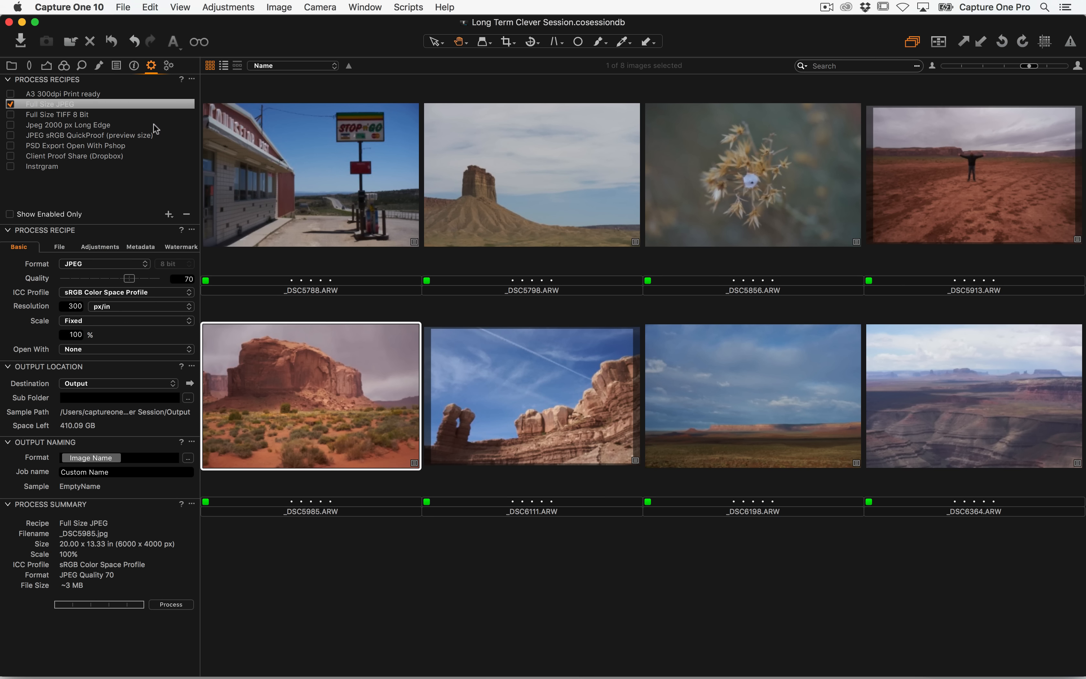
pyautogui.click(85, 115)
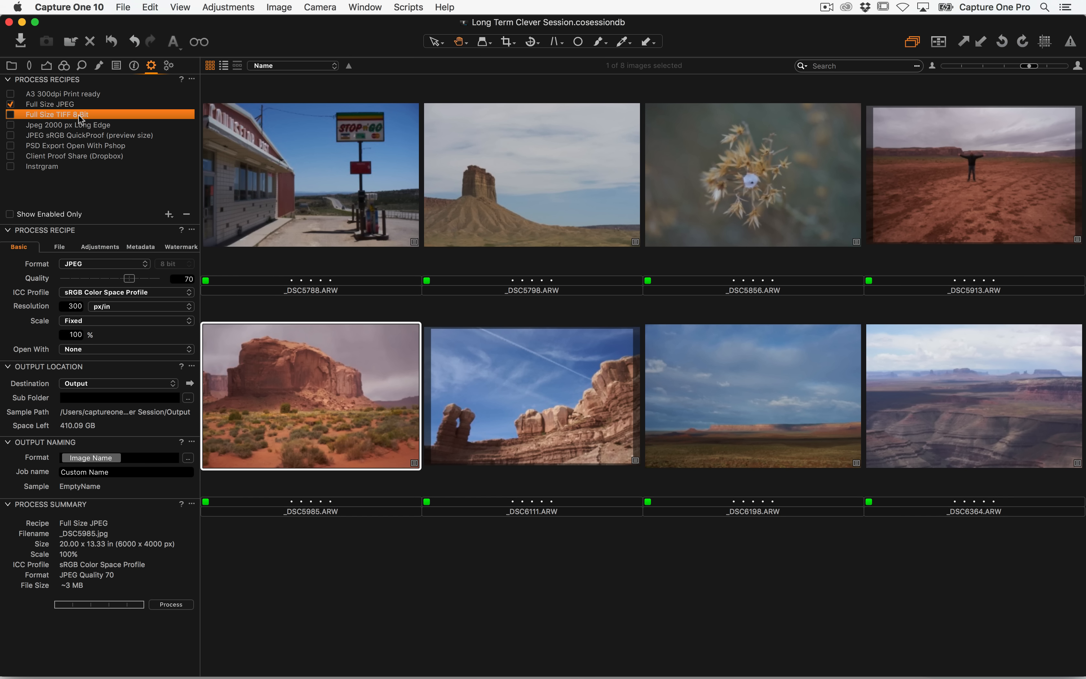
pyautogui.click(10, 114)
pyautogui.click(10, 104)
pyautogui.click(44, 104)
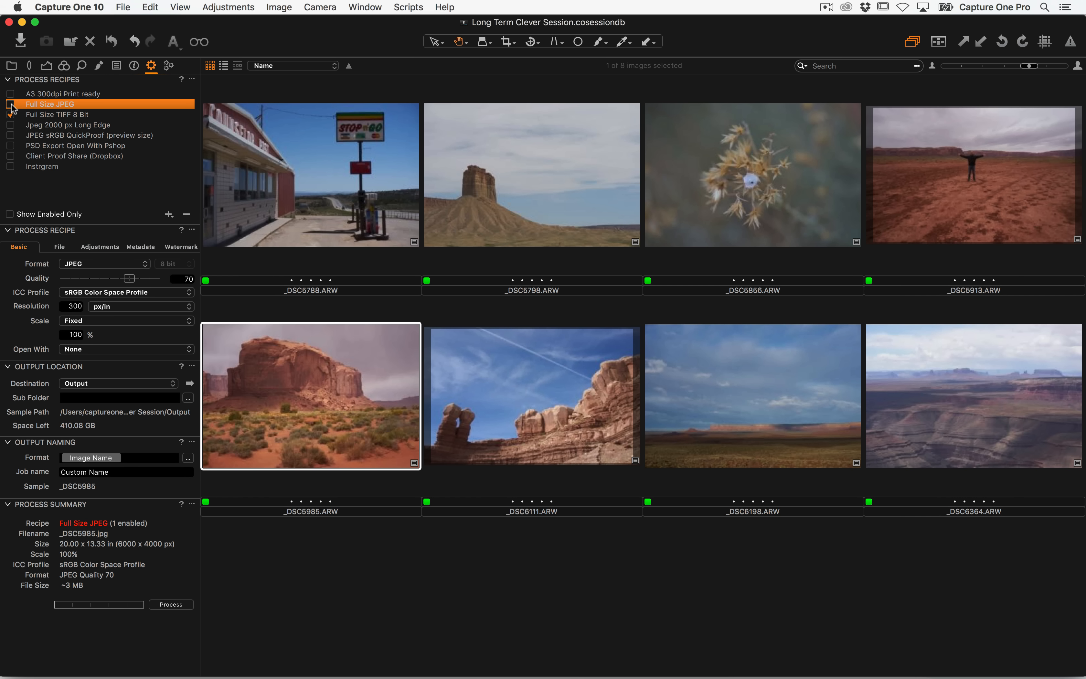
pyautogui.click(10, 105)
pyautogui.click(10, 115)
pyautogui.click(56, 136)
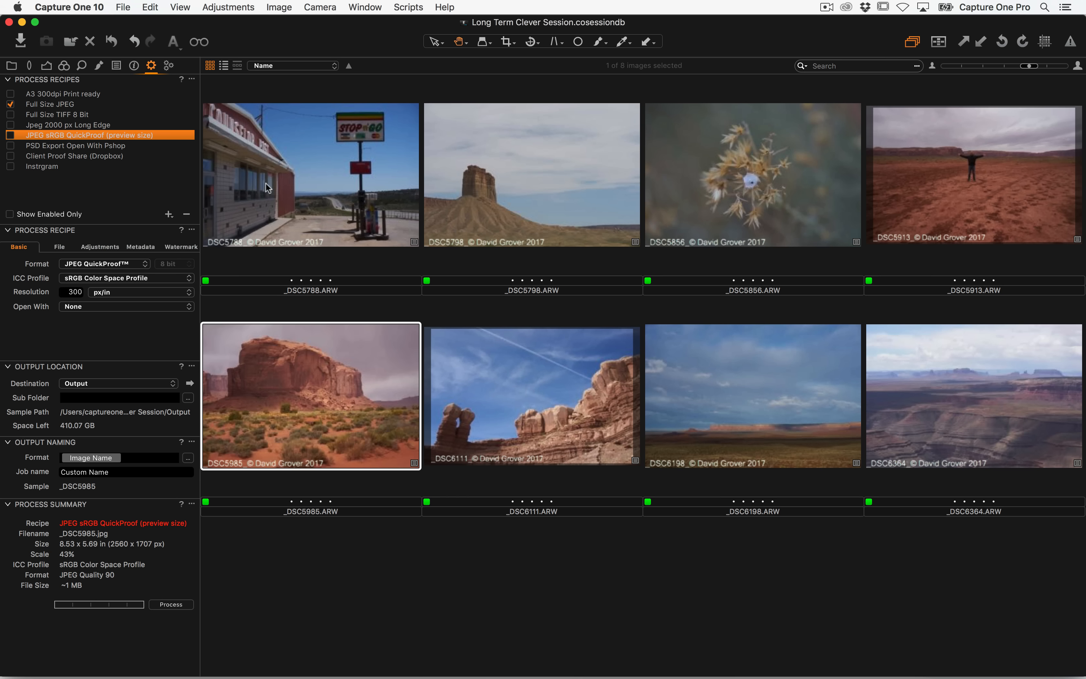
# View the album's images full-size one by one to examine the watermark preview
pyautogui.doubleClick(490, 215)
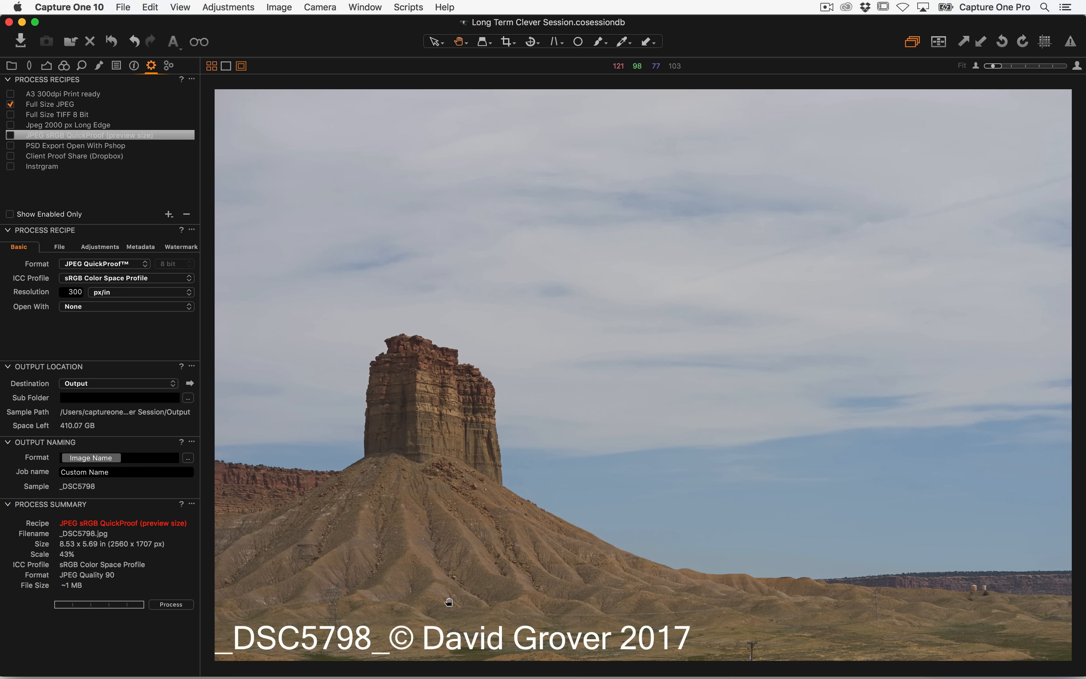
pyautogui.press('super+Left')
pyautogui.press('super+Right')
pyautogui.press('super+Right')
pyautogui.press('super+Right')
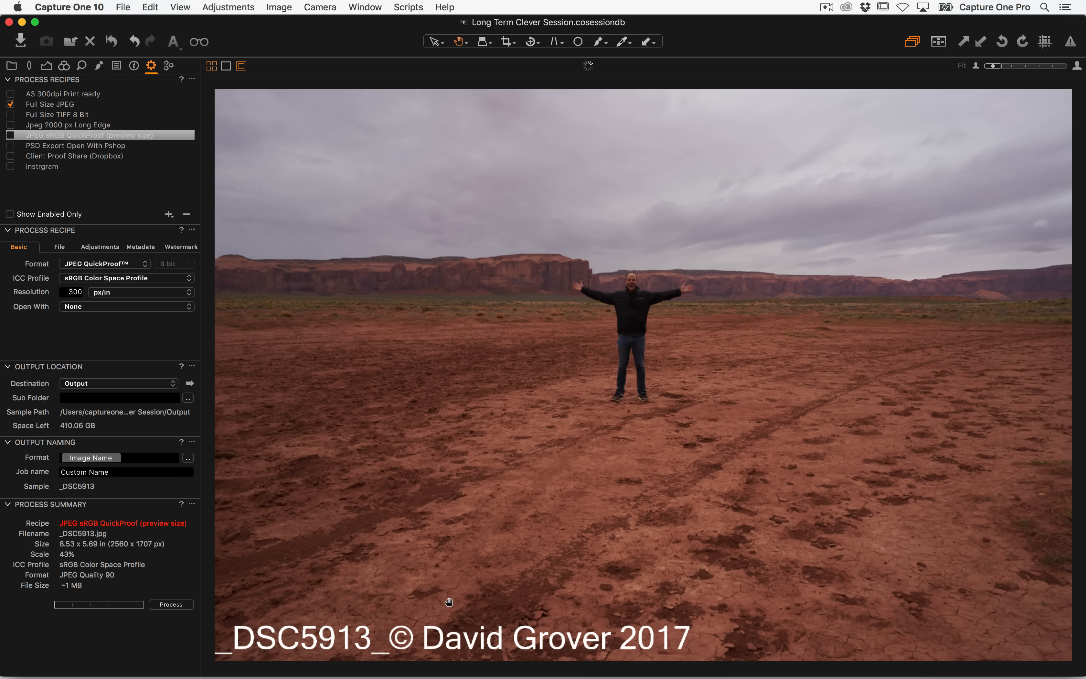
pyautogui.press('super+Left')
pyautogui.press('super+Left')
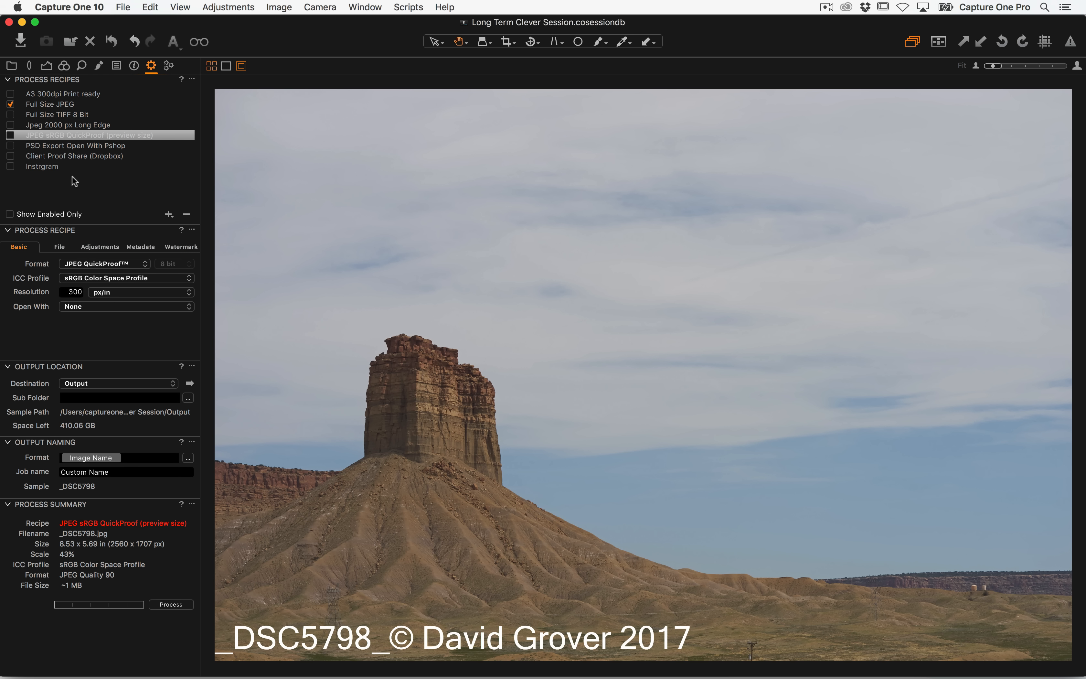
# Open the QuickProof recipe's watermark settings and inspect the watermark kind options
pyautogui.click(177, 246)
pyautogui.click(108, 264)
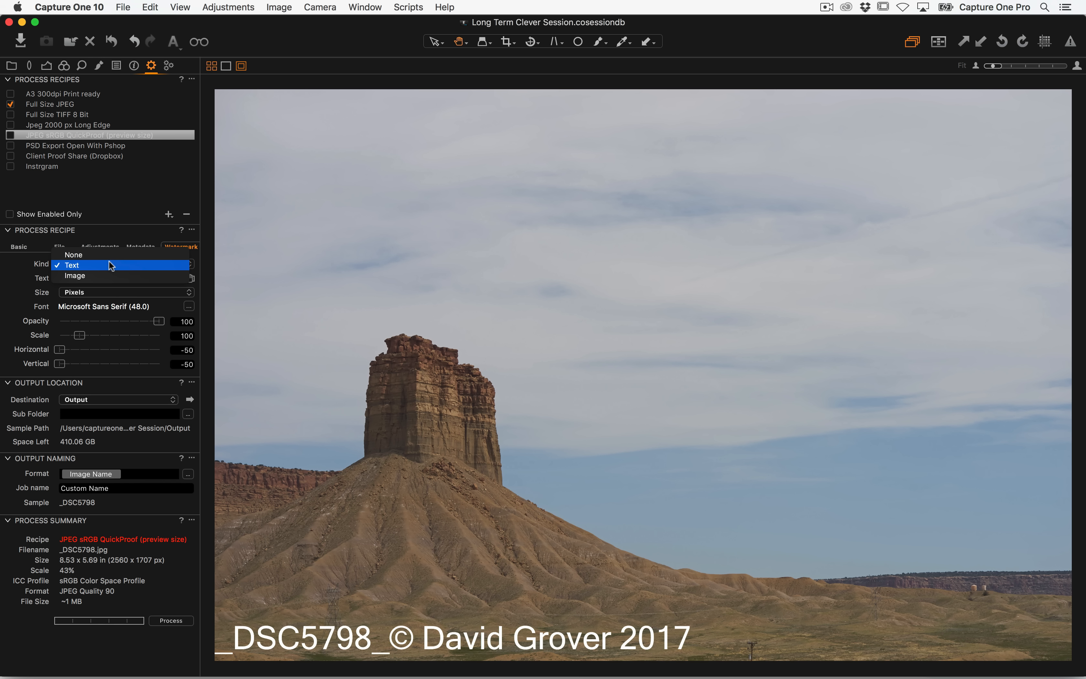
pyautogui.click(17, 257)
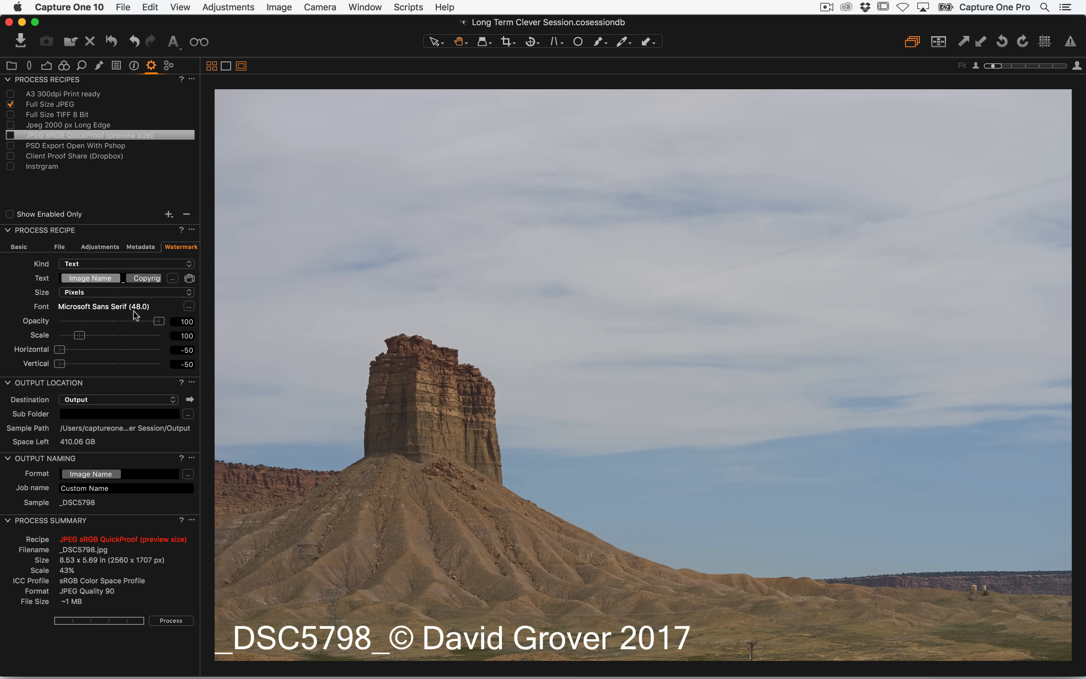
# Examine the text tokens in the QuickProof recipe's watermark text field
pyautogui.press('Right')
pyautogui.press('Right')
pyautogui.press('Right')
pyautogui.press('Right')
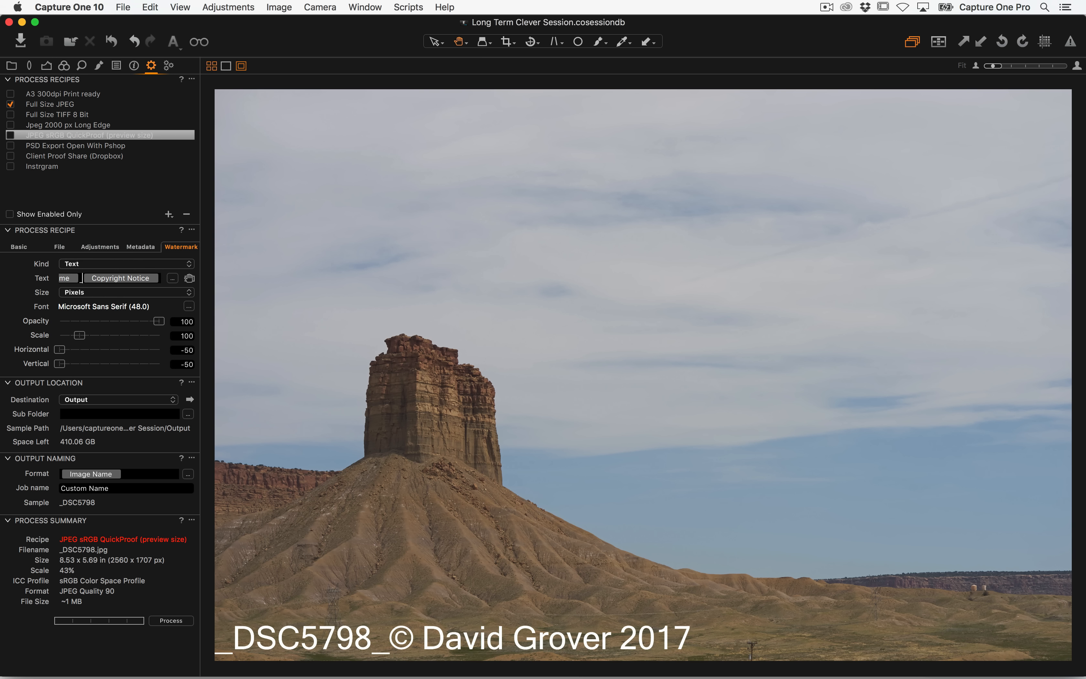
pyautogui.press('Left')
pyautogui.press('Left')
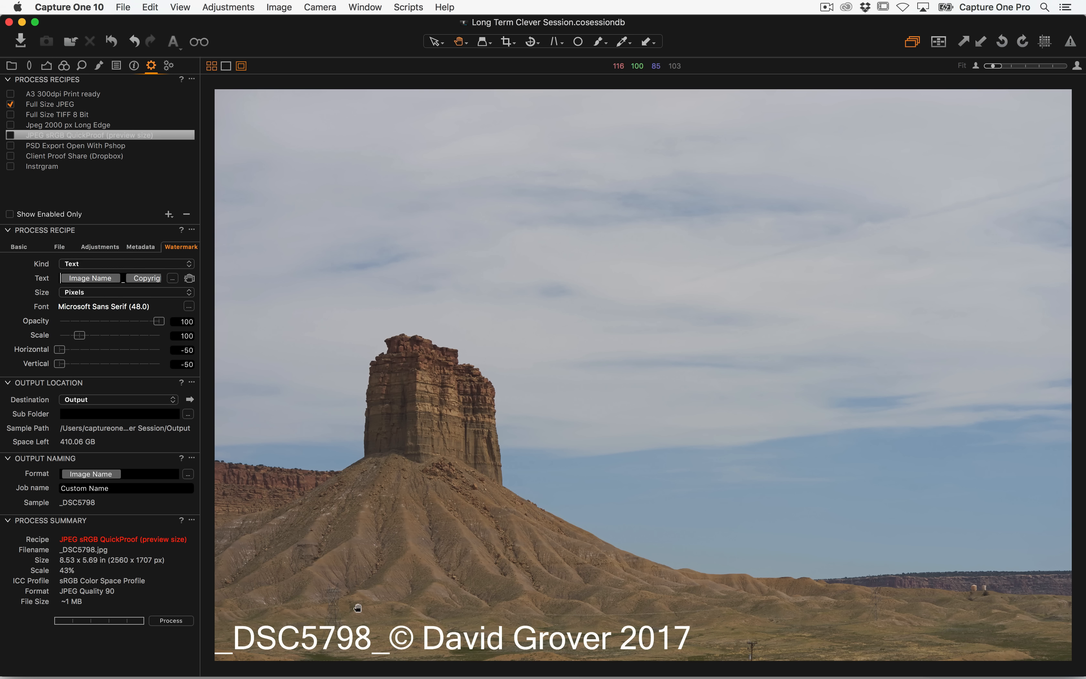
pyautogui.click(160, 278)
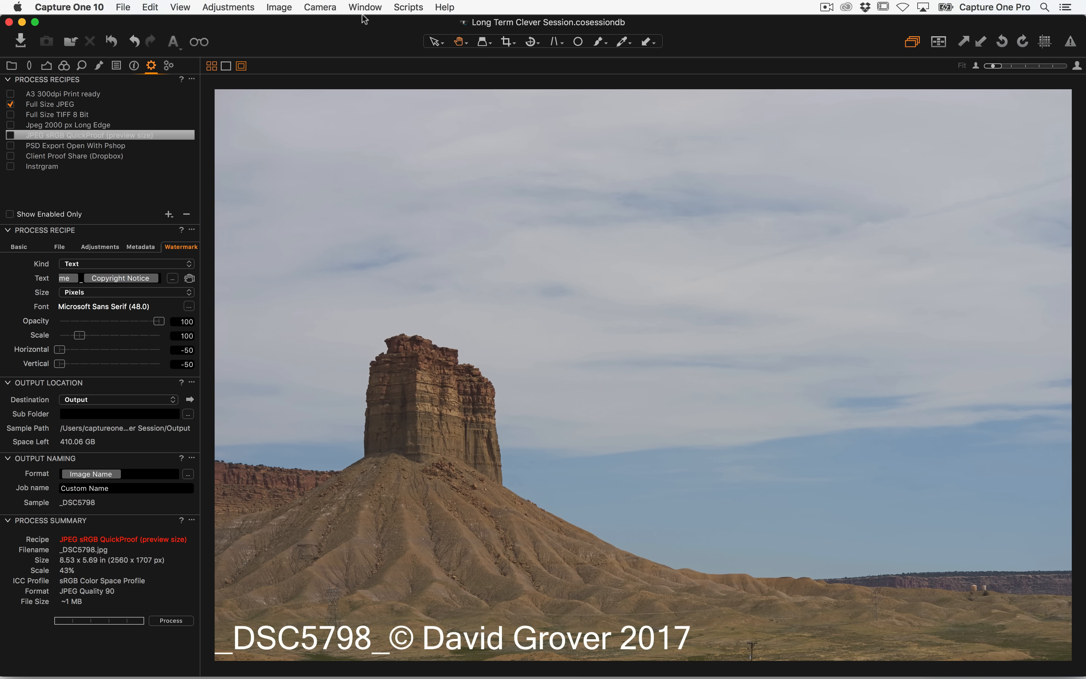
# Delete "Grover" from the current image's Copyright Notice metadata, leaving "© David 2017"
pyautogui.click(136, 67)
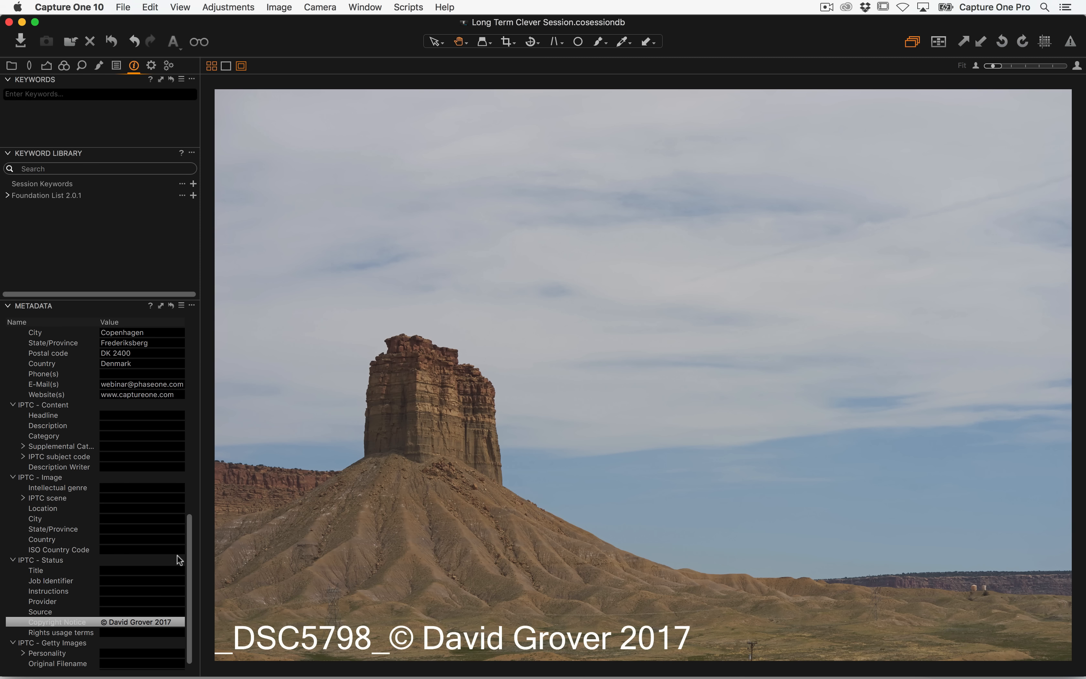
pyautogui.scroll(-1, 182, 575)
pyautogui.click(178, 612)
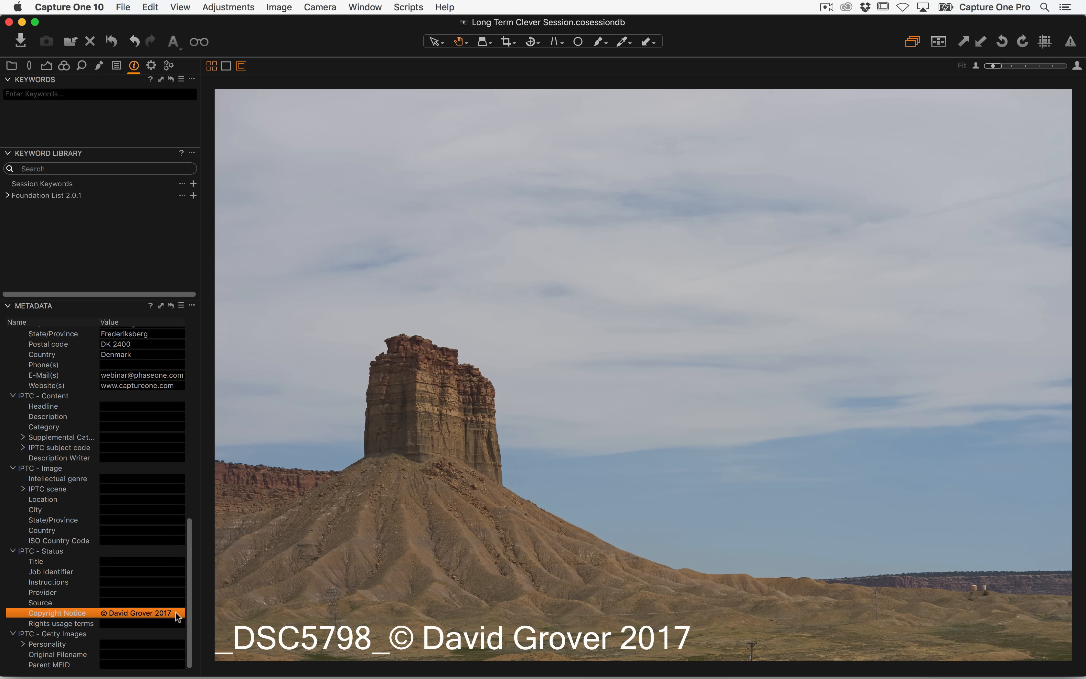
pyautogui.click(155, 596)
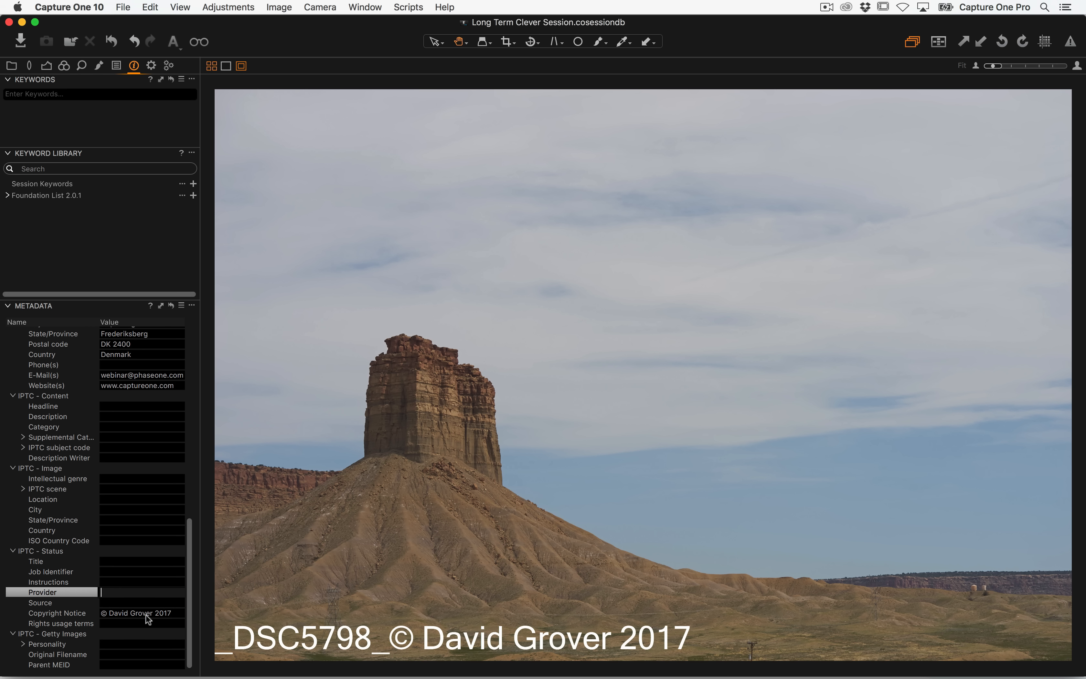
pyautogui.doubleClick(152, 613)
pyautogui.doubleClick(152, 613)
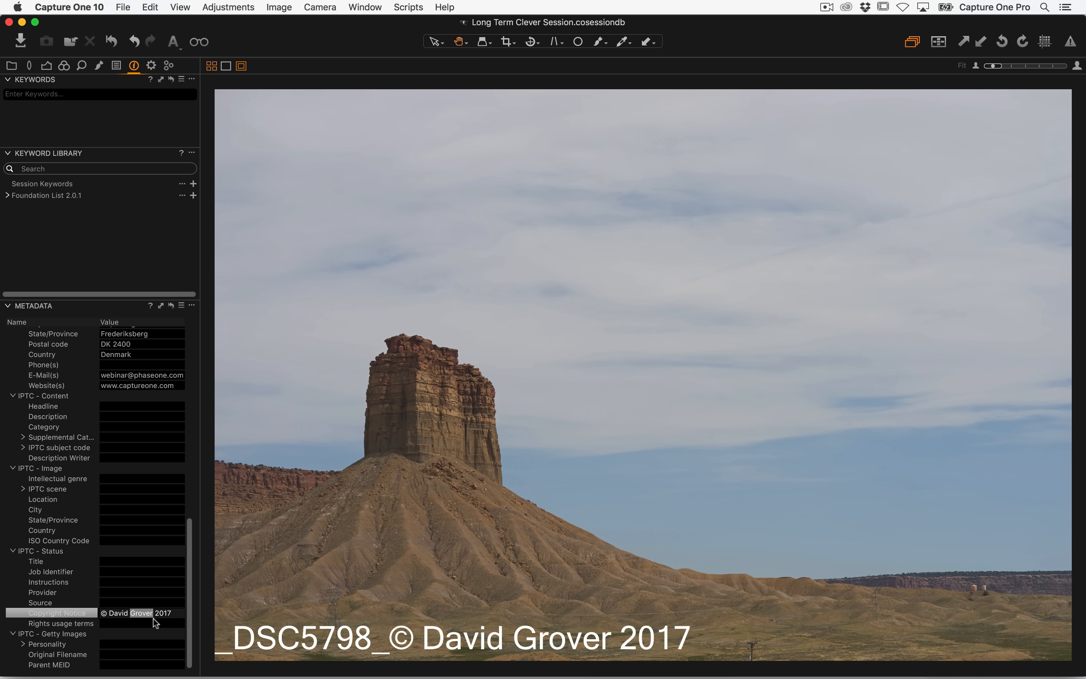
pyautogui.press('BackSpace')
pyautogui.press('Return')
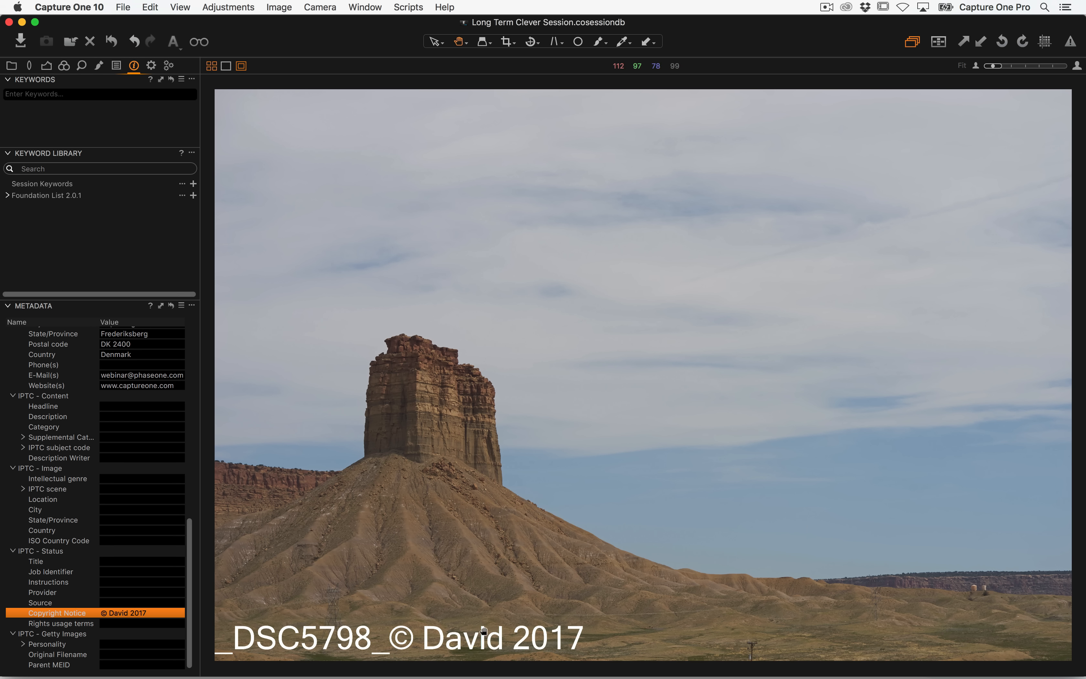
# Step to the neighbouring images and back to compare their watermark previews
pyautogui.press('super+Right')
pyautogui.press('super+Left')
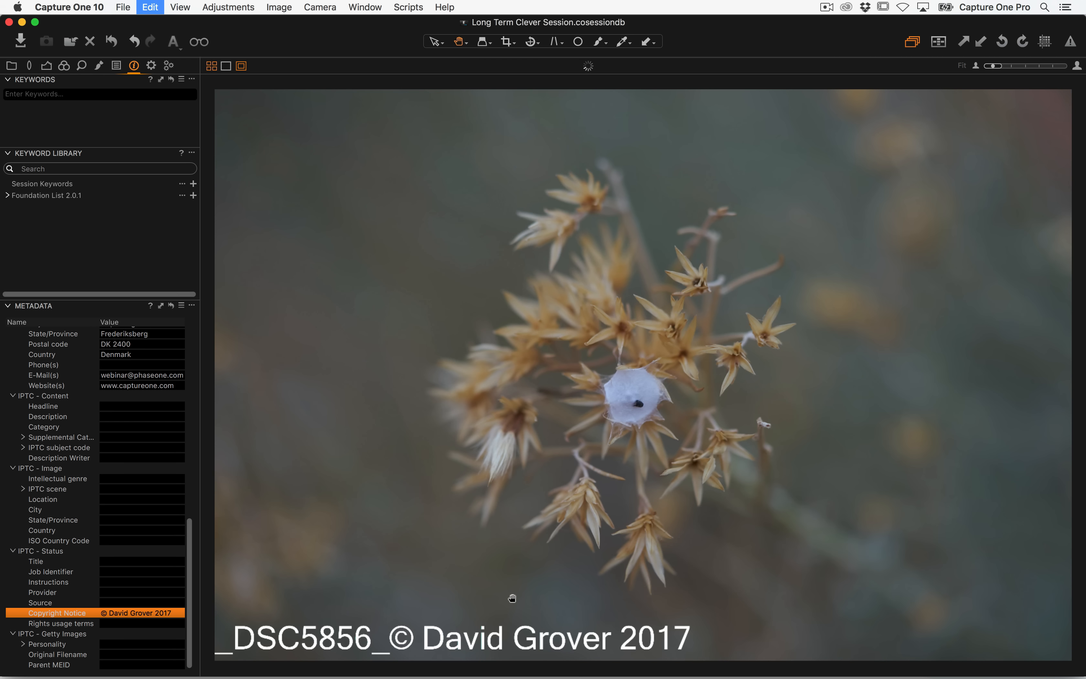
pyautogui.press('super+Right')
pyautogui.press('super+Right')
pyautogui.press('super+Left')
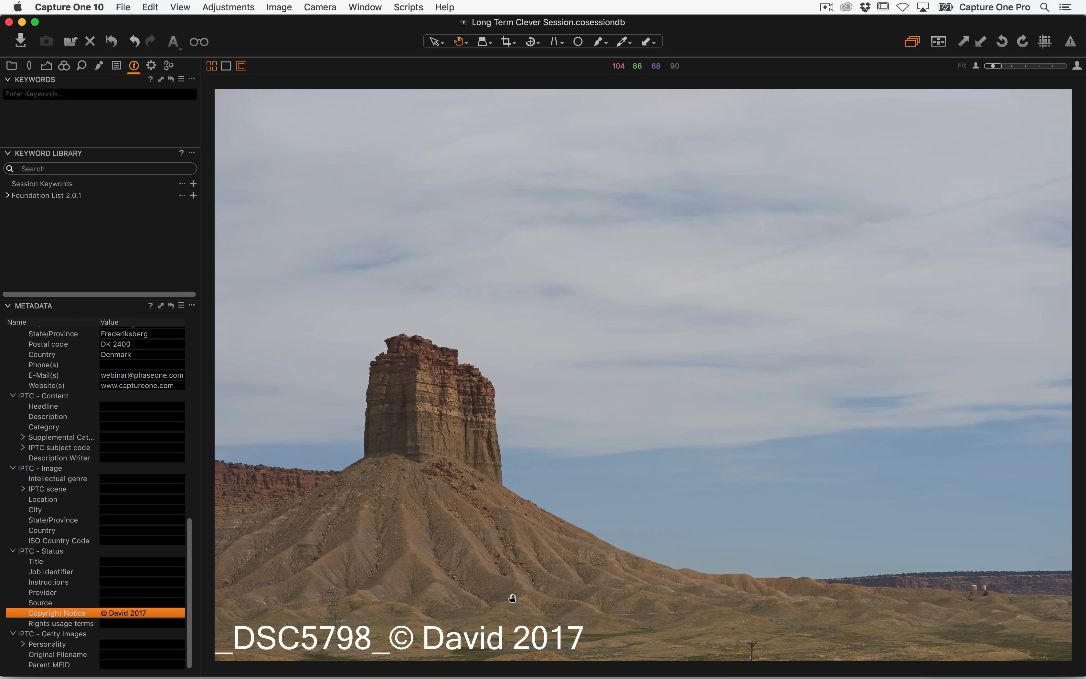
# Enable the JPEG sRGB QuickProof recipe alongside Full Size JPEG
pyautogui.click(152, 67)
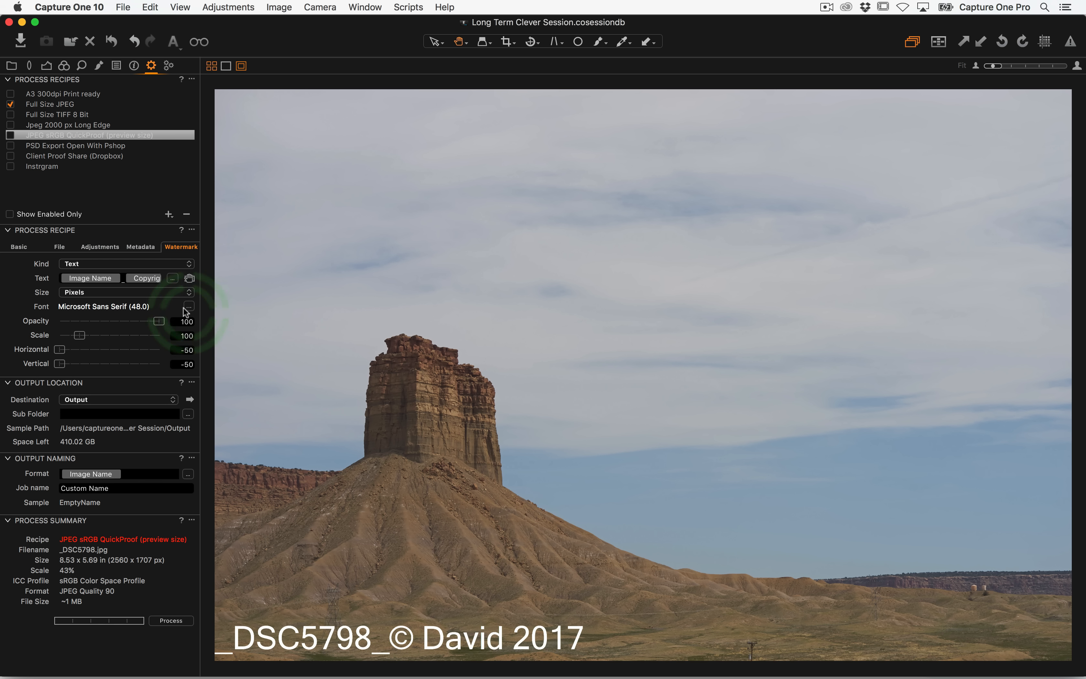
pyautogui.moveTo(156, 323); pyautogui.dragTo(223, 325)
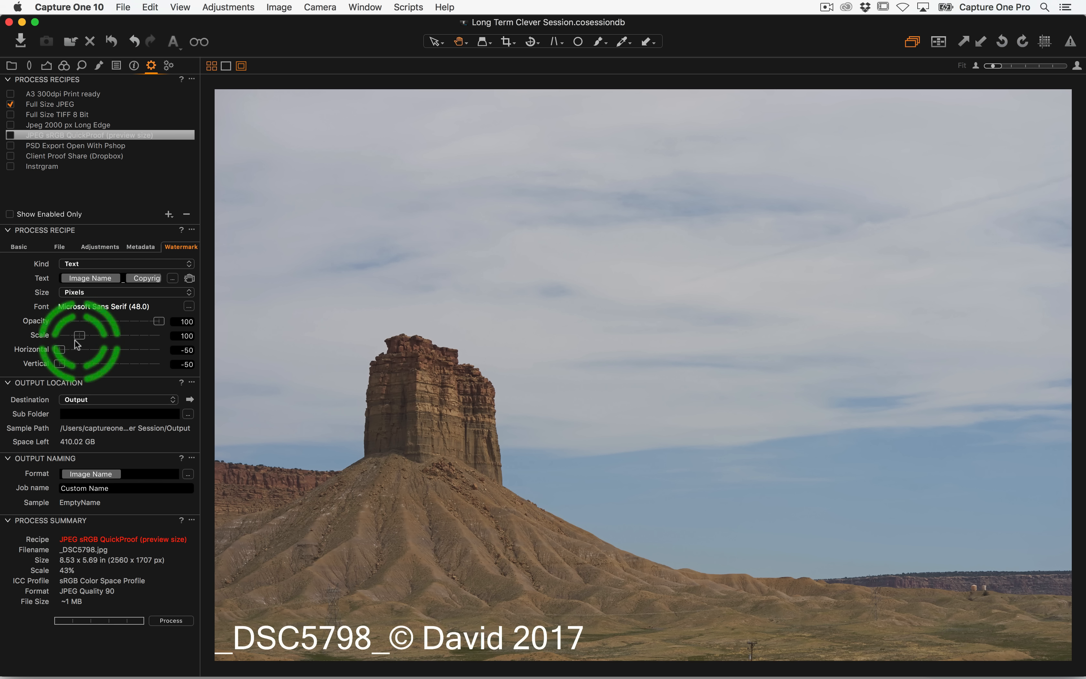
pyautogui.moveTo(63, 353)
pyautogui.mouseDown()
pyautogui.moveTo(148, 350)
pyautogui.moveTo(60, 350)
pyautogui.mouseUp()
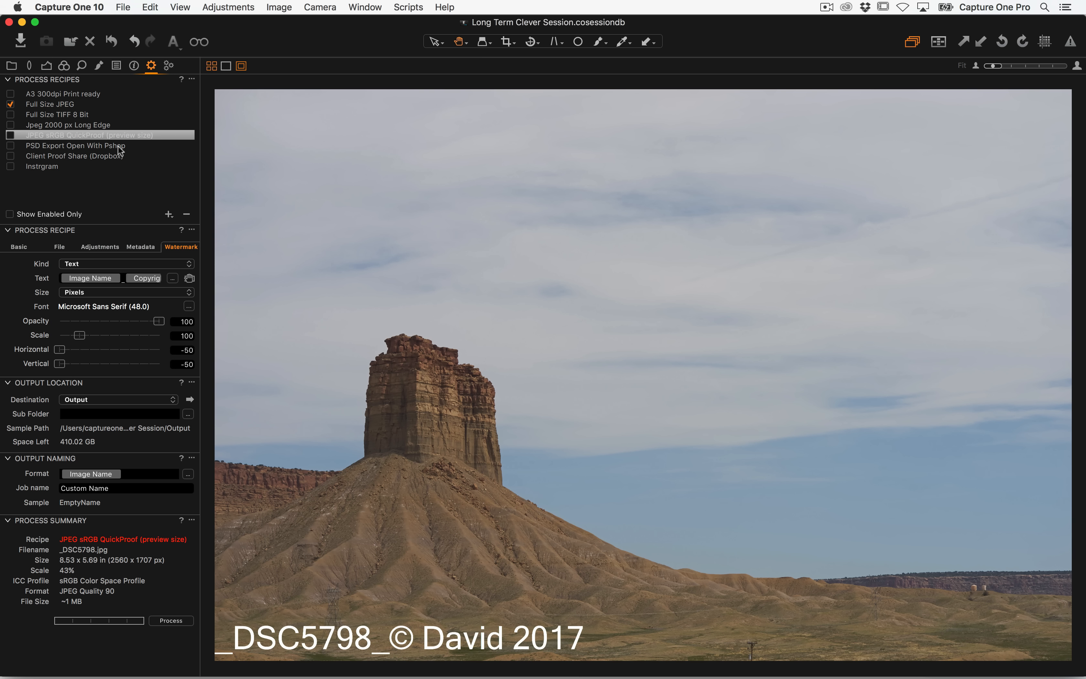
pyautogui.click(10, 135)
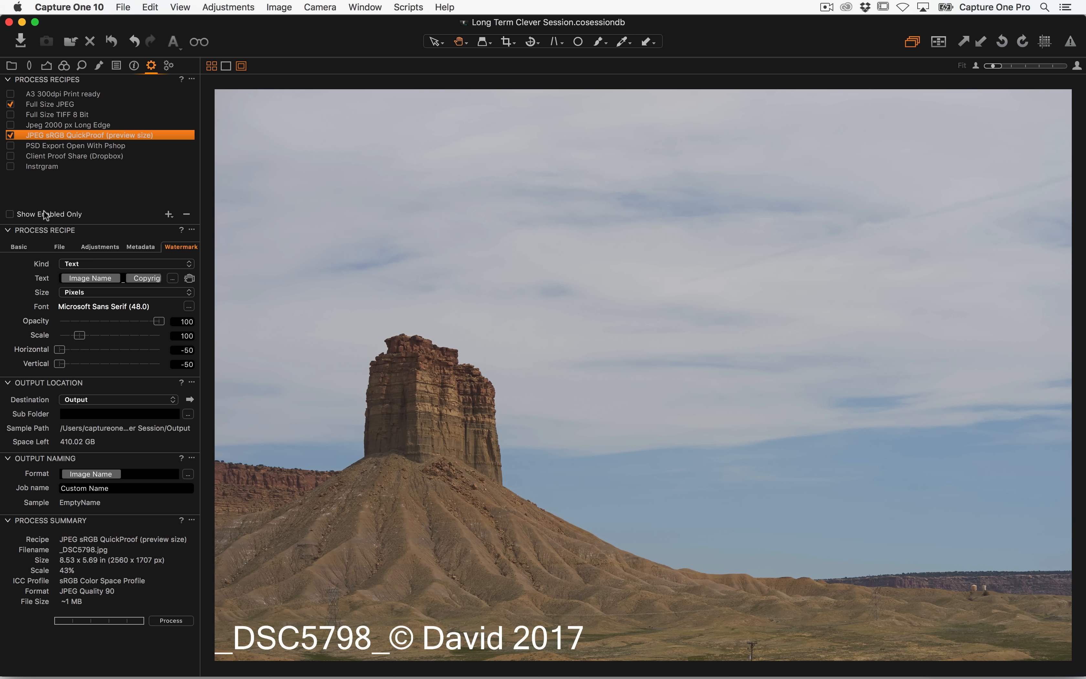
# Switch to the thumbnail grid and inspect the session's Output folder in Finder
pyautogui.press('alt+super+v')
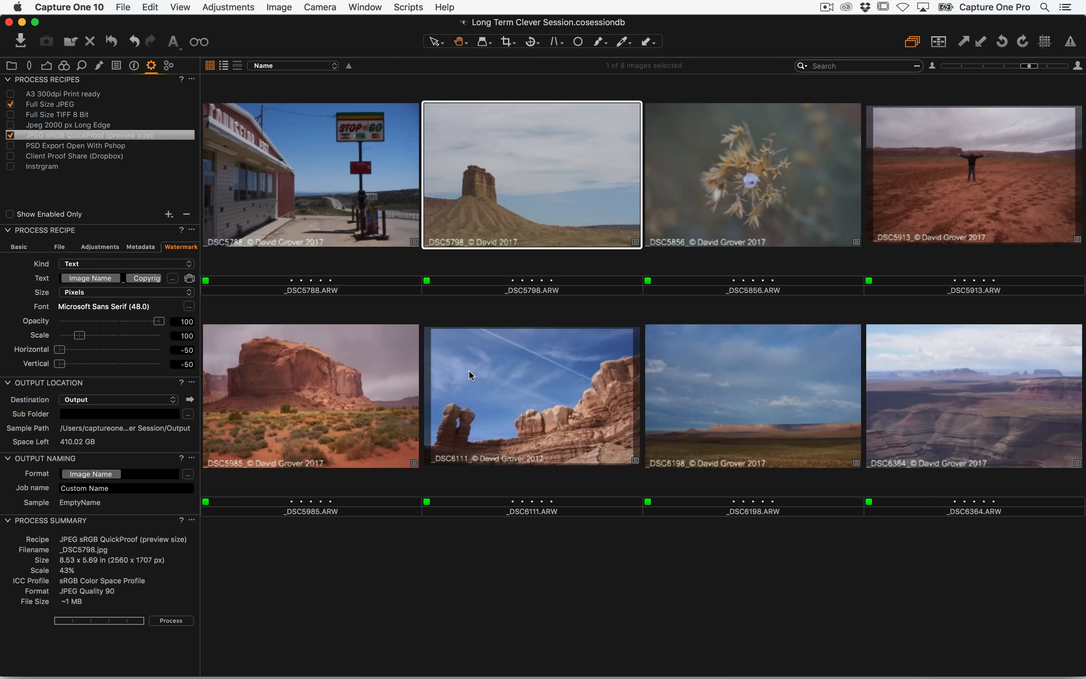
pyautogui.click(12, 66)
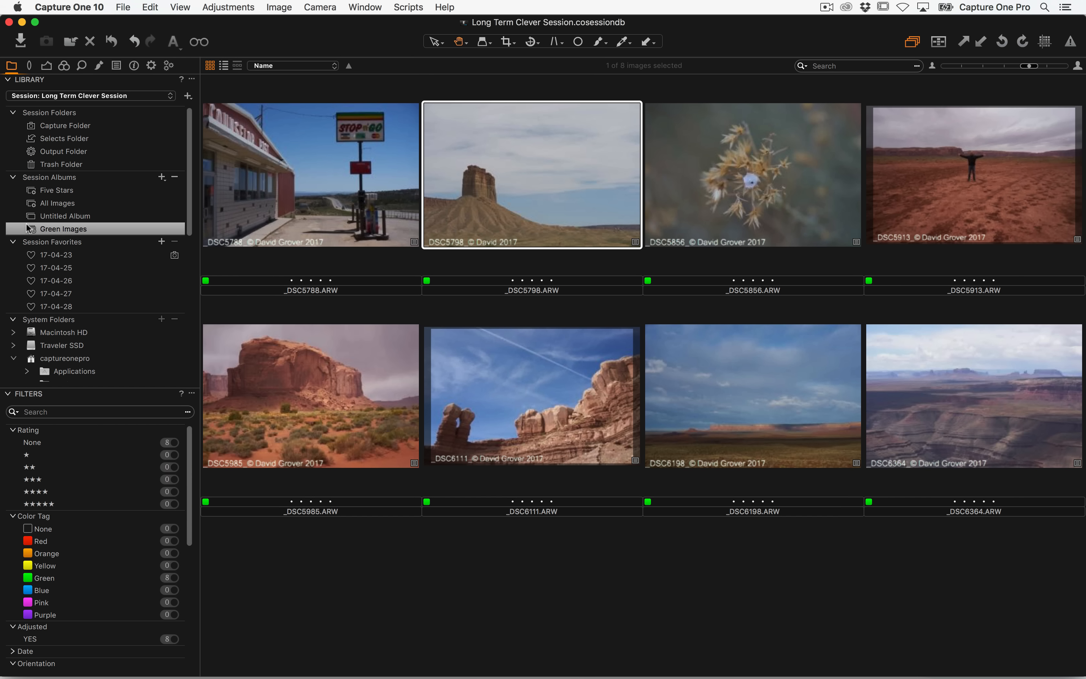
pyautogui.click(151, 65)
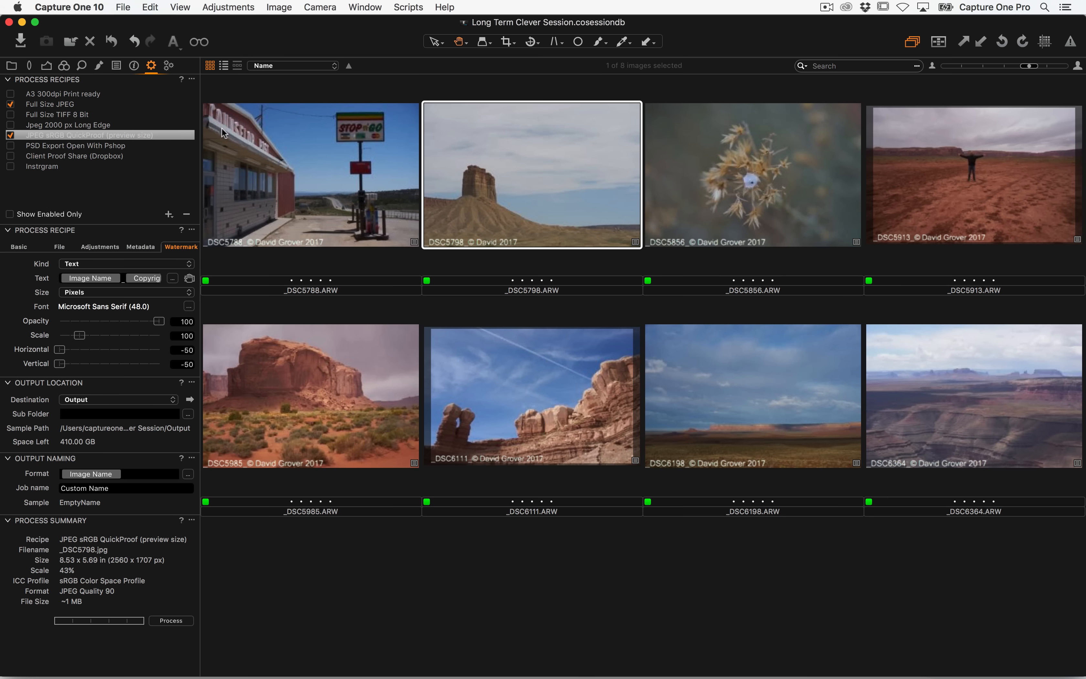
pyautogui.press('super+Tab')
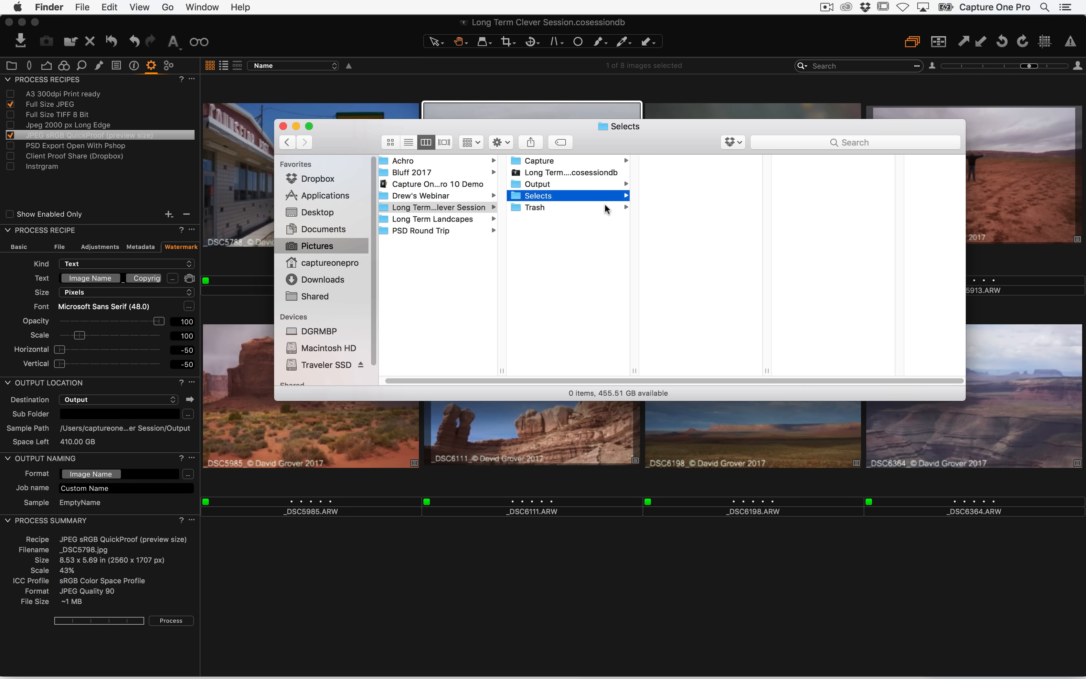
pyautogui.click(568, 185)
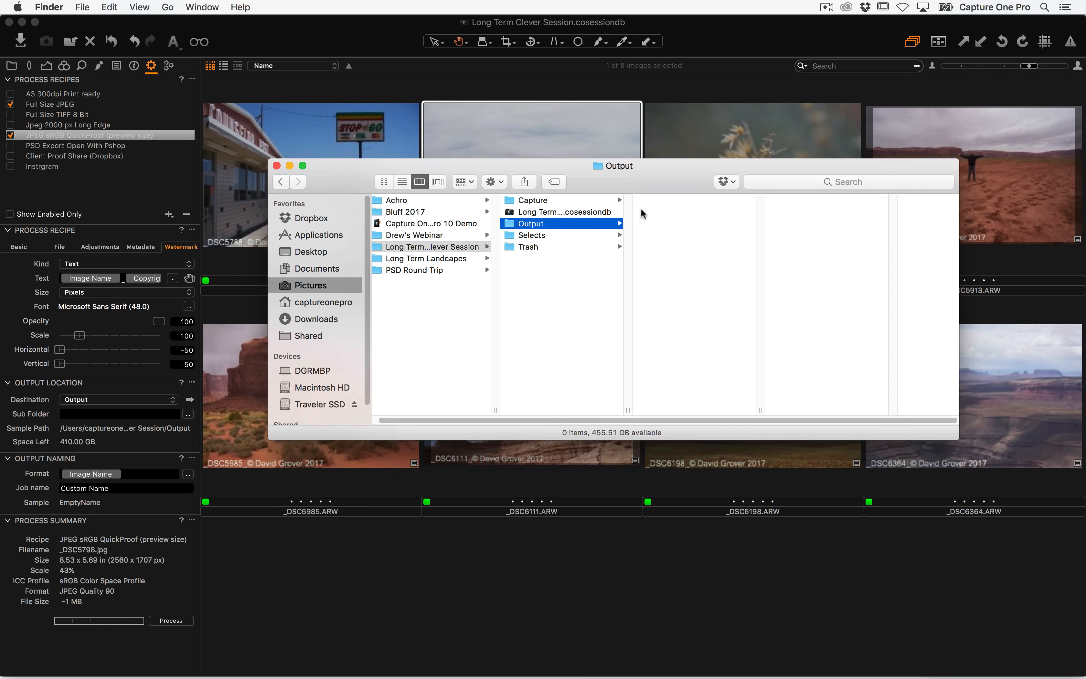
pyautogui.moveTo(636, 168); pyautogui.dragTo(607, 296)
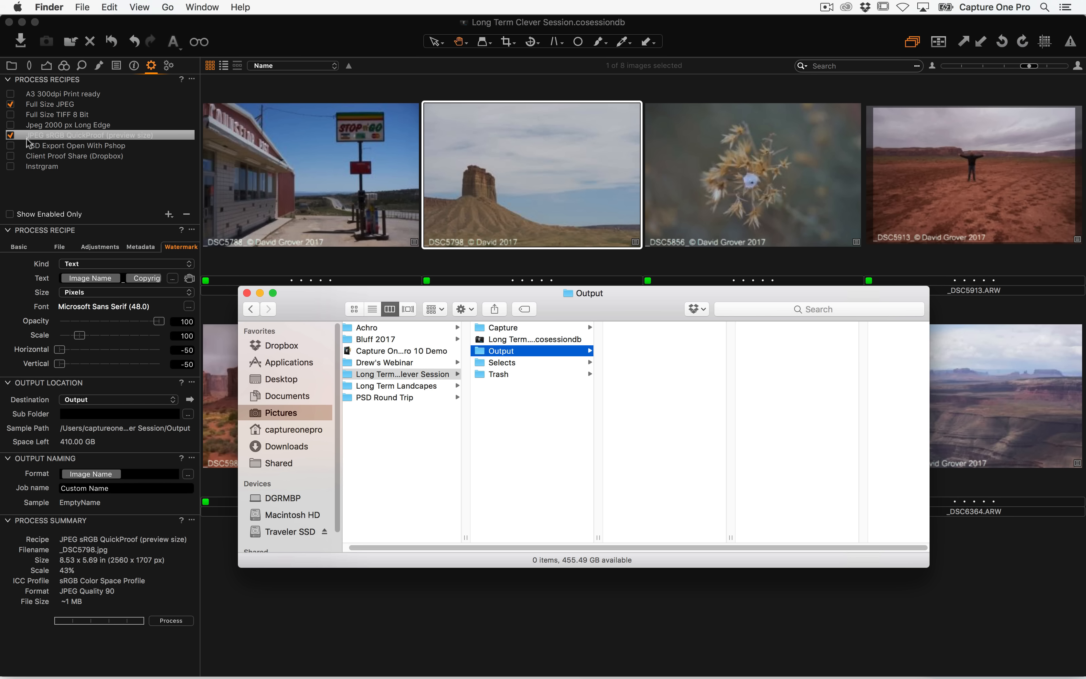
pyautogui.moveTo(586, 314); pyautogui.dragTo(580, 340)
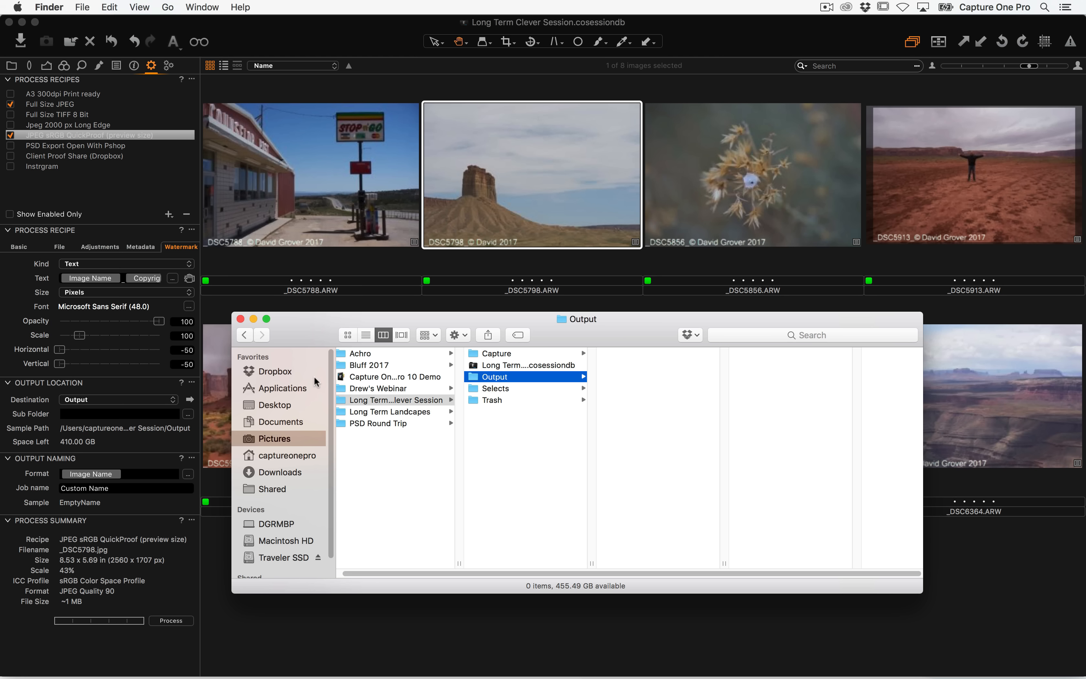
pyautogui.click(86, 414)
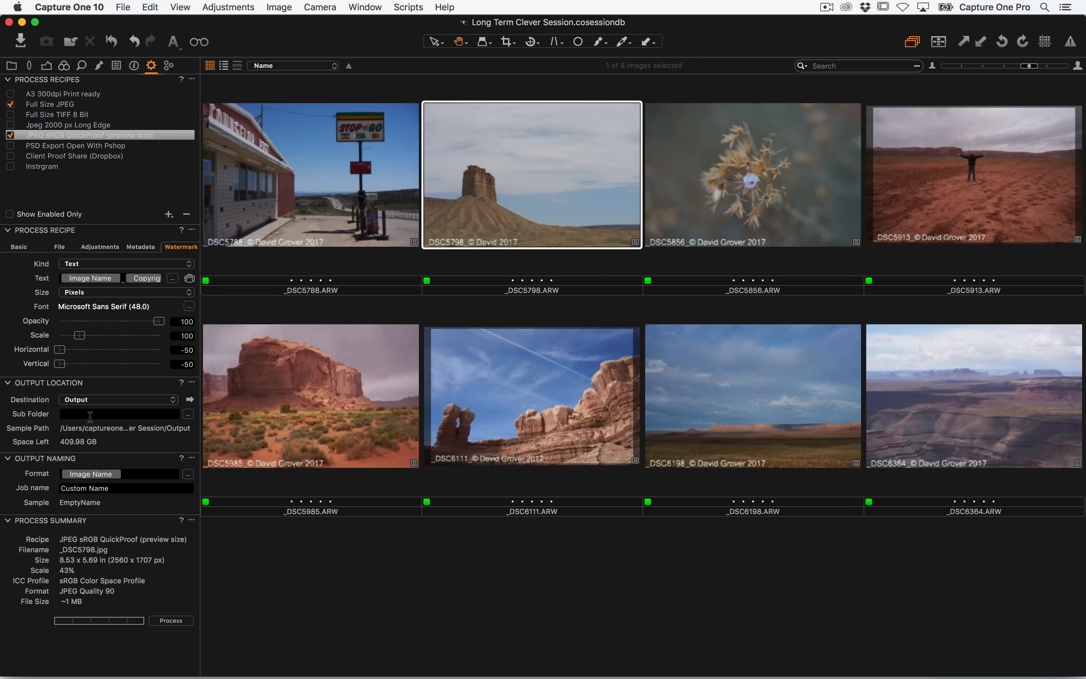
# Set the QuickProof recipe's output sub folder to the Recipe Name token and reveal the output location in Finder
pyautogui.click(115, 414)
pyautogui.write('Re')
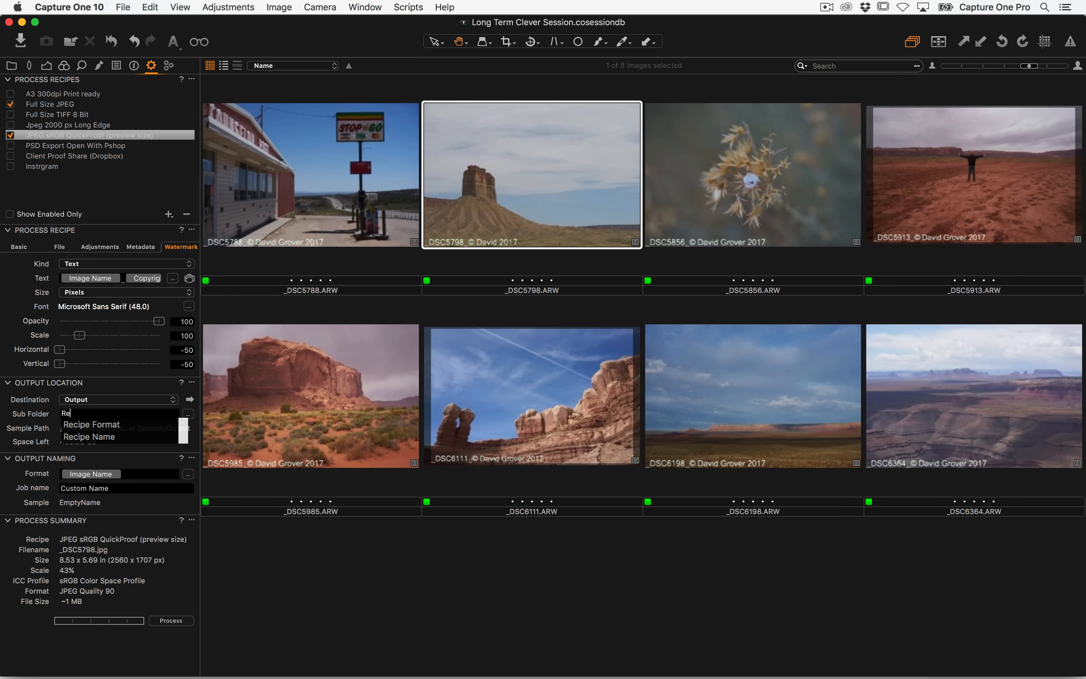
pyautogui.press('Down')
pyautogui.press('Down')
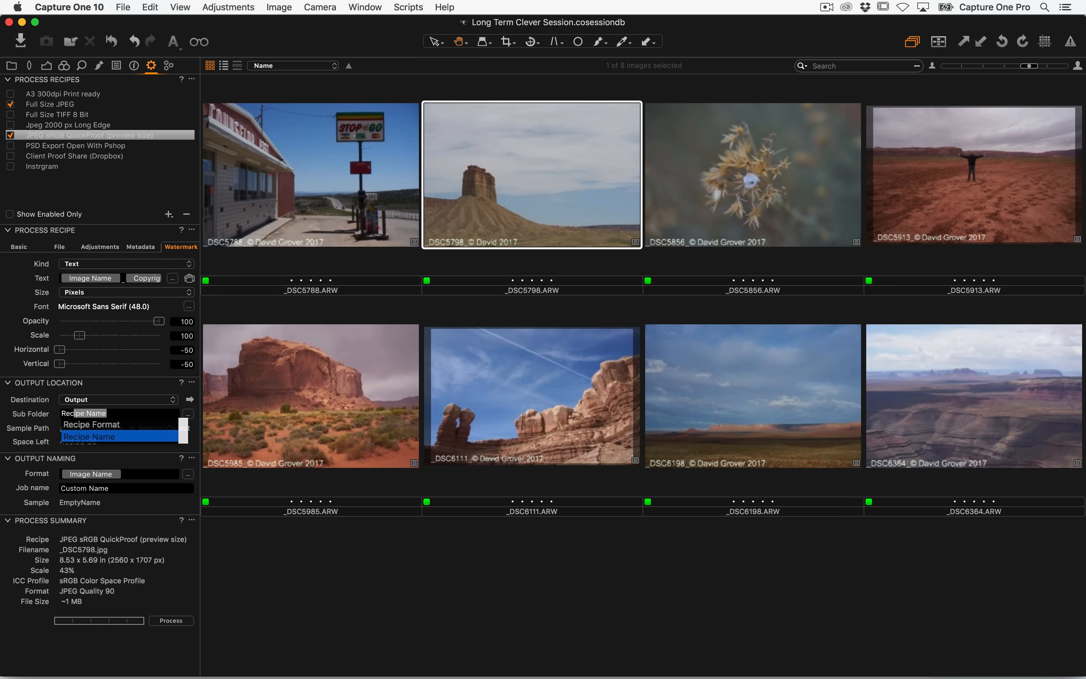
pyautogui.press('Return')
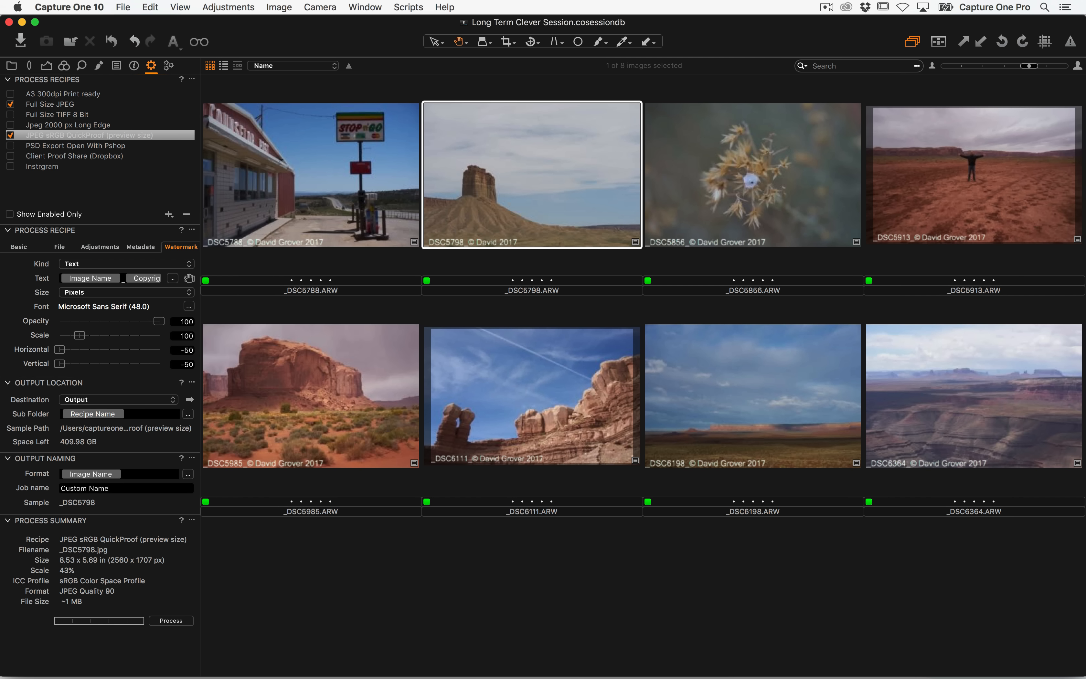
pyautogui.click(190, 399)
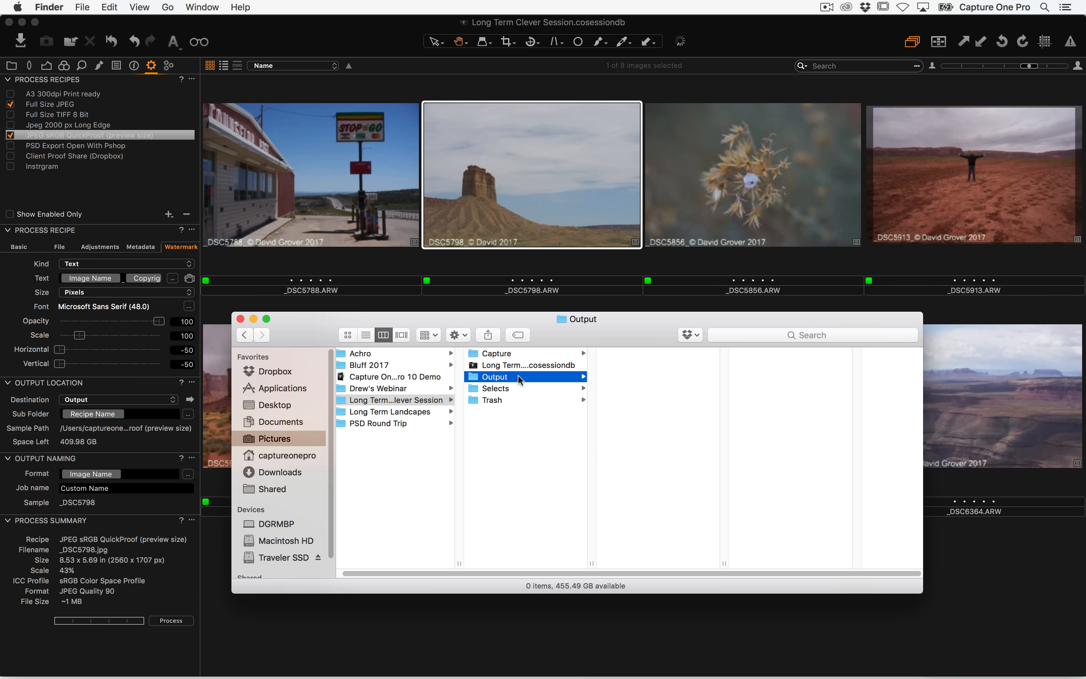
pyautogui.press('super+Tab')
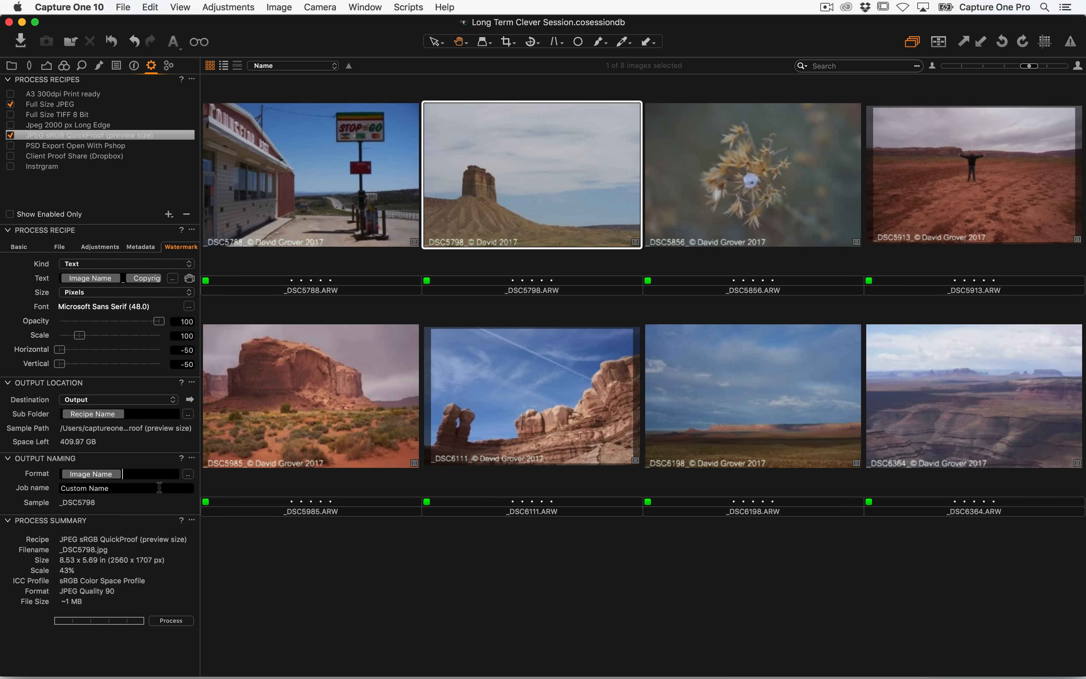
# Append an underscore and the Recipe Name token to the output naming format after Image Name
pyautogui.write('Re')
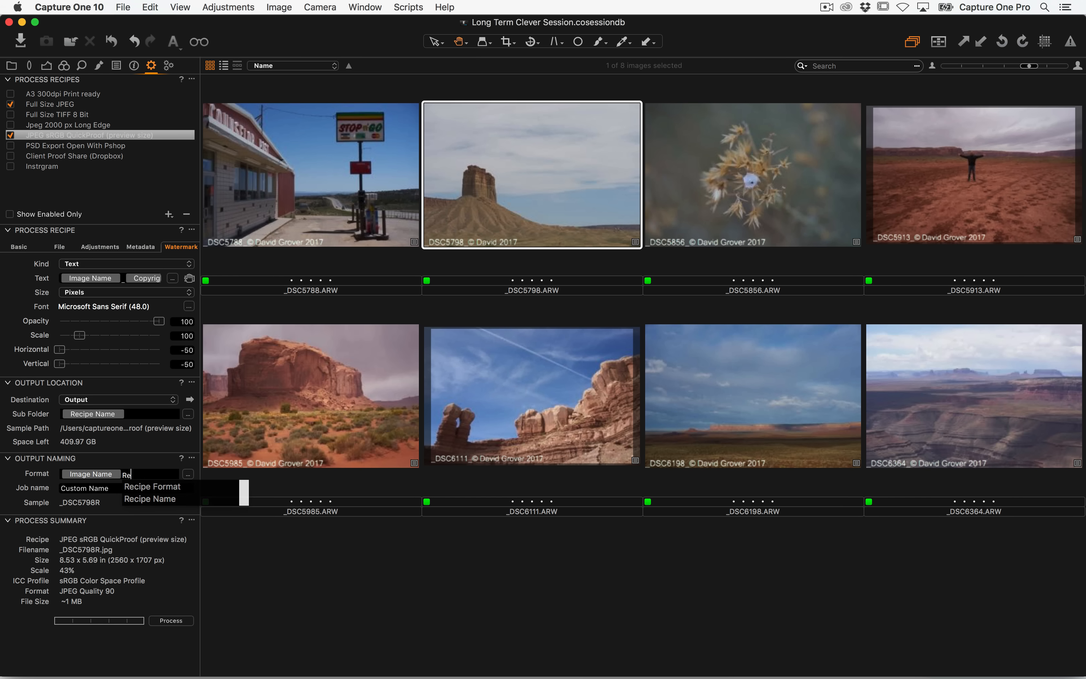
pyautogui.press('Down')
pyautogui.press('Return')
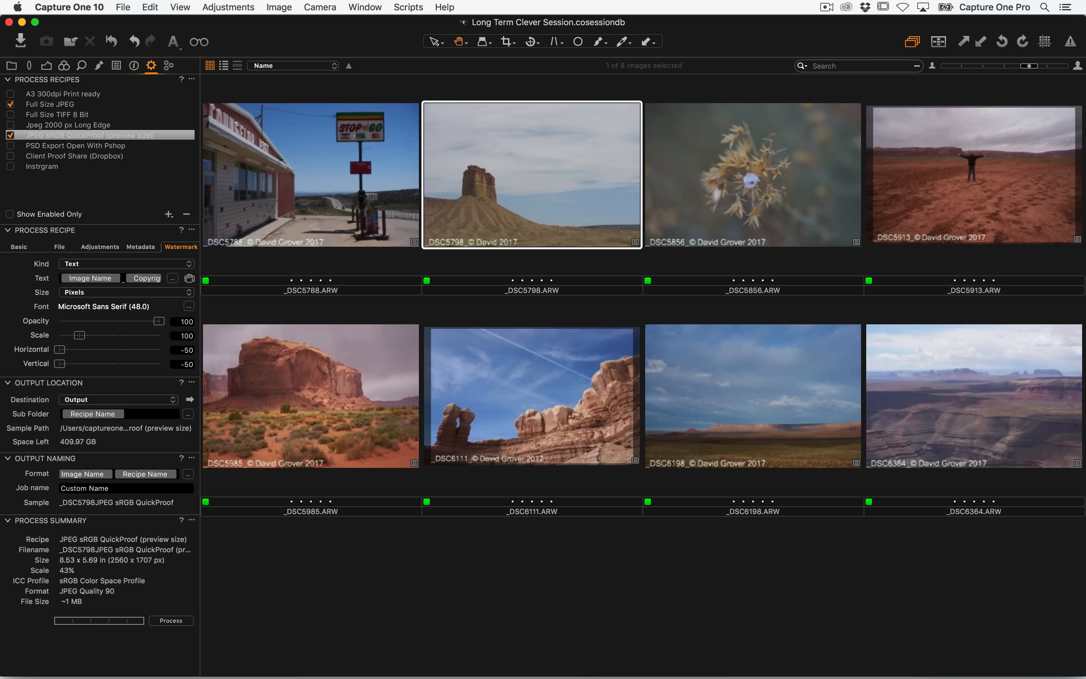
pyautogui.write('_')
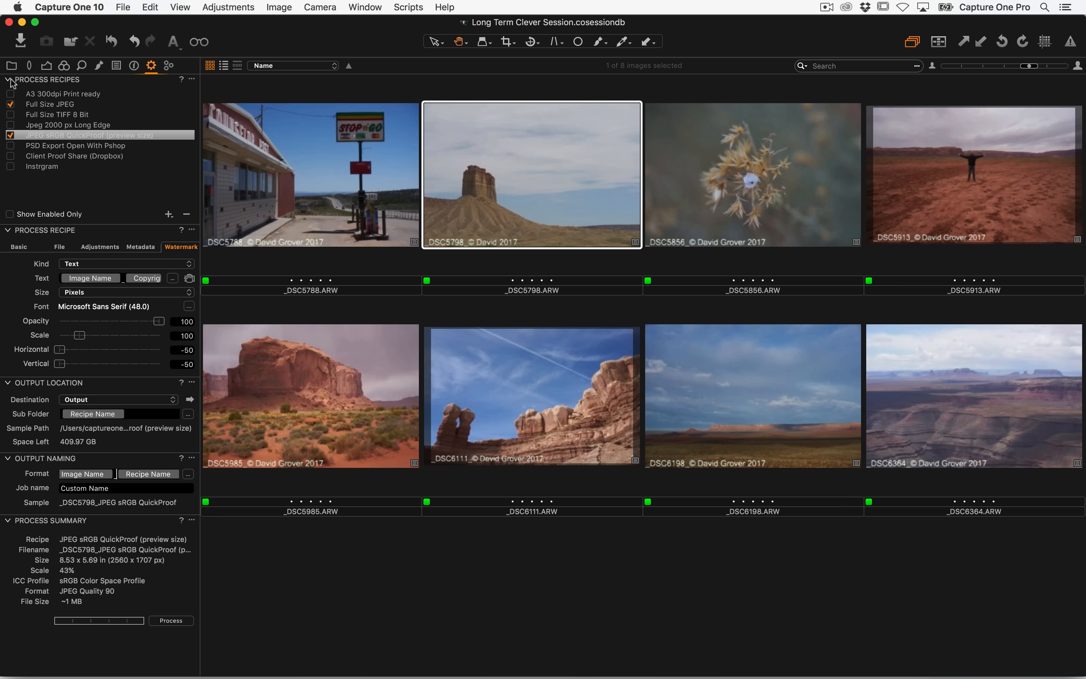
# Process the selected image with the enabled recipes, keeping the Output folder open in Finder
pyautogui.click(12, 66)
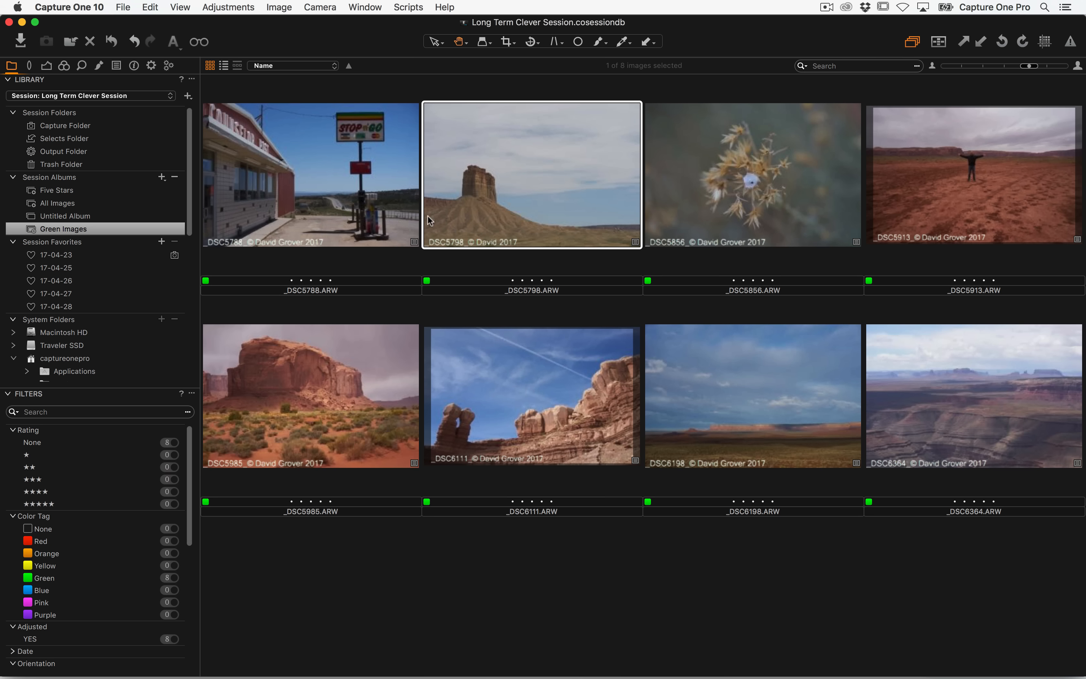
pyautogui.click(152, 66)
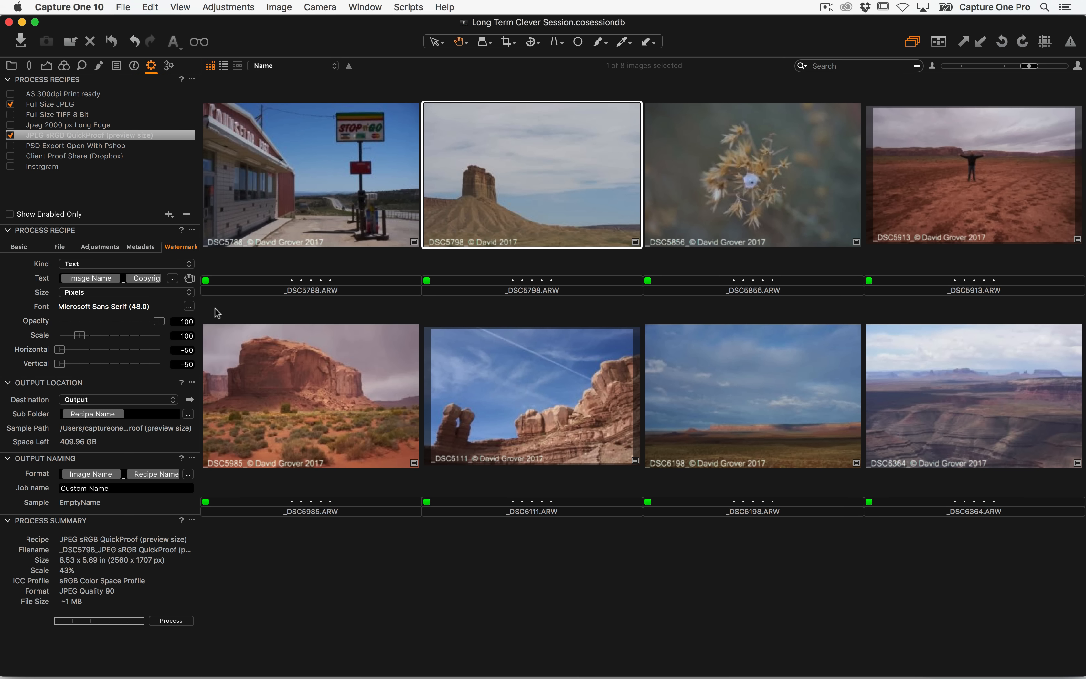
pyautogui.press('super+Tab')
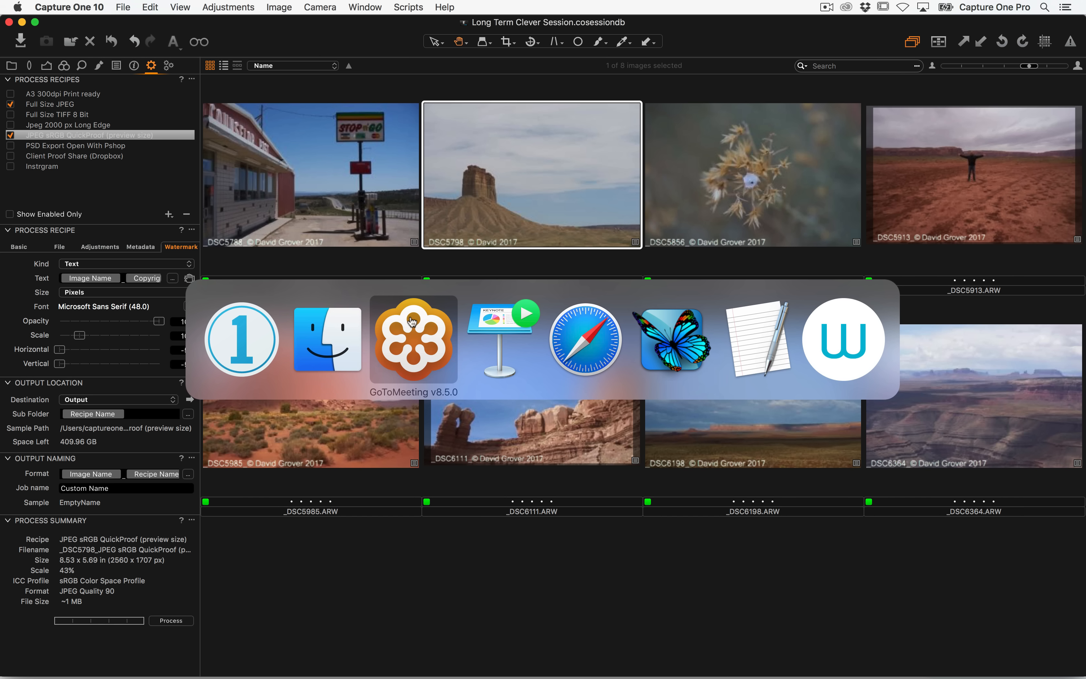
pyautogui.moveTo(558, 344); pyautogui.dragTo(550, 128)
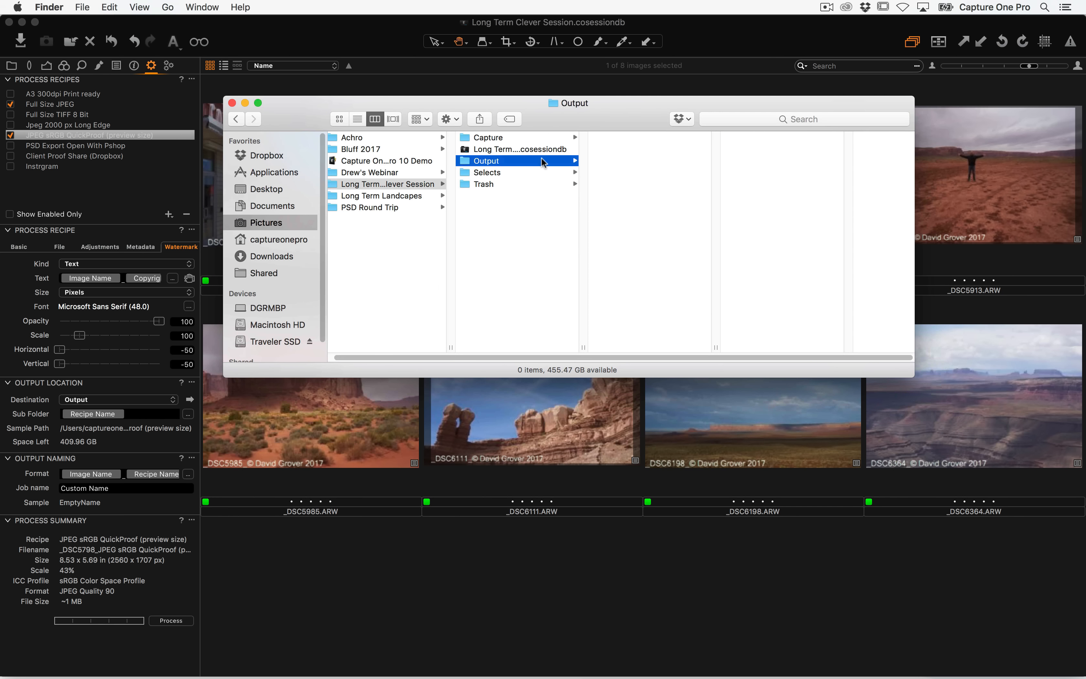
pyautogui.click(176, 621)
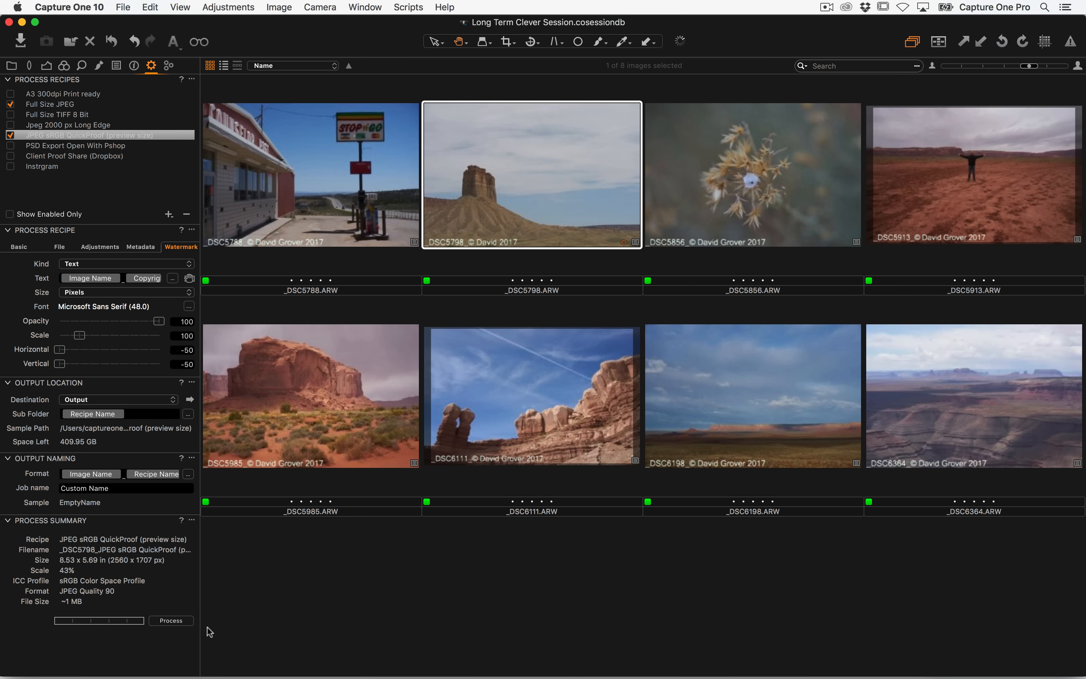
# Inspect the processed JPEGs inside each recipe's sub folder of the session's Output folder in Finder
pyautogui.press('super+Tab')
pyautogui.click(641, 139)
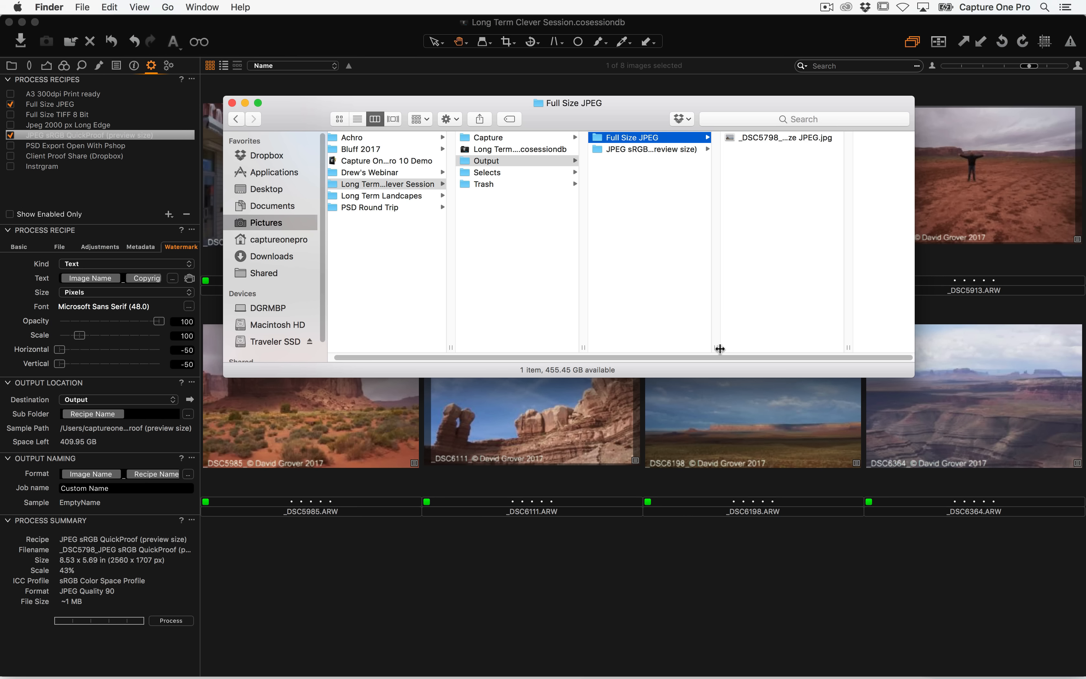
pyautogui.click(757, 356)
pyautogui.moveTo(717, 348); pyautogui.dragTo(820, 347)
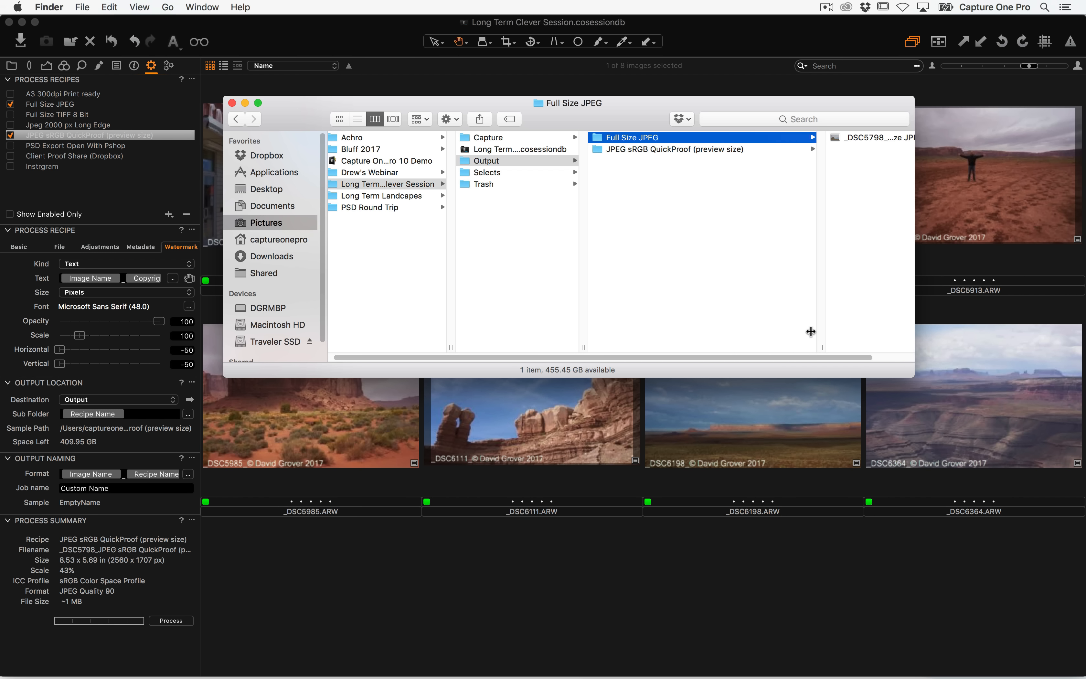
pyautogui.moveTo(628, 108); pyautogui.dragTo(473, 114)
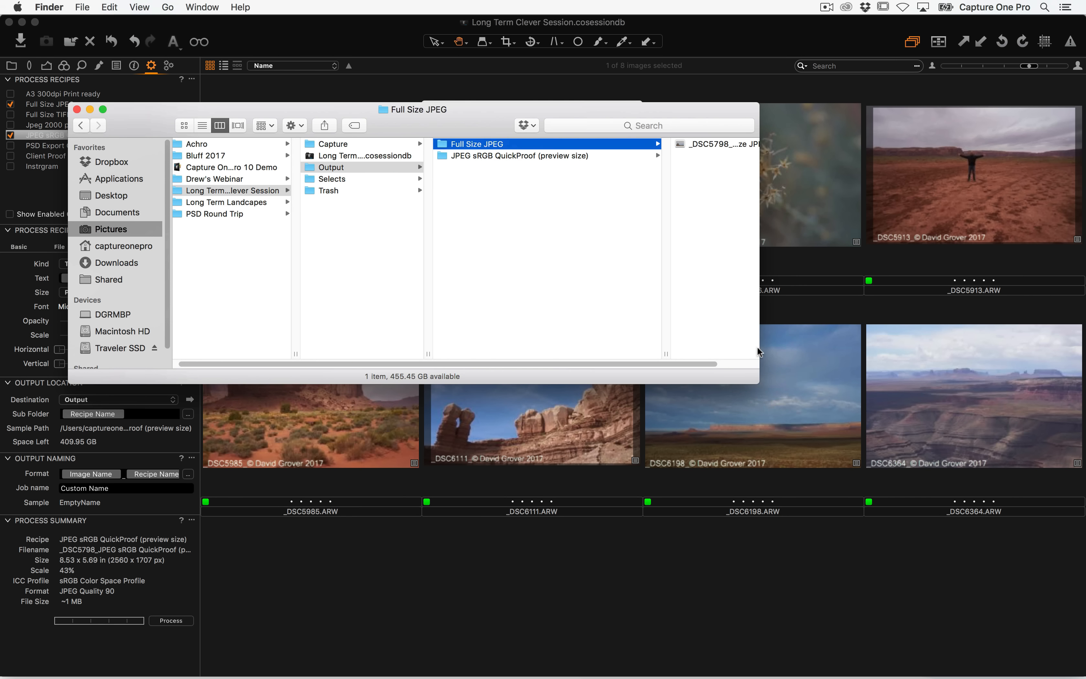
pyautogui.moveTo(757, 352); pyautogui.dragTo(933, 341)
pyautogui.click(588, 157)
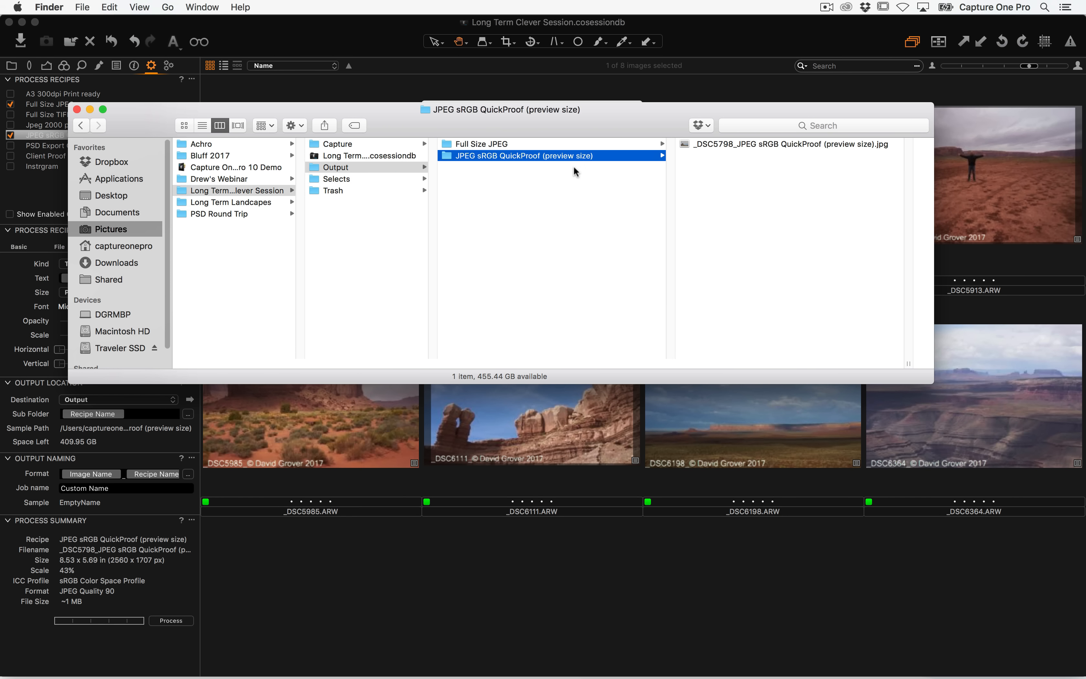
pyautogui.click(563, 143)
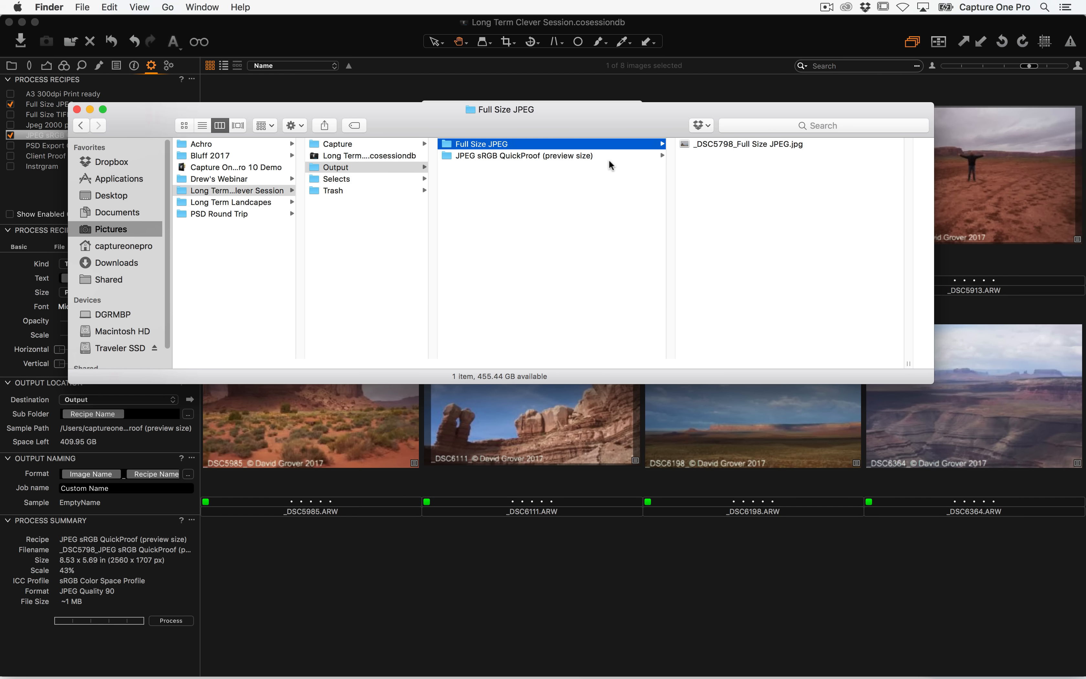
pyautogui.moveTo(593, 128); pyautogui.dragTo(703, 320)
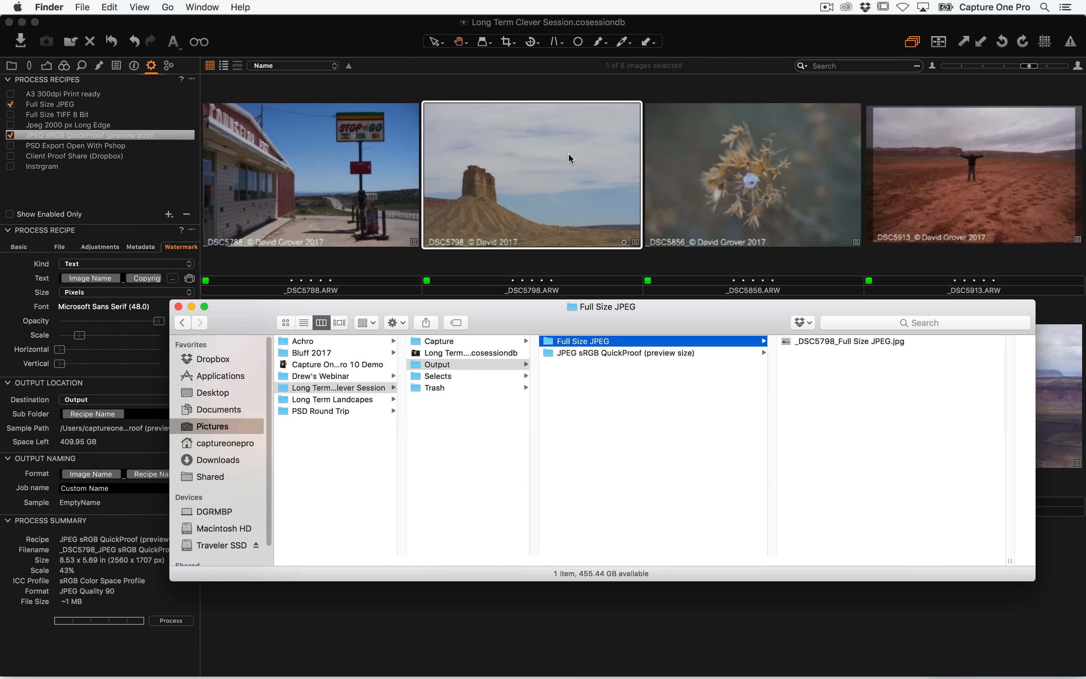
# Delete both recipe sub folders from the session's Output folder and close the extra Finder windows
pyautogui.click(680, 403)
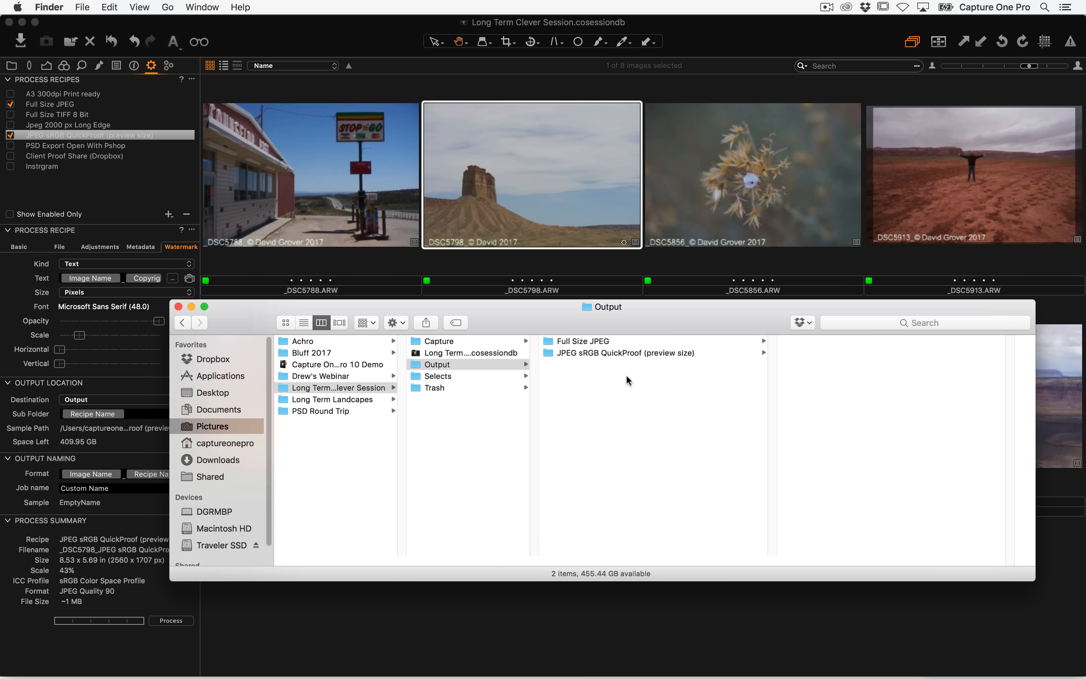
pyautogui.moveTo(626, 377); pyautogui.dragTo(621, 294)
pyautogui.press('cmd+o')
pyautogui.press('super+BackSpace')
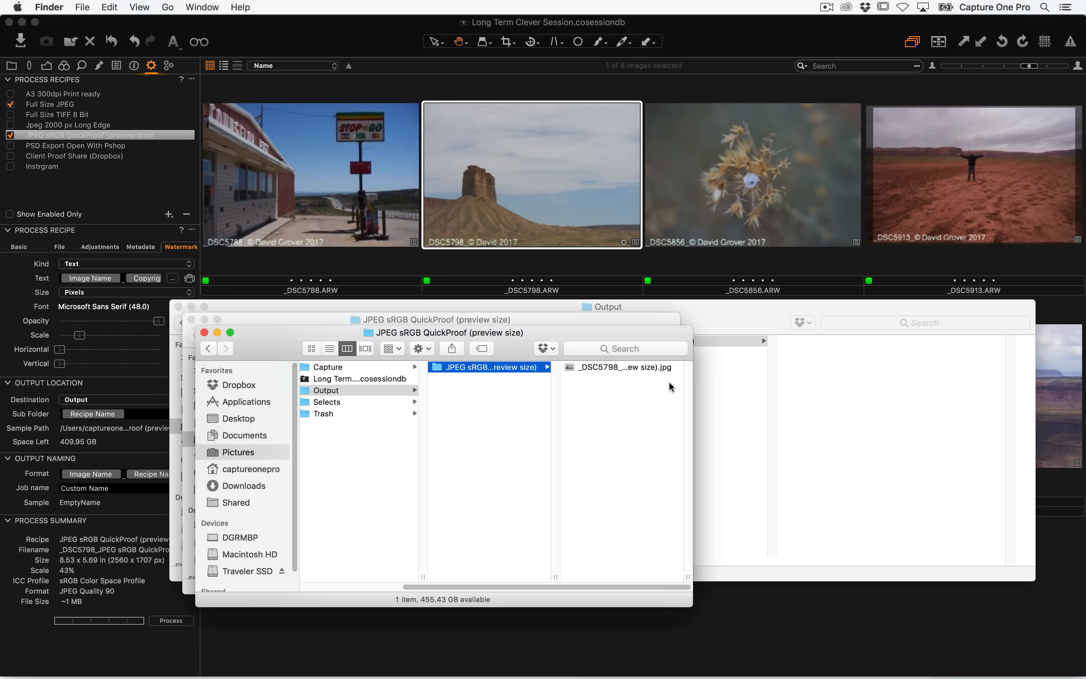
pyautogui.press('super+BackSpace')
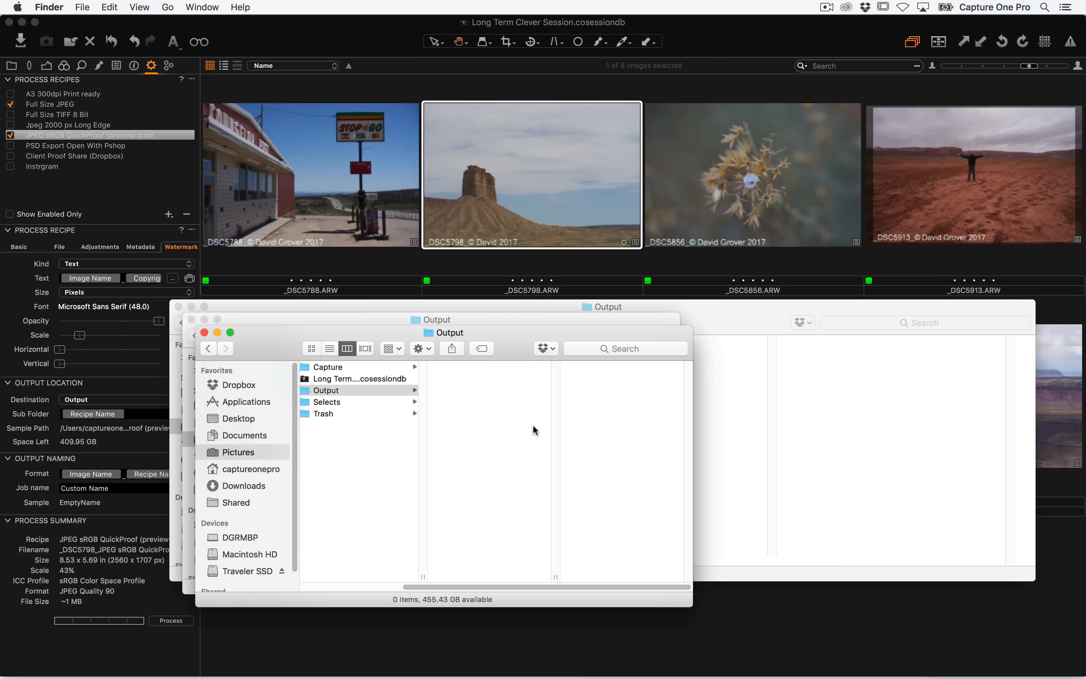
pyautogui.click(803, 419)
pyautogui.press('super+w')
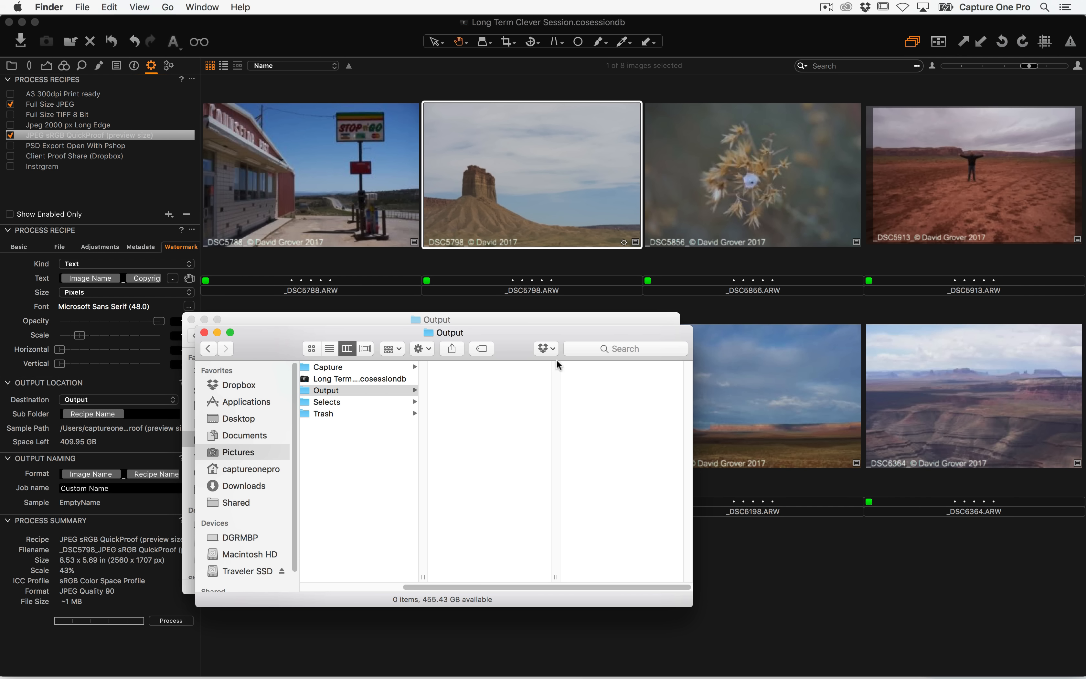
pyautogui.moveTo(506, 348); pyautogui.dragTo(767, 122)
pyautogui.click(283, 318)
pyautogui.press('super+w')
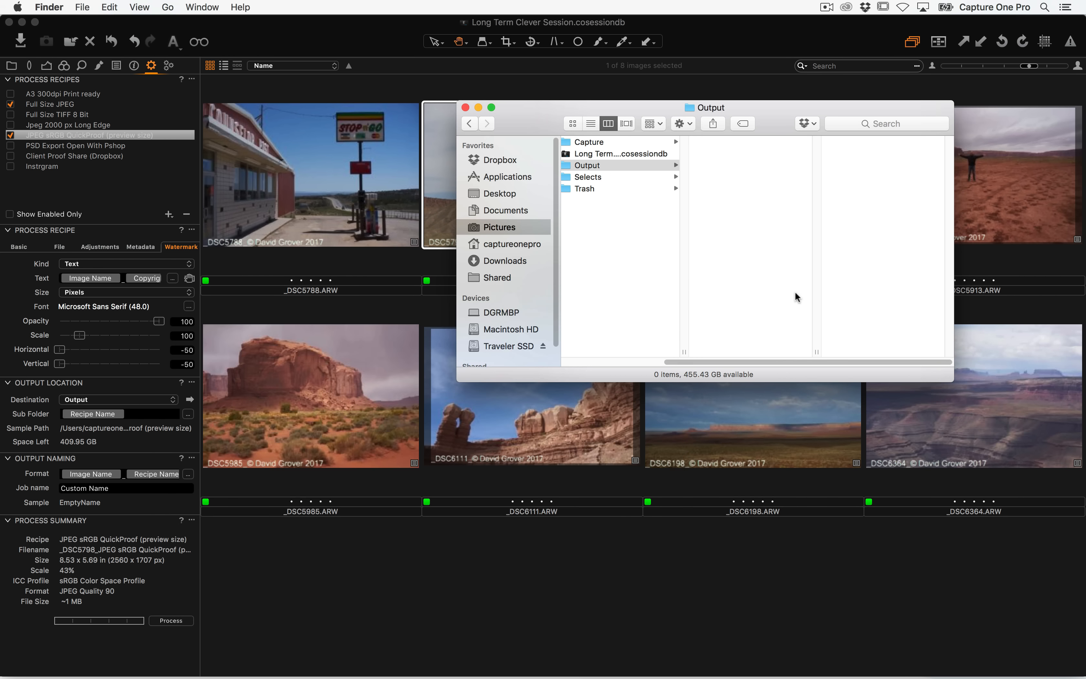
# Select all eight images and process them with the enabled recipes, revealing the output location in Finder
pyautogui.hscroll(-3, 677, 373)
pyautogui.hscroll(3, 675, 378)
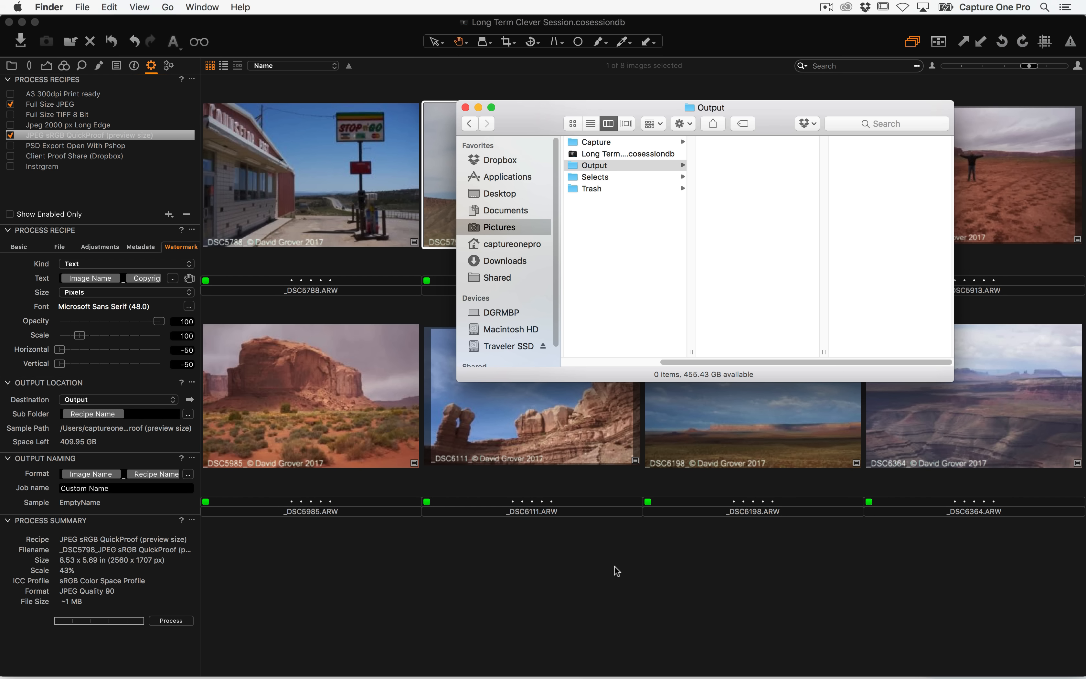
pyautogui.click(603, 580)
pyautogui.press('super+a')
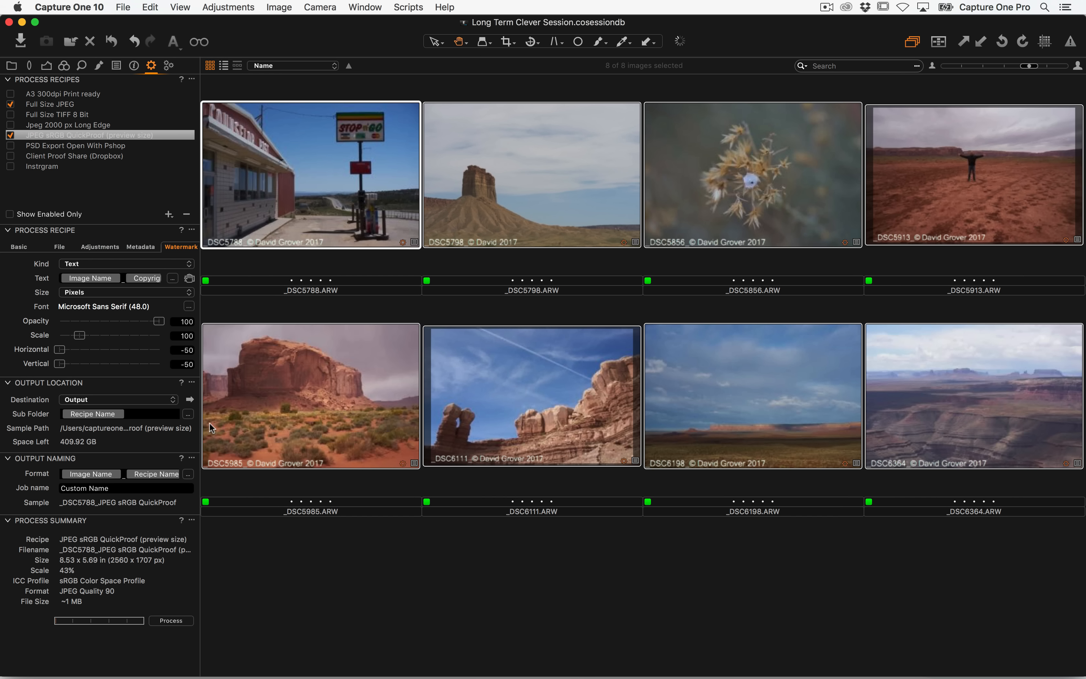
pyautogui.press('super+d')
pyautogui.click(189, 400)
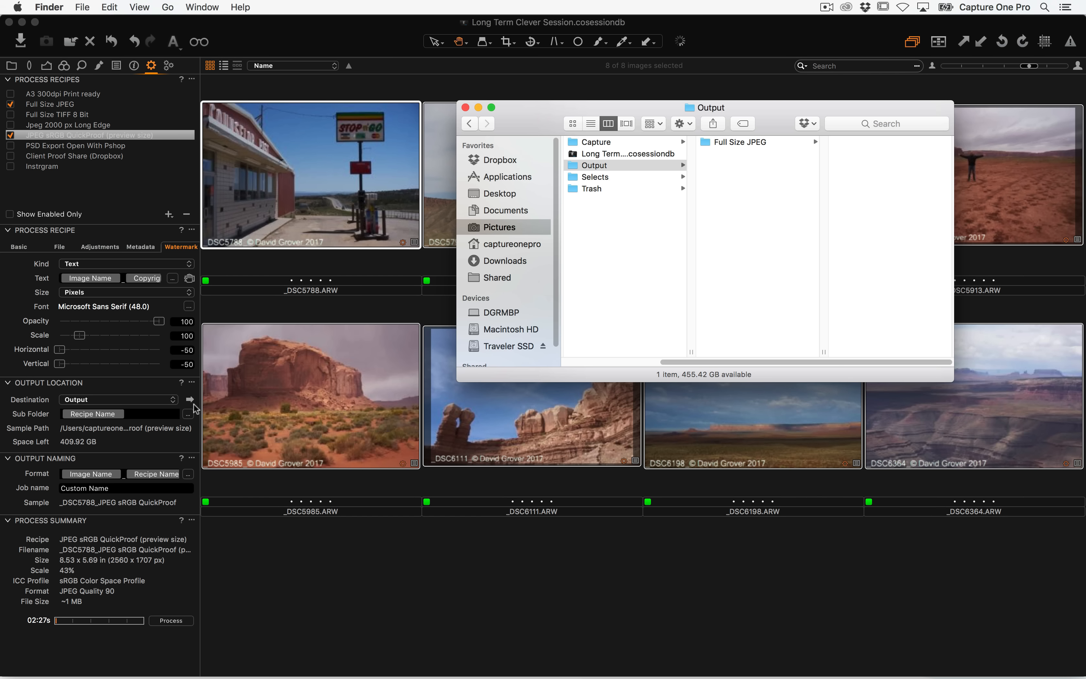
# Browse the Full Size JPEG and JPEG sRGB QuickProof (preview size) output folders as processing runs
pyautogui.click(756, 142)
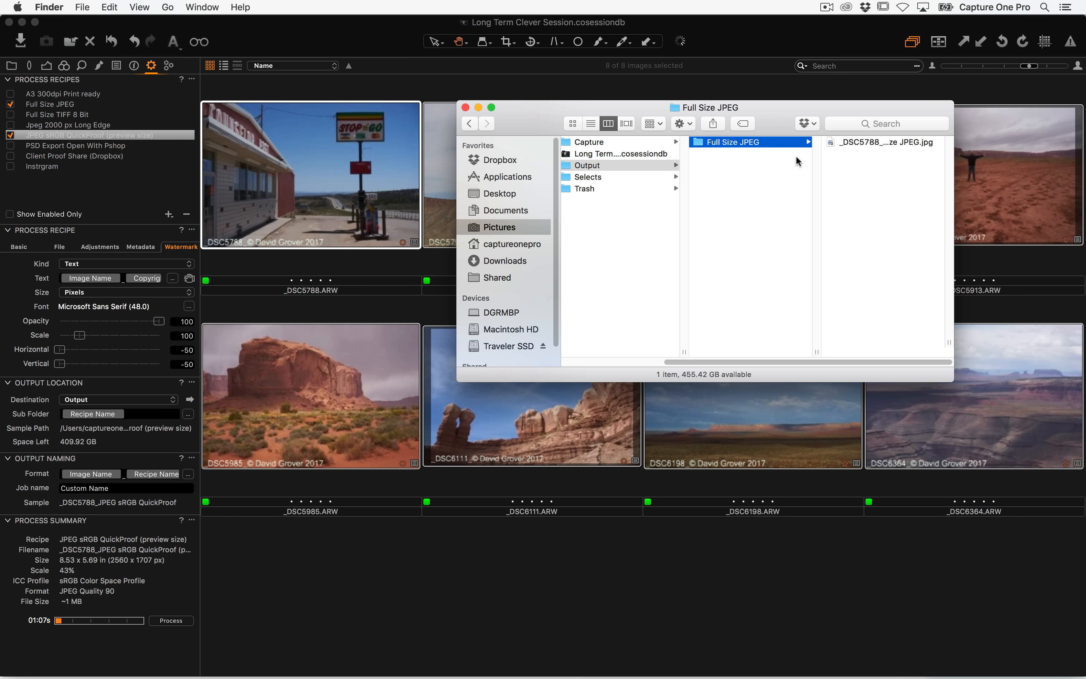
pyautogui.click(755, 153)
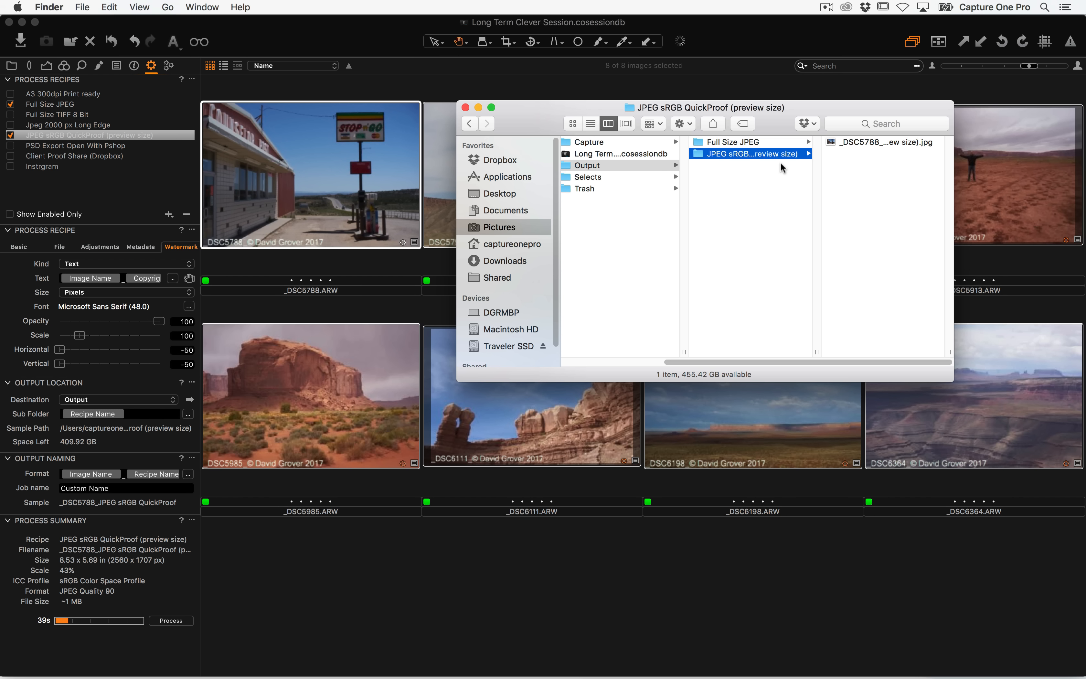
pyautogui.click(765, 142)
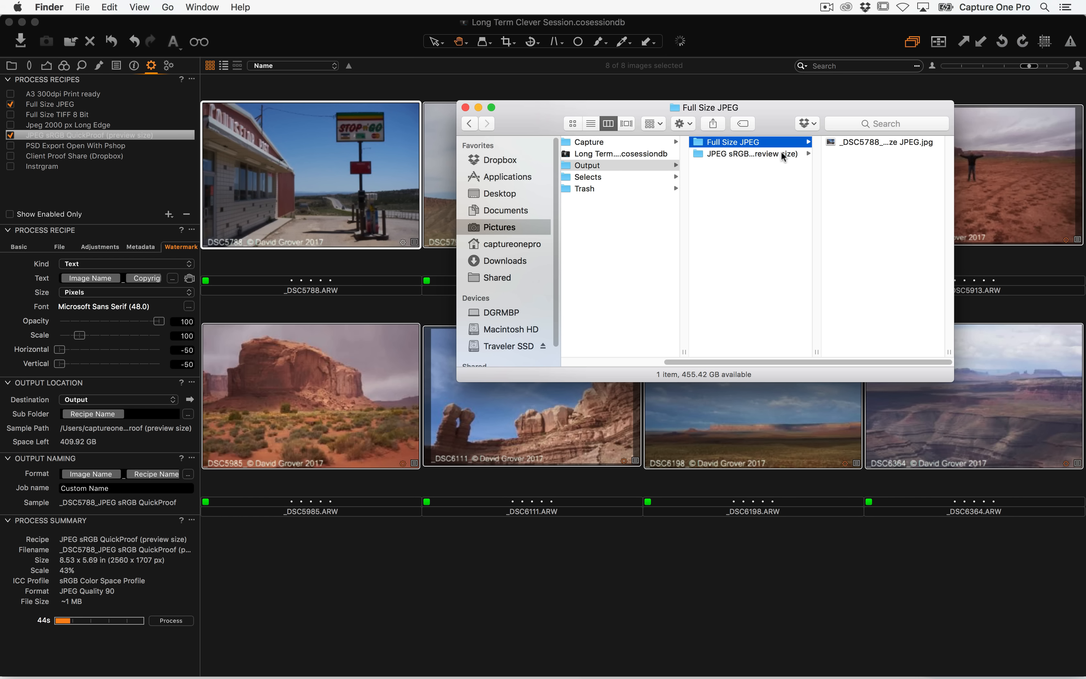
pyautogui.moveTo(761, 121); pyautogui.dragTo(758, 121)
pyautogui.click(784, 143)
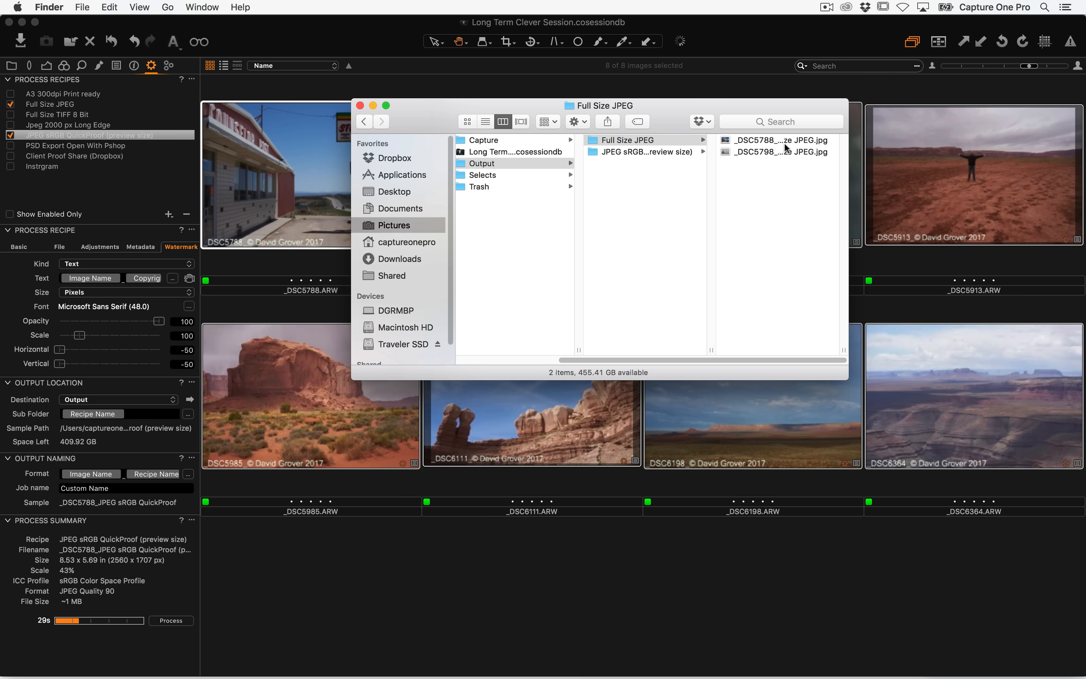
pyautogui.moveTo(710, 350); pyautogui.dragTo(888, 350)
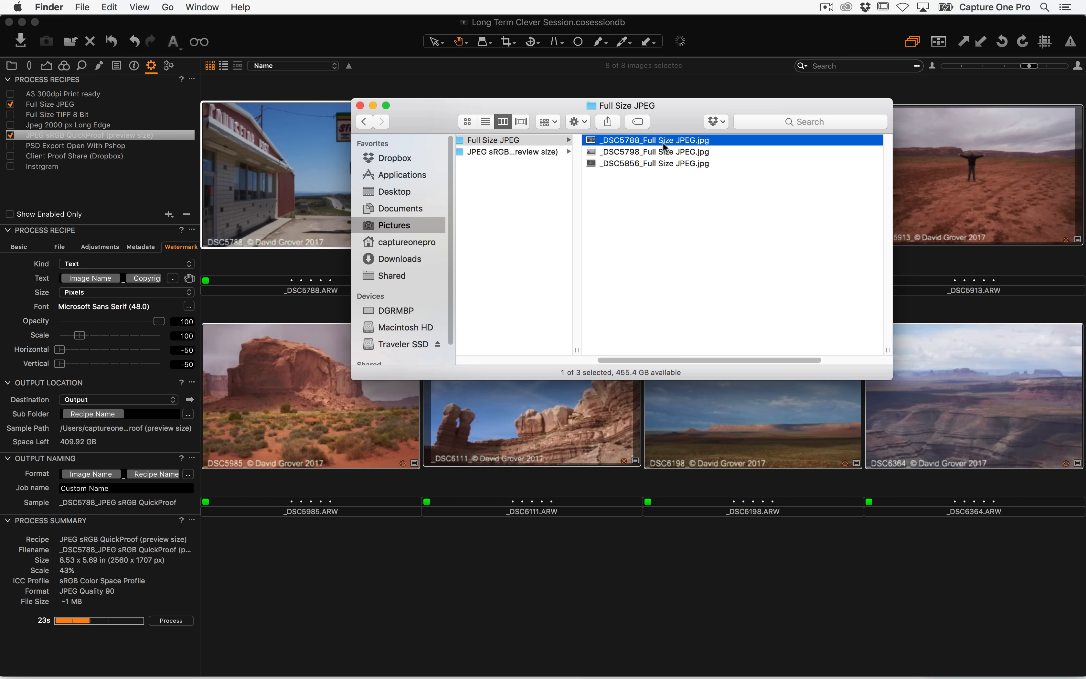
pyautogui.click(517, 153)
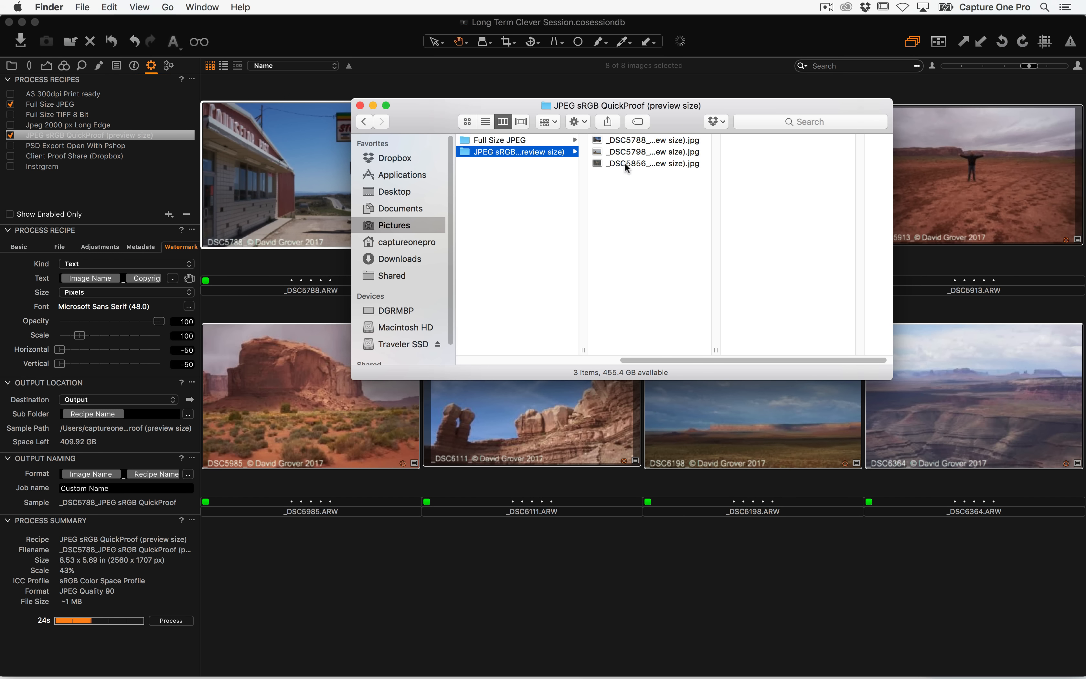
pyautogui.click(654, 142)
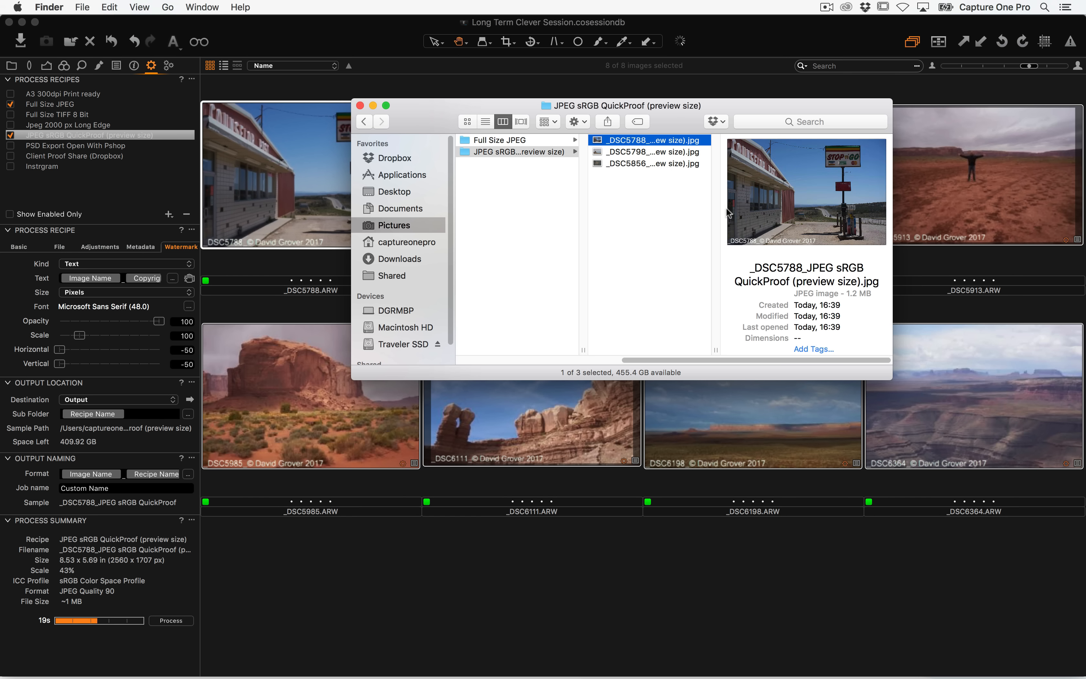
pyautogui.doubleClick(716, 350)
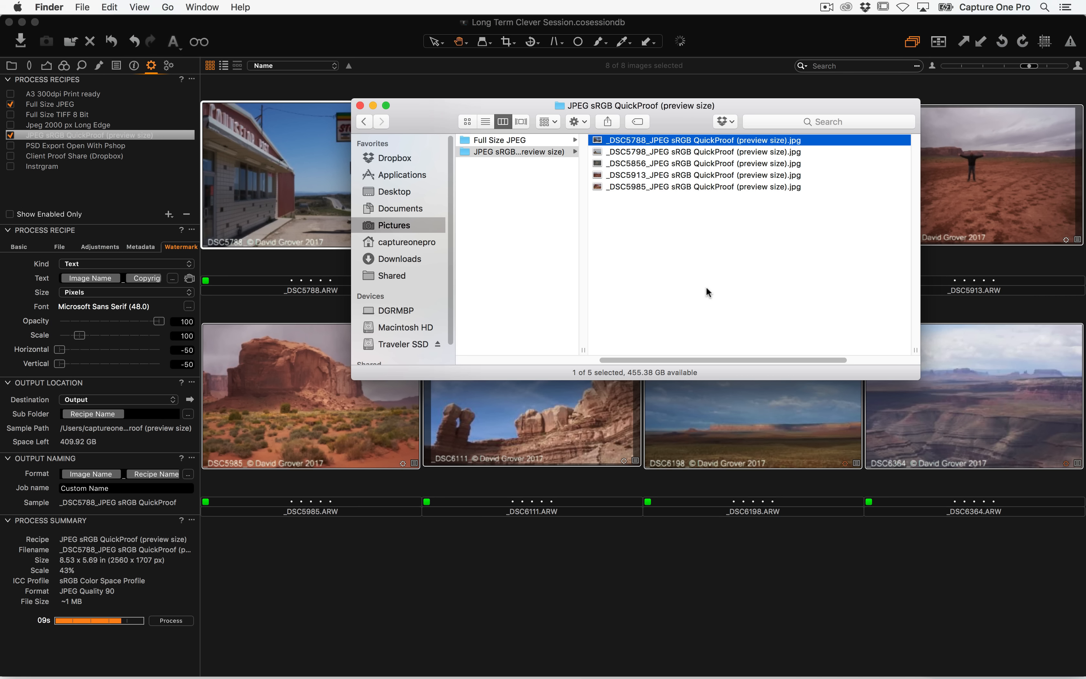
pyautogui.moveTo(691, 361); pyautogui.dragTo(516, 355)
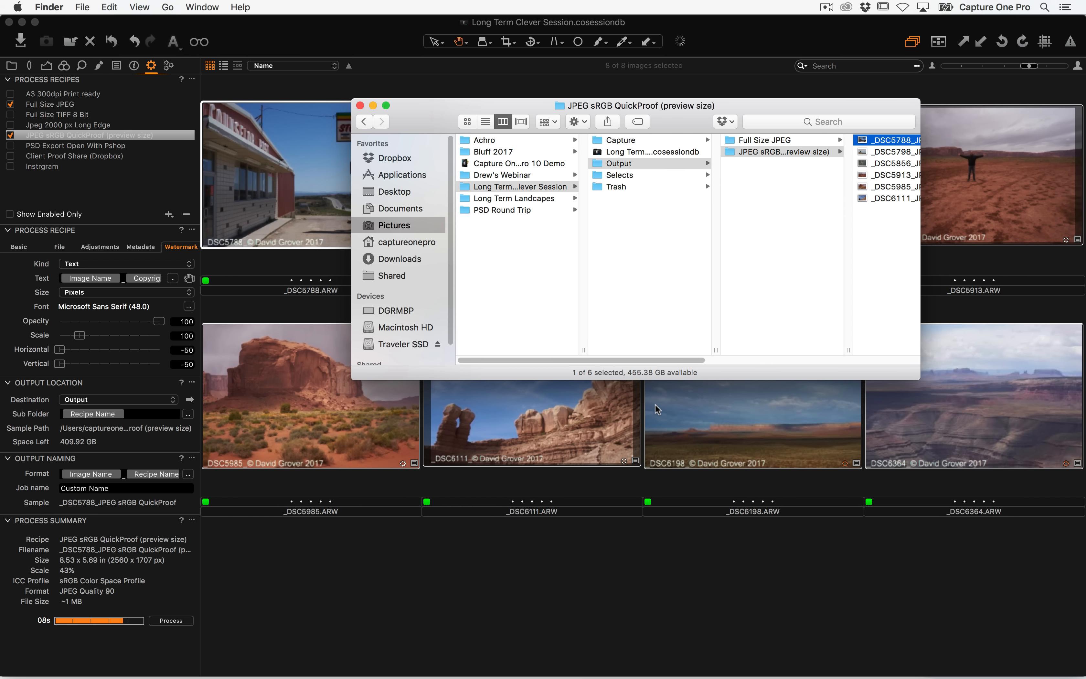
# Add the Full Size JPEG and JPEG sRGB QuickProof (preview size) output folders to Session Favorites
pyautogui.click(240, 63)
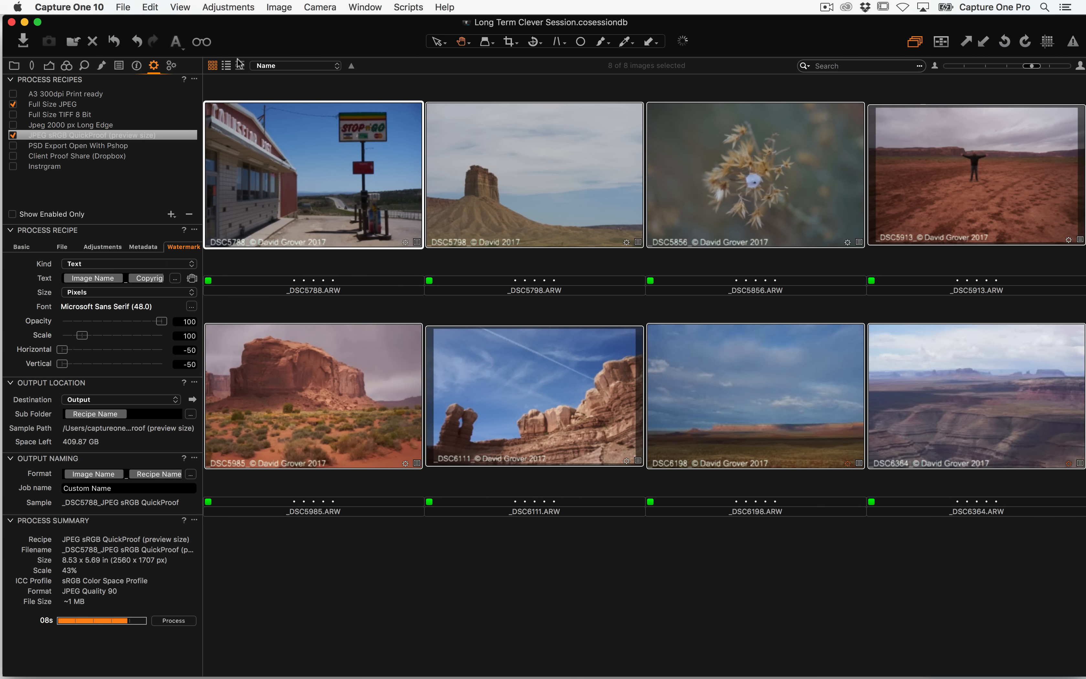
pyautogui.click(14, 65)
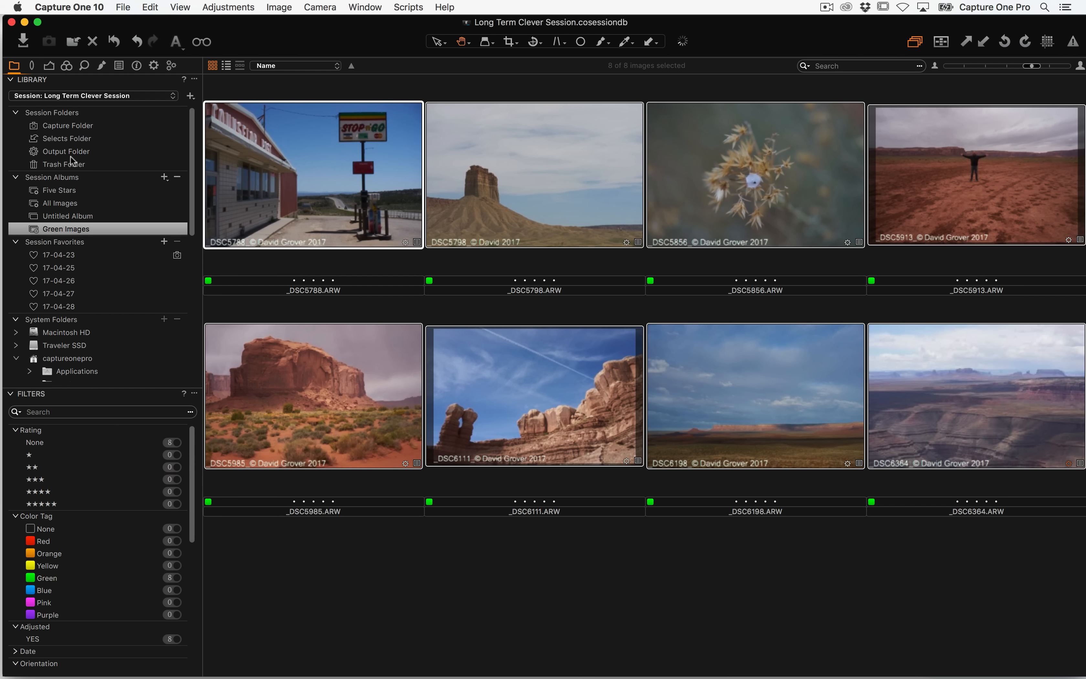
pyautogui.click(66, 151)
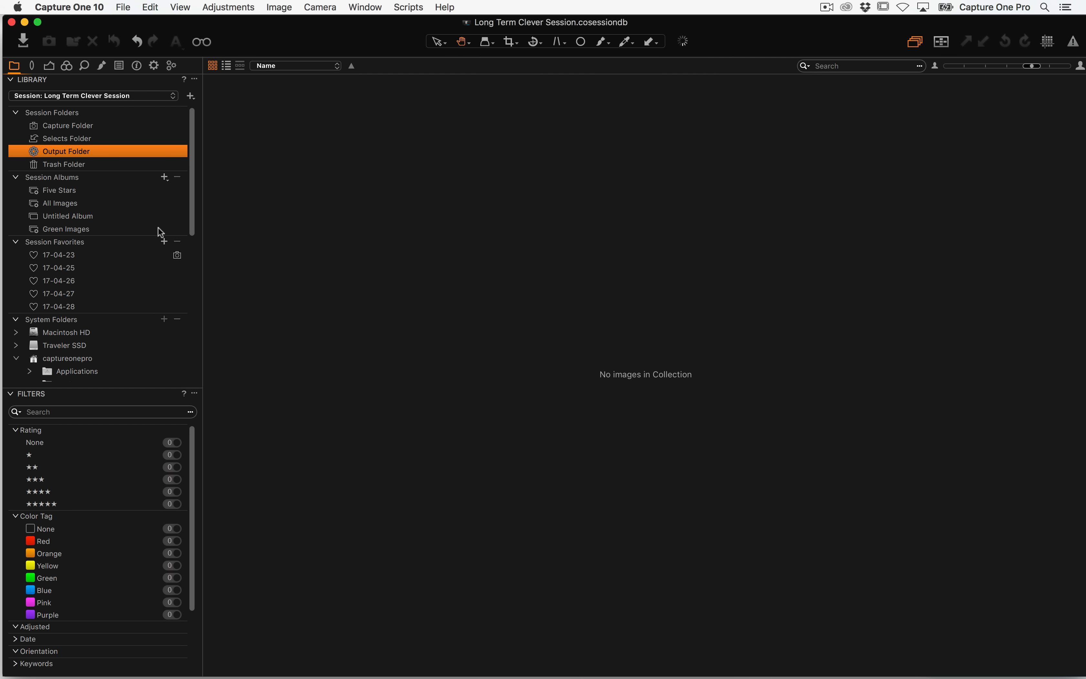
pyautogui.press('super+Tab')
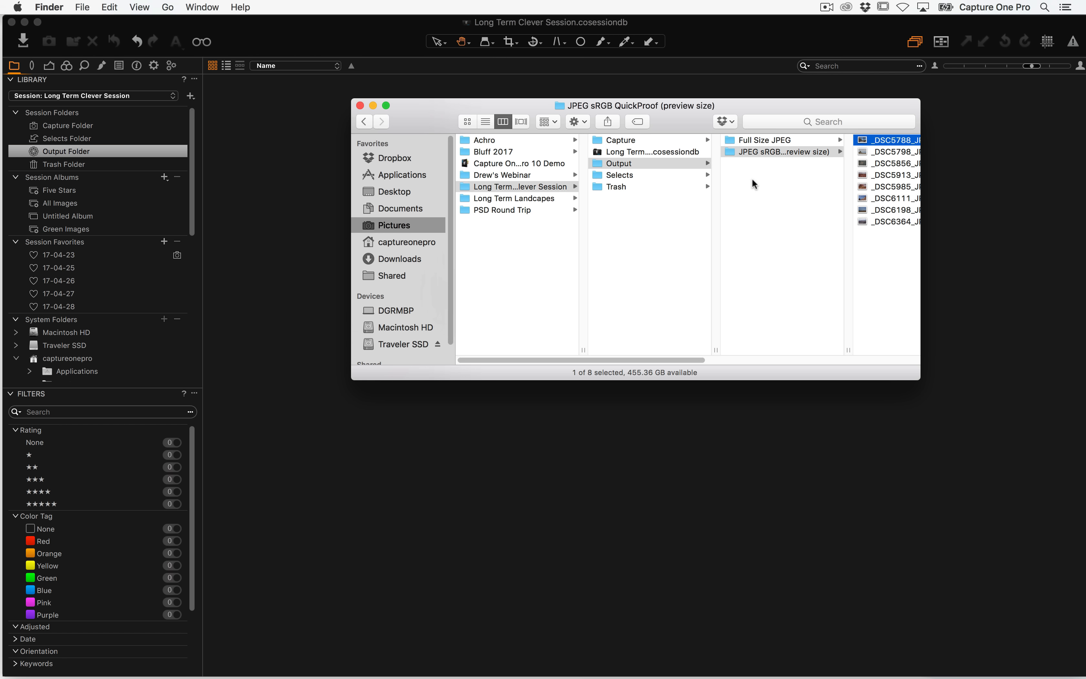
pyautogui.click(754, 193)
pyautogui.moveTo(761, 187); pyautogui.dragTo(100, 329)
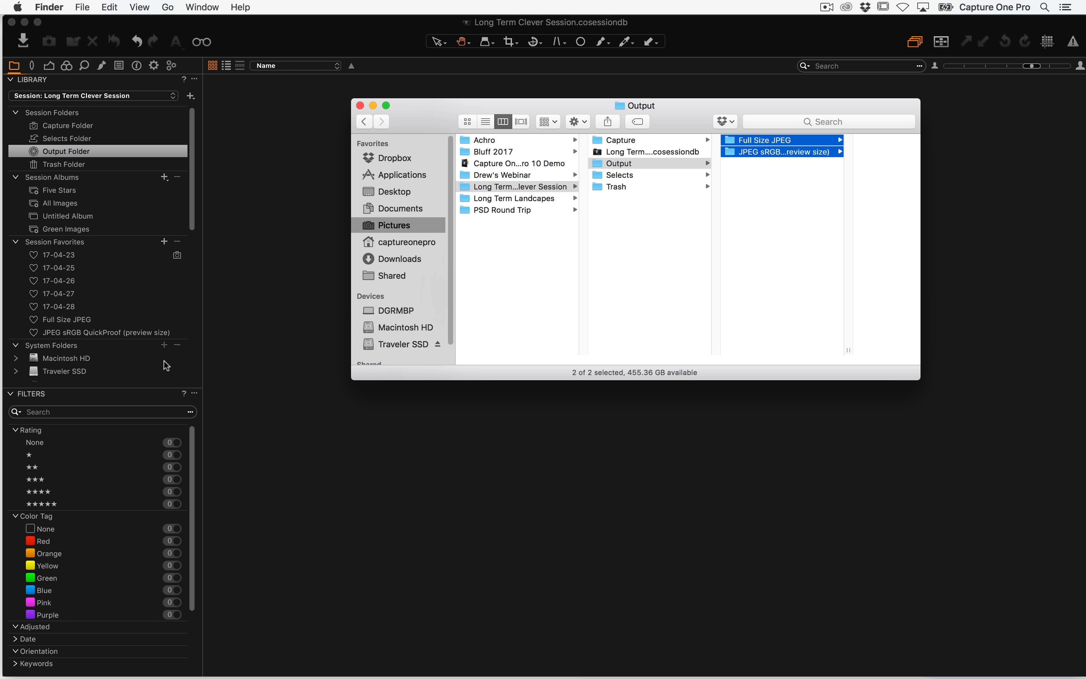
# View the processed images in each of the two new output favorites
pyautogui.click(63, 323)
pyautogui.click(67, 319)
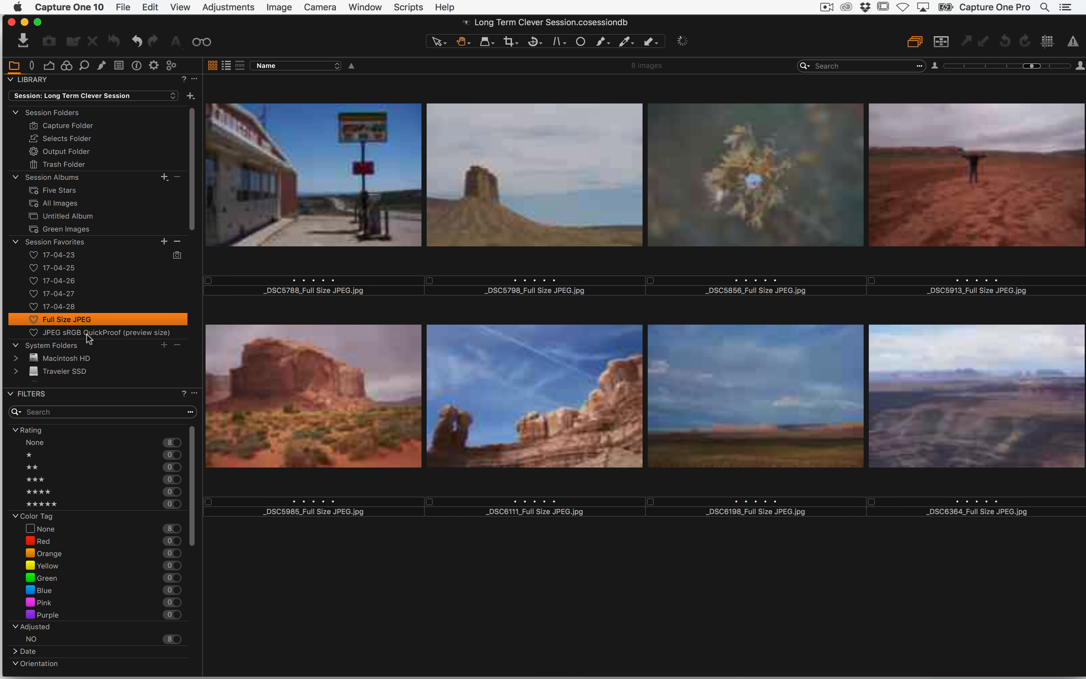
pyautogui.click(89, 333)
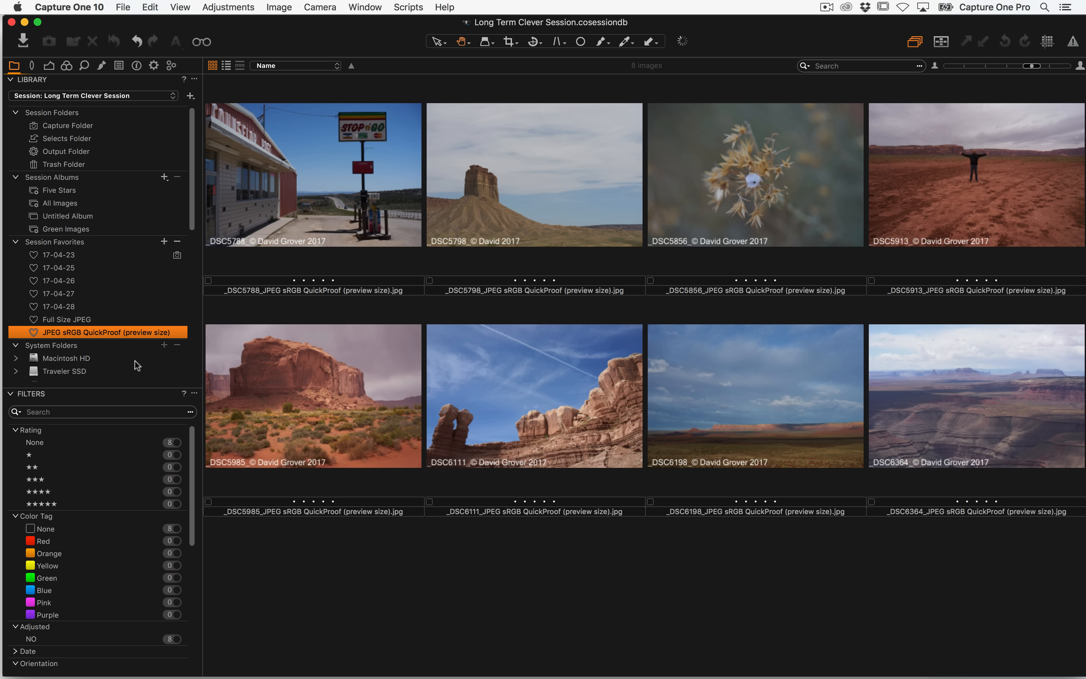
pyautogui.click(72, 321)
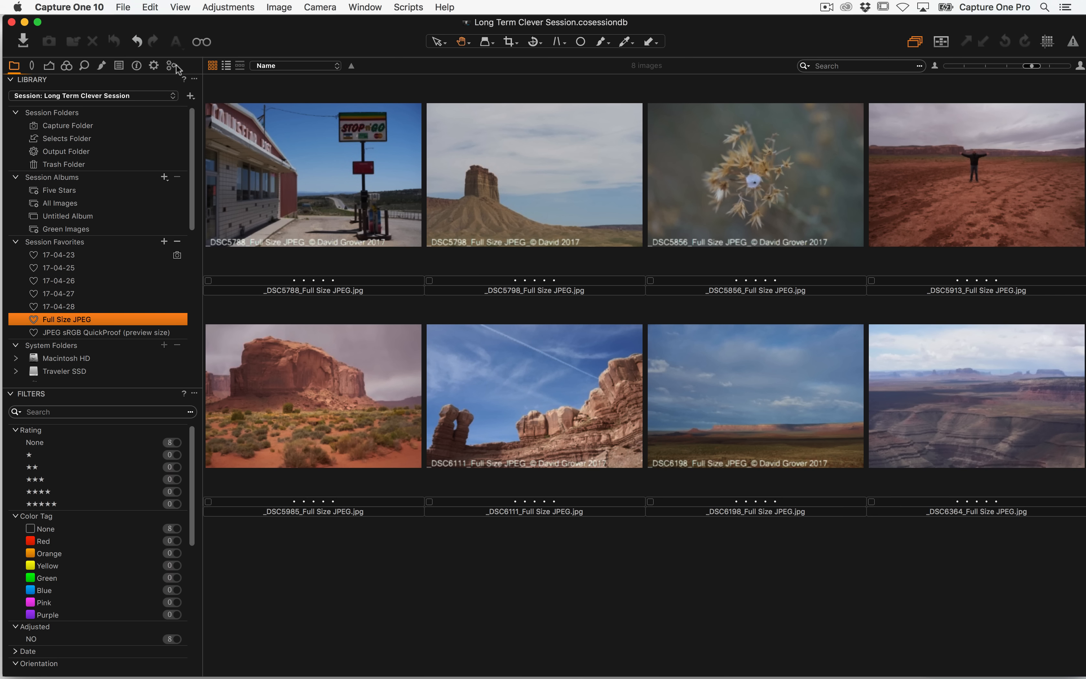
# Examine the Foundation List in the keyword library, then return to the library tool tab
pyautogui.click(135, 66)
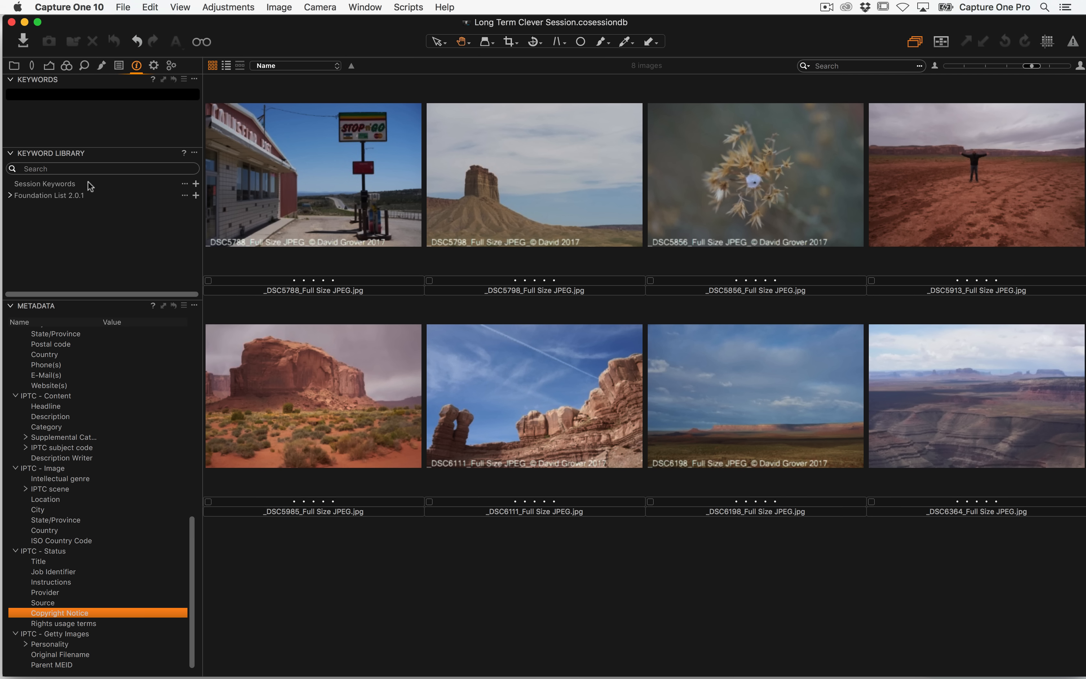
pyautogui.click(10, 196)
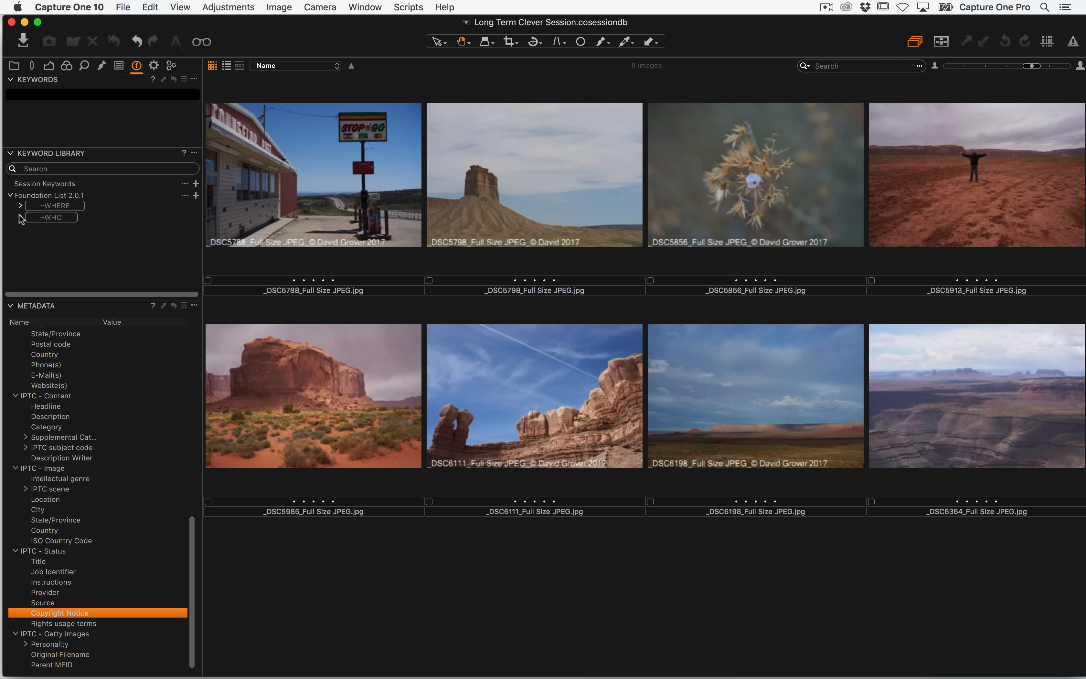
pyautogui.click(10, 196)
pyautogui.click(14, 65)
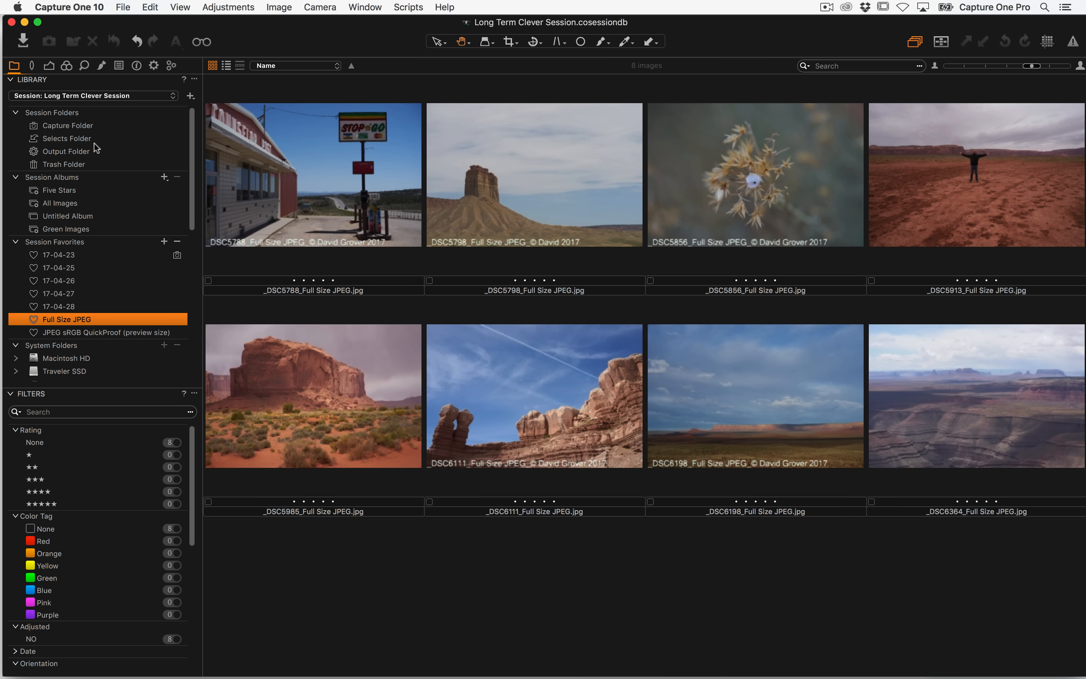
# Open the empty Selects Folder and inspect the session's folder structure in Finder
pyautogui.click(81, 139)
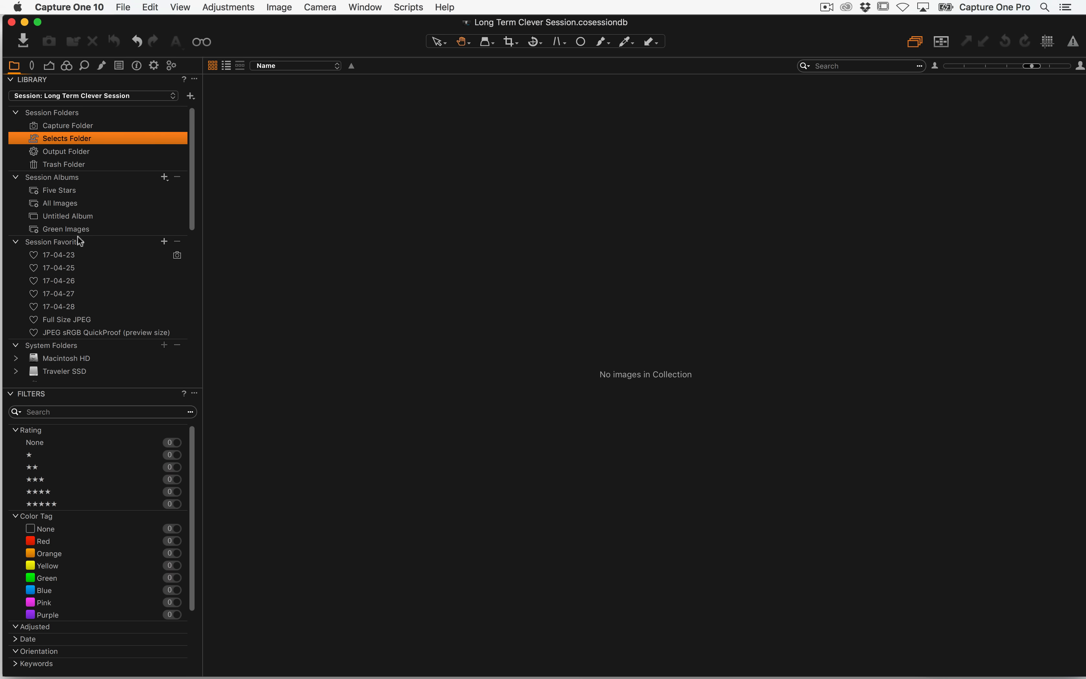
pyautogui.press('super+Tab')
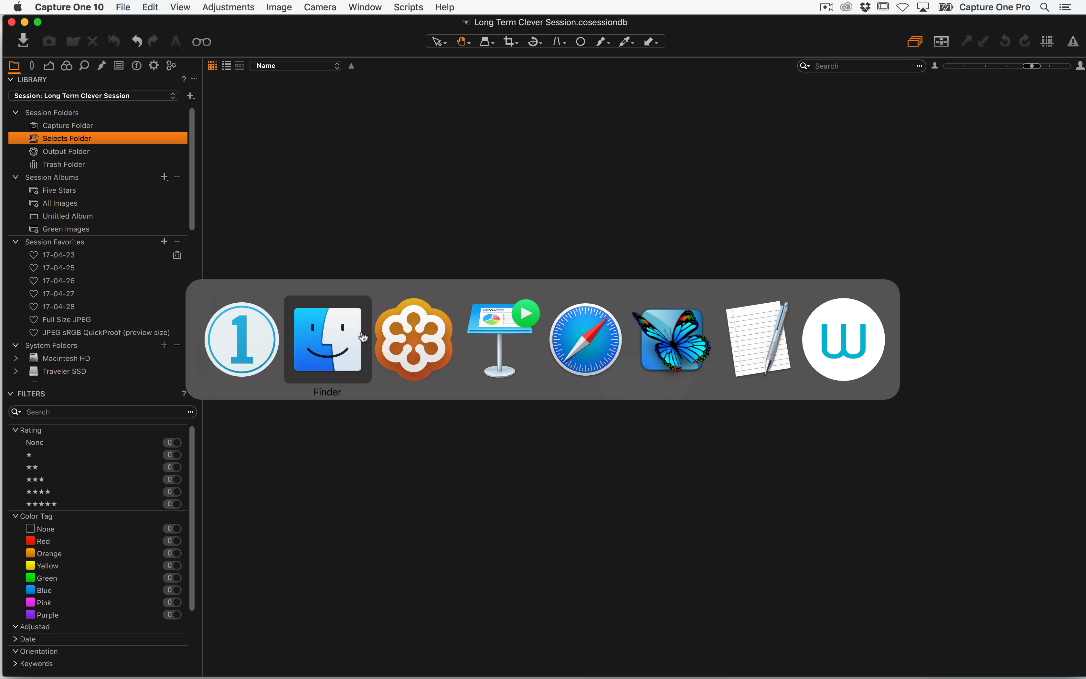
pyautogui.click(655, 143)
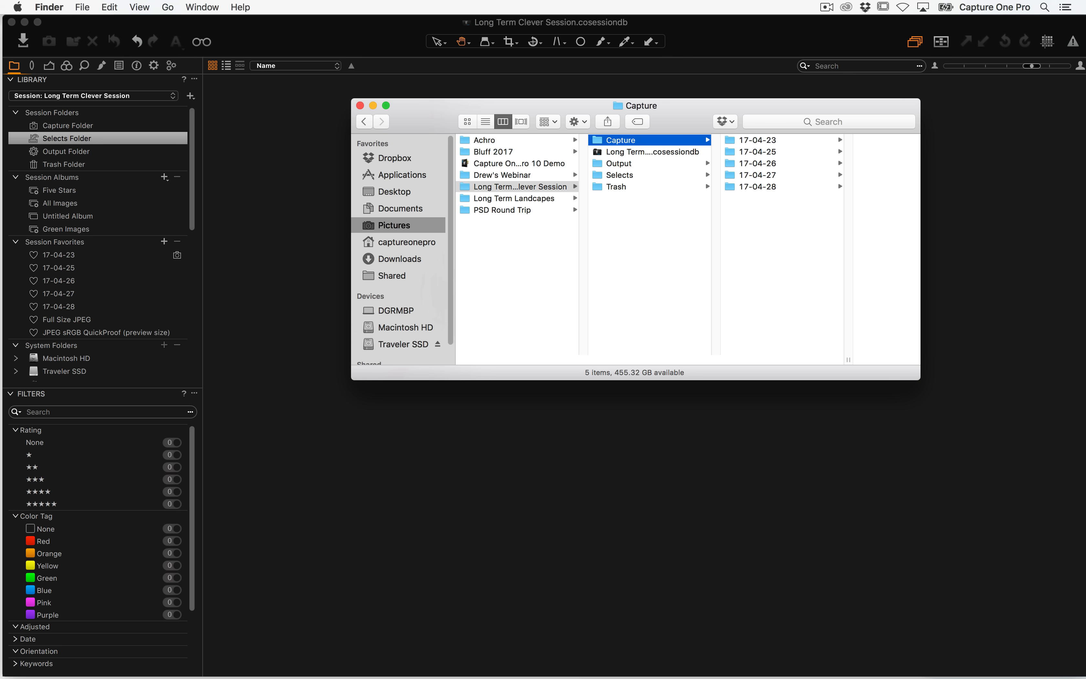
pyautogui.click(250, 153)
# Show the Green Images album, then filter All Images by the Green color tag
pyautogui.click(92, 230)
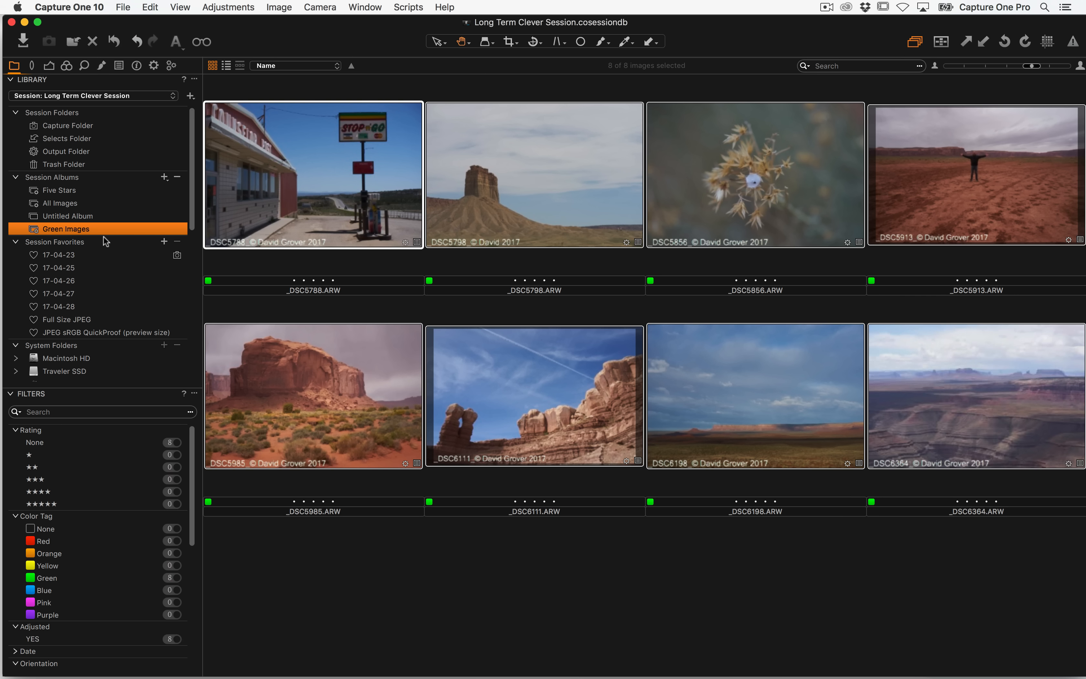
pyautogui.click(87, 203)
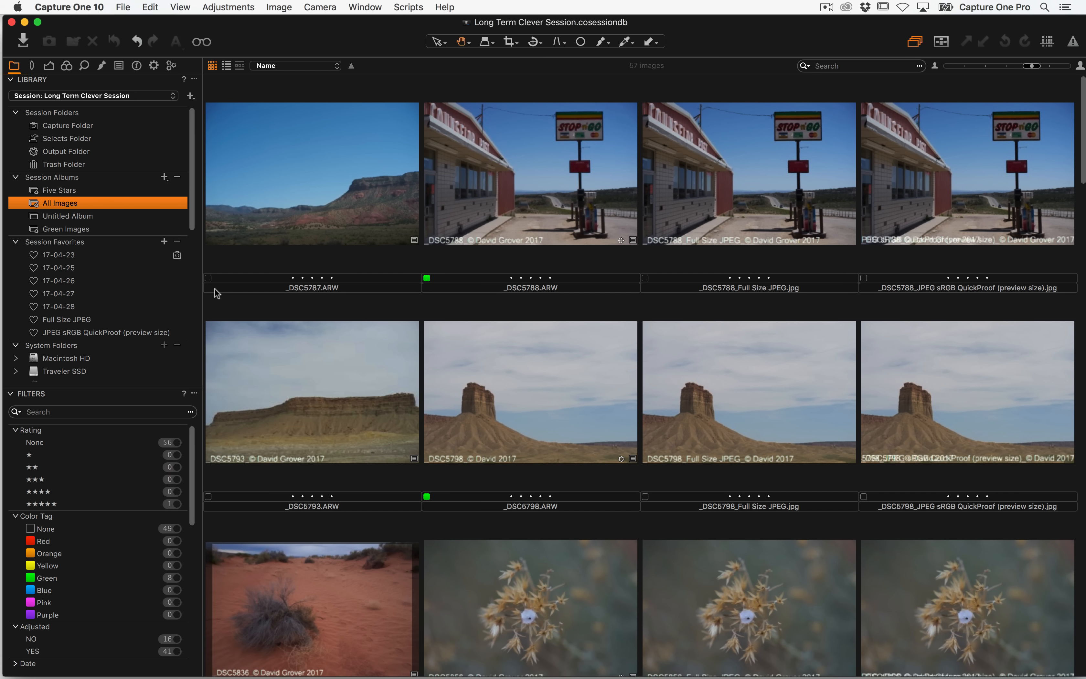
pyautogui.click(177, 578)
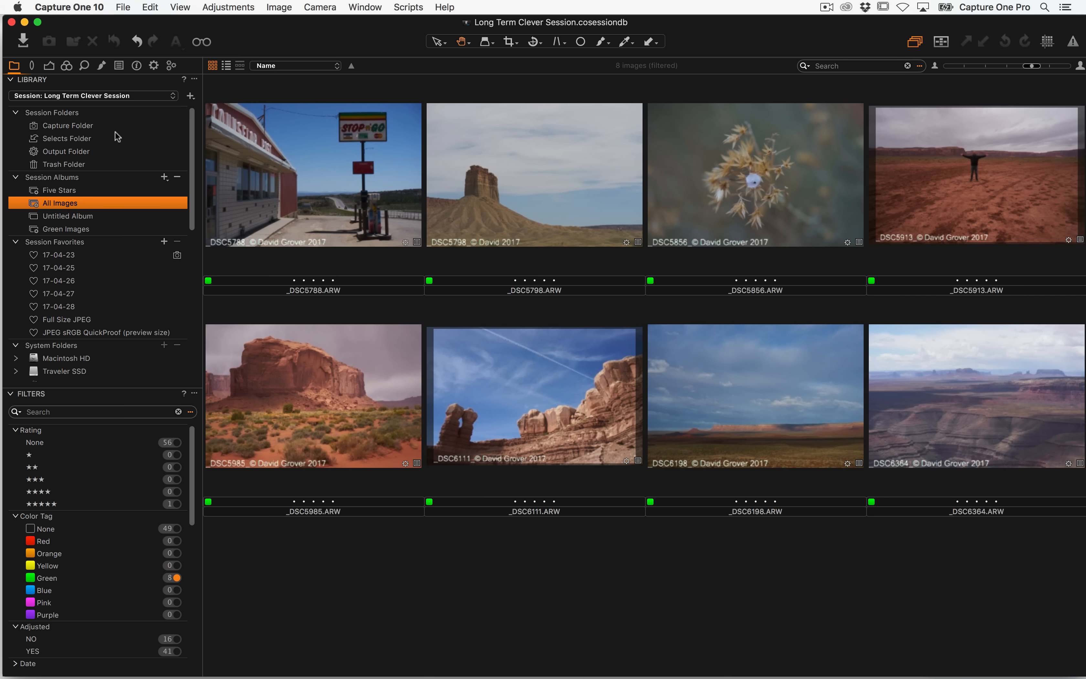
# Examine the Color Tag keyboard shortcuts in the Edit Keyboard Shortcuts dialog, cancelling the edit of Orange, then close it
pyautogui.click(86, 6)
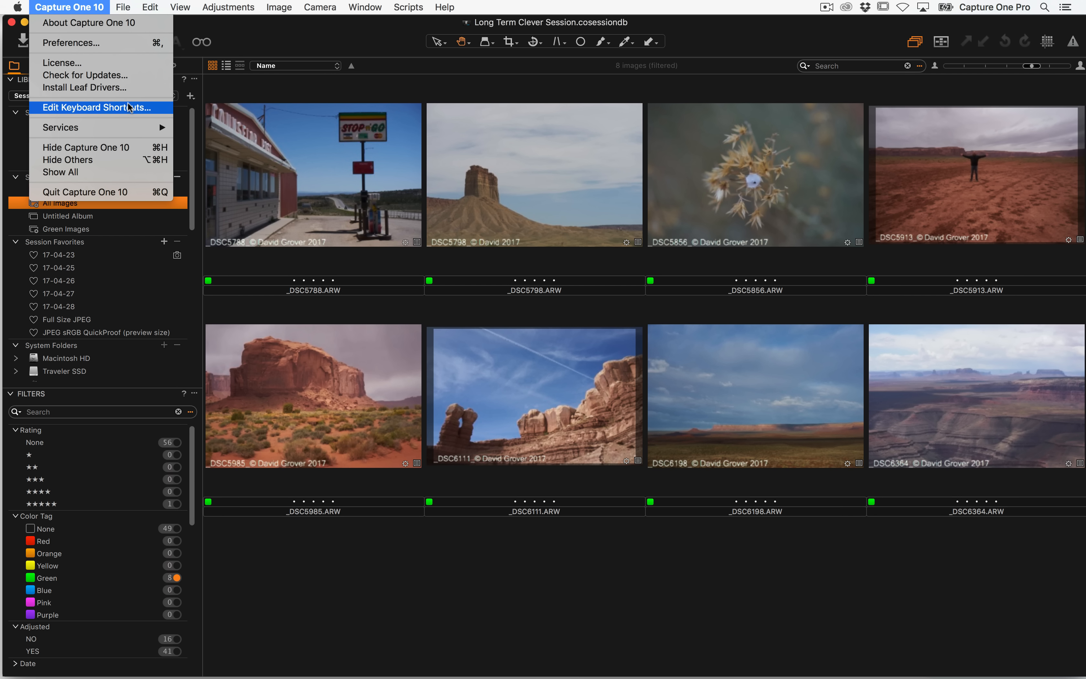
pyautogui.click(136, 112)
pyautogui.press('super+alt+k')
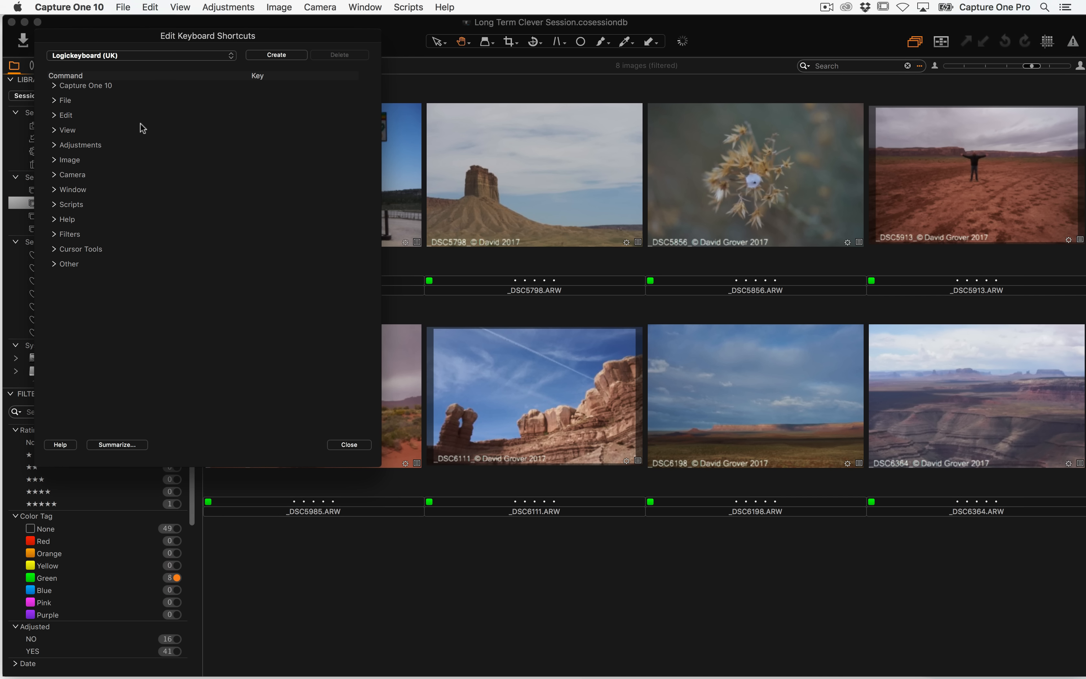
pyautogui.click(55, 144)
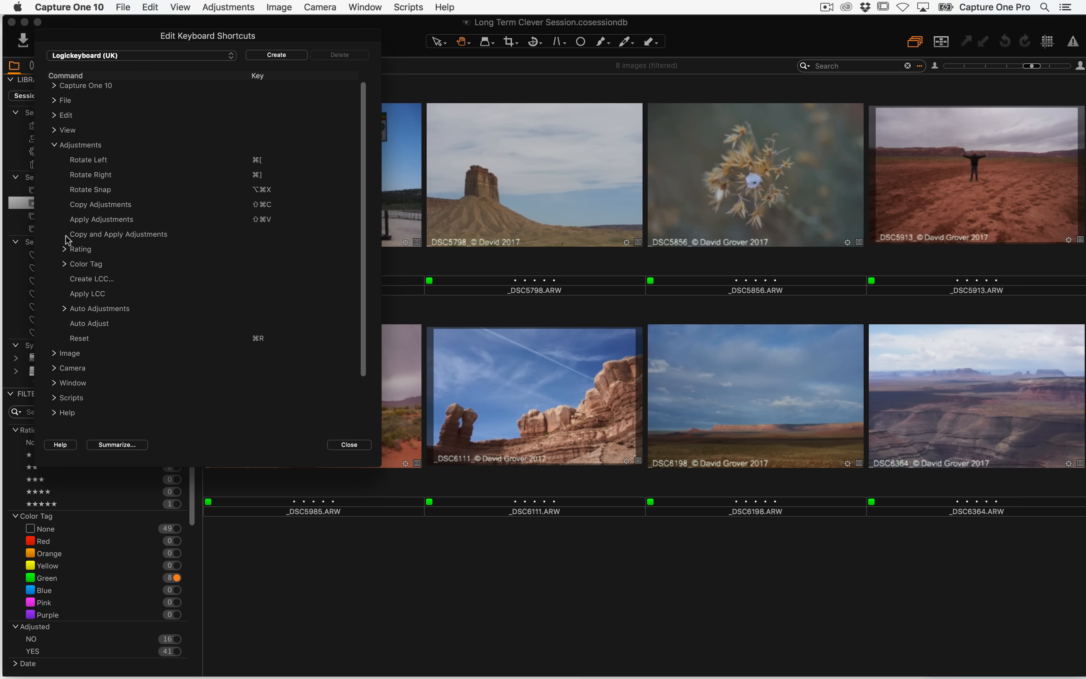
pyautogui.click(65, 264)
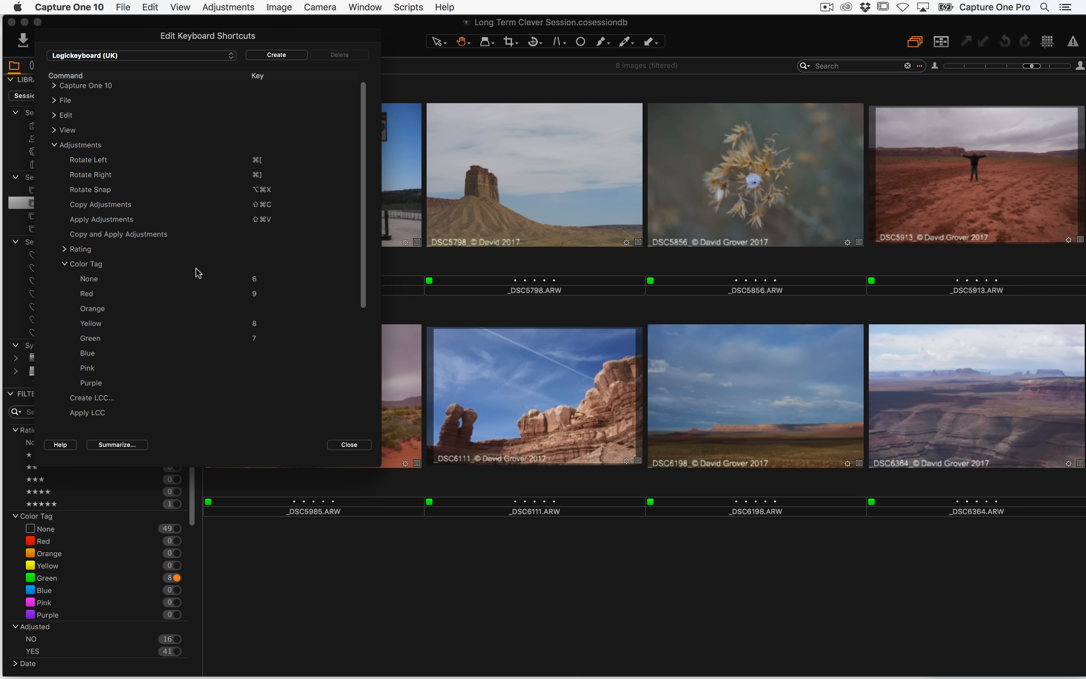
pyautogui.doubleClick(300, 305)
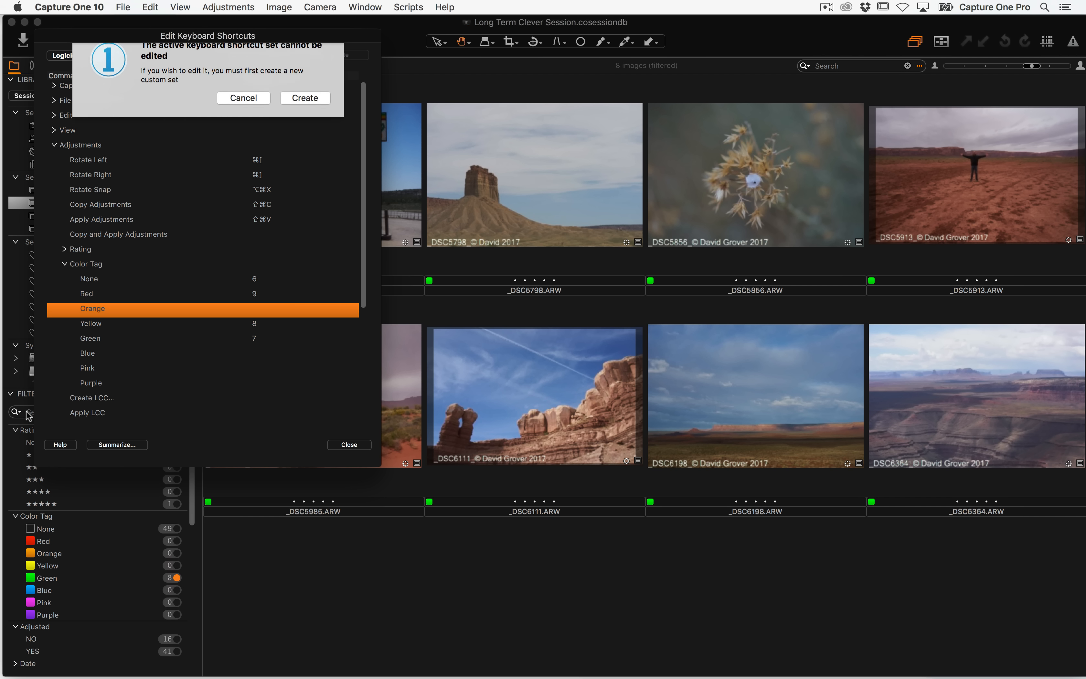
pyautogui.click(246, 112)
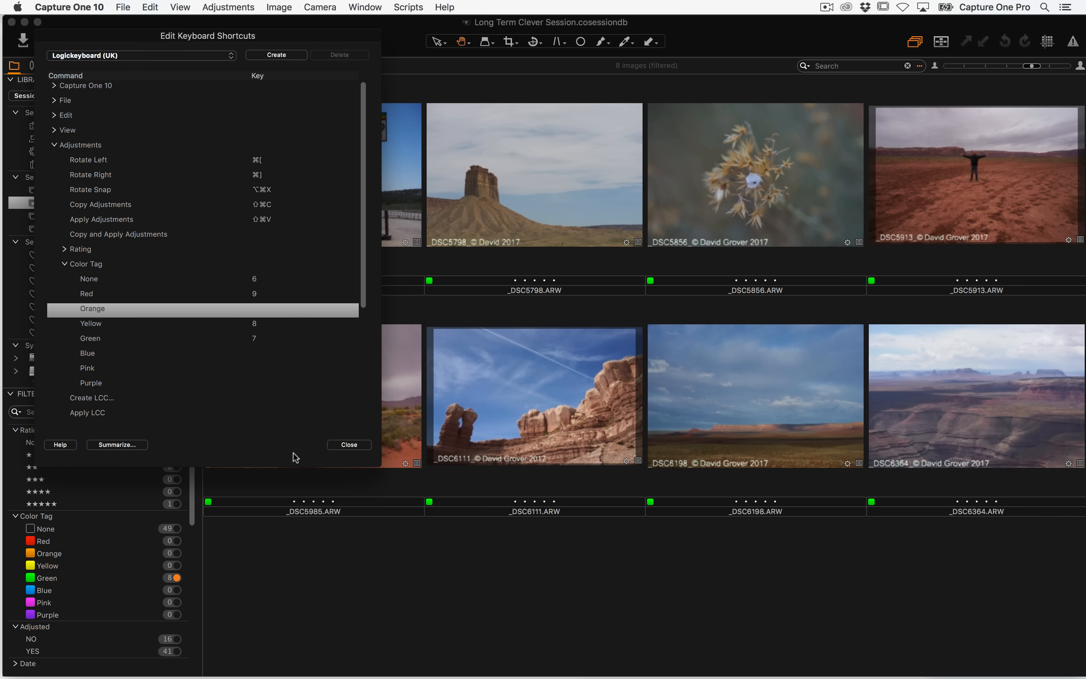
pyautogui.click(352, 446)
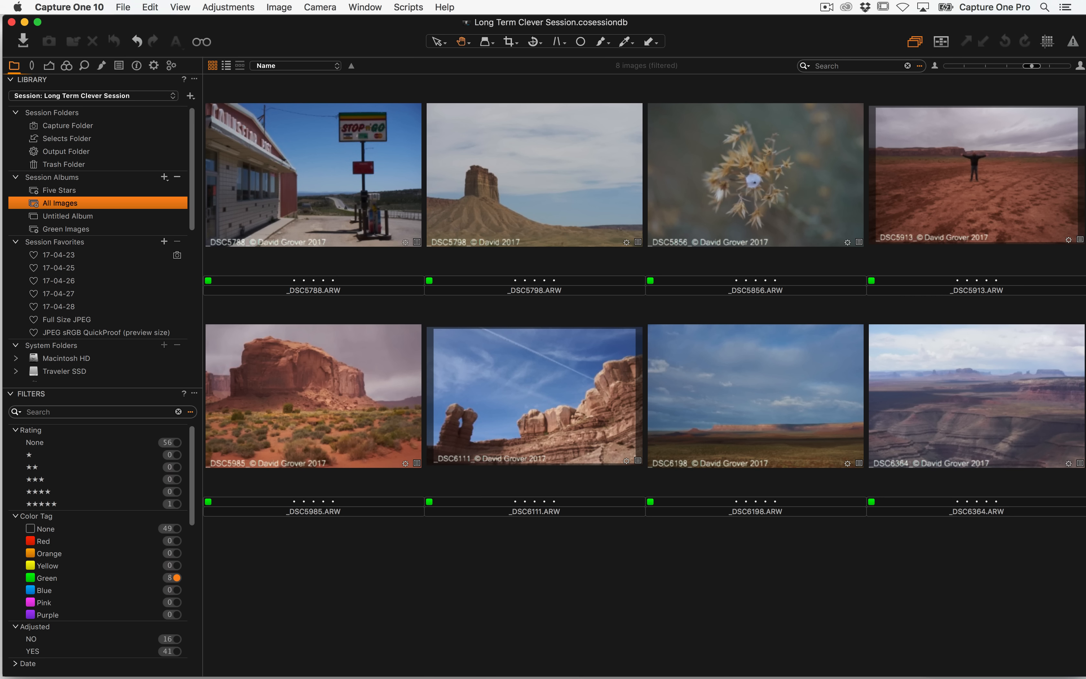
# Move all images in the Green Images album into the Selects Folder
pyautogui.click(106, 230)
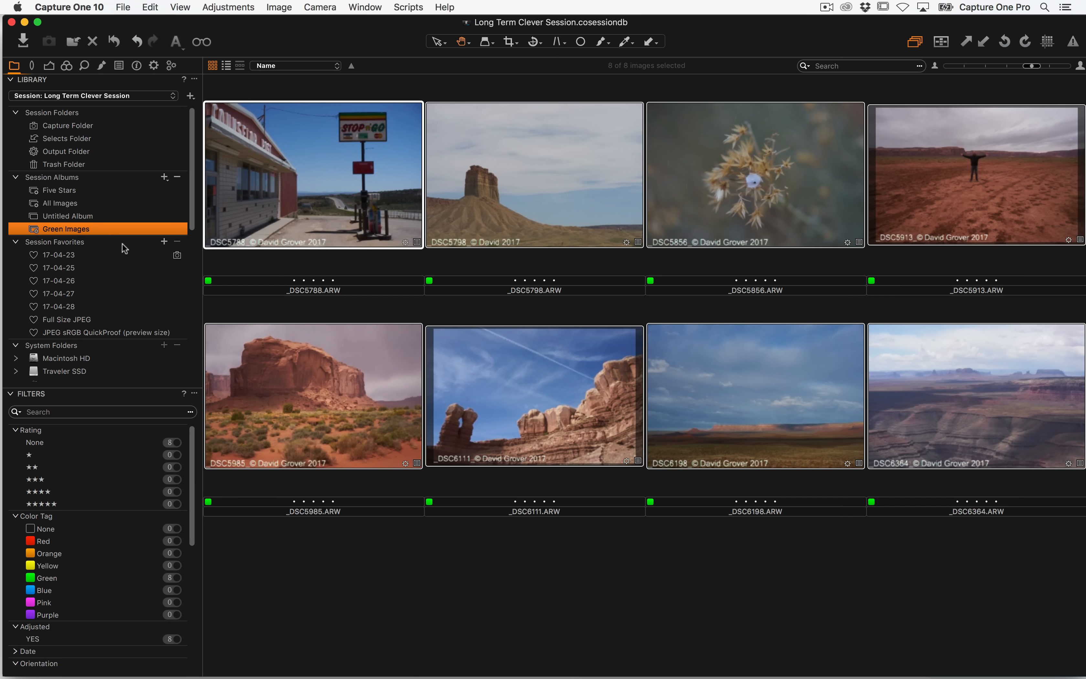
pyautogui.click(402, 567)
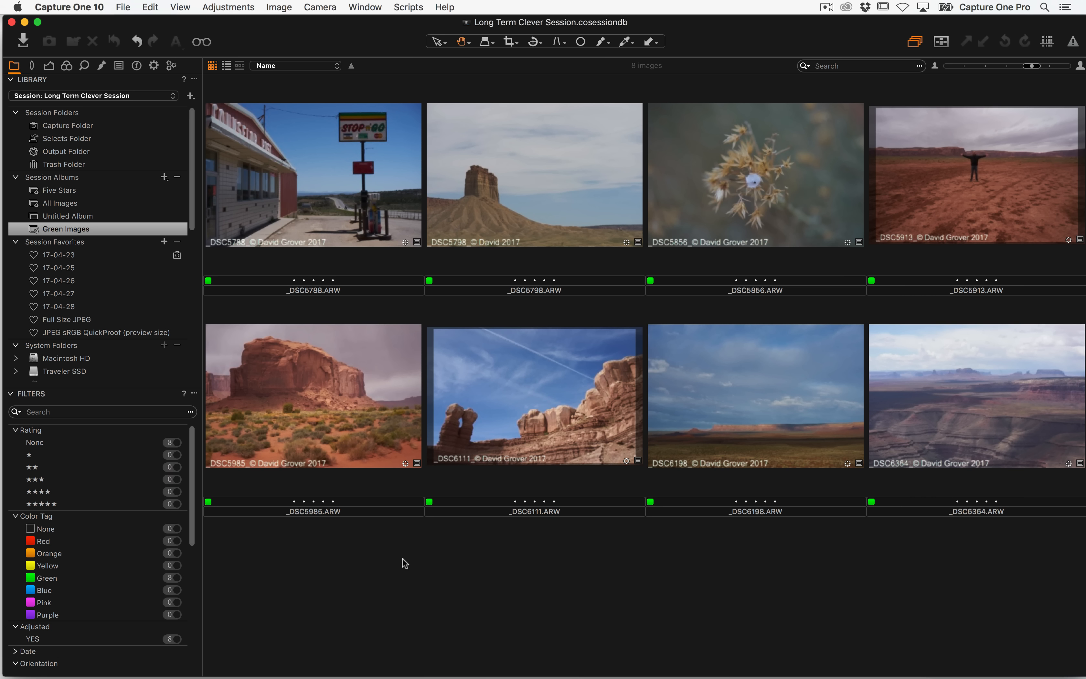
pyautogui.press('super+a')
pyautogui.moveTo(340, 211); pyautogui.dragTo(83, 139)
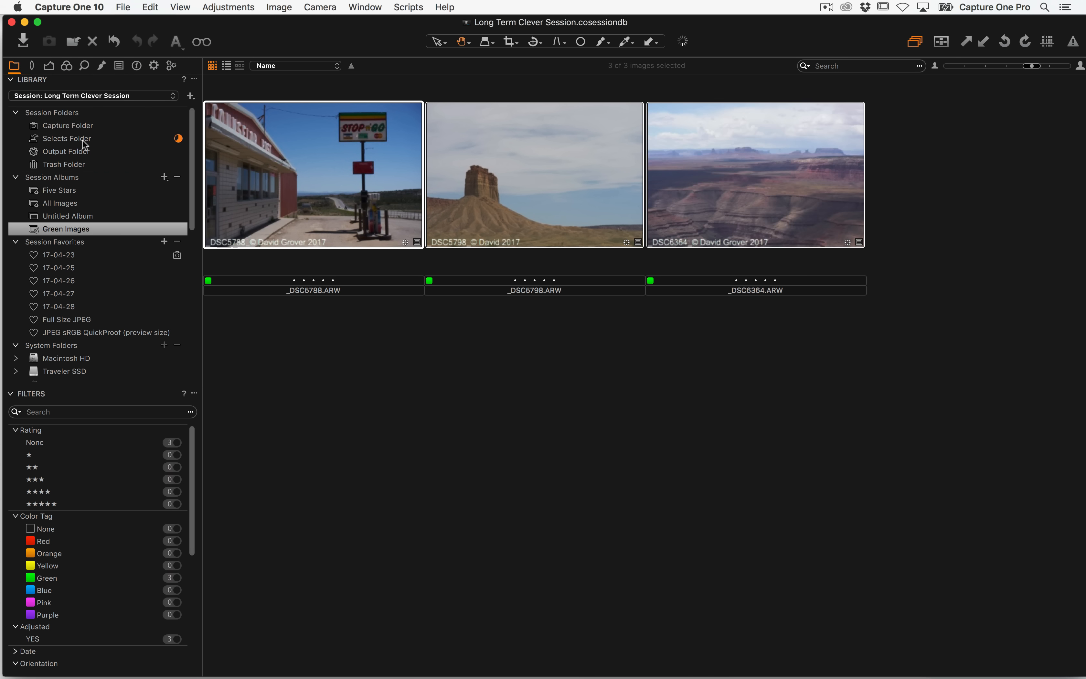
pyautogui.click(85, 139)
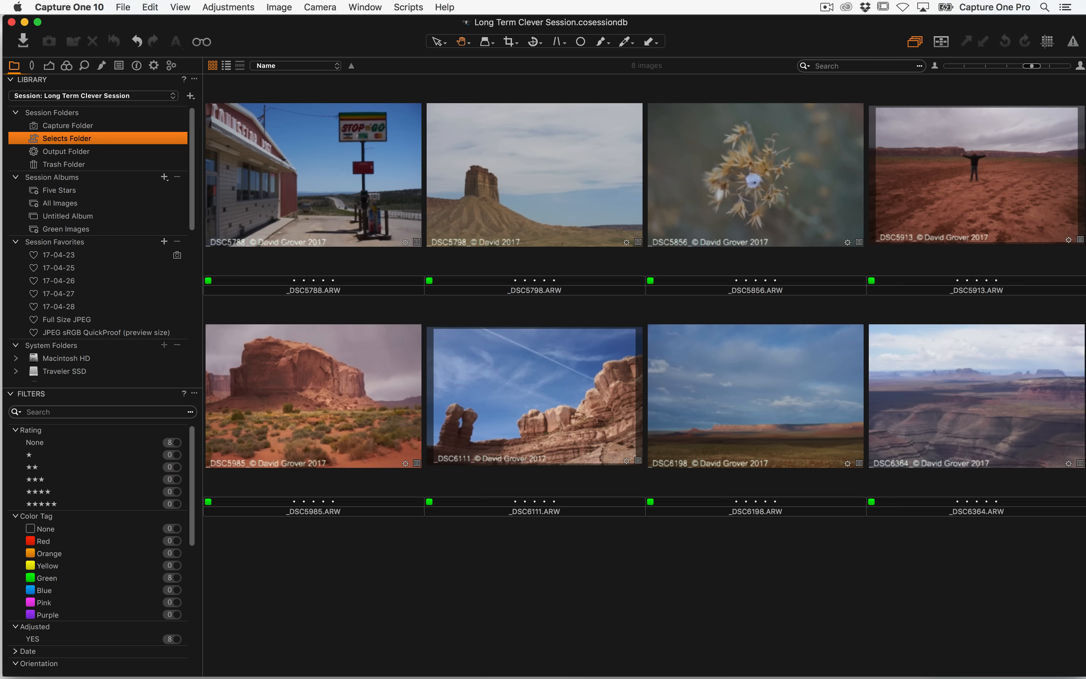
# Browse the session's Capture and Output folders in Finder
pyautogui.press('super+Tab')
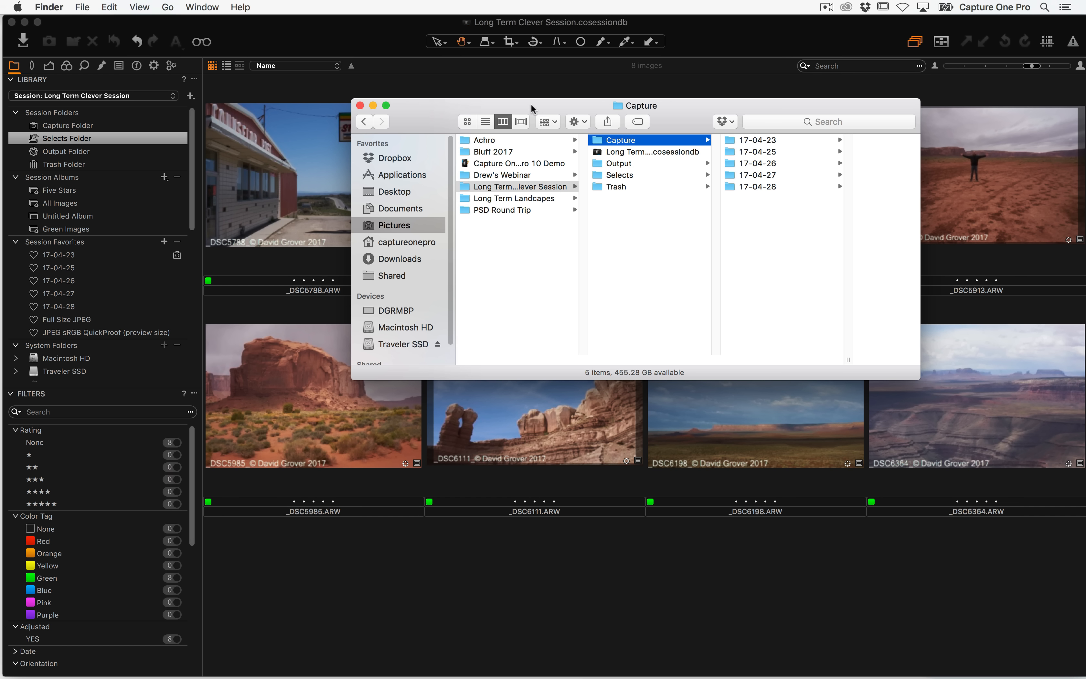
pyautogui.moveTo(546, 114); pyautogui.dragTo(441, 115)
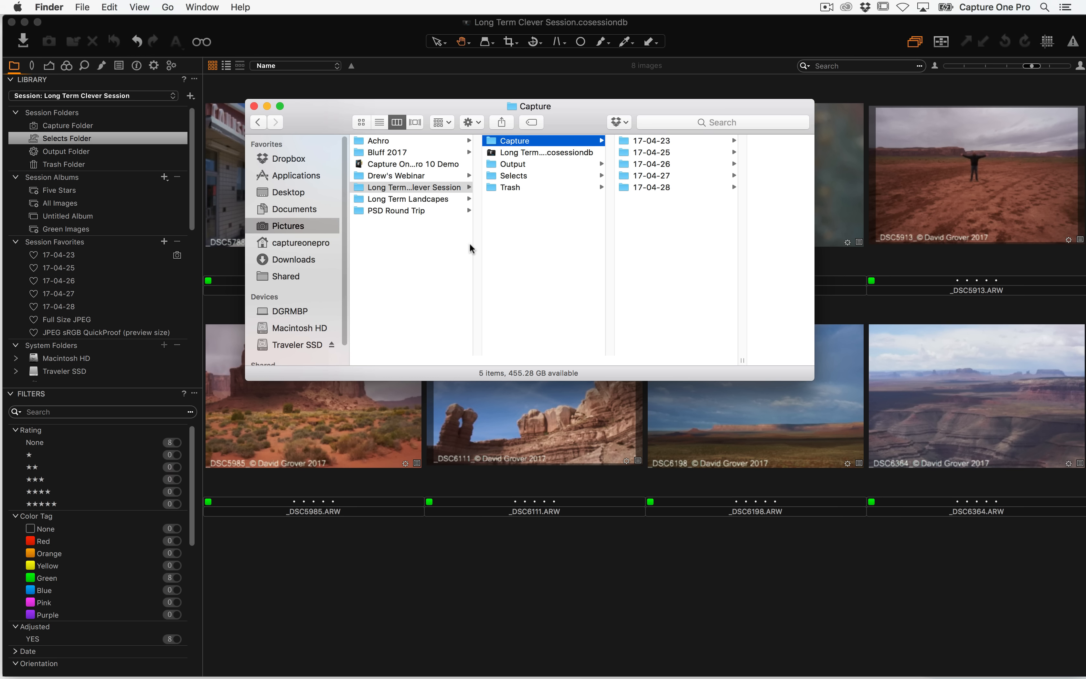
pyautogui.click(405, 188)
pyautogui.click(517, 141)
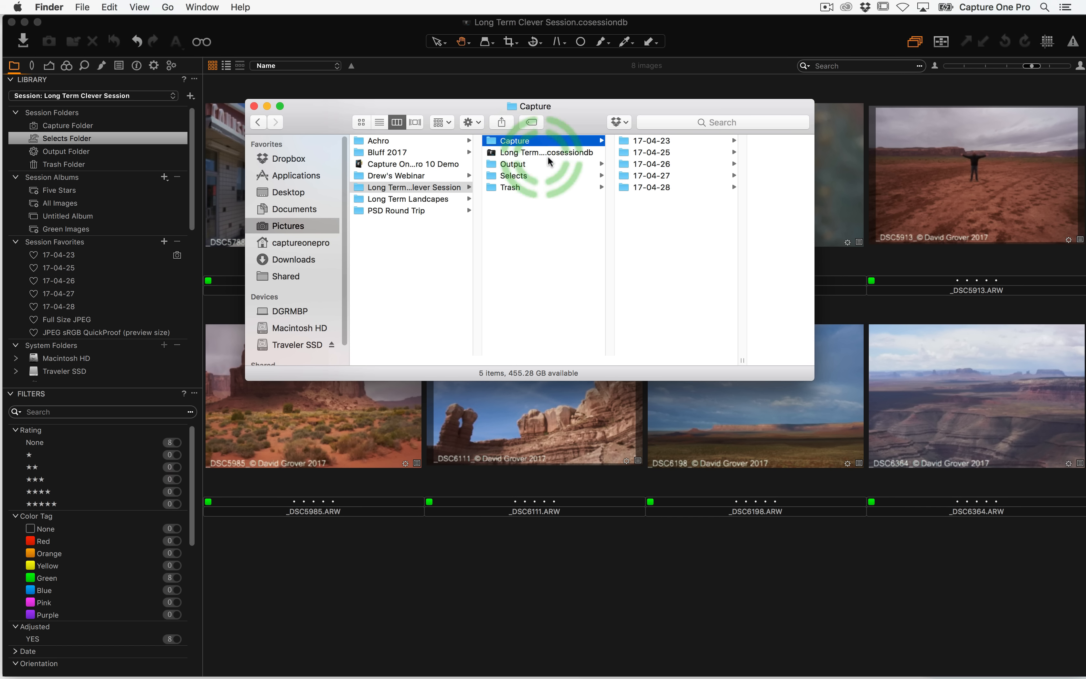
pyautogui.click(525, 164)
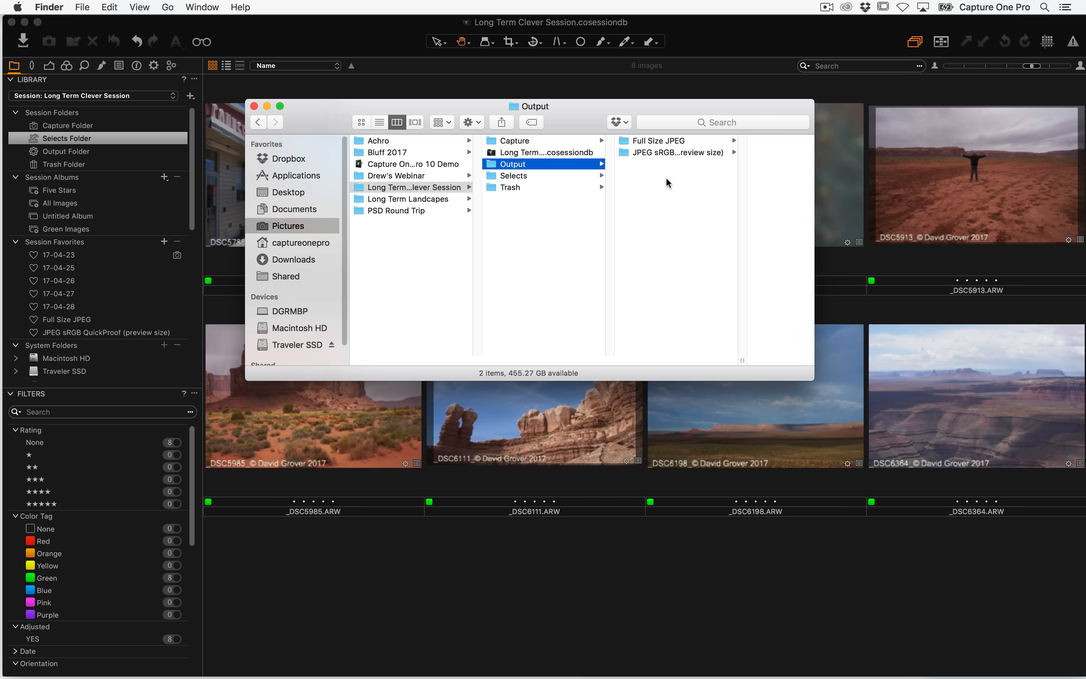
pyautogui.click(553, 139)
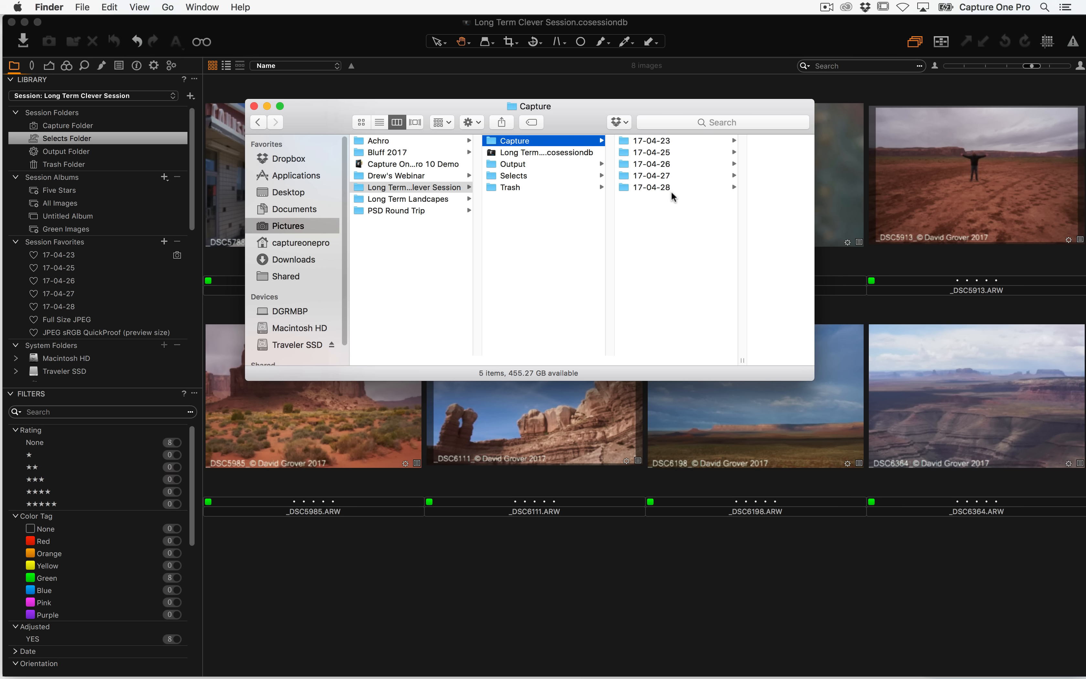
pyautogui.click(529, 166)
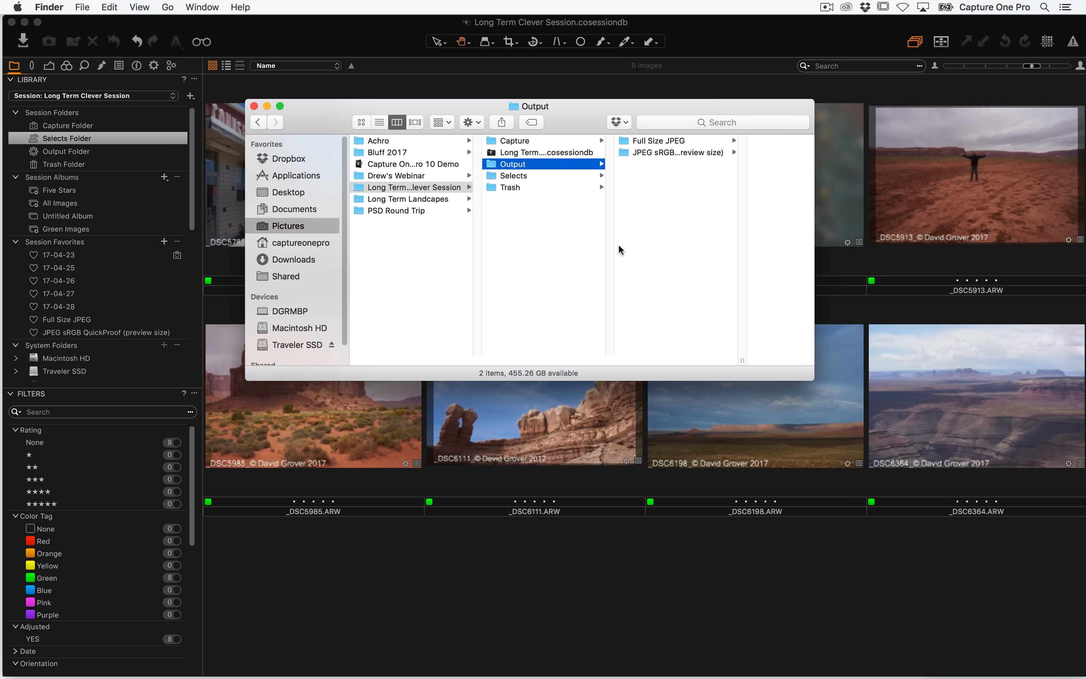
# Close the session window and select the Long Term Clever Session folder in Finder
pyautogui.click(11, 22)
pyautogui.moveTo(310, 119); pyautogui.dragTo(334, 153)
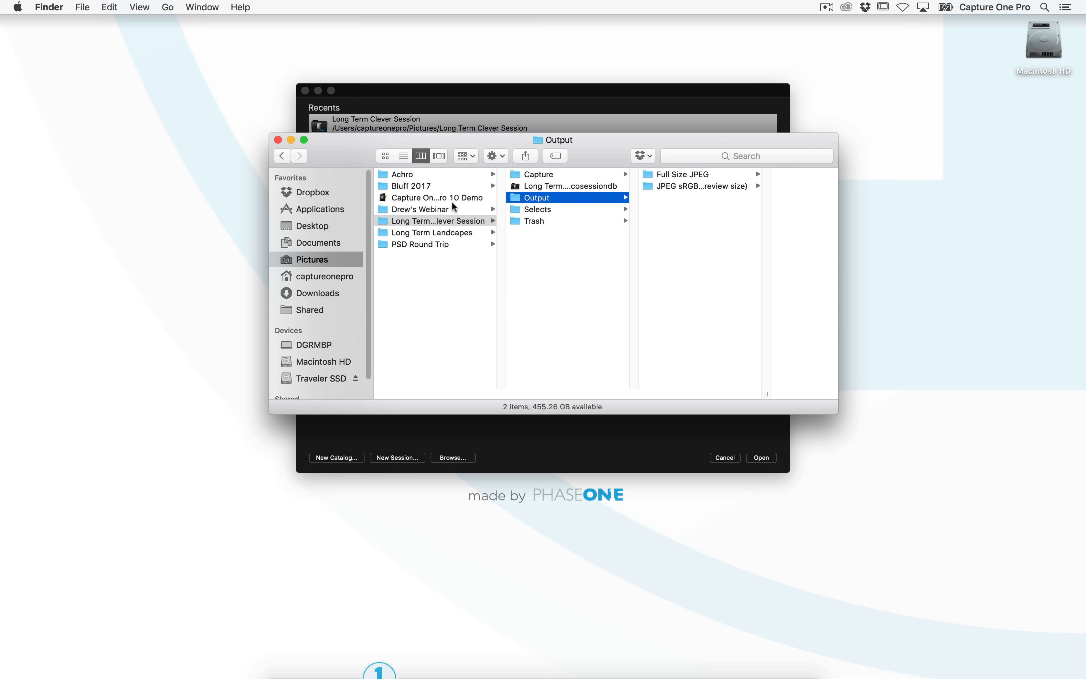
pyautogui.click(451, 281)
pyautogui.click(422, 221)
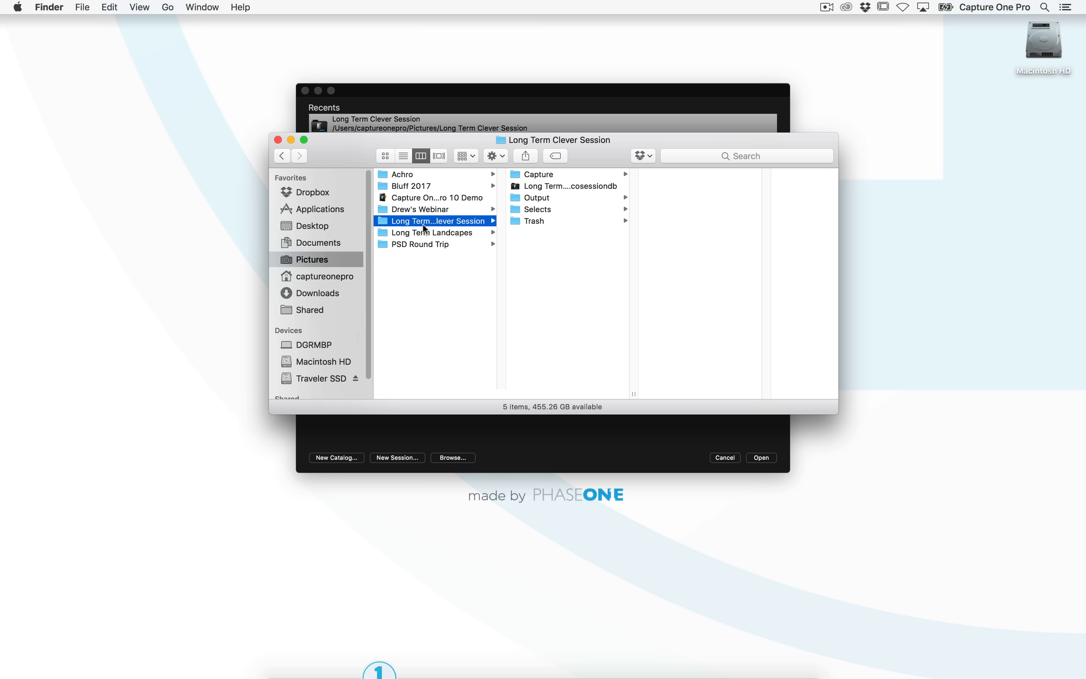
# Compress the Long Term Clever Session folder into a zip archive, then move that archive to the Trash
pyautogui.rightClick(381, 224)
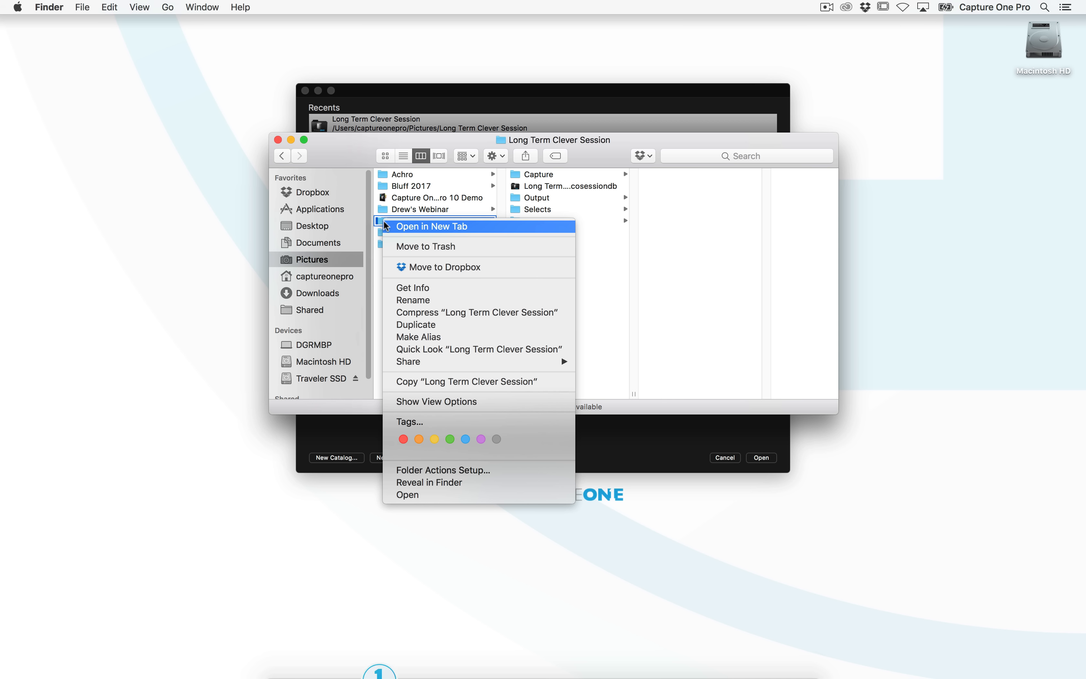
pyautogui.click(430, 313)
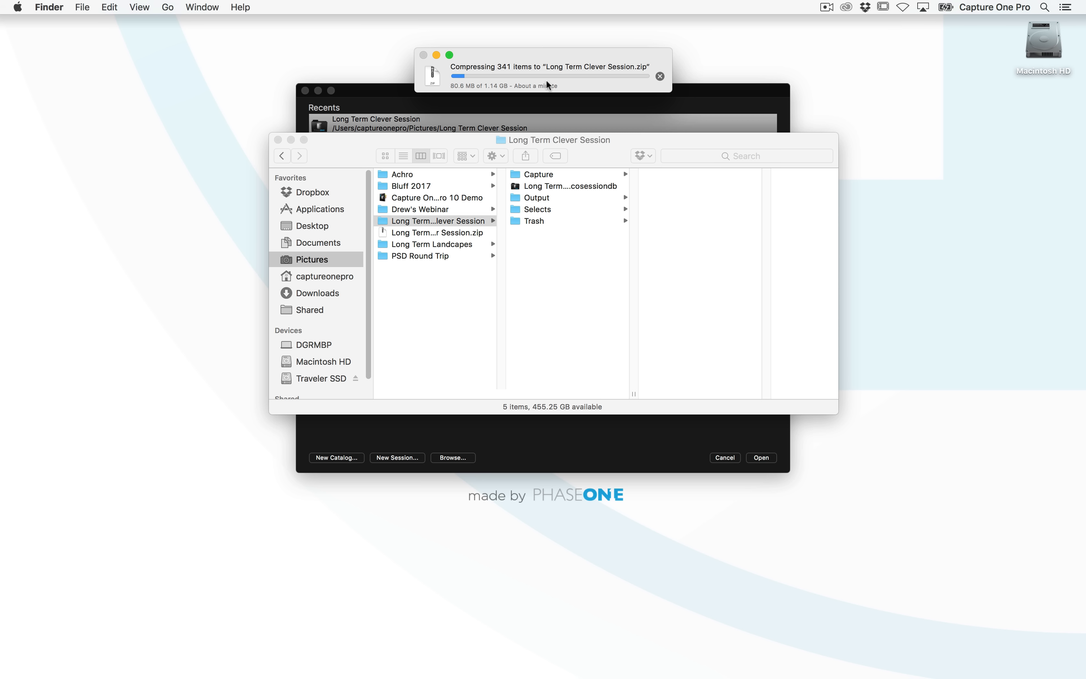
pyautogui.click(433, 305)
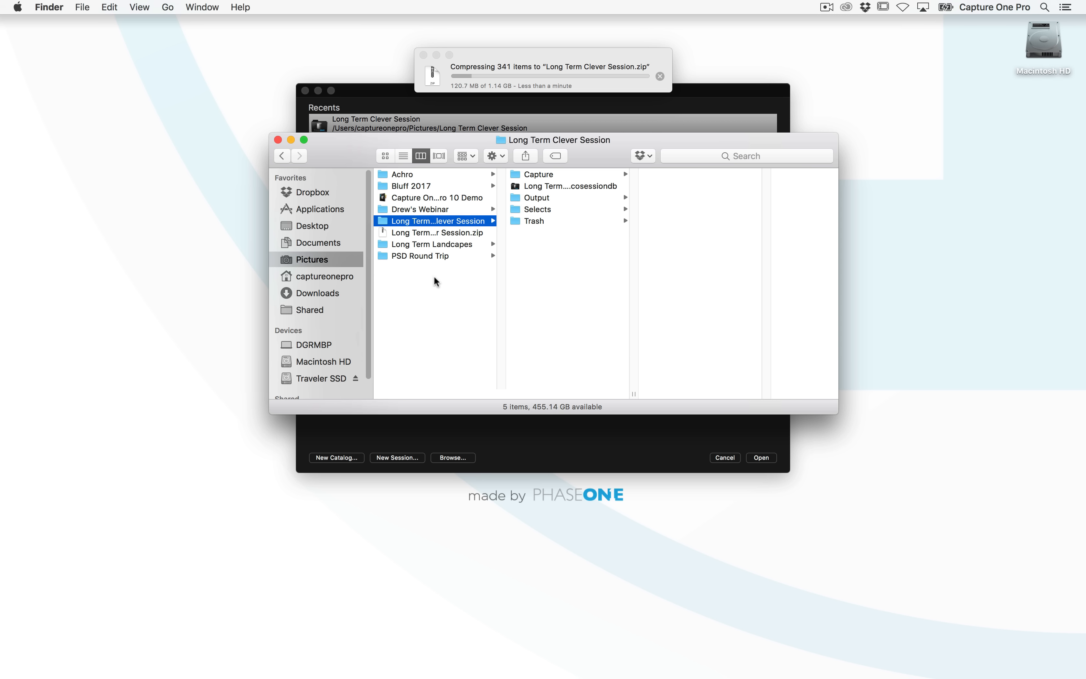
pyautogui.click(432, 233)
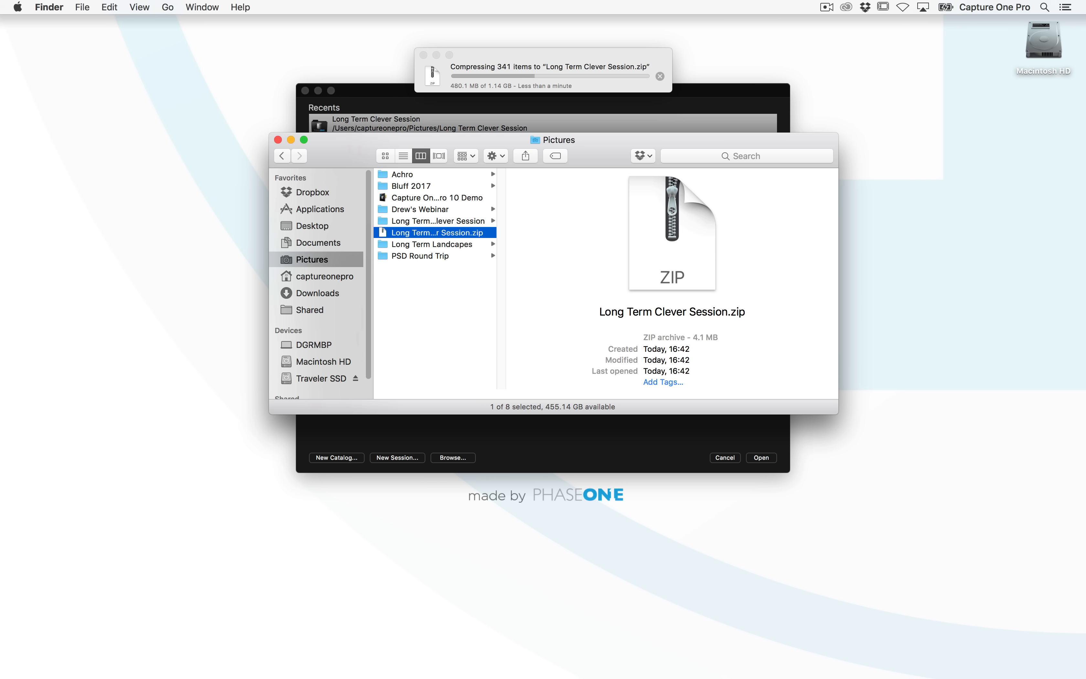
pyautogui.click(663, 80)
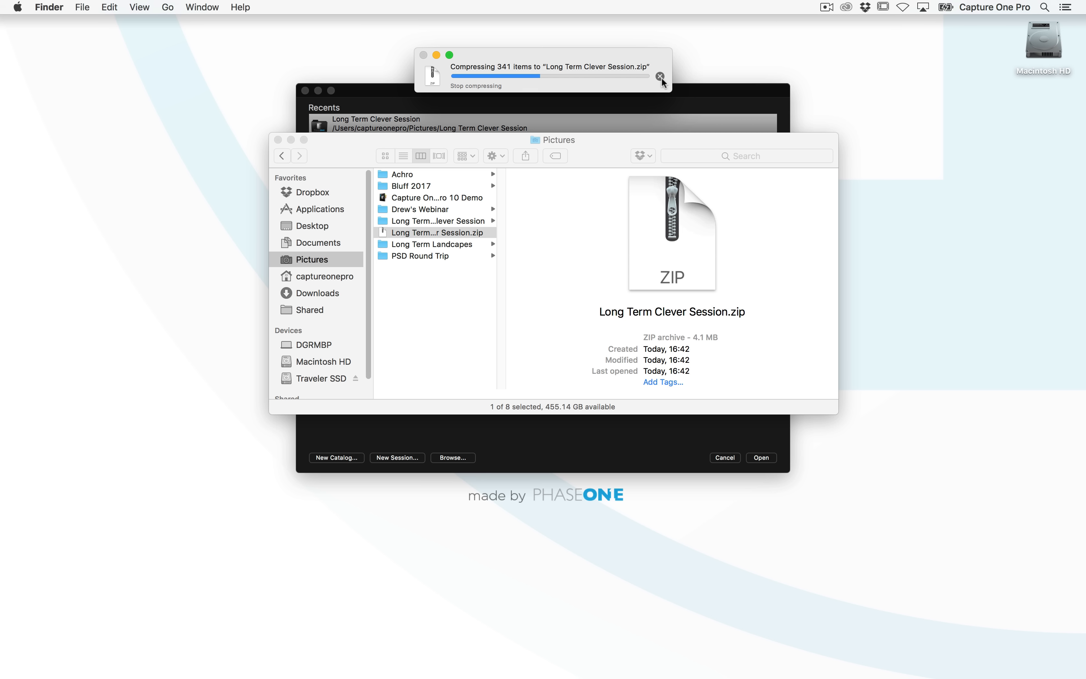
pyautogui.click(431, 313)
pyautogui.click(407, 233)
pyautogui.press('super+BackSpace')
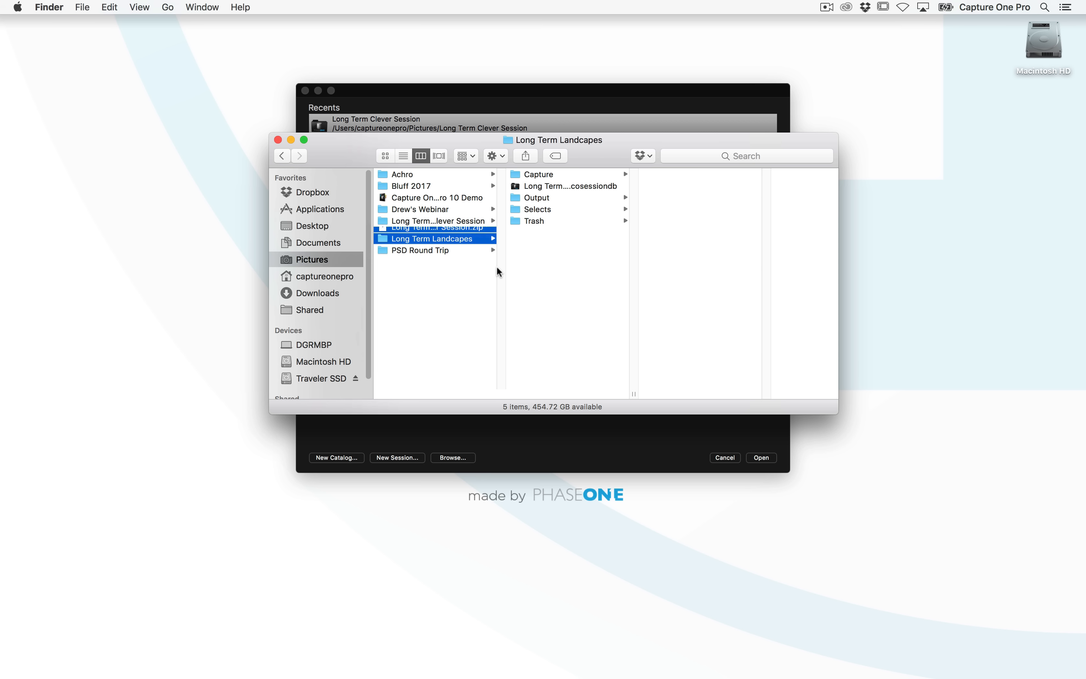
# Dismiss the welcome window and close the PSD Round Trip session window
pyautogui.moveTo(295, 151); pyautogui.dragTo(163, 241)
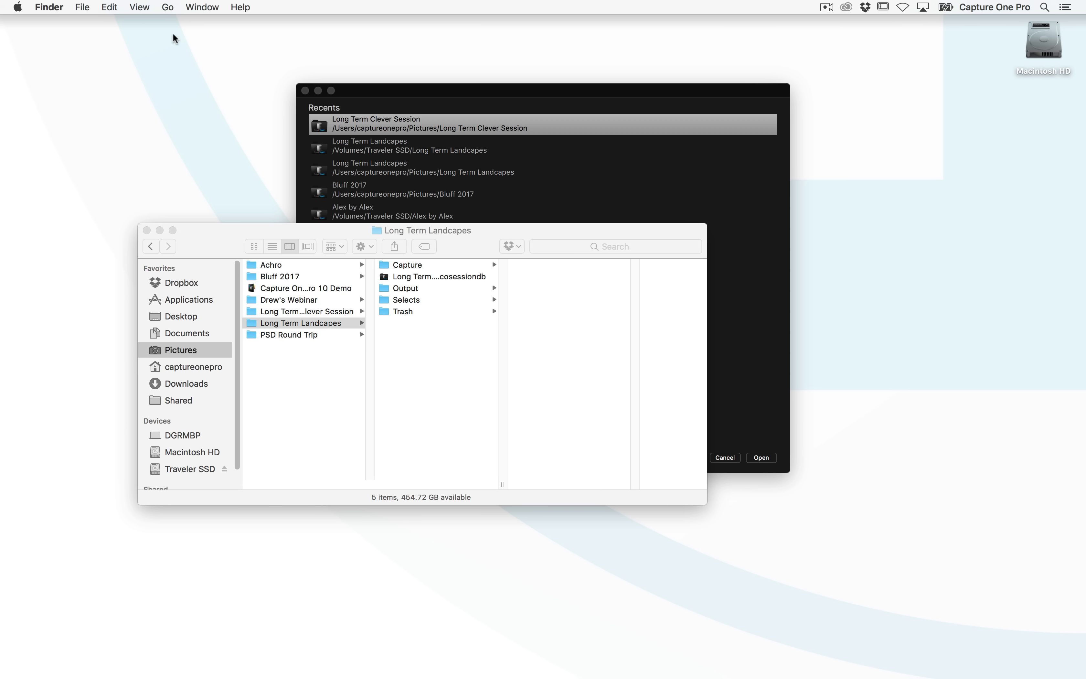
pyautogui.click(726, 456)
pyautogui.click(726, 456)
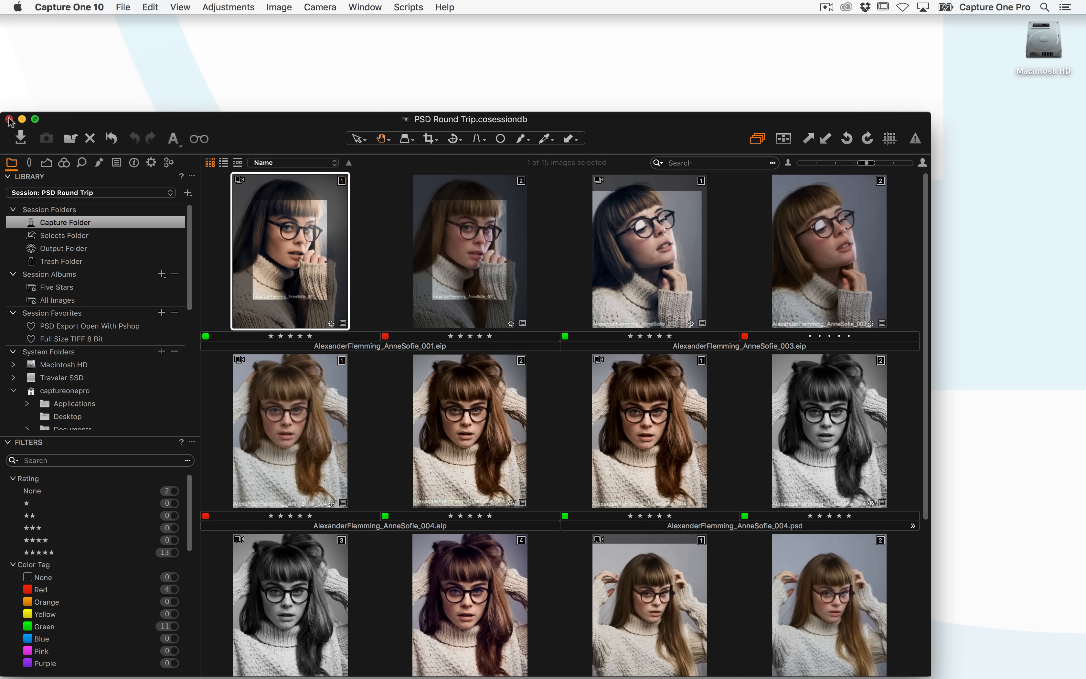
pyautogui.click(22, 119)
# Create a new catalog named Davids Catalog
pyautogui.click(122, 7)
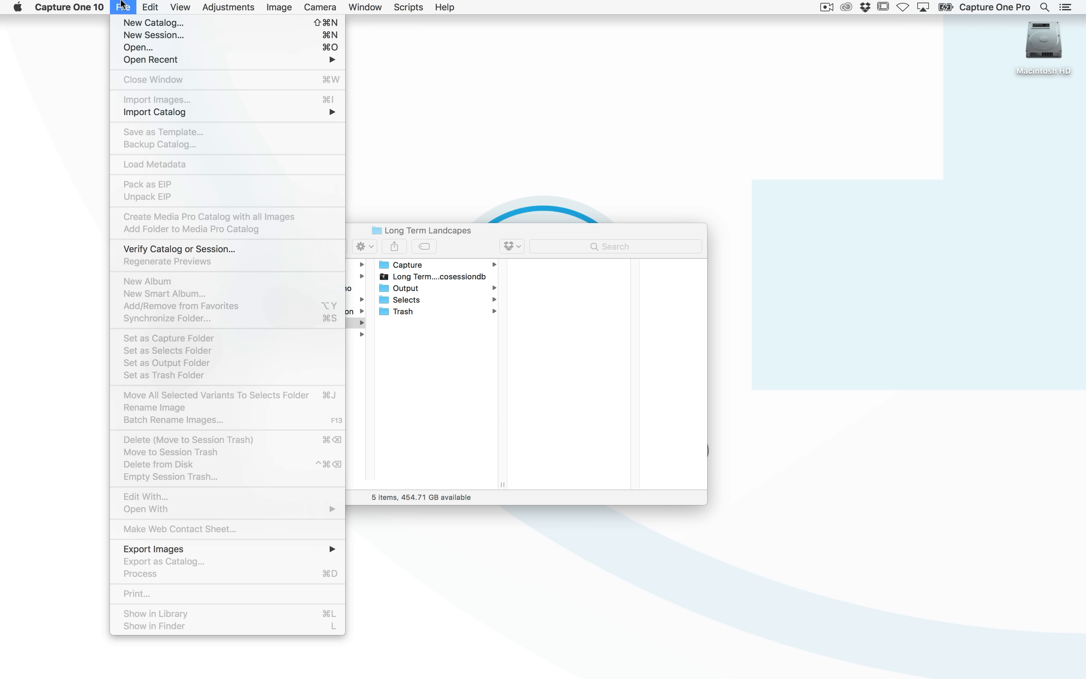
pyautogui.click(129, 25)
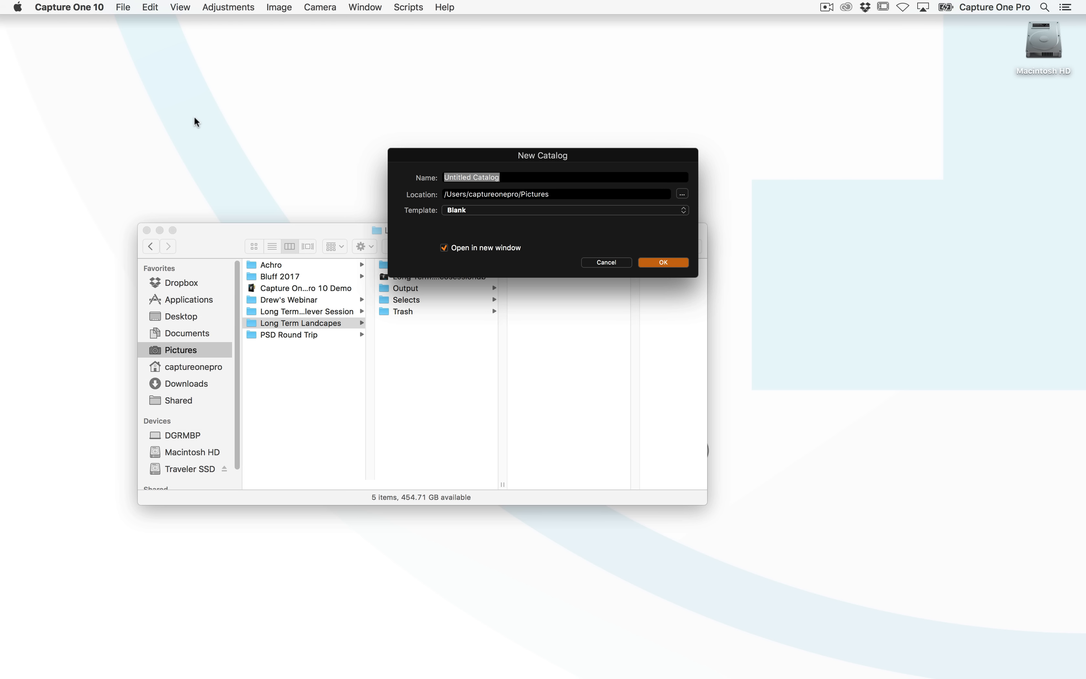
pyautogui.write('Davids Catalog')
pyautogui.press('Return')
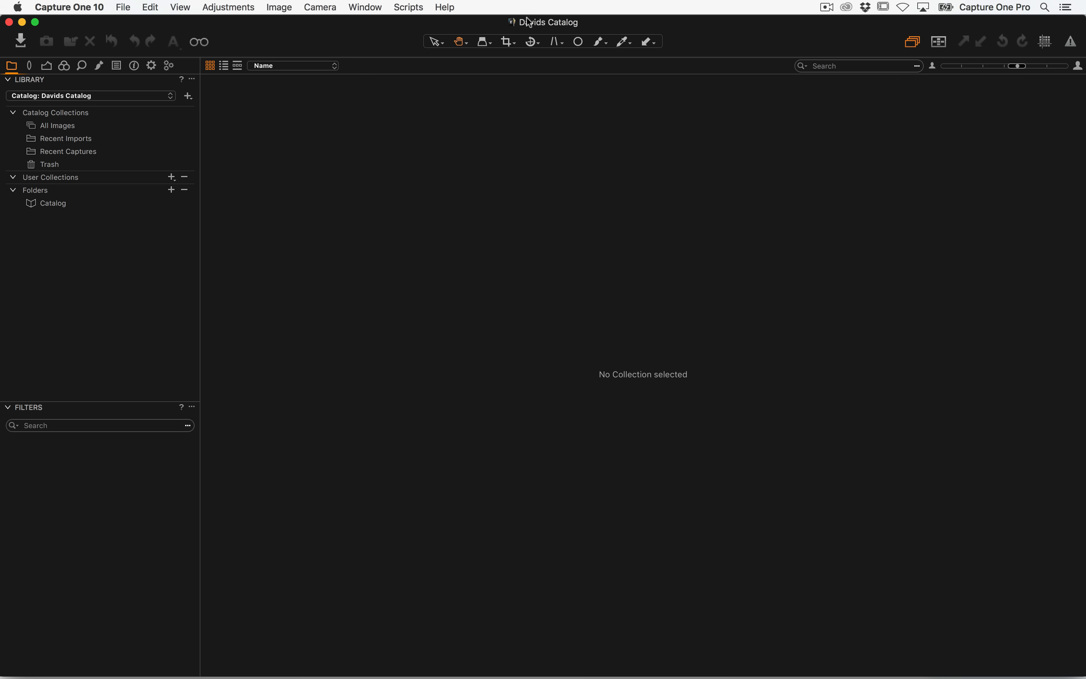
# Reveal the Davids Catalog file in Finder and close the extra Finder window
pyautogui.keyDown('super'); pyautogui.click(511, 23); pyautogui.keyUp('super')
pyautogui.click(519, 47)
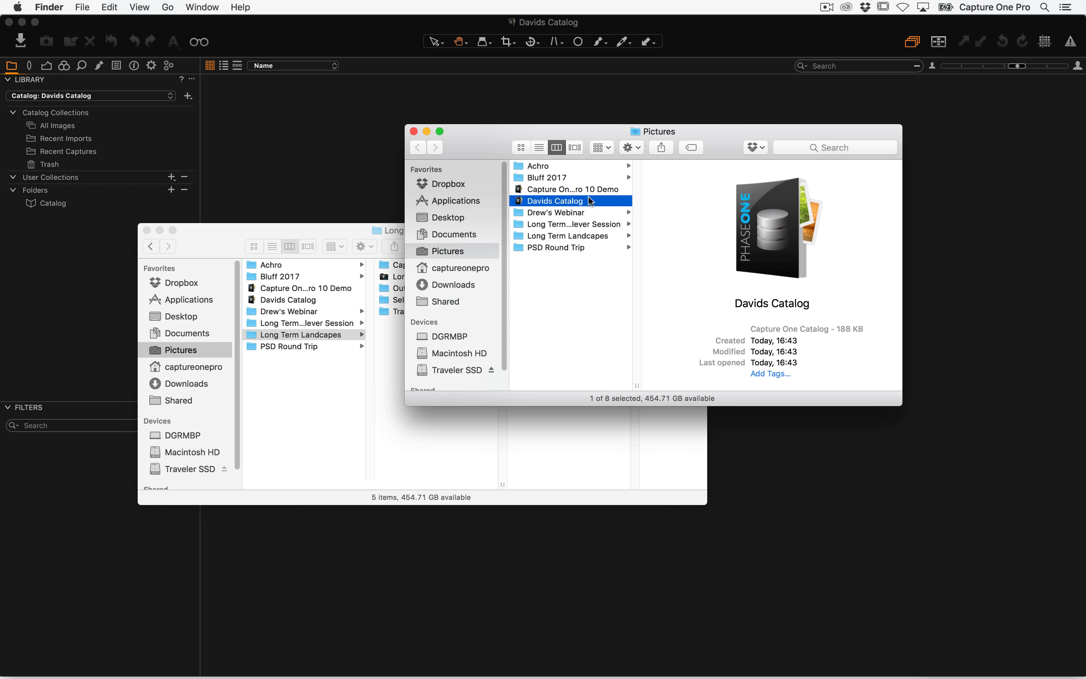
pyautogui.click(147, 230)
pyautogui.moveTo(457, 130); pyautogui.dragTo(357, 167)
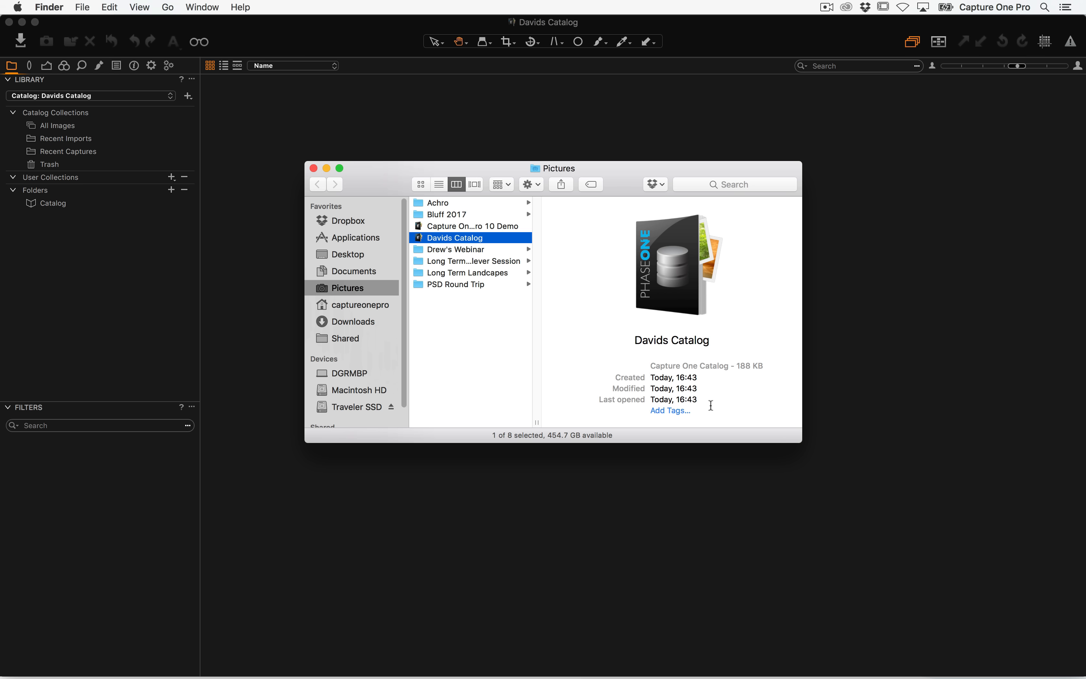
pyautogui.click(442, 150)
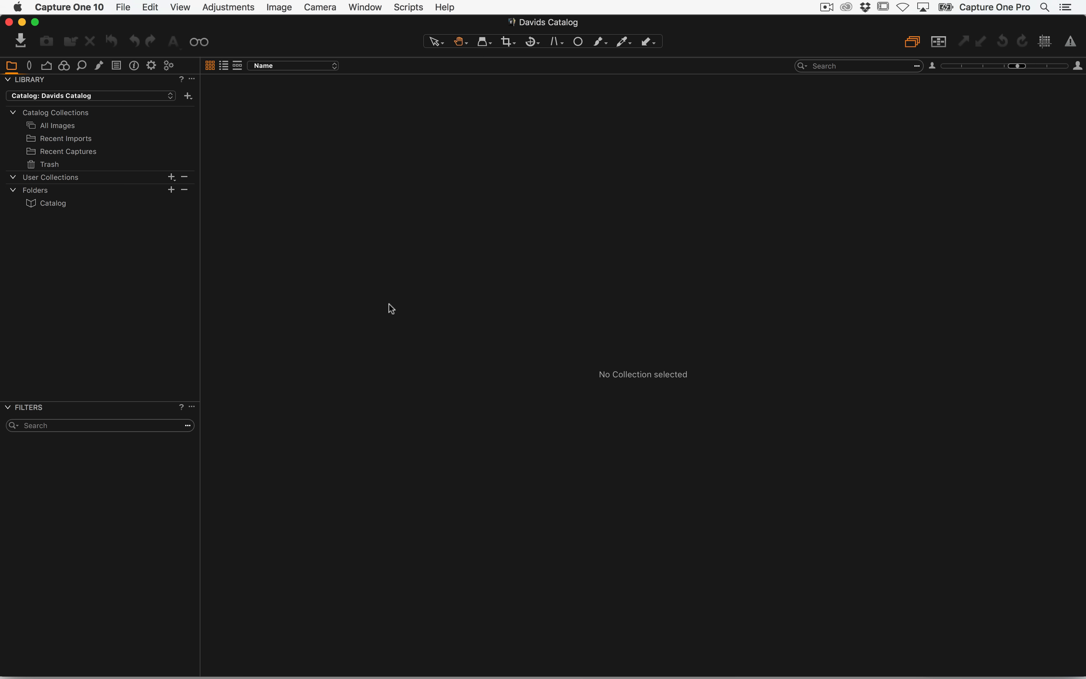
# Open the Import Images dialog for the new catalog
pyautogui.click(30, 43)
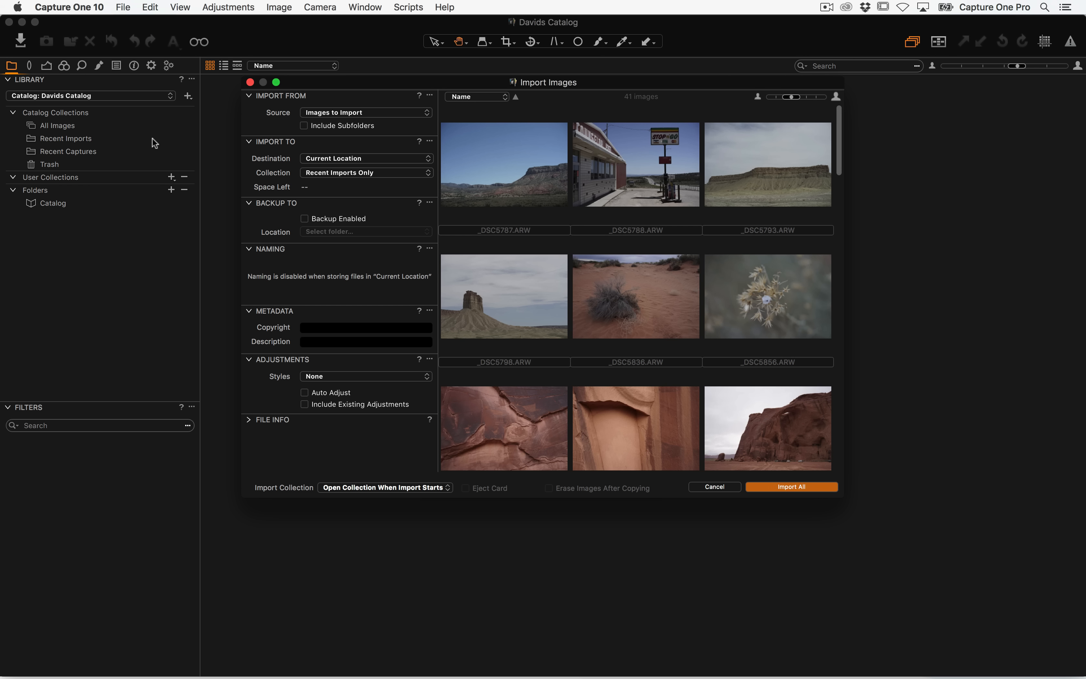
pyautogui.moveTo(382, 85); pyautogui.dragTo(335, 79)
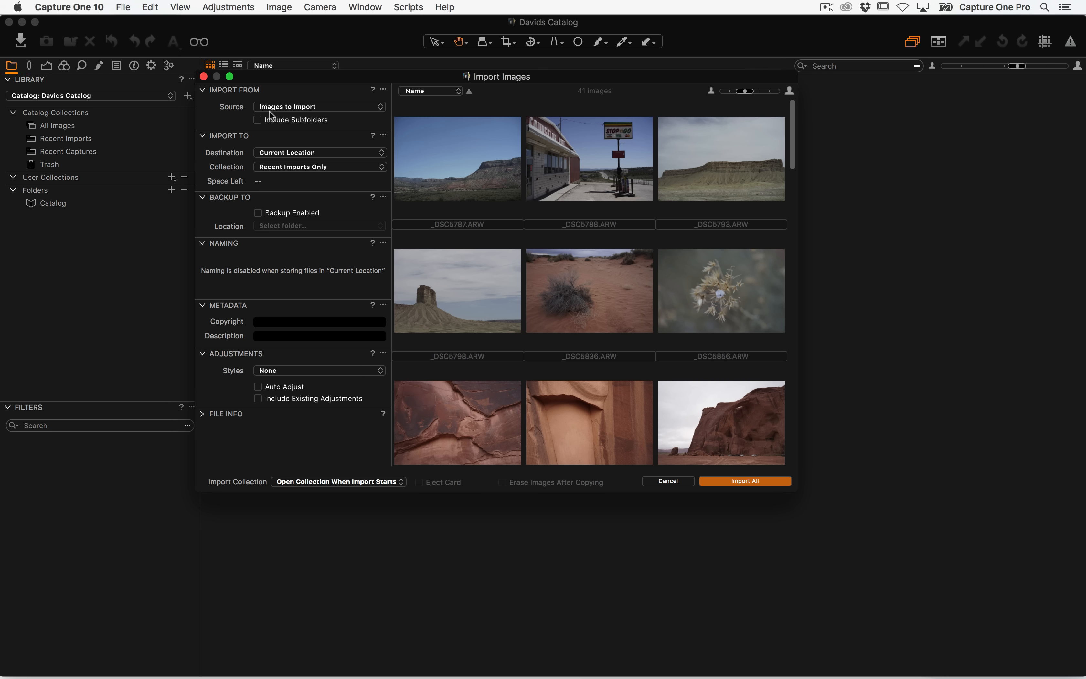
# Choose the Images to Import folder as the import source
pyautogui.click(293, 107)
pyautogui.click(299, 128)
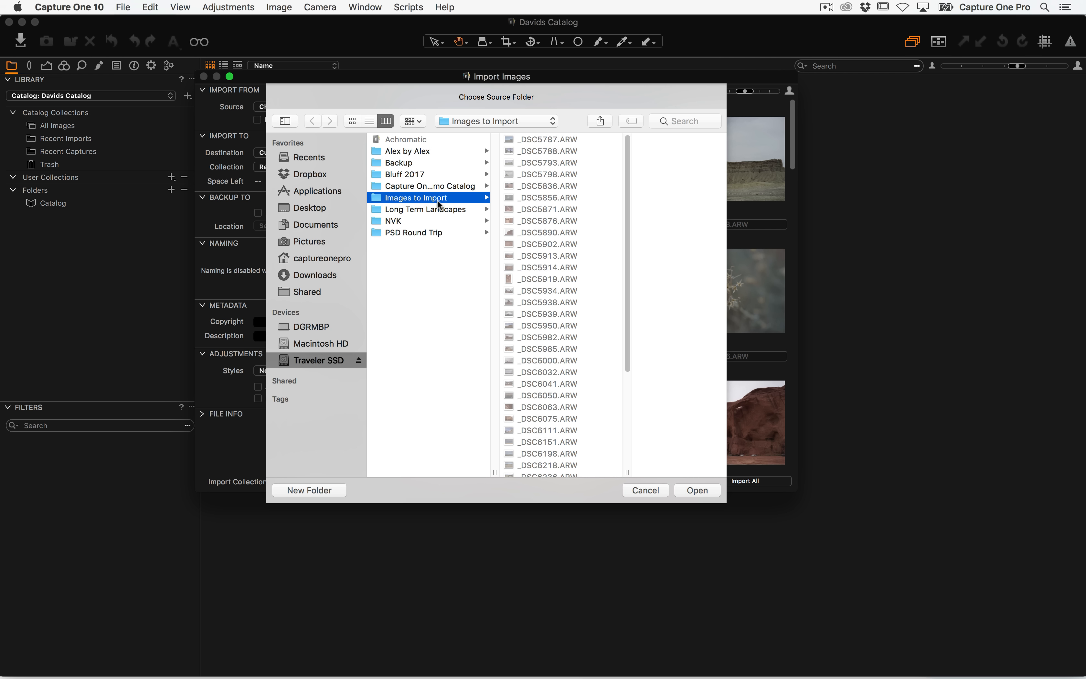
pyautogui.click(697, 490)
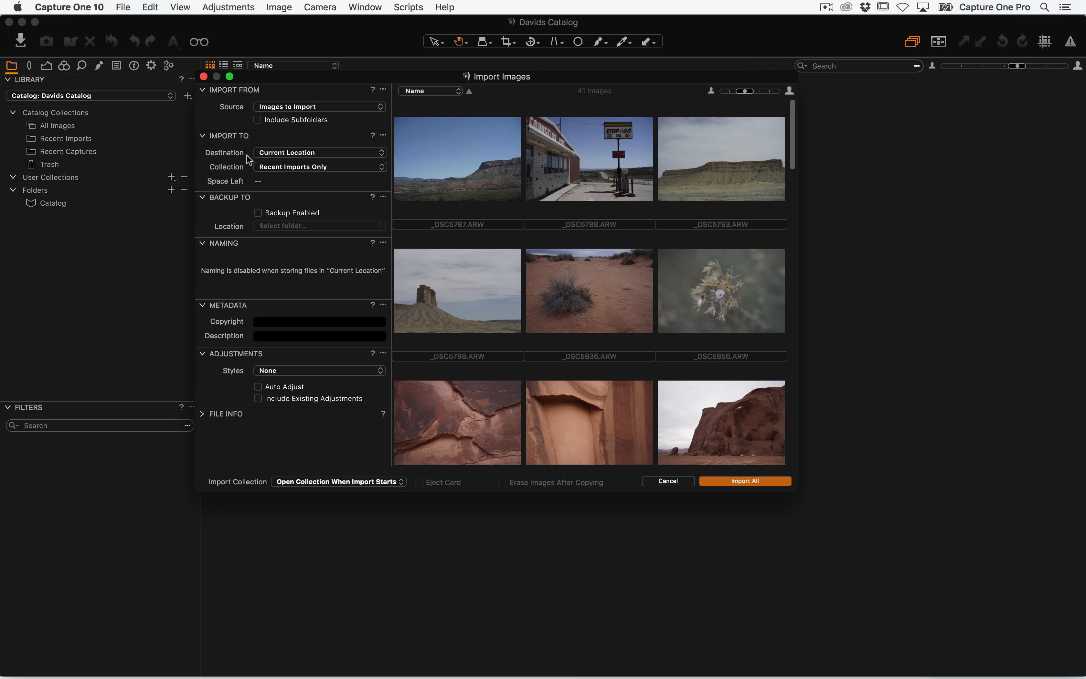
# Examine the Davids Catalog file in the Pictures folder in Finder
pyautogui.click(281, 154)
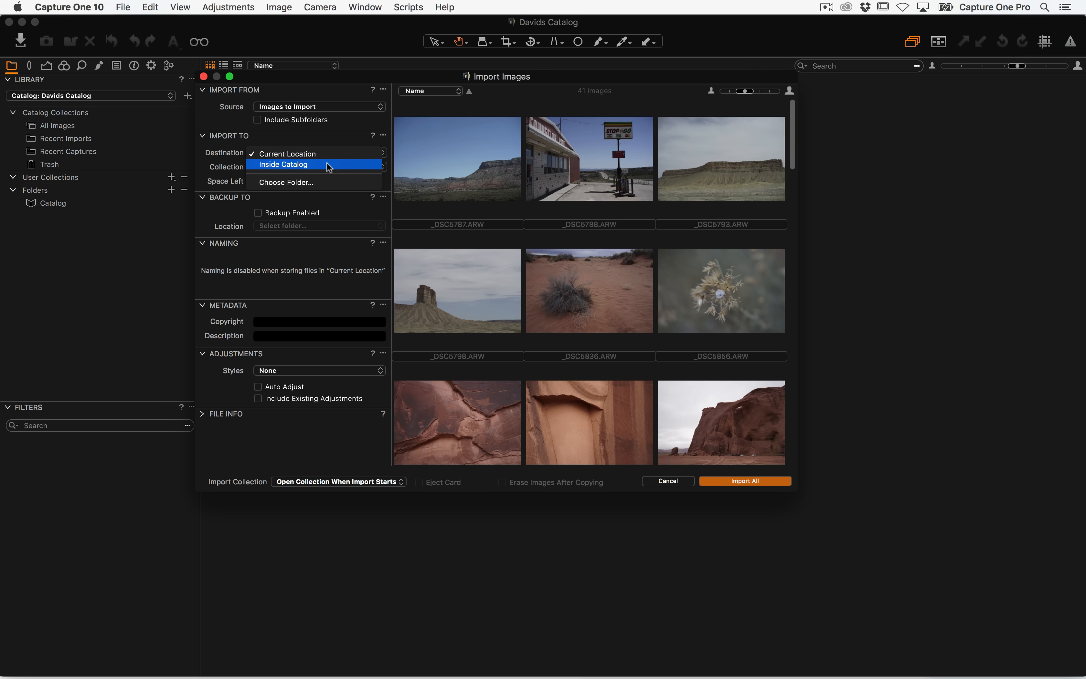
pyautogui.press('super+Tab')
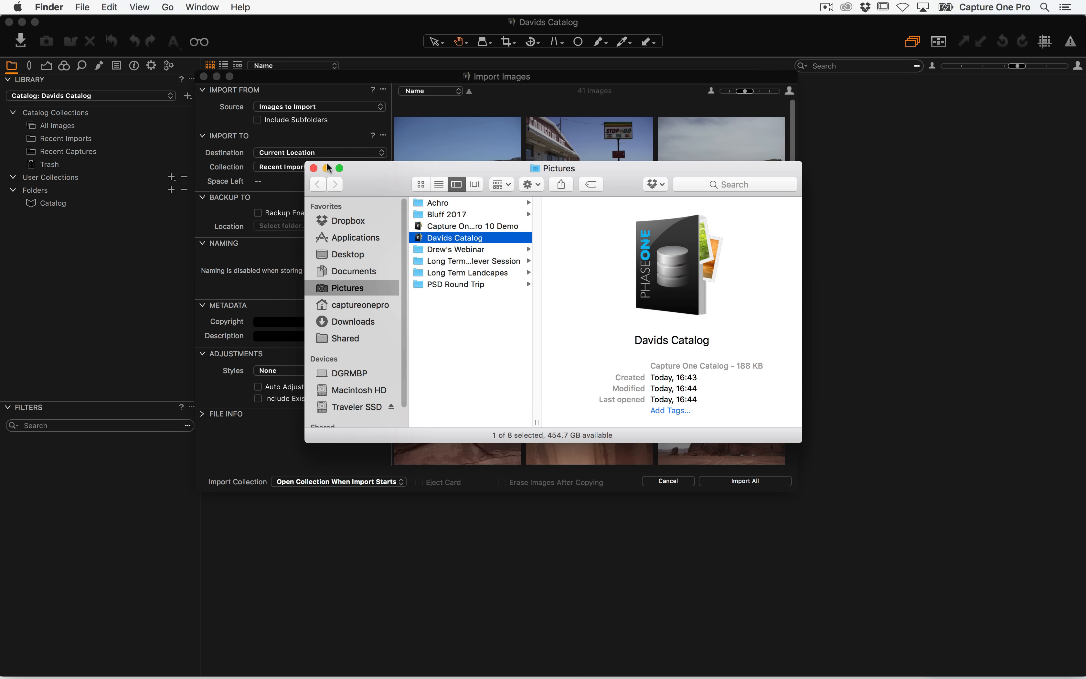
pyautogui.click(456, 240)
pyautogui.moveTo(447, 242); pyautogui.dragTo(612, 435)
pyautogui.click(492, 404)
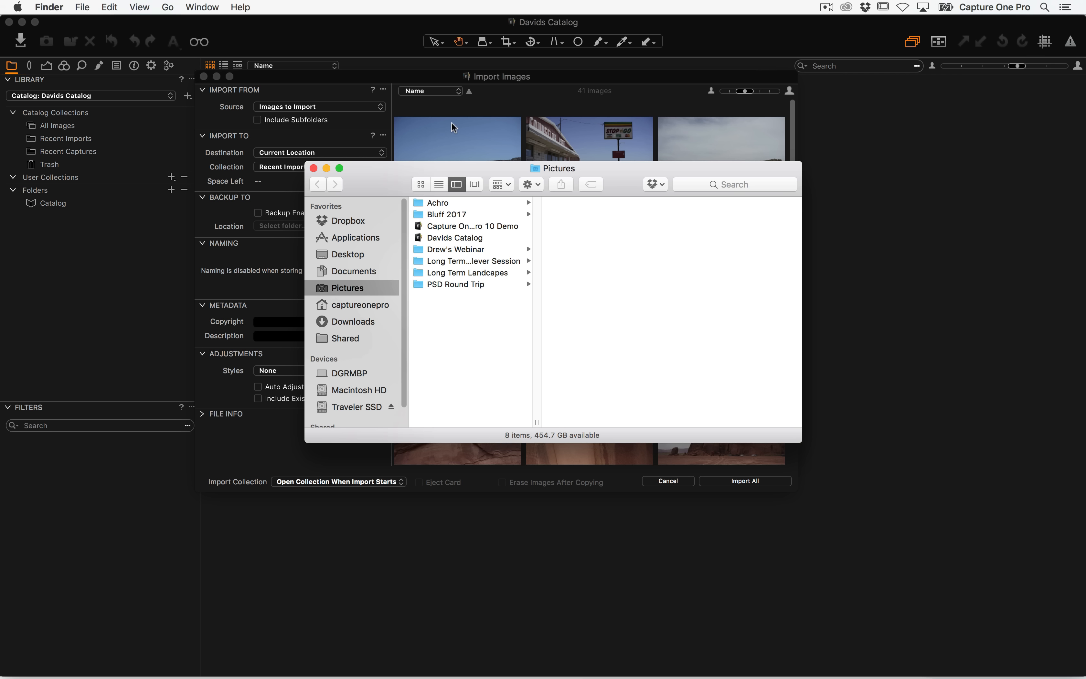
pyautogui.click(462, 113)
pyautogui.click(329, 154)
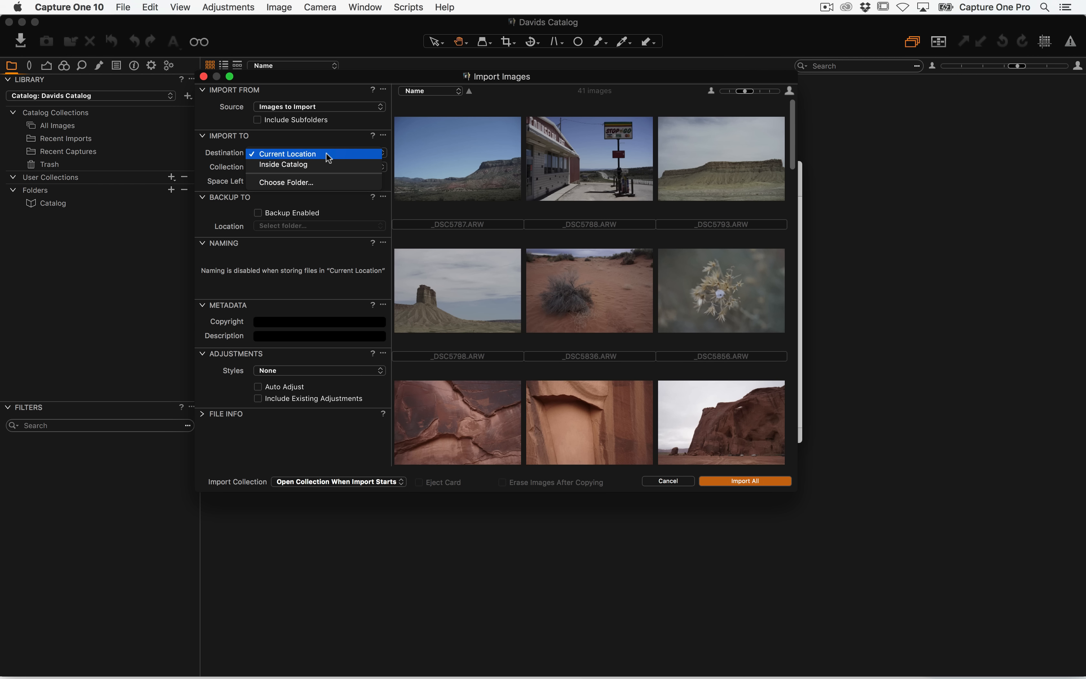
pyautogui.click(315, 182)
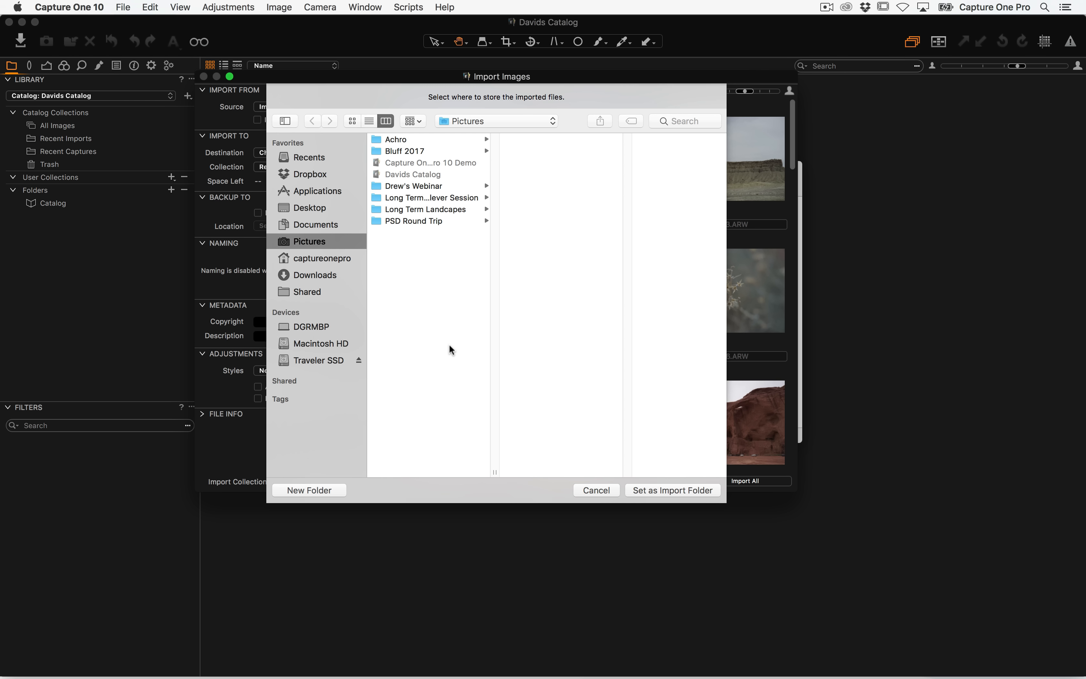
pyautogui.click(590, 492)
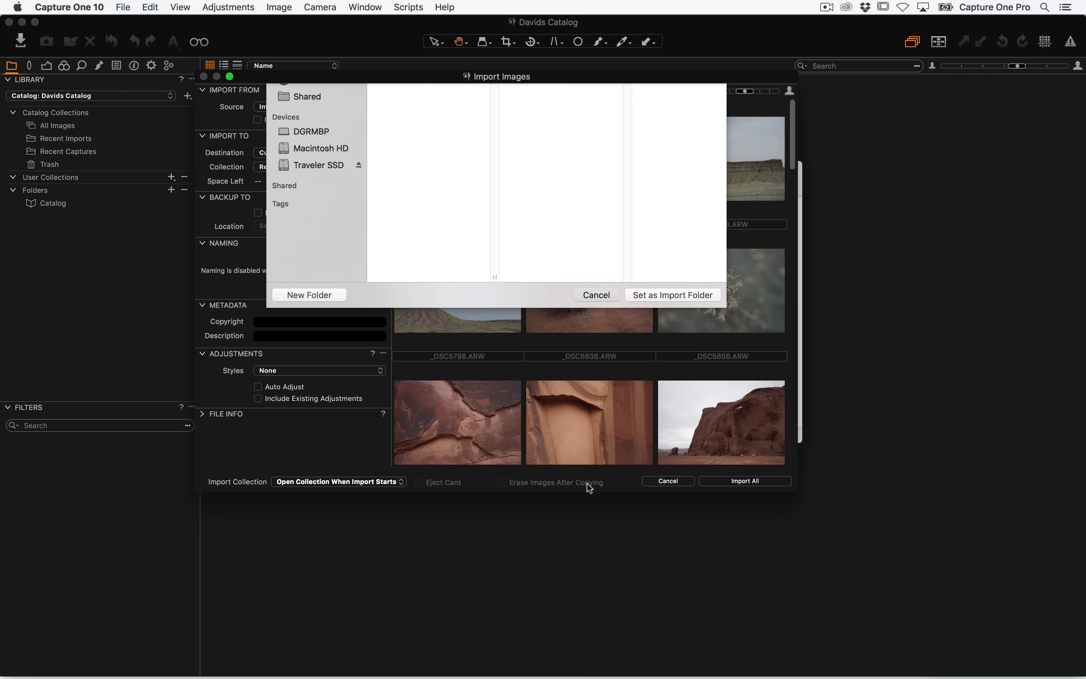
pyautogui.click(332, 155)
pyautogui.click(317, 151)
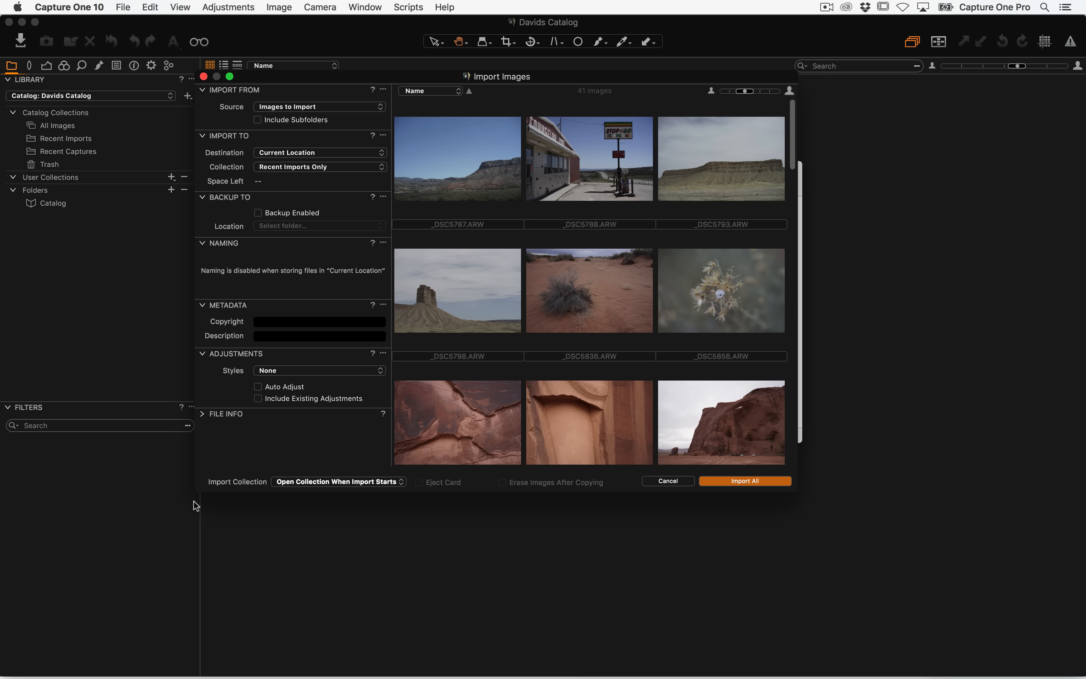
# Apply the DGR Meta Data 2017 user metadata preset as the import style
pyautogui.click(277, 372)
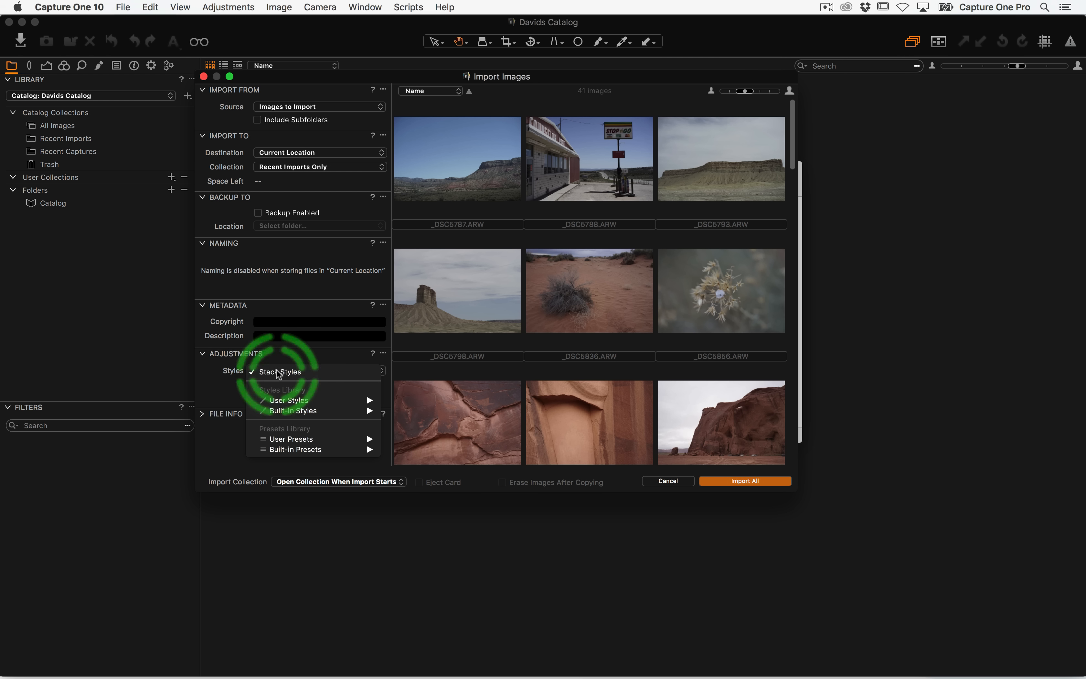
pyautogui.click(343, 419)
pyautogui.click(325, 372)
pyautogui.moveTo(346, 409)
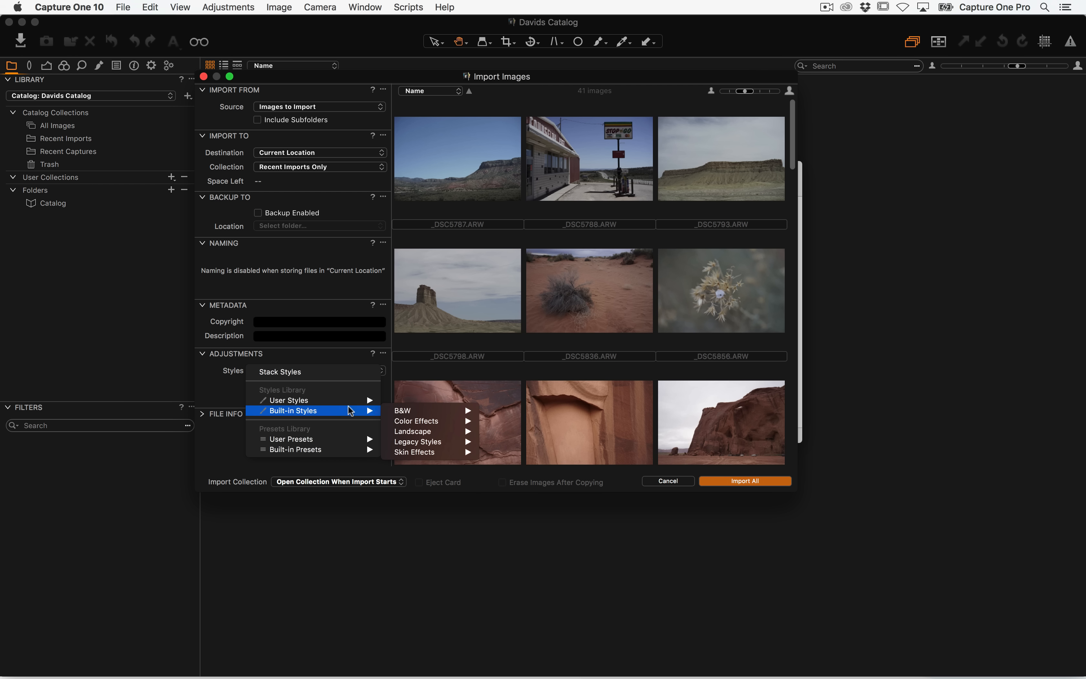
pyautogui.moveTo(352, 442)
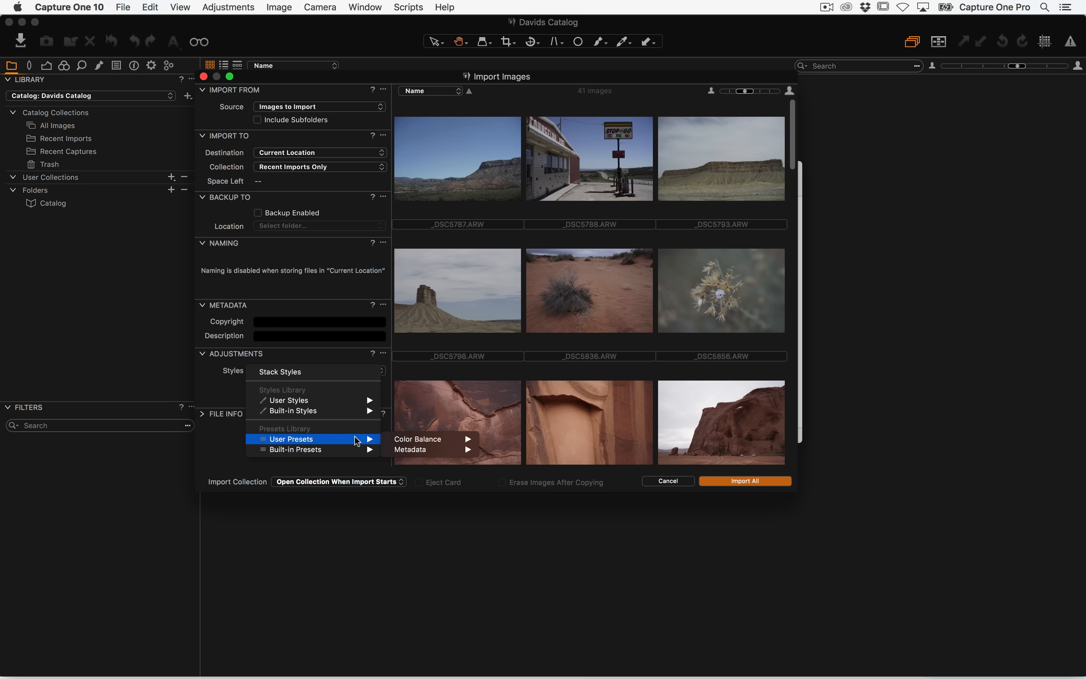
pyautogui.moveTo(411, 450)
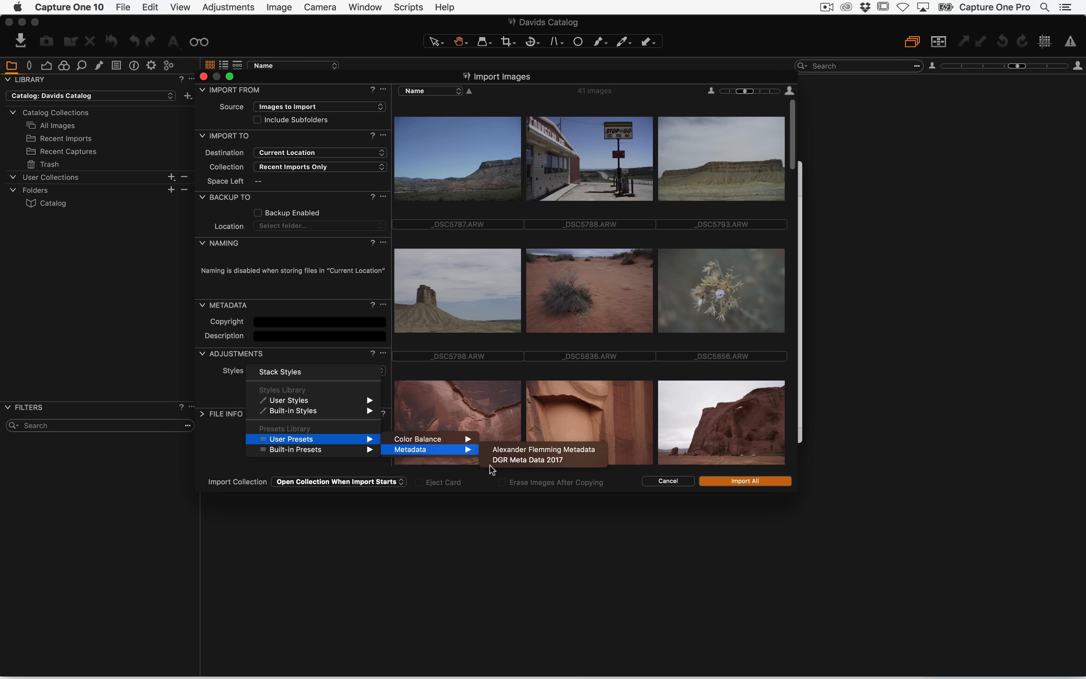
pyautogui.click(541, 460)
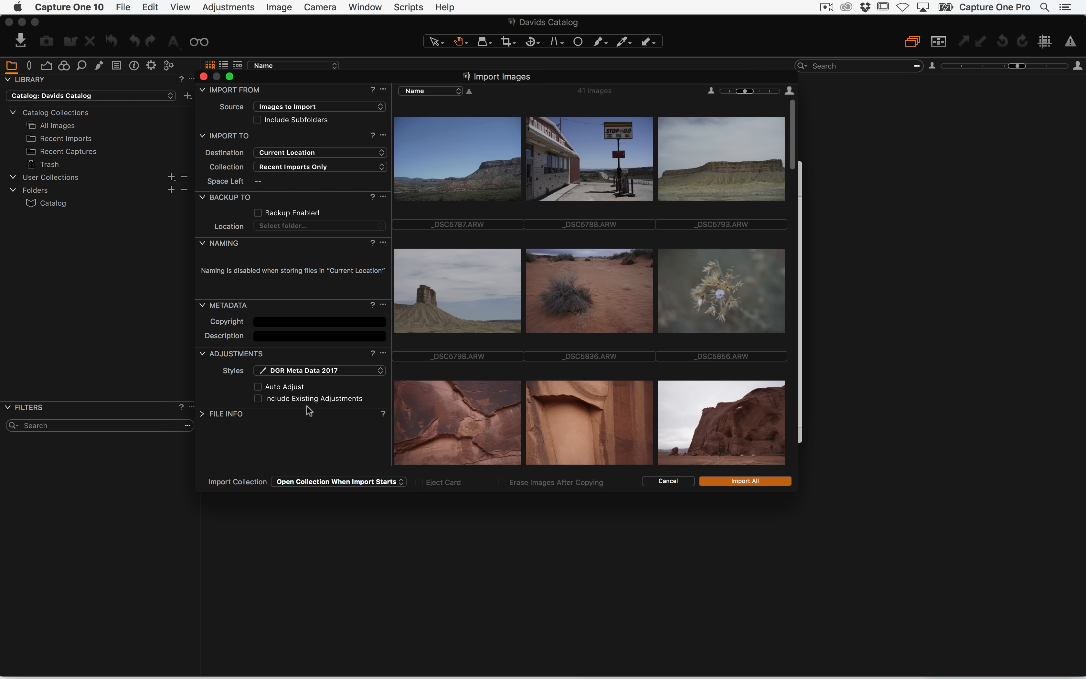
# Enable Auto Adjust and import all images into the catalog
pyautogui.click(259, 387)
pyautogui.click(754, 483)
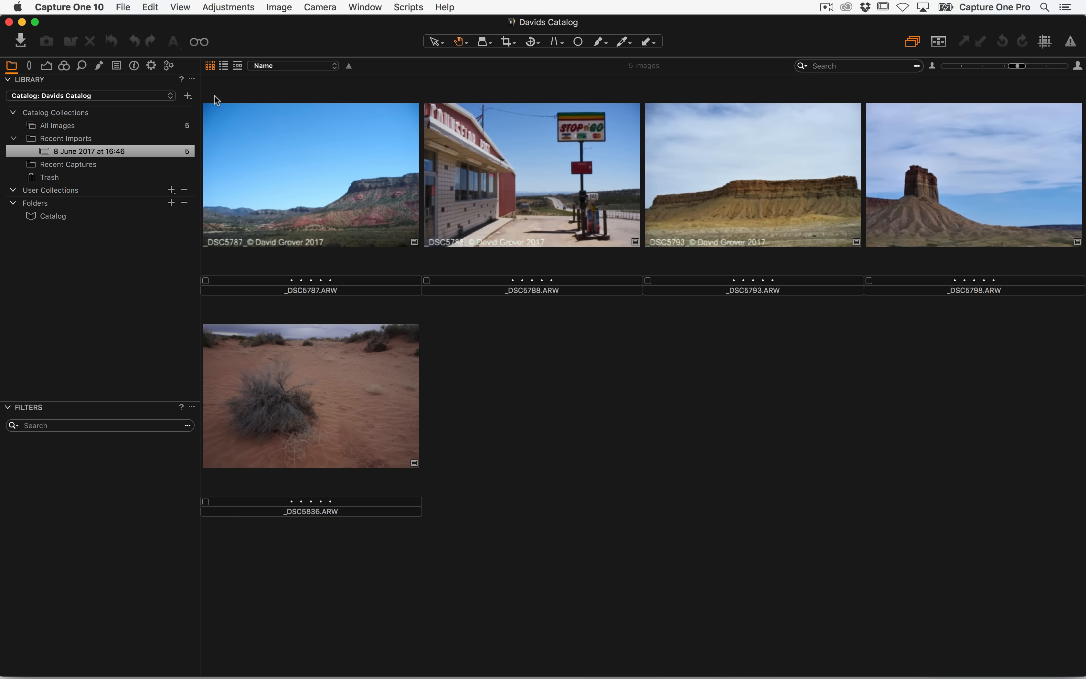
# Select the Full Size JPEG process recipe to review its settings
pyautogui.click(151, 65)
pyautogui.click(10, 135)
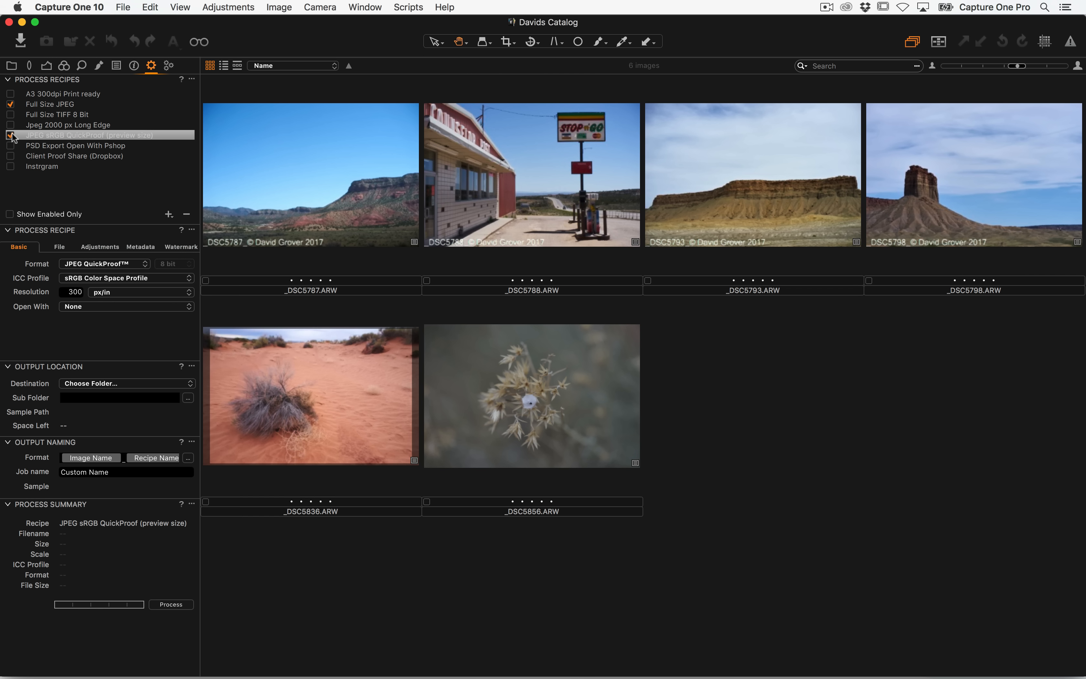
pyautogui.click(56, 104)
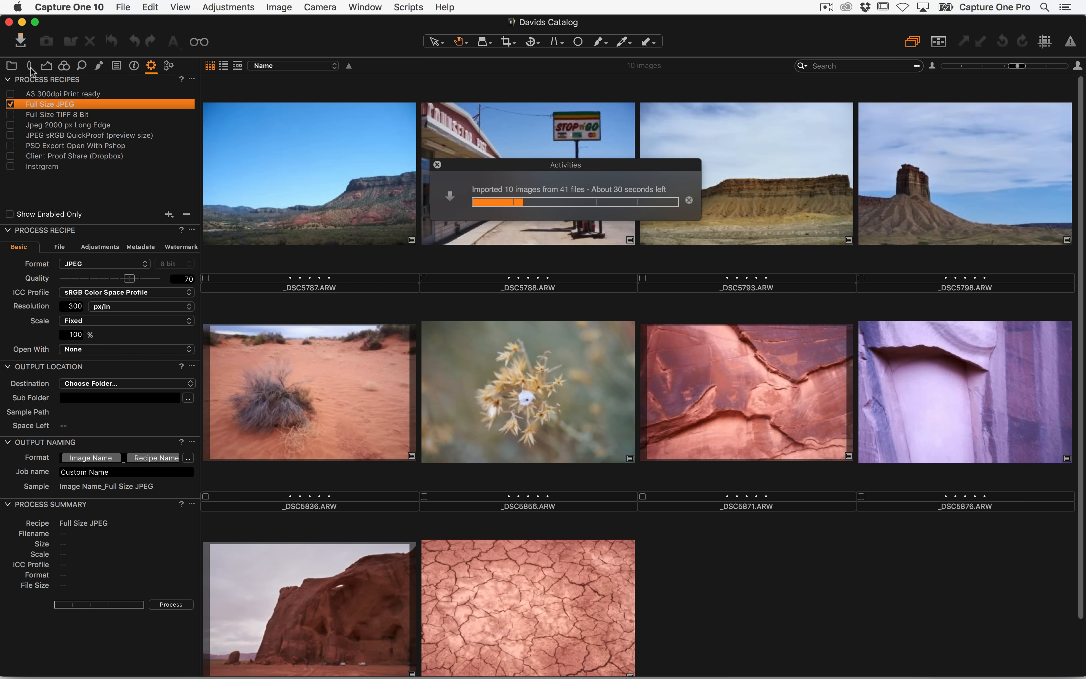
# Select the first imported image and examine its metadata
pyautogui.click(13, 66)
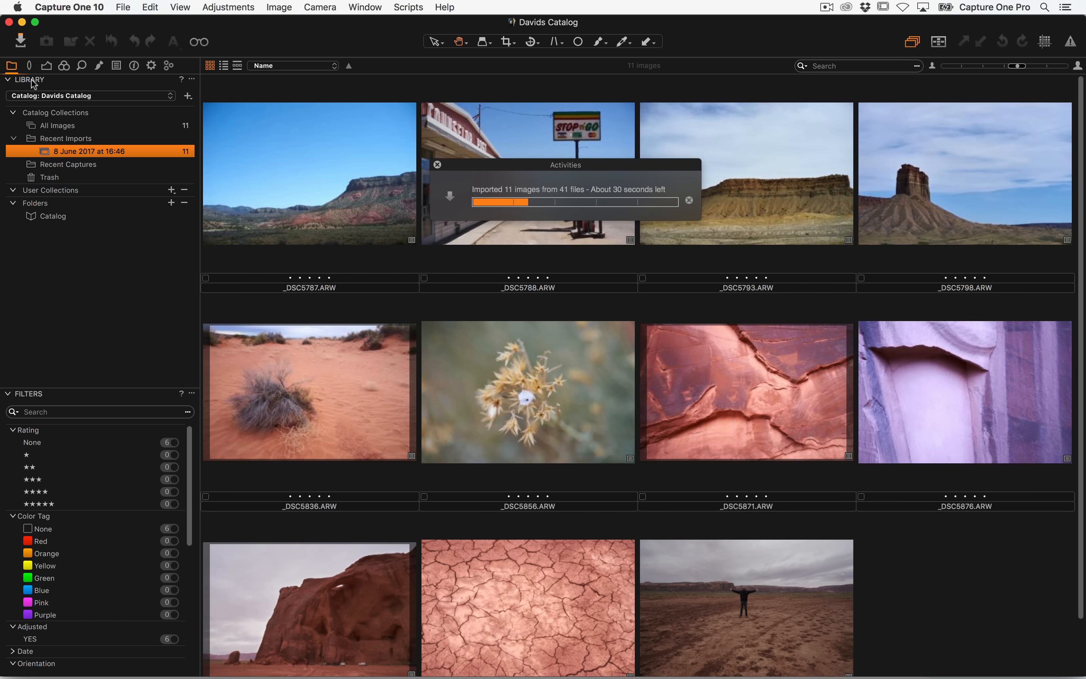
pyautogui.click(271, 137)
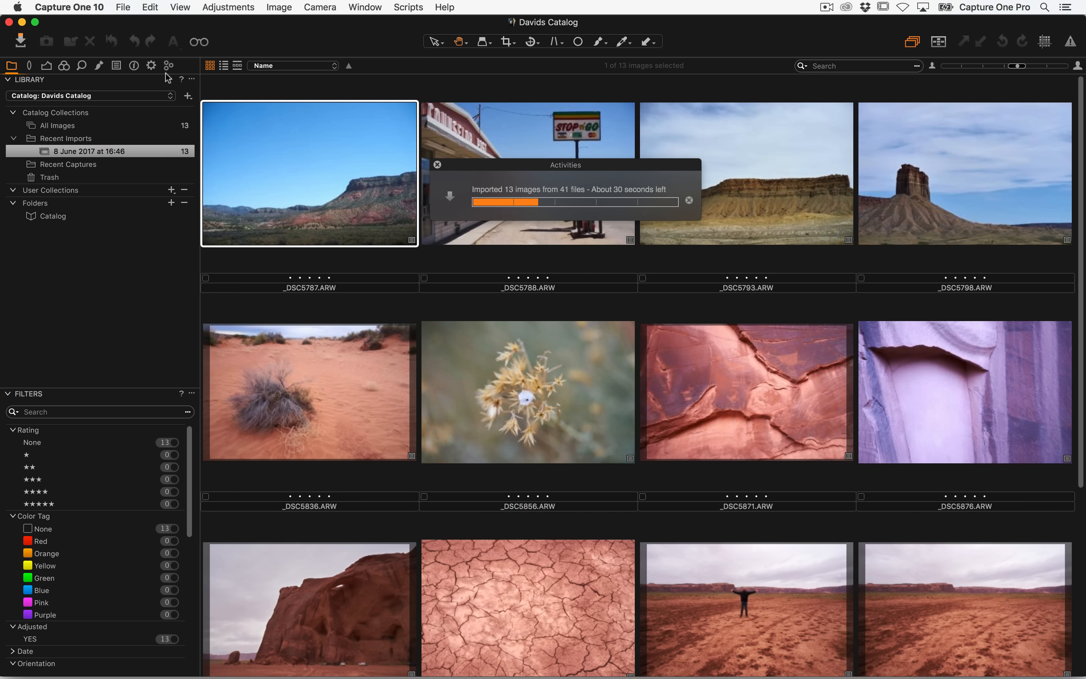
pyautogui.click(134, 66)
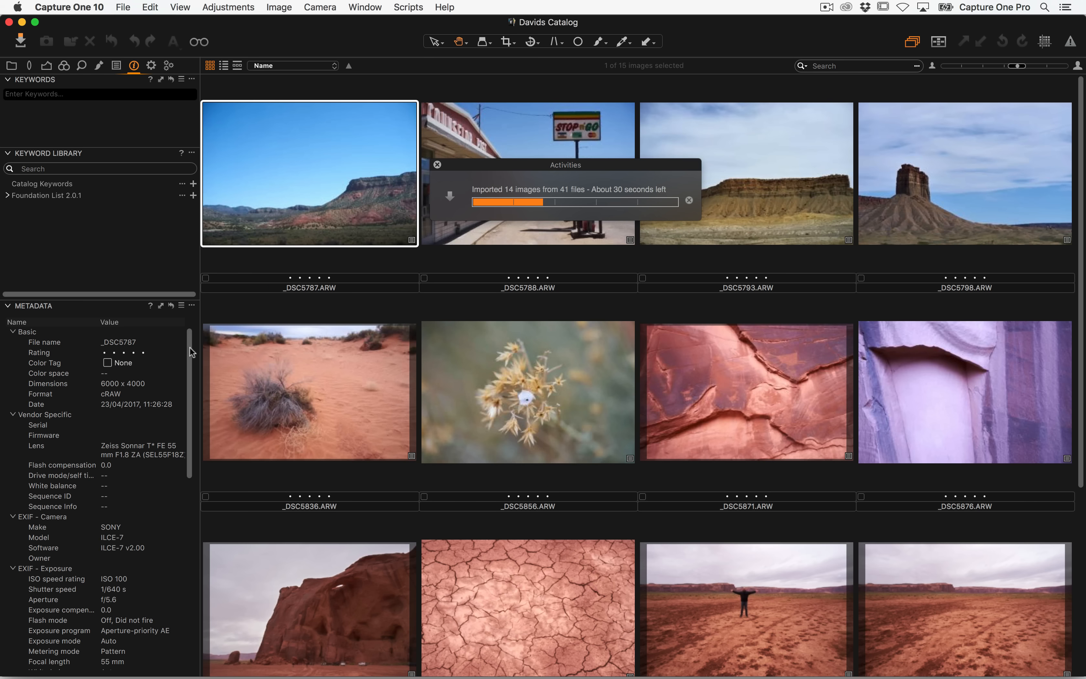
pyautogui.scroll(-2, 189, 347)
pyautogui.scroll(-5, 193, 386)
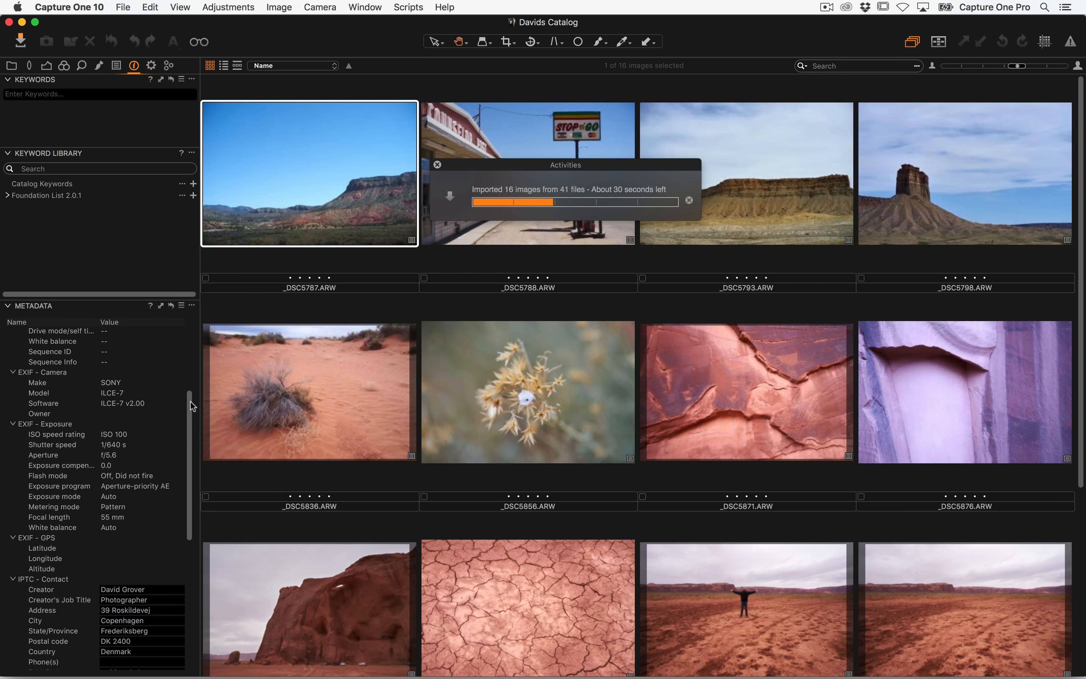
pyautogui.scroll(6, 189, 413)
pyautogui.scroll(-6, 190, 449)
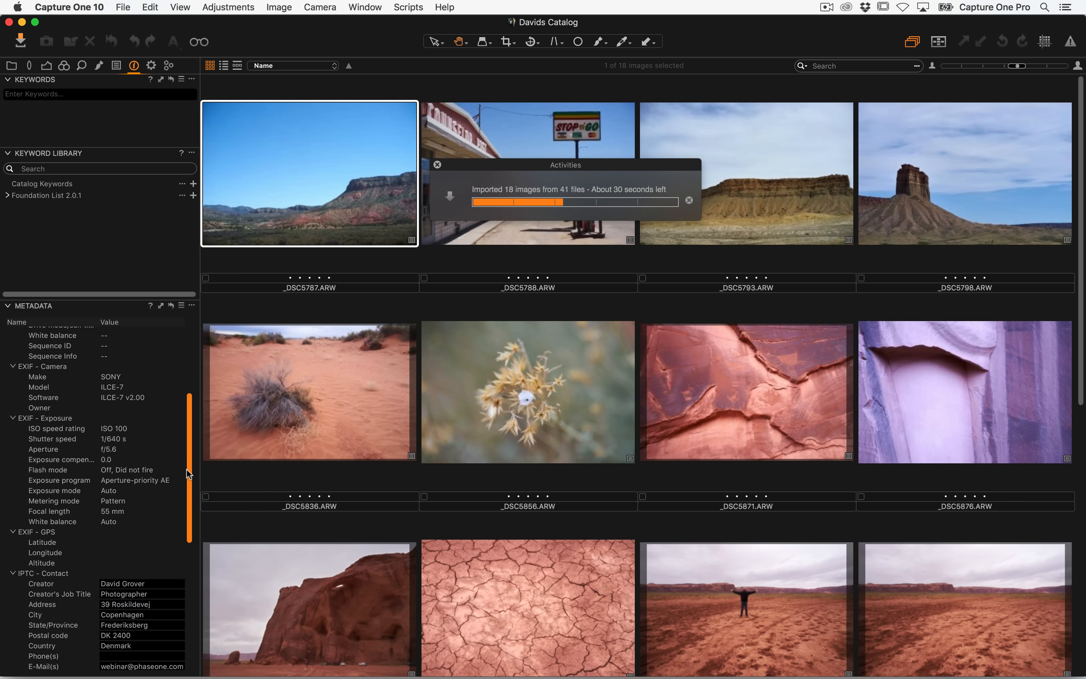
pyautogui.scroll(-12, 189, 590)
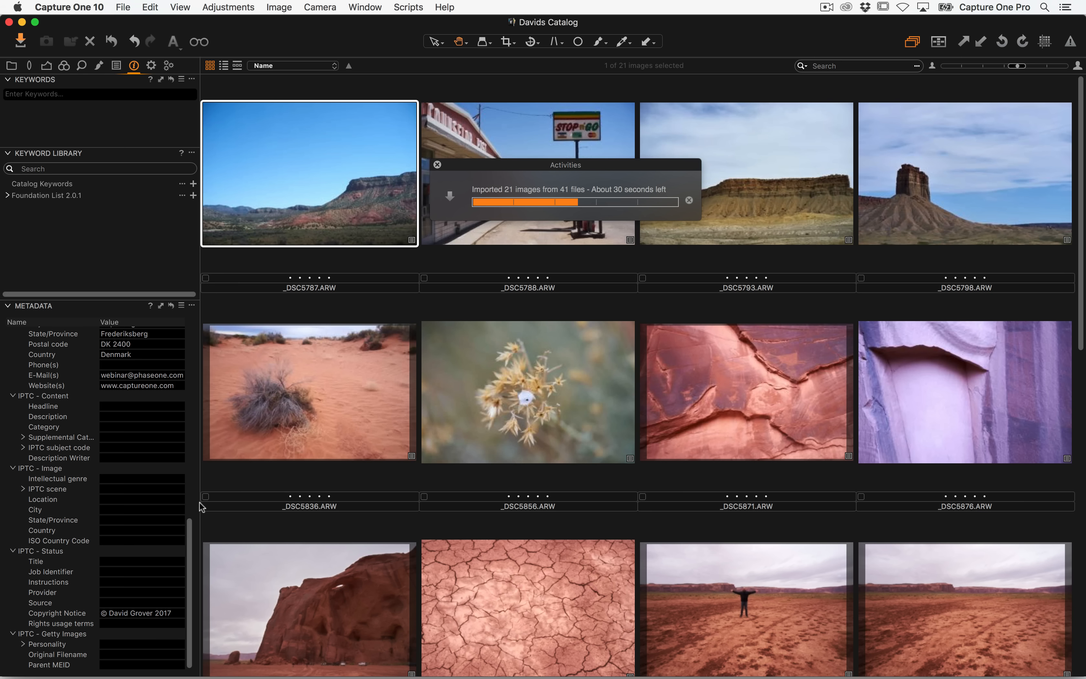
# Open Preferences and inspect the Image preview size setting
pyautogui.click(46, 66)
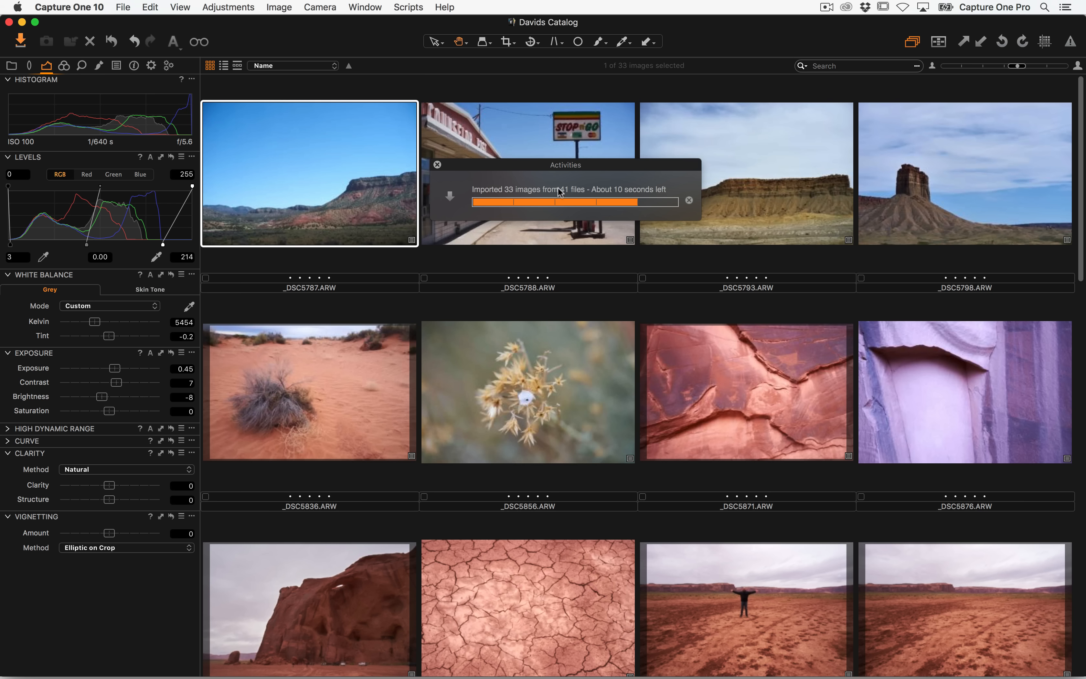
pyautogui.click(73, 7)
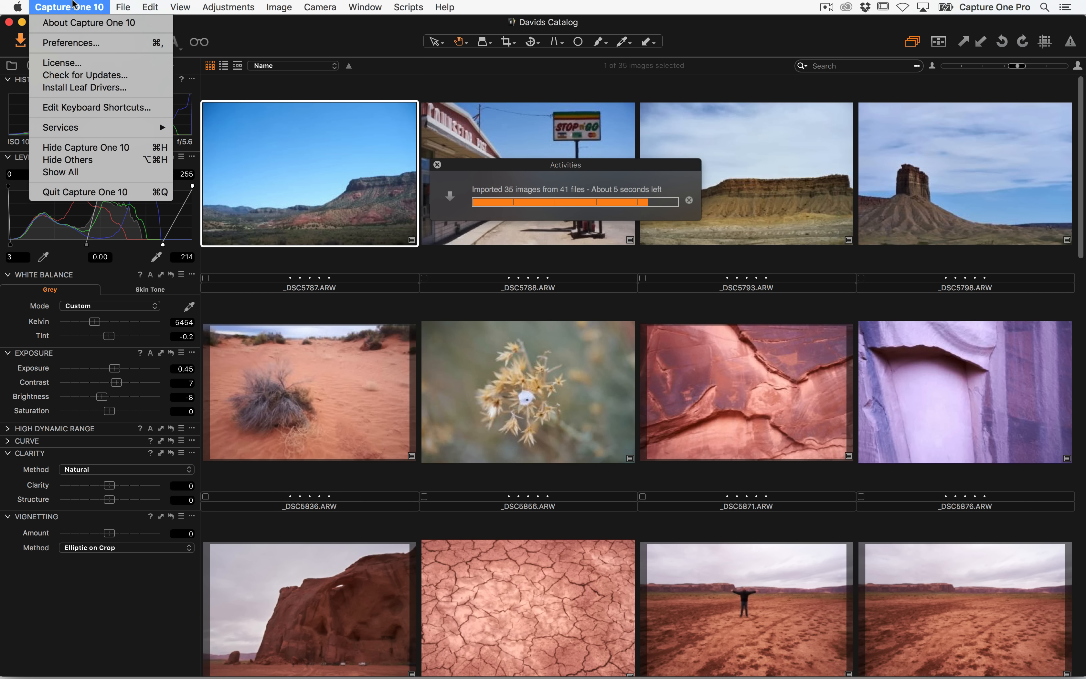
pyautogui.click(76, 6)
pyautogui.click(77, 6)
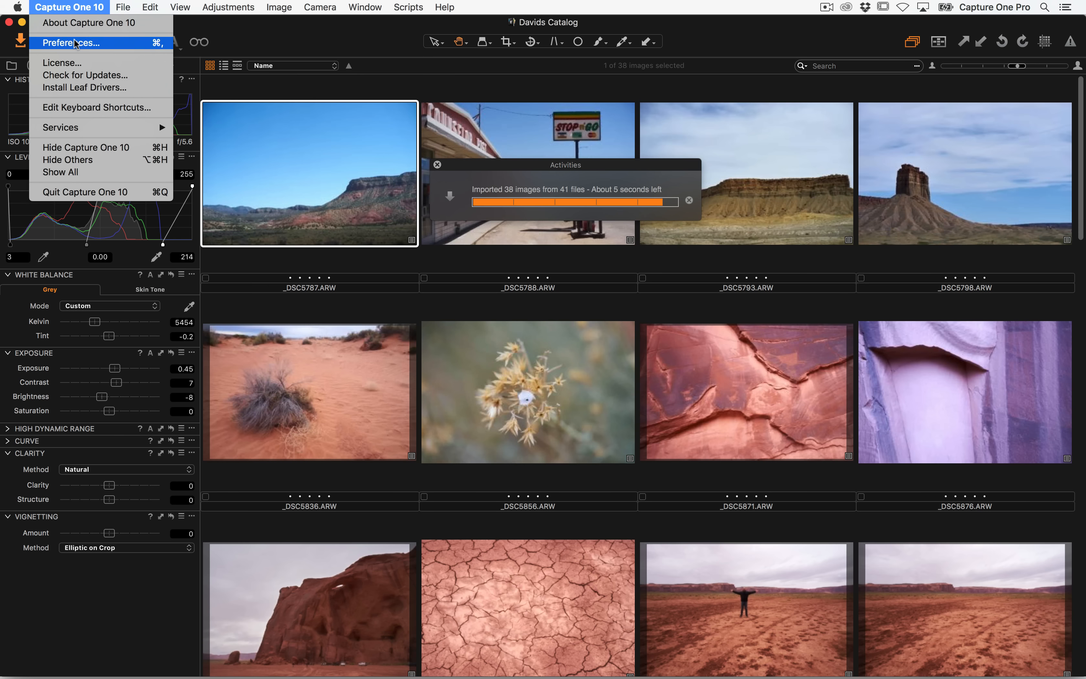
pyautogui.click(78, 43)
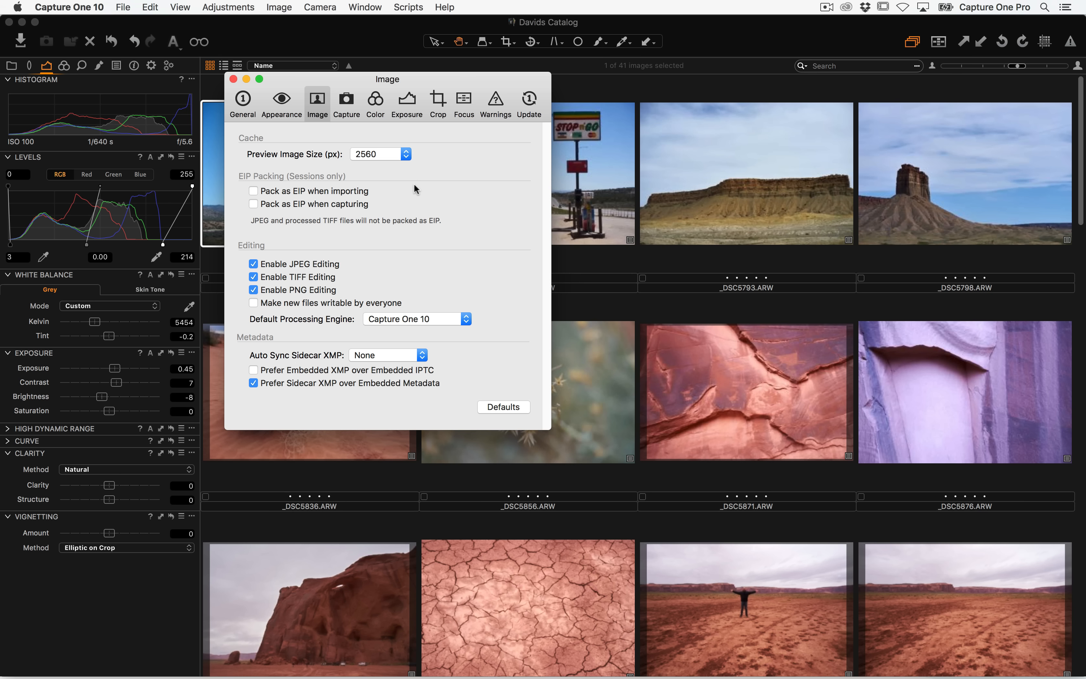
pyautogui.moveTo(360, 92); pyautogui.dragTo(404, 238)
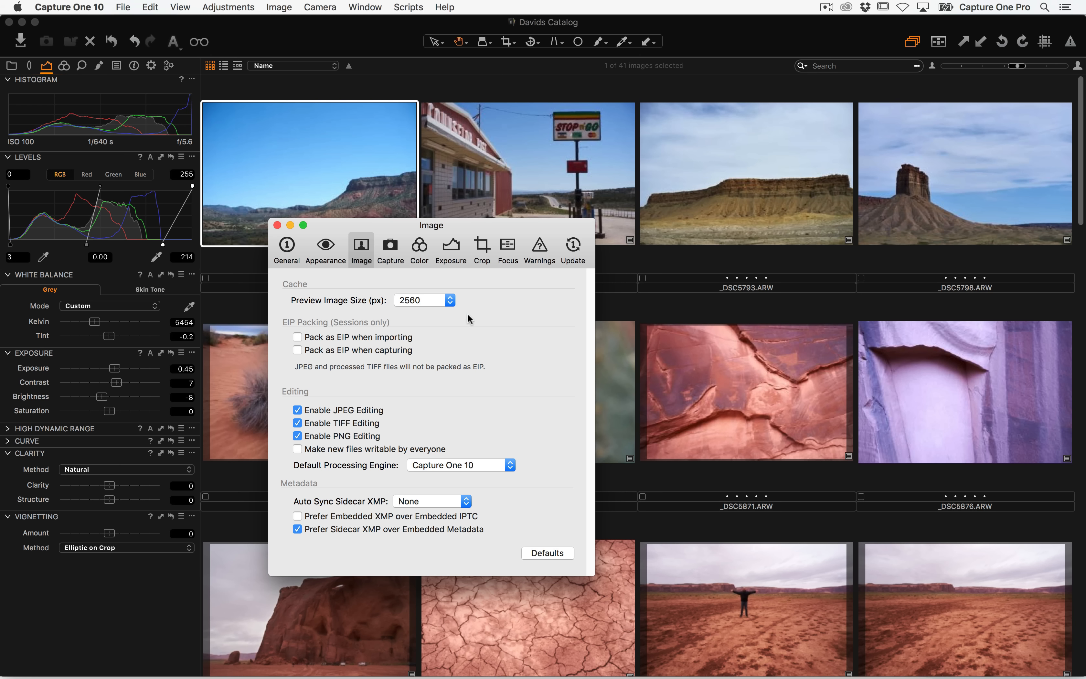
pyautogui.click(433, 301)
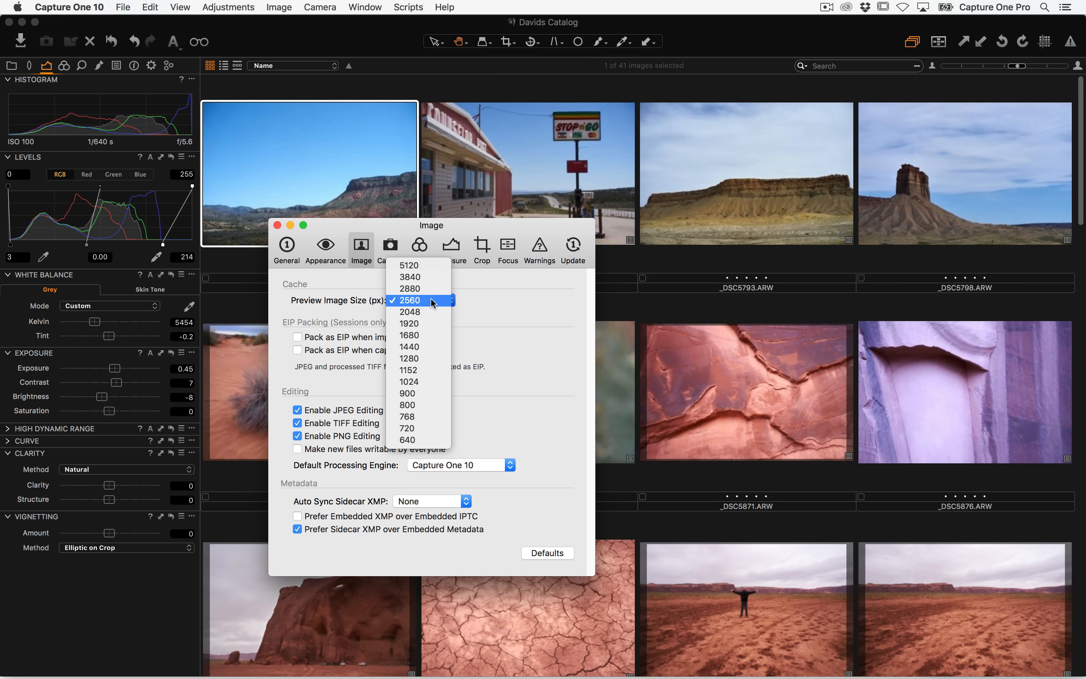
pyautogui.click(520, 313)
pyautogui.click(470, 80)
# Browse the imported images in the viewer and zoom the cracked mud image to 100%
pyautogui.doubleClick(341, 178)
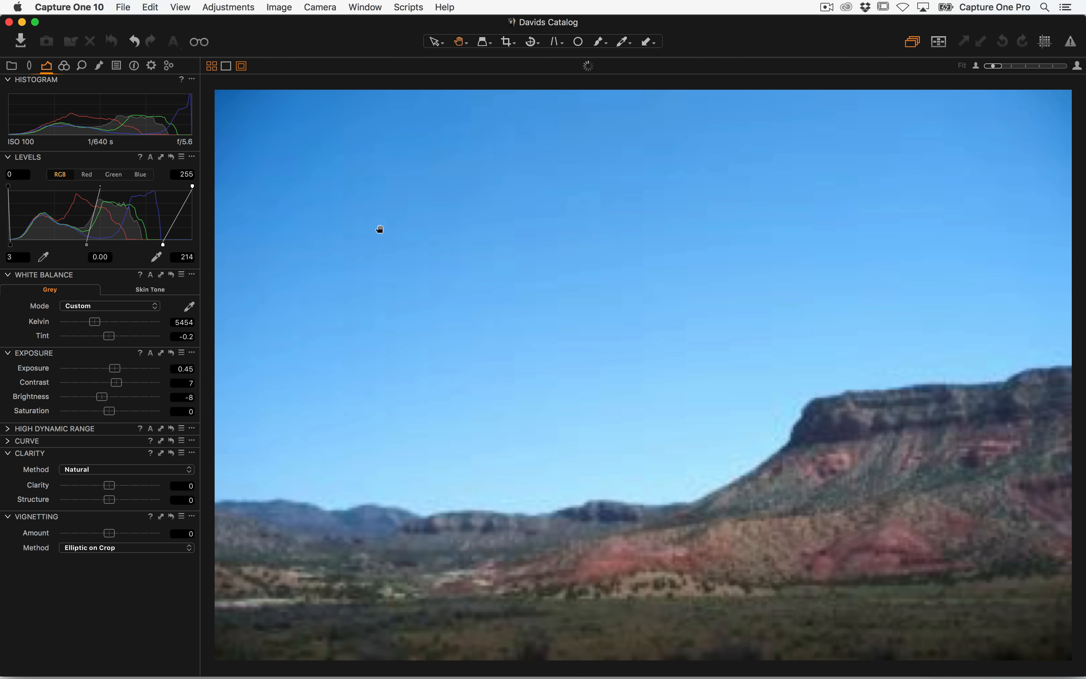
pyautogui.press('Right')
pyautogui.press('Right')
pyautogui.press('Right')
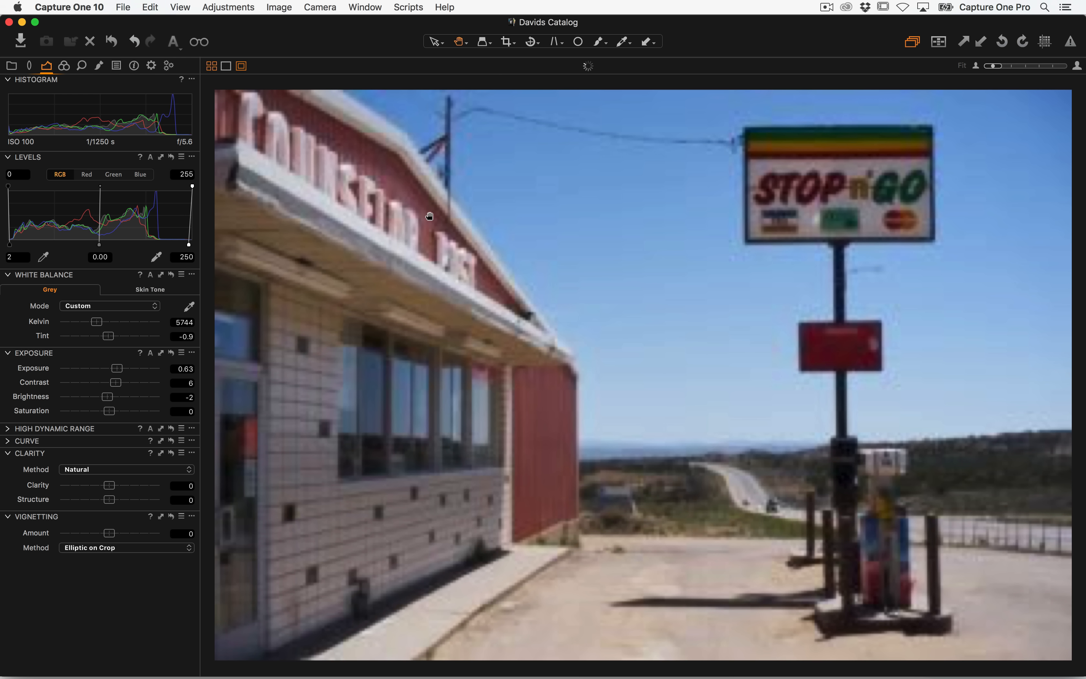
pyautogui.press('Right')
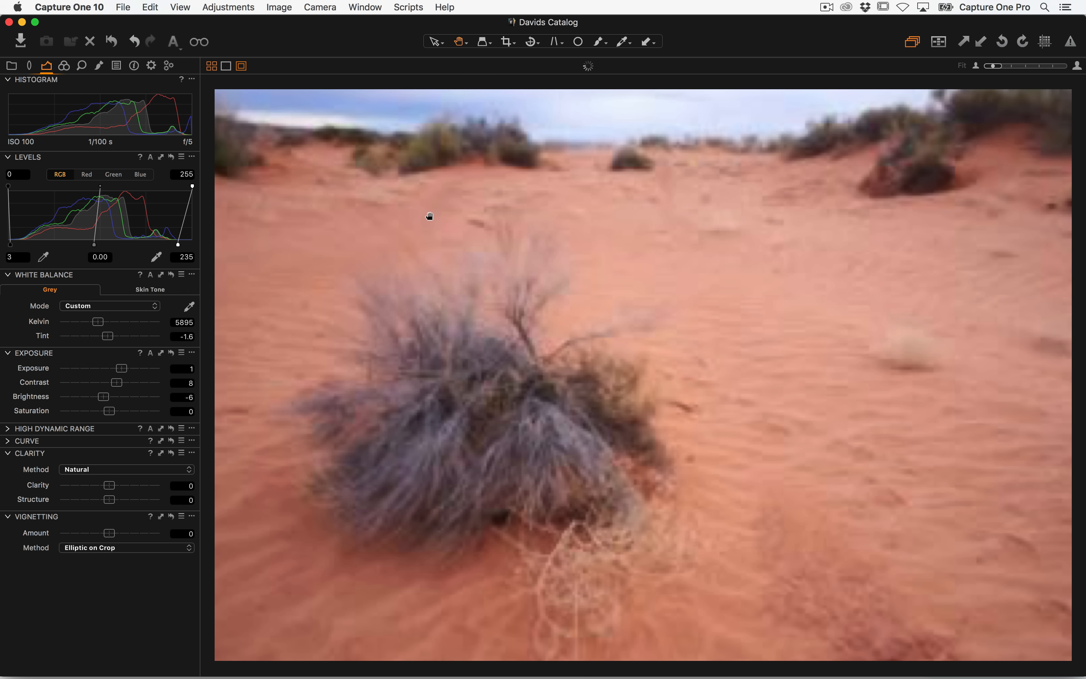
pyautogui.press('Left')
pyautogui.press('Left')
pyautogui.press('Right')
pyautogui.press('Right')
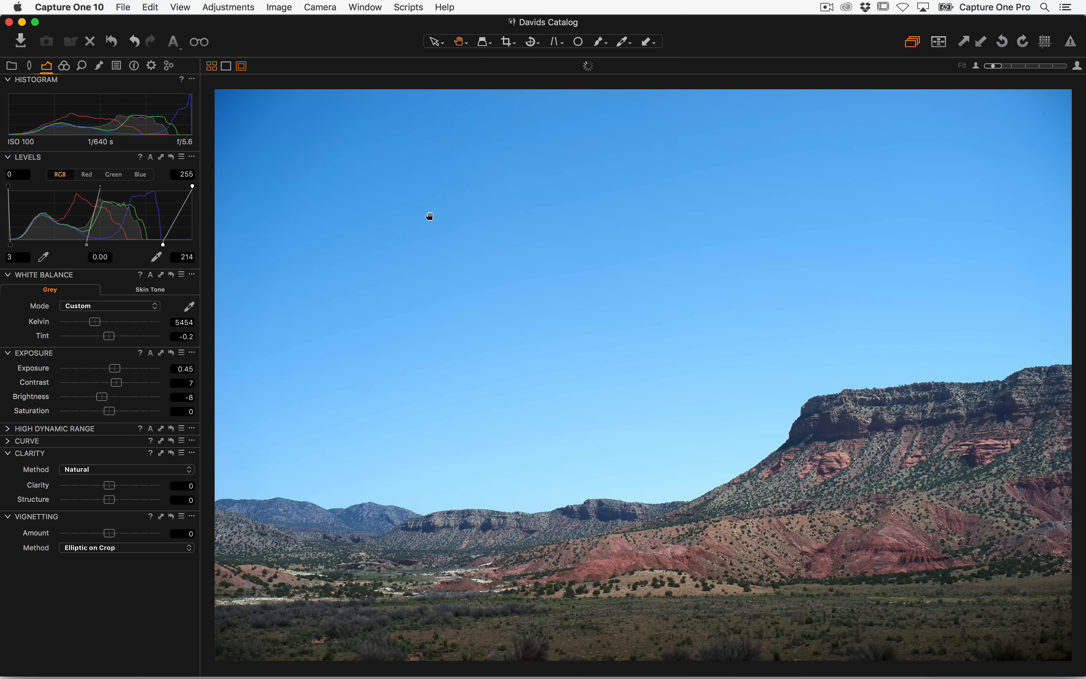
pyautogui.press('Left')
pyautogui.press('Left')
pyautogui.press('Left')
pyautogui.press('Left')
pyautogui.press('Left')
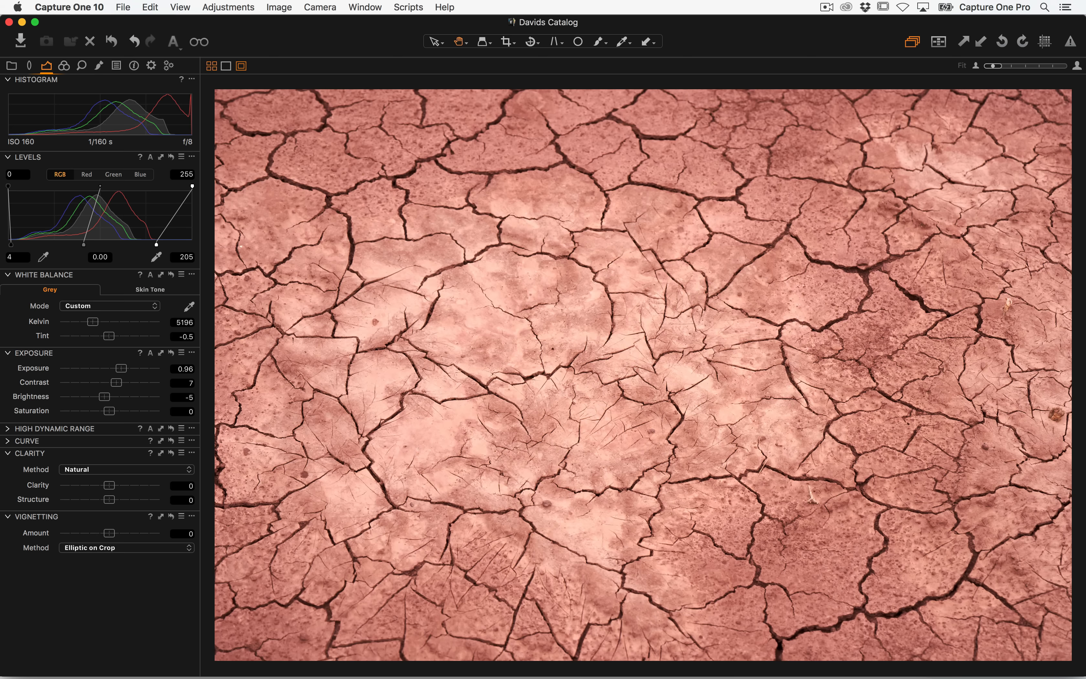
pyautogui.click(544, 362)
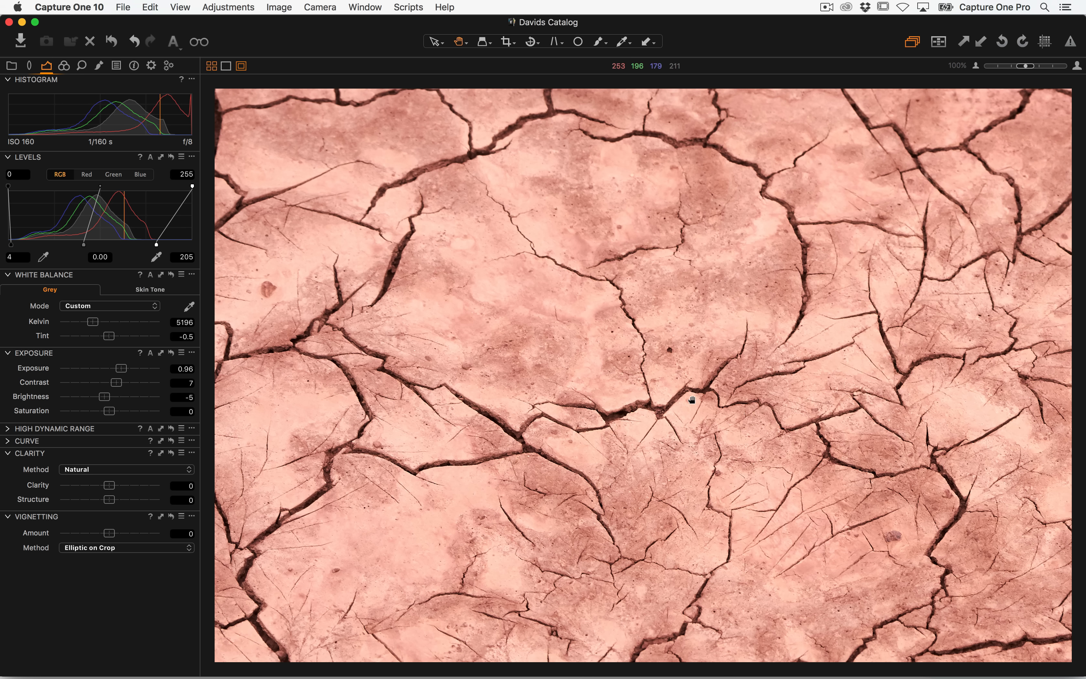
# Return the cracked mud image to fit view and browse through the following images in the viewer
pyautogui.click(637, 365)
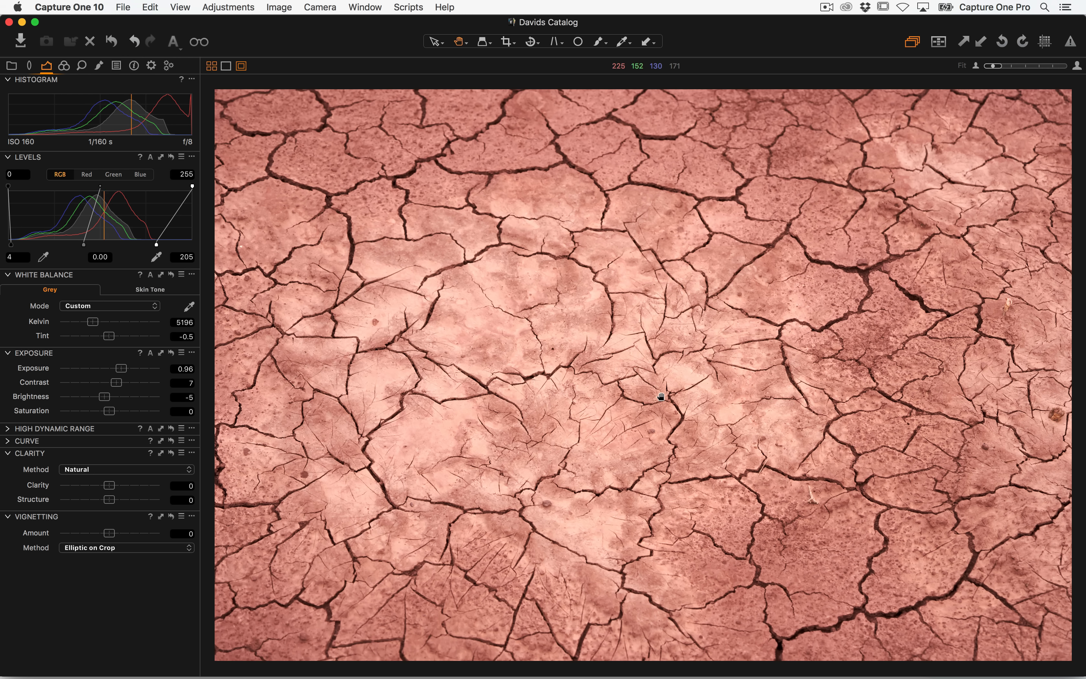
pyautogui.press('super+Right')
pyautogui.press('super+Right')
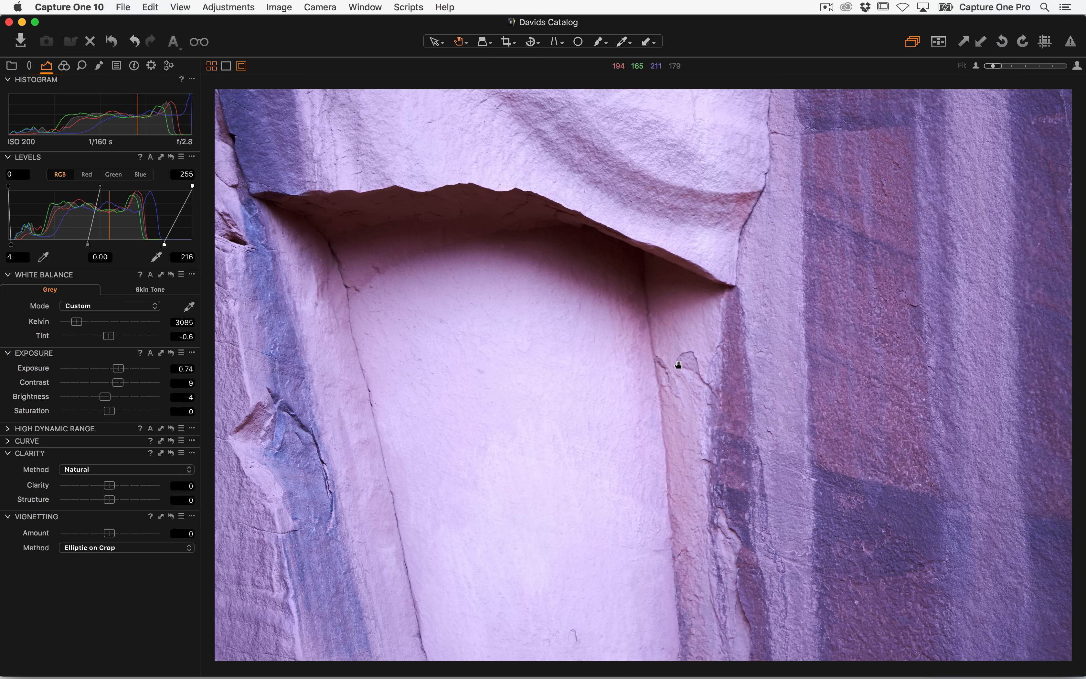
pyautogui.click(112, 41)
pyautogui.press('super+Right')
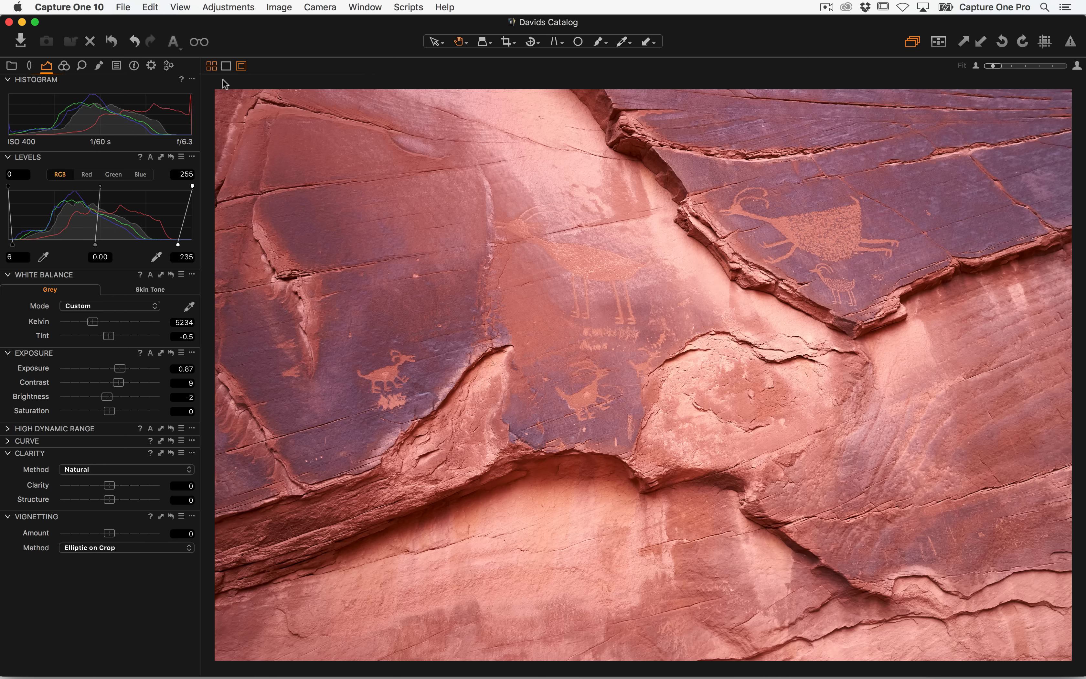
pyautogui.press('super+Right')
pyautogui.press('super+Right')
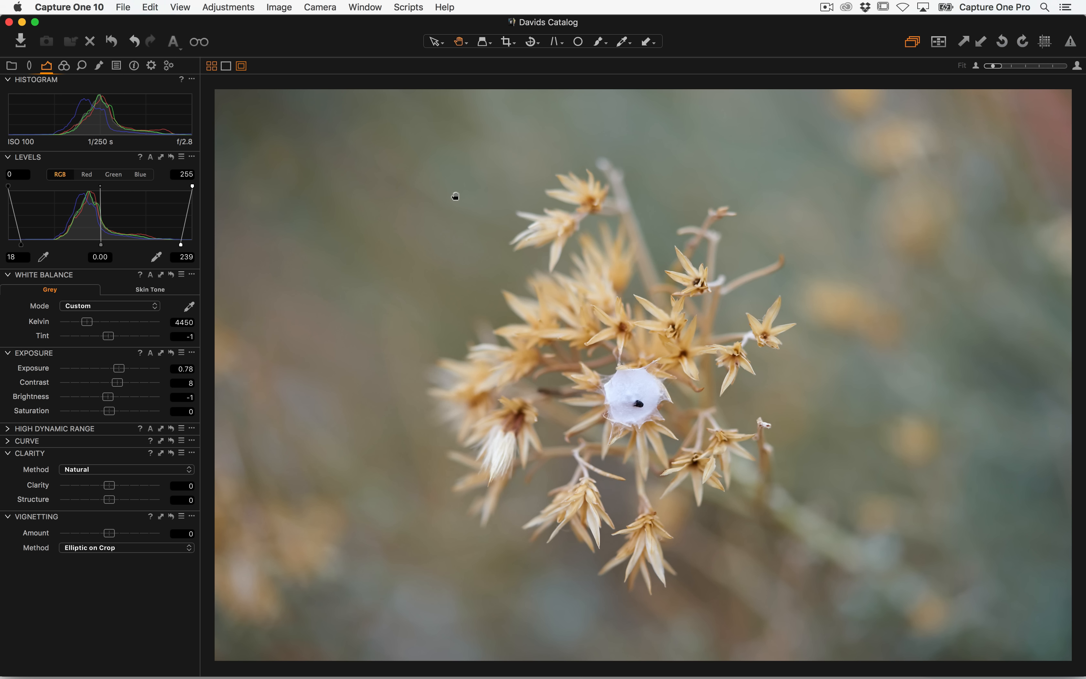
pyautogui.press('super+Right')
pyautogui.press('super+Right')
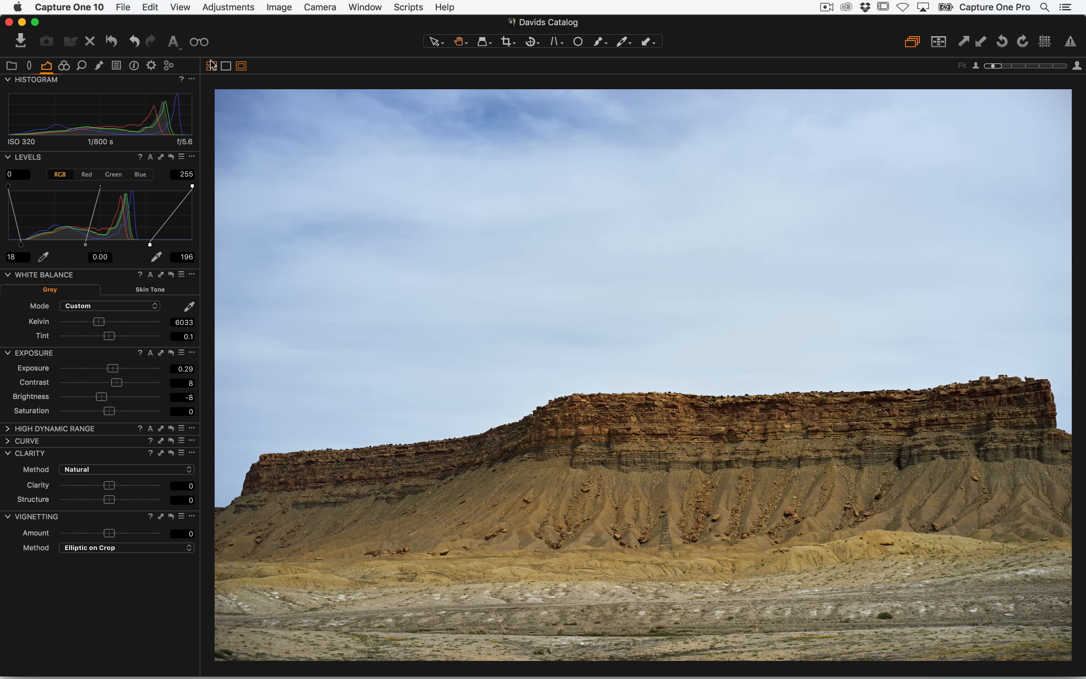
# Open Preferences and set the Image Preview Image Size to 5120 px
pyautogui.click(95, 7)
pyautogui.press('super+comma')
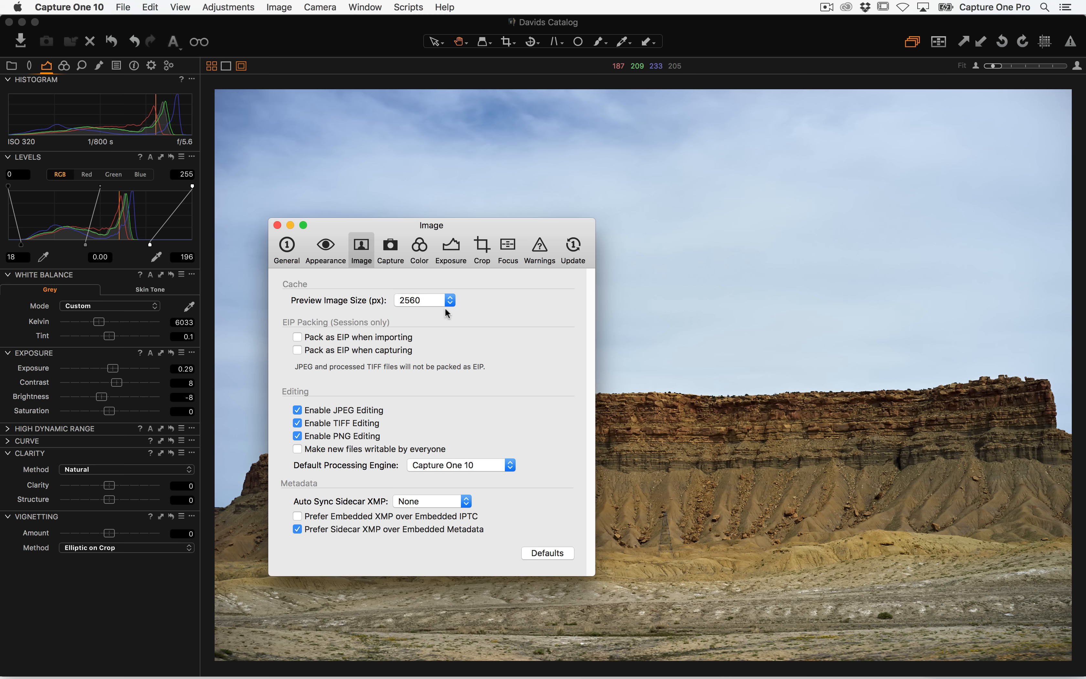
pyautogui.click(431, 300)
pyautogui.click(431, 265)
# Regenerate the previews for the current image
pyautogui.click(128, 7)
pyautogui.click(415, 166)
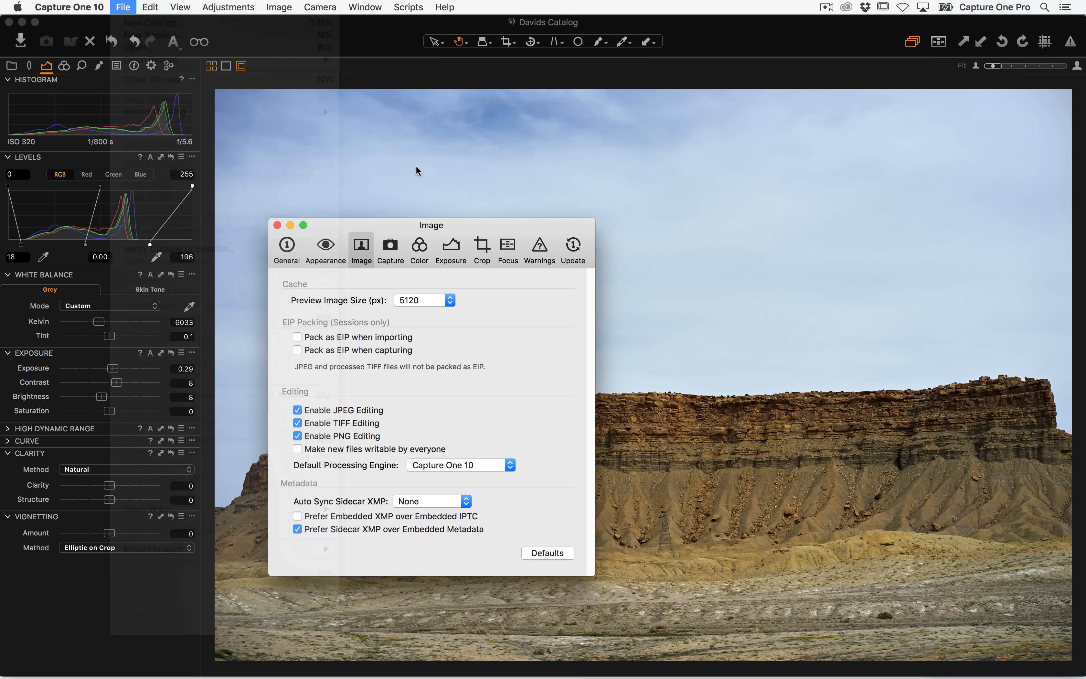
pyautogui.doubleClick(416, 165)
pyautogui.click(143, 7)
pyautogui.moveTo(129, 7)
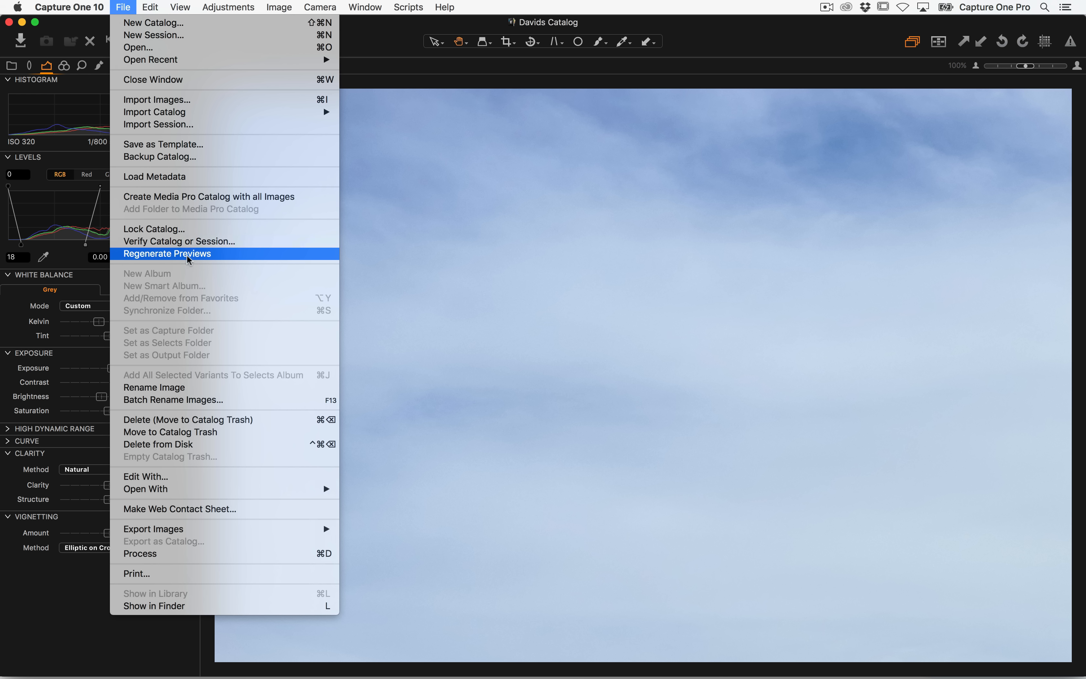
pyautogui.click(233, 257)
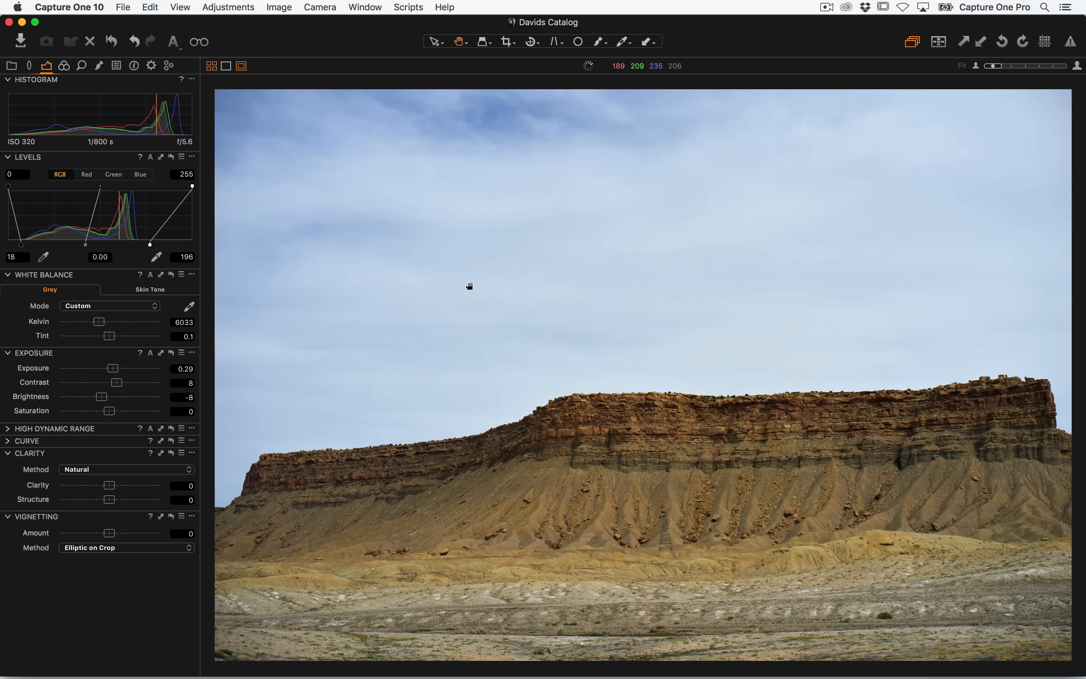
# Open the Library tool tab and expand the Traveler SSD drive's folders
pyautogui.click(11, 66)
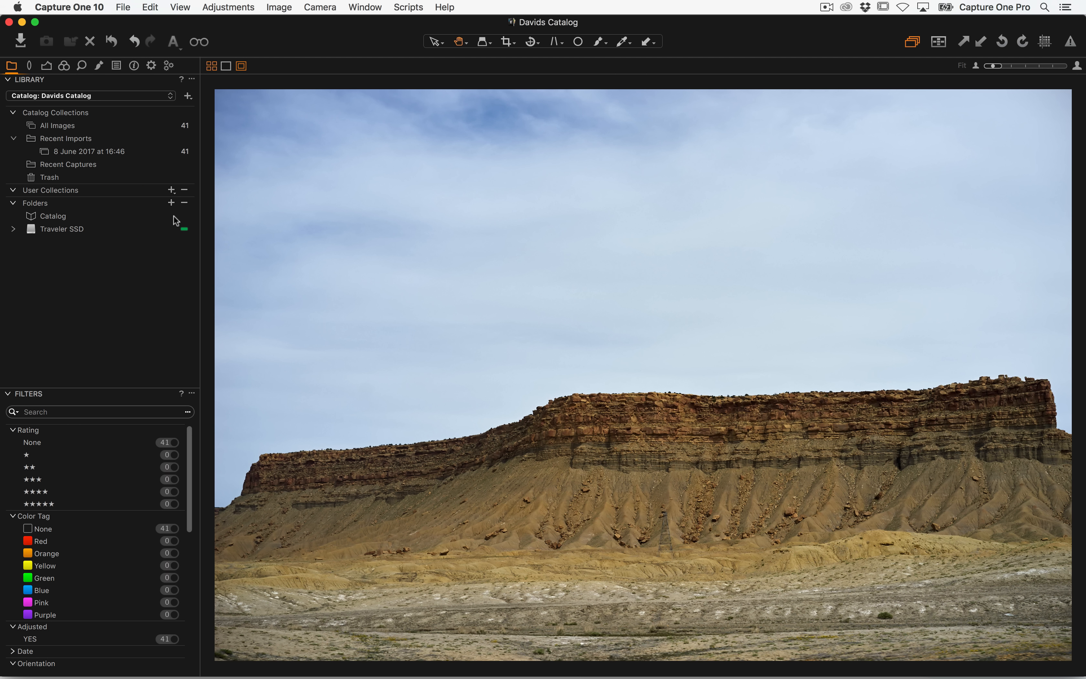
pyautogui.click(14, 230)
pyautogui.press('super+Tab')
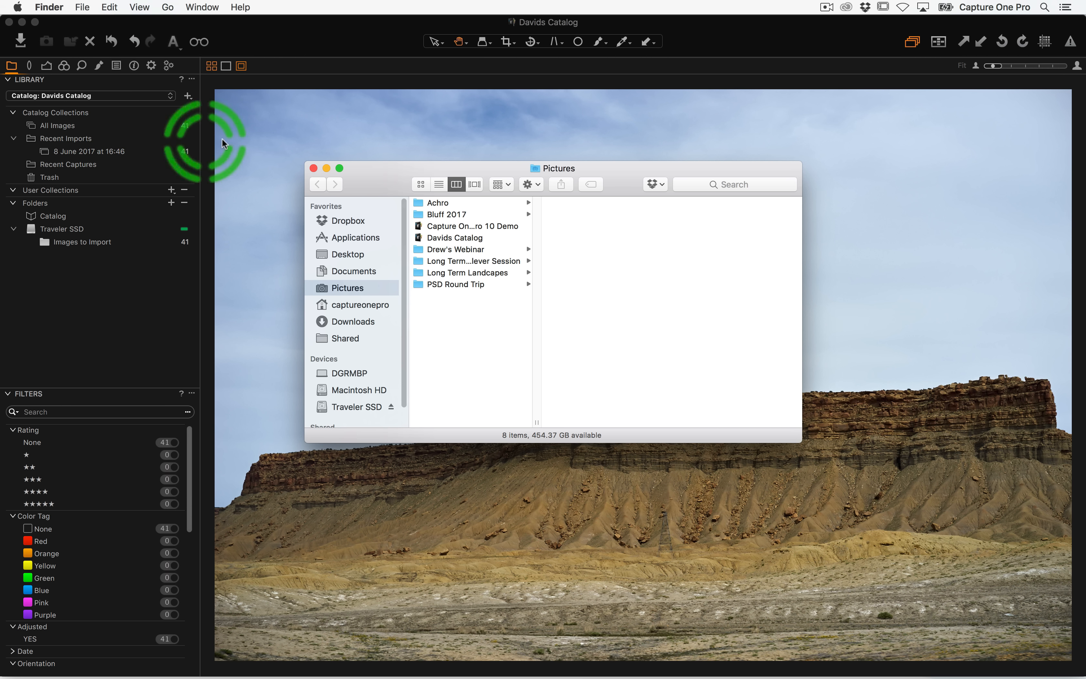
pyautogui.click(249, 145)
pyautogui.press('alt+super+v')
# Browse All Images, Recent Imports, Recent Captures, Trash and the User Collections add options
pyautogui.click(84, 128)
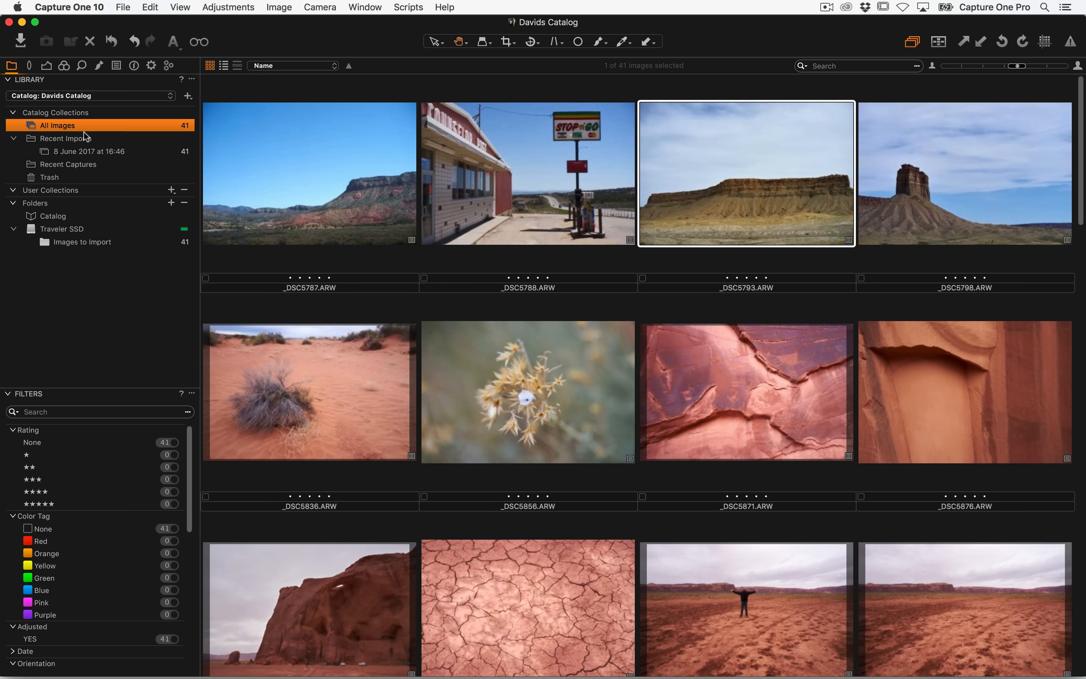
pyautogui.click(100, 151)
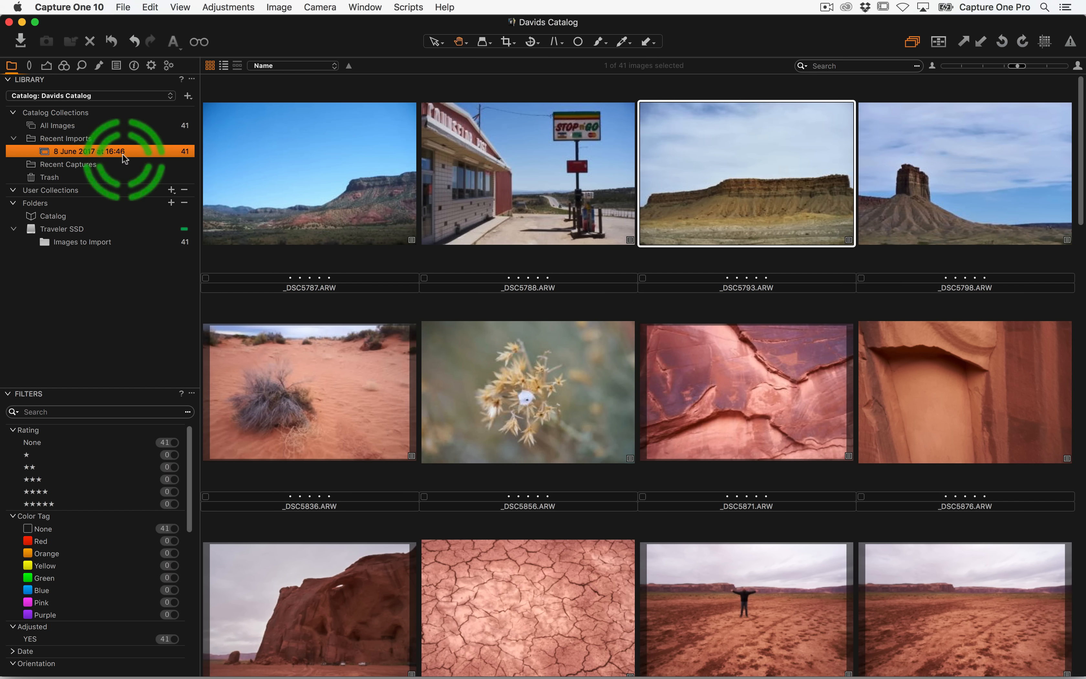
pyautogui.click(68, 165)
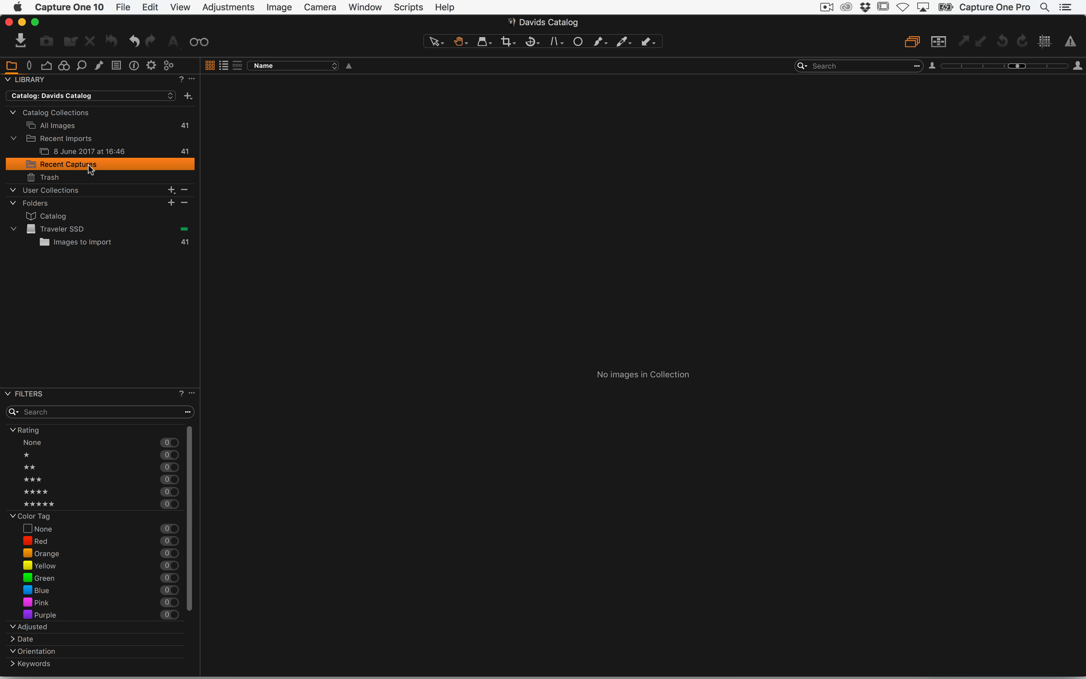
pyautogui.click(75, 178)
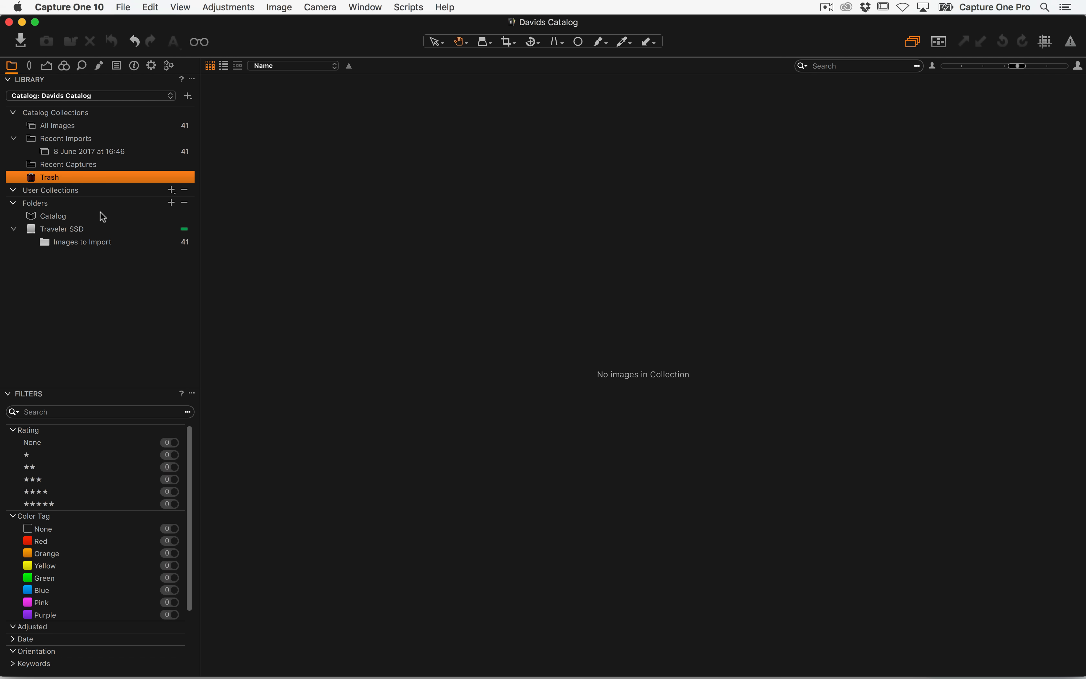
pyautogui.click(33, 193)
pyautogui.click(173, 192)
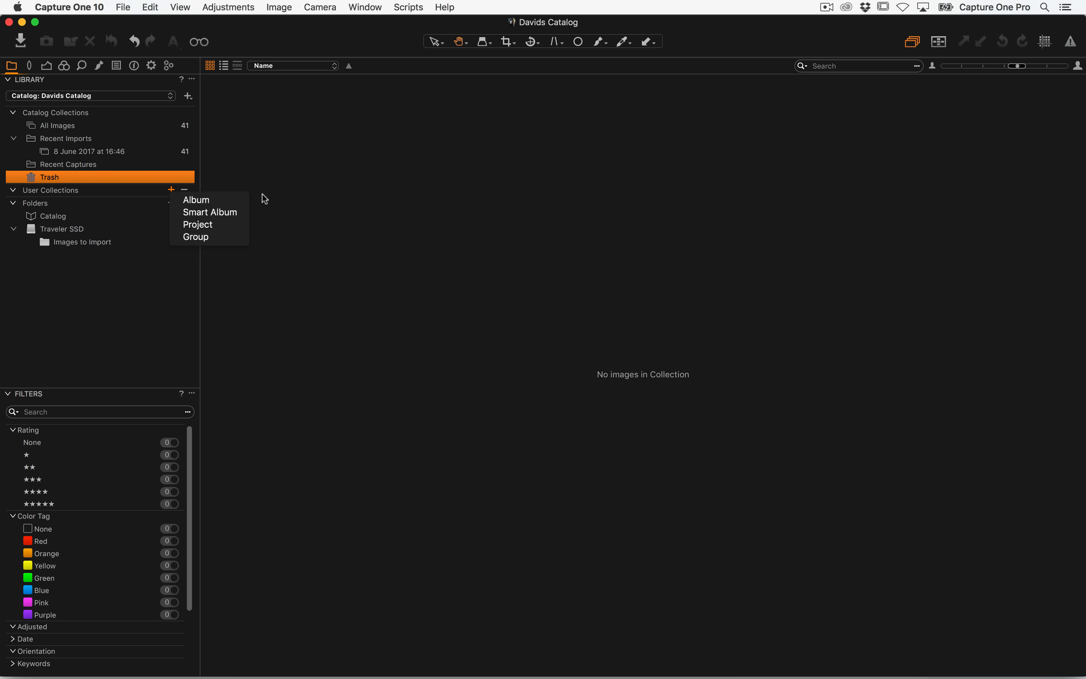
pyautogui.click(116, 271)
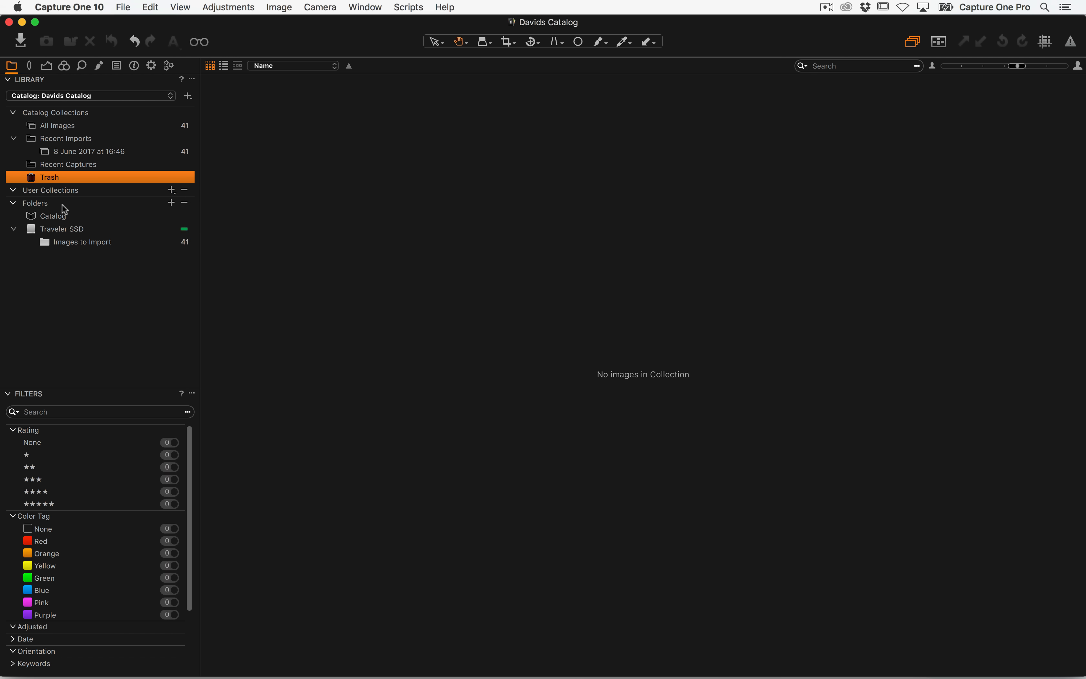
# Import all images from the Alex by Alex Capture folder on Traveler SSD into the catalog
pyautogui.click(81, 243)
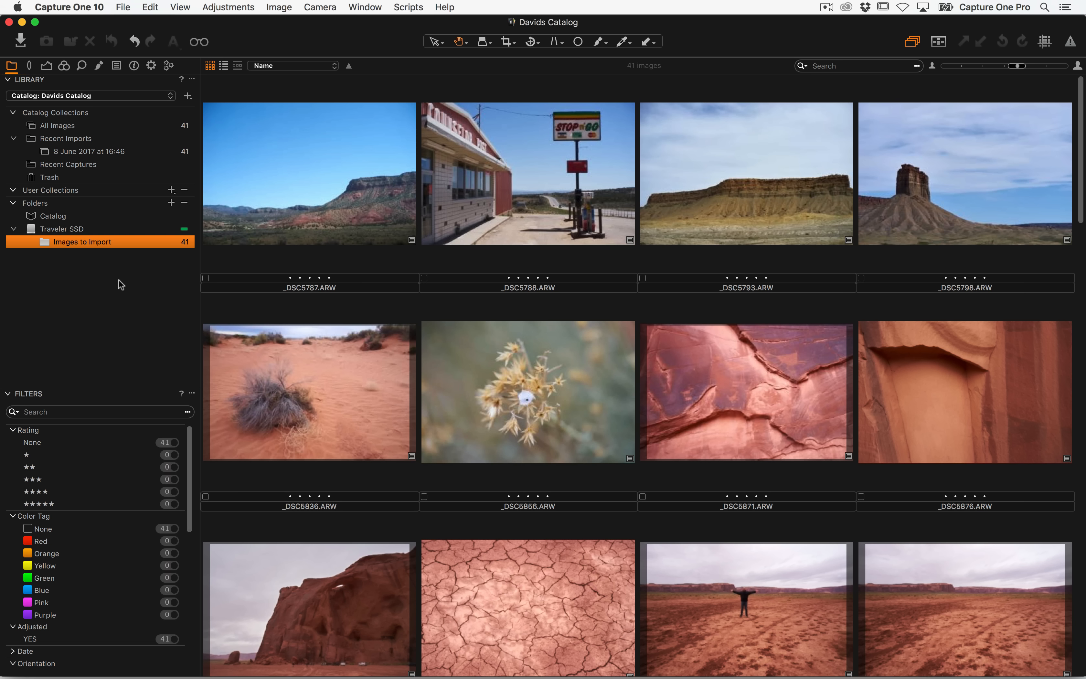
pyautogui.click(26, 41)
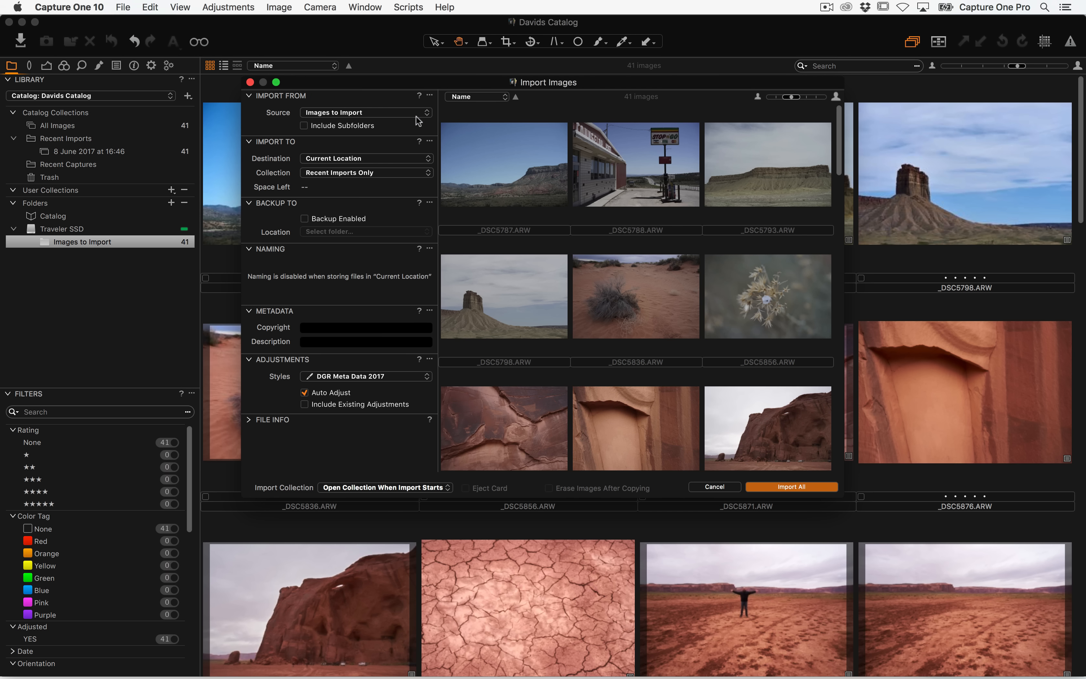
pyautogui.click(424, 114)
pyautogui.click(381, 131)
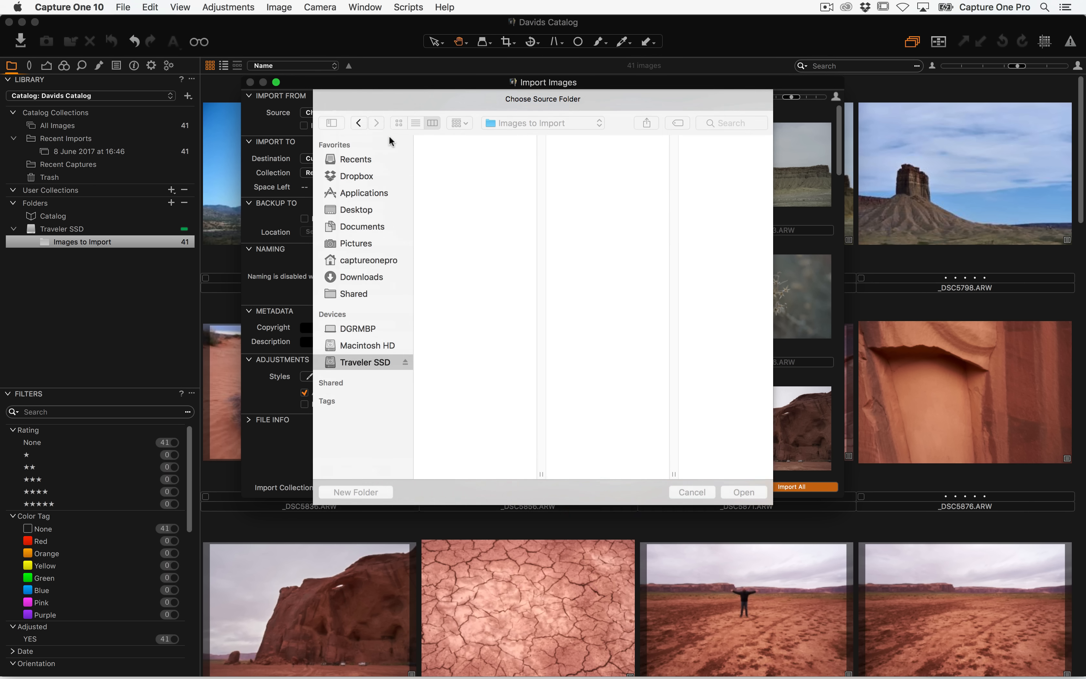
pyautogui.click(461, 158)
pyautogui.click(581, 157)
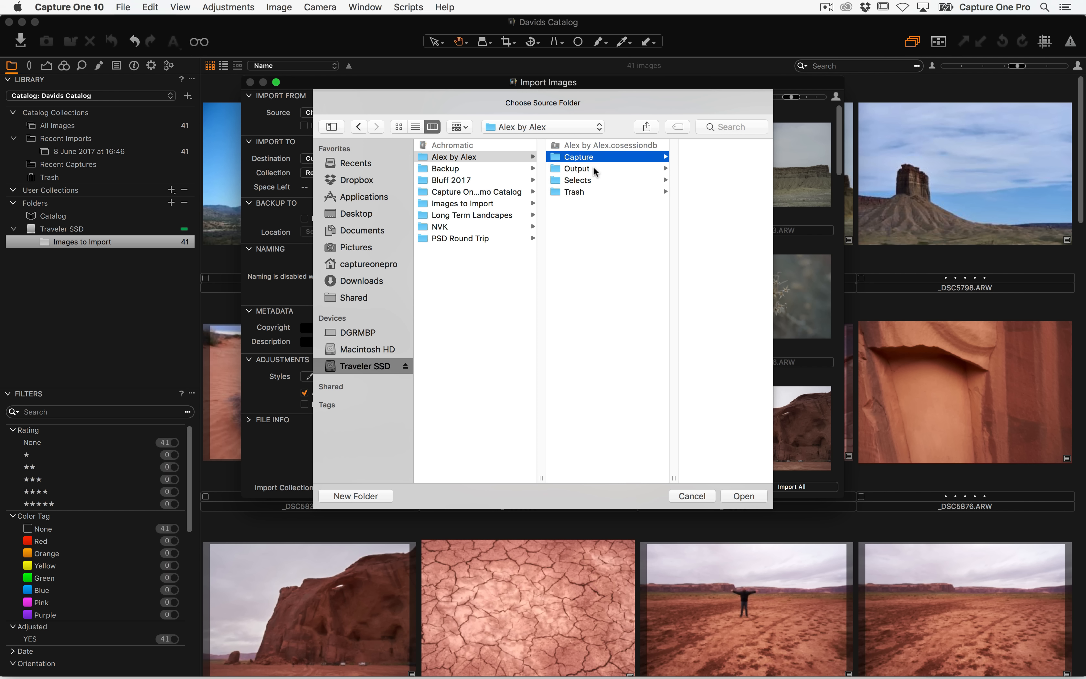
pyautogui.click(727, 497)
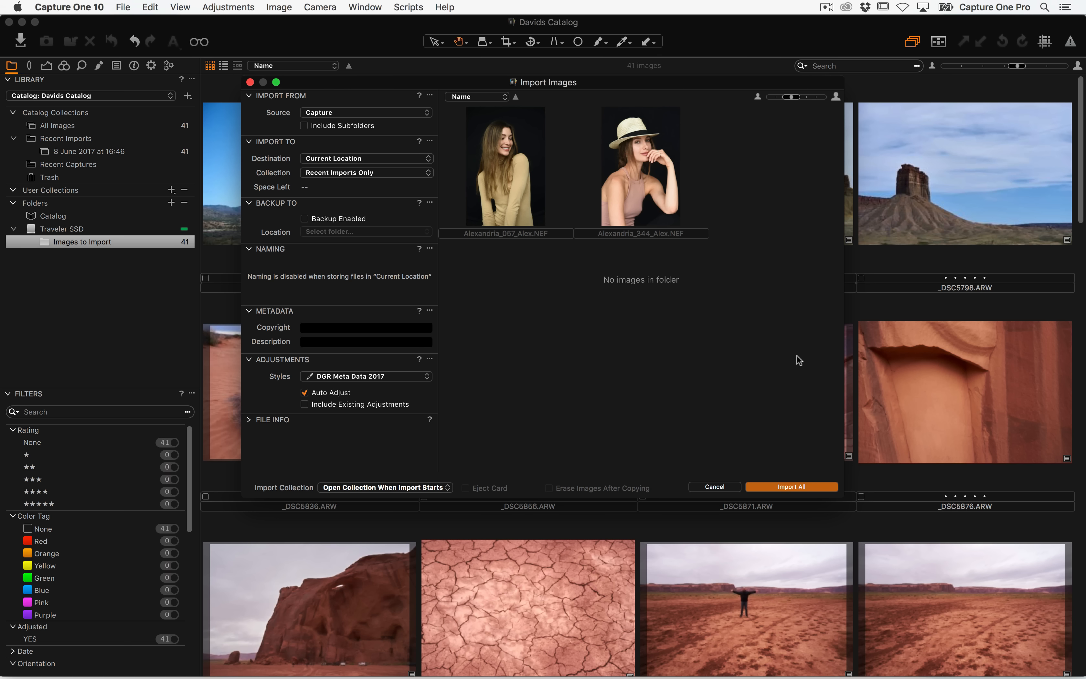
pyautogui.click(788, 487)
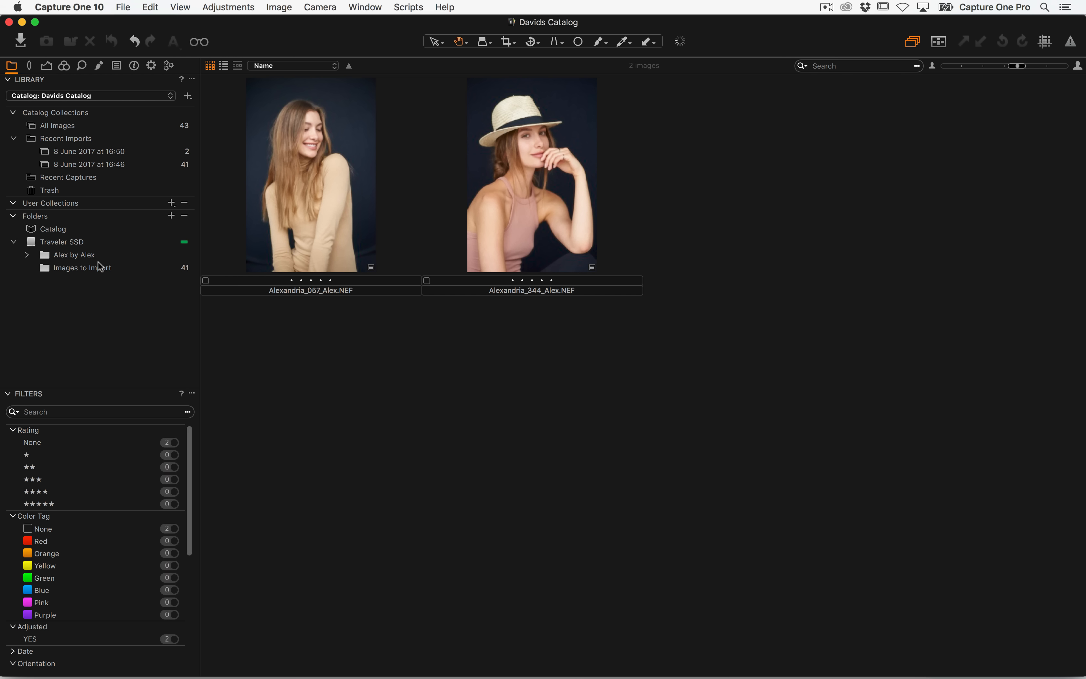
# Expand the Alex by Alex folder and compare the Capture and Images to Import folders
pyautogui.click(27, 254)
pyautogui.click(72, 269)
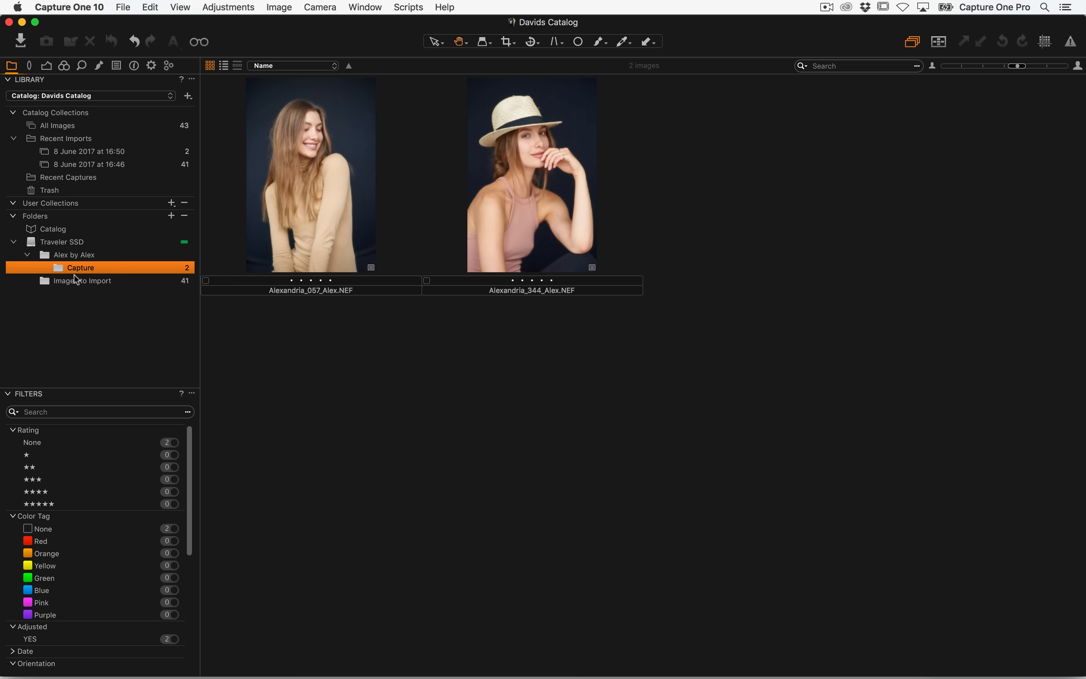
pyautogui.click(92, 282)
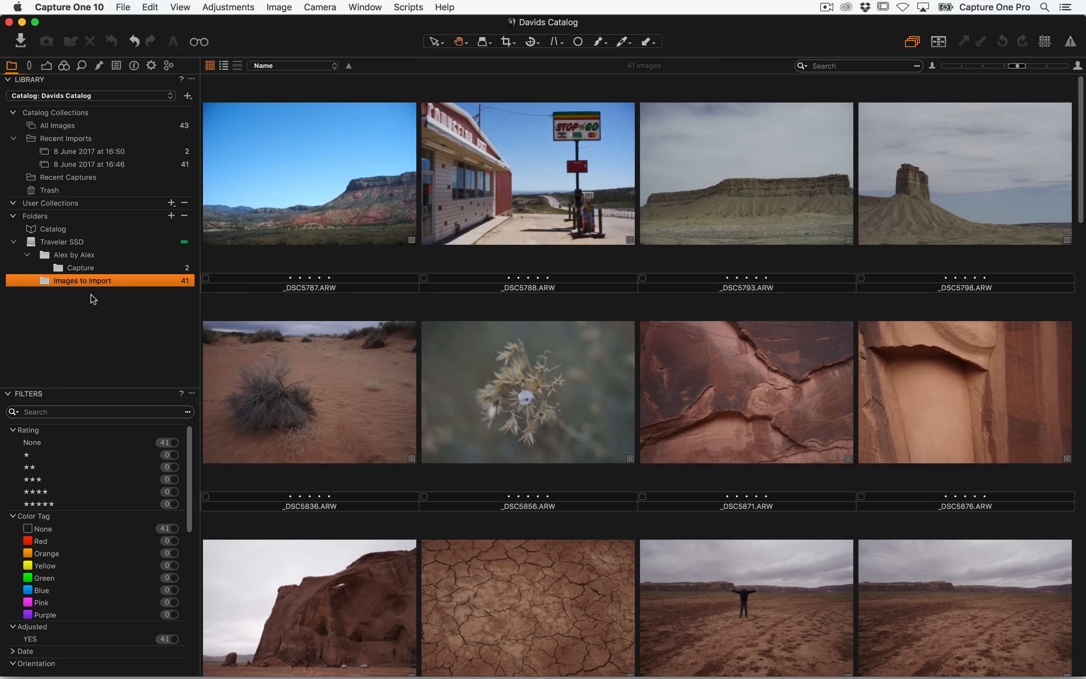
pyautogui.click(91, 266)
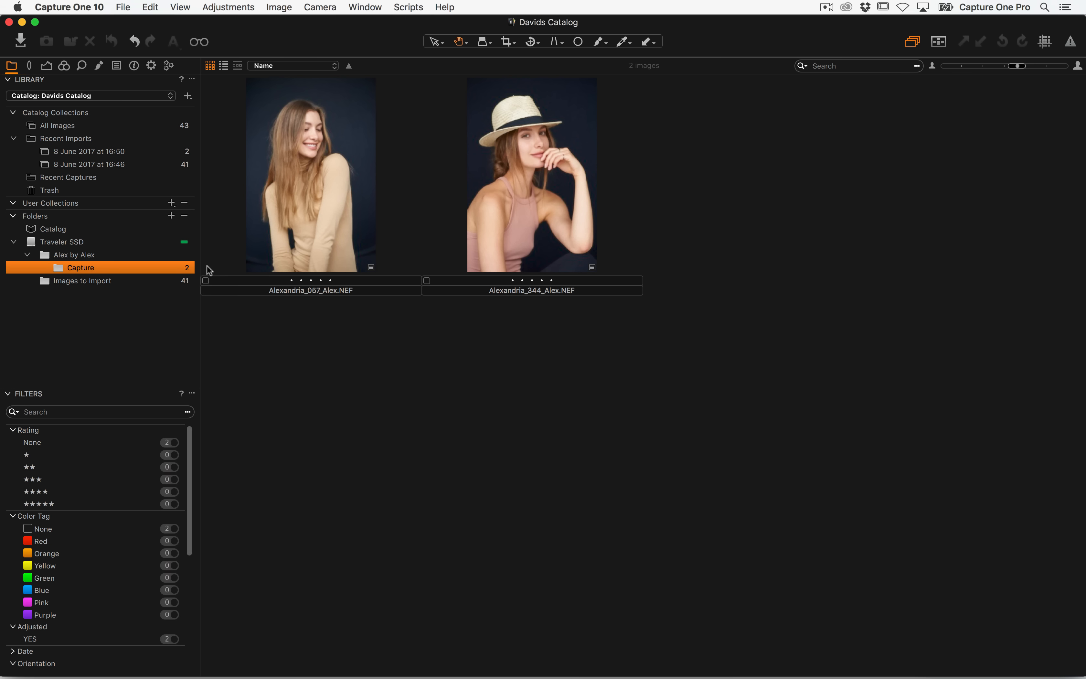
# Move one portrait from the Capture folder into the catalog's internal Catalog folder
pyautogui.click(320, 233)
pyautogui.doubleClick(545, 206)
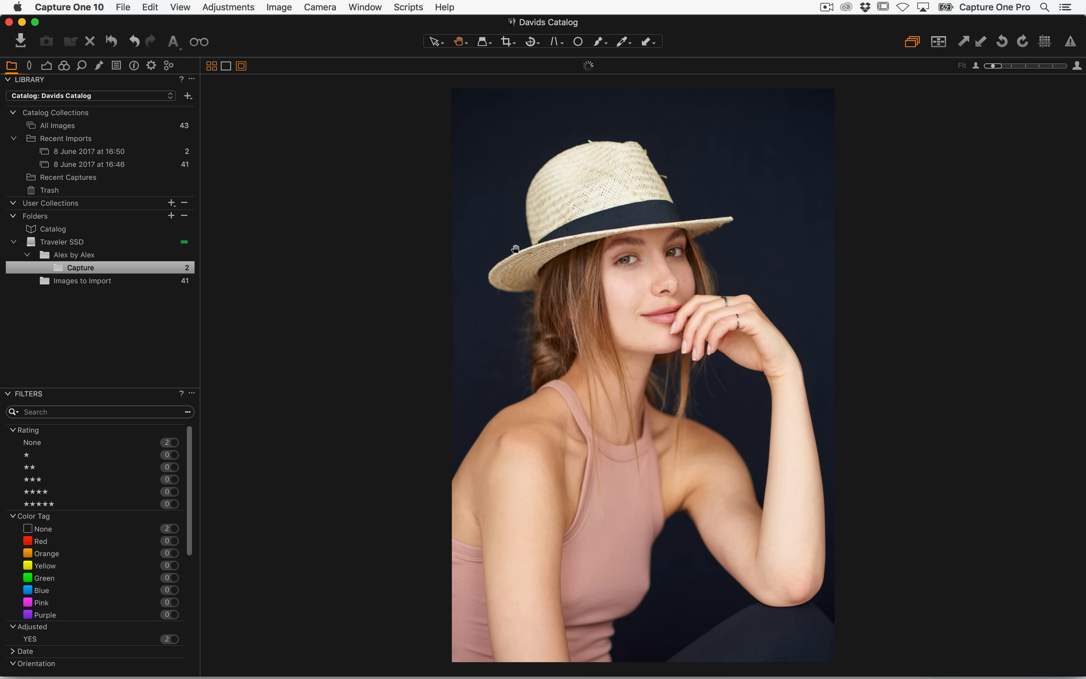
pyautogui.doubleClick(514, 247)
pyautogui.moveTo(338, 172); pyautogui.dragTo(66, 255)
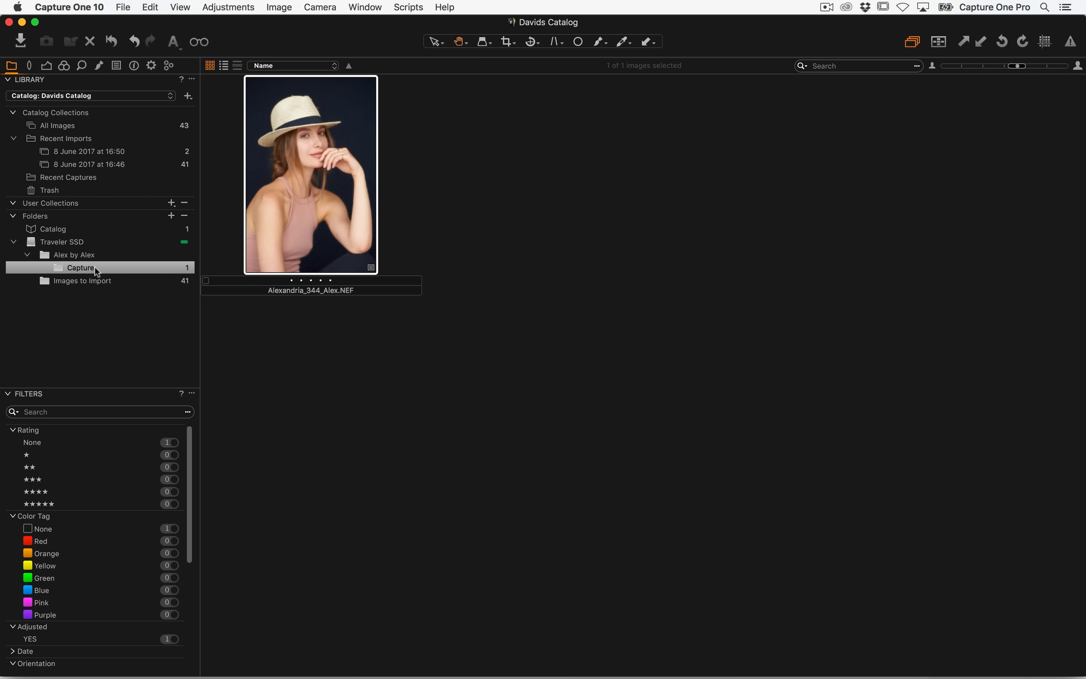
# Move the portrait from the Catalog folder back into the Capture folder
pyautogui.click(62, 229)
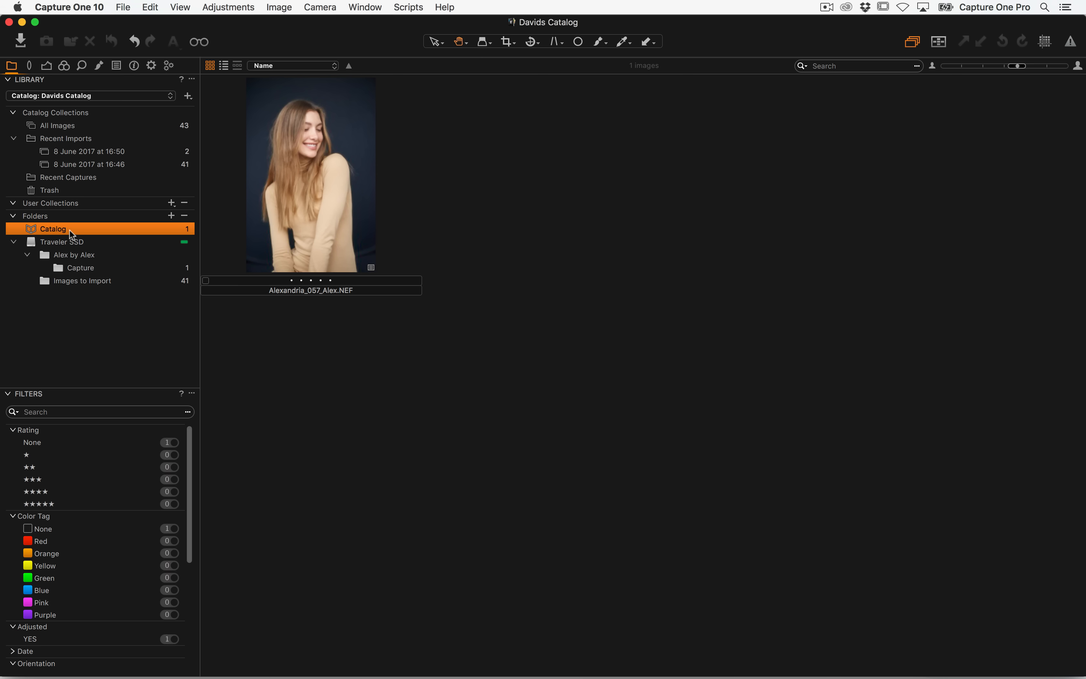
pyautogui.click(189, 234)
pyautogui.moveTo(297, 163); pyautogui.dragTo(86, 266)
pyautogui.click(97, 268)
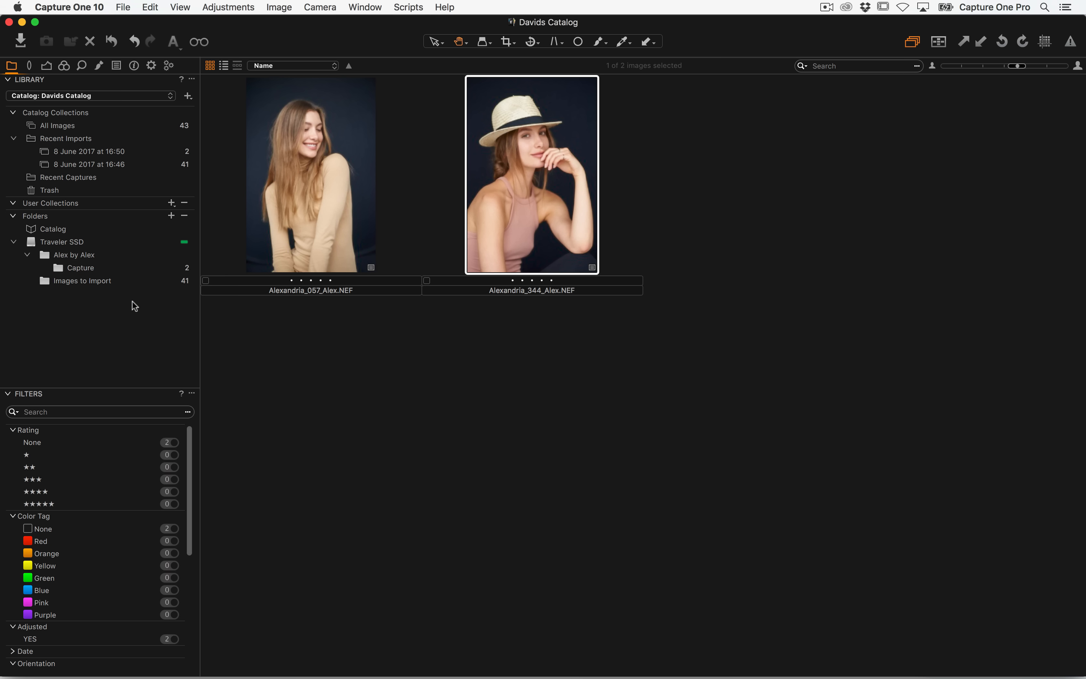
# Move the hat portrait from the Capture folder into the Images to Import folder
pyautogui.click(108, 282)
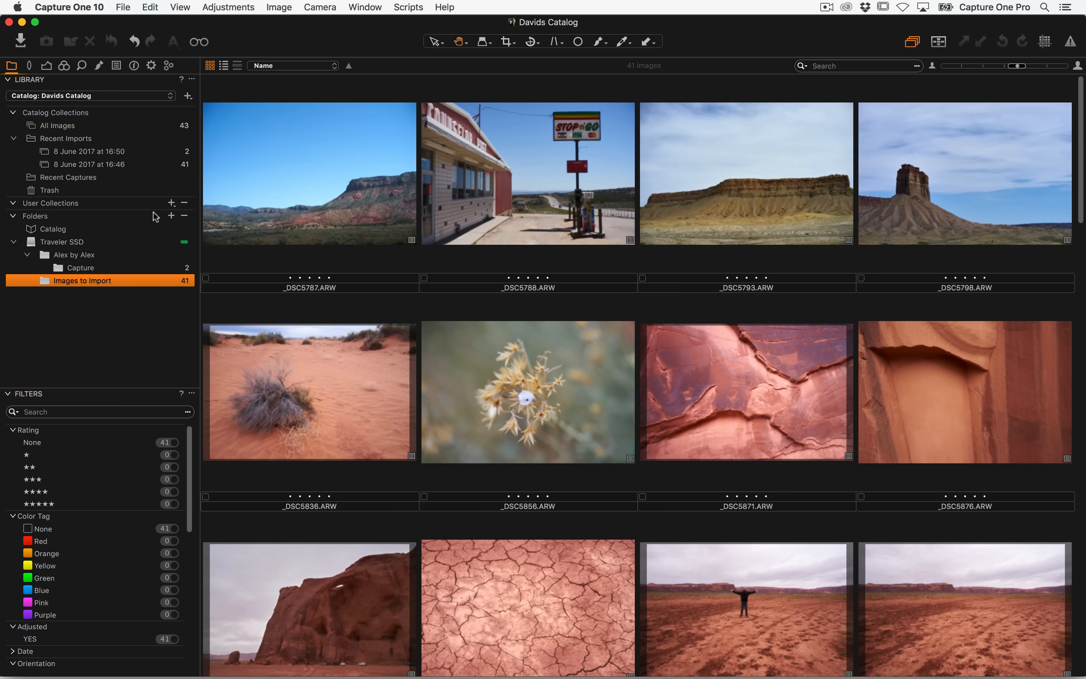
pyautogui.click(102, 267)
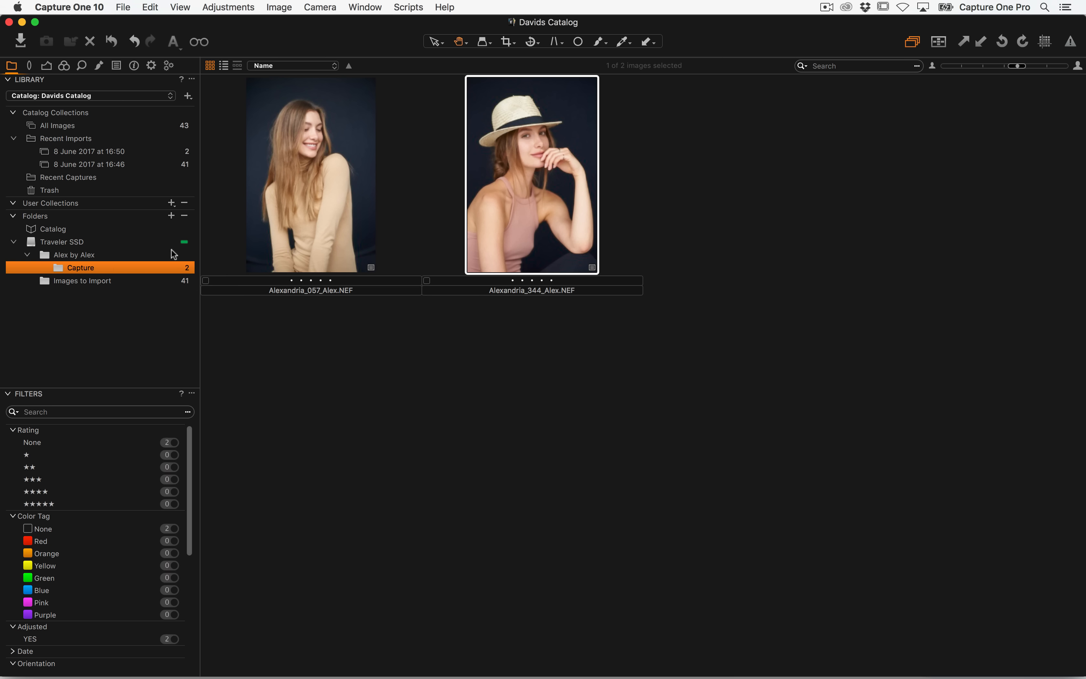
pyautogui.moveTo(533, 162); pyautogui.dragTo(80, 278)
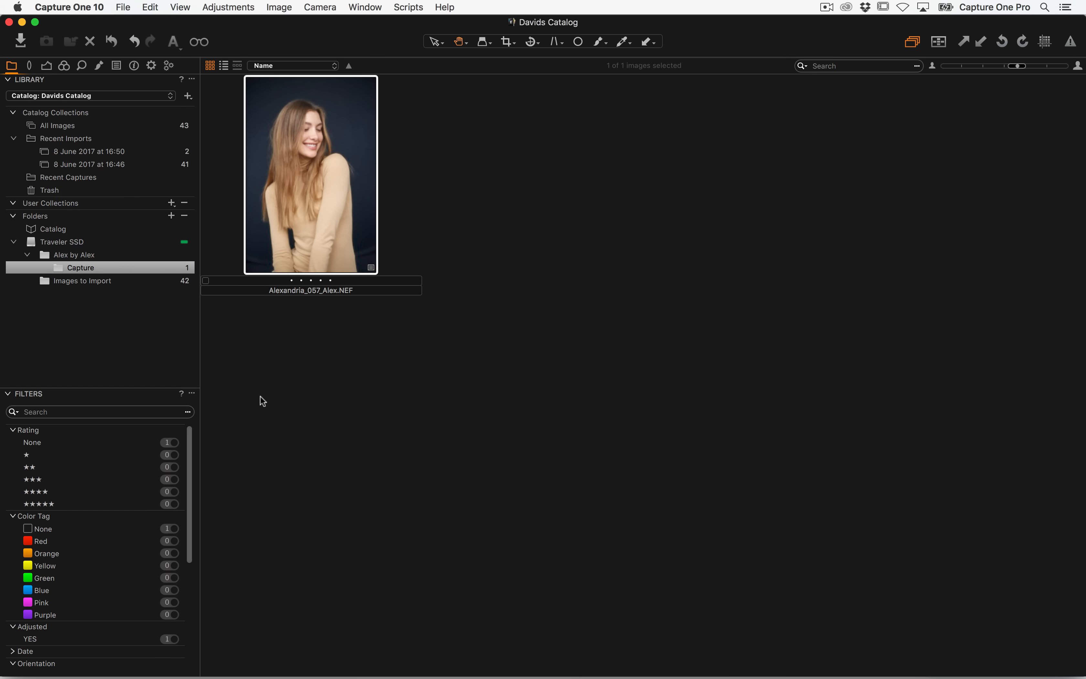
pyautogui.click(96, 282)
# Move the portrait from Images to Import back into the Capture folder
pyautogui.scroll(-20, 554, 416)
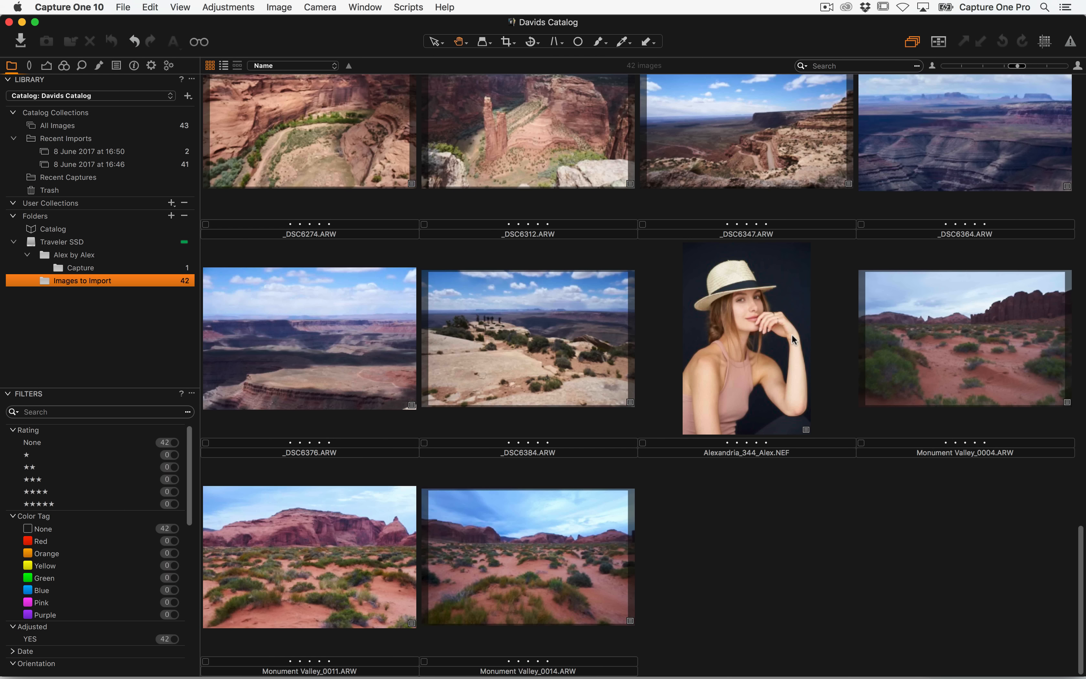
pyautogui.moveTo(792, 340); pyautogui.dragTo(76, 269)
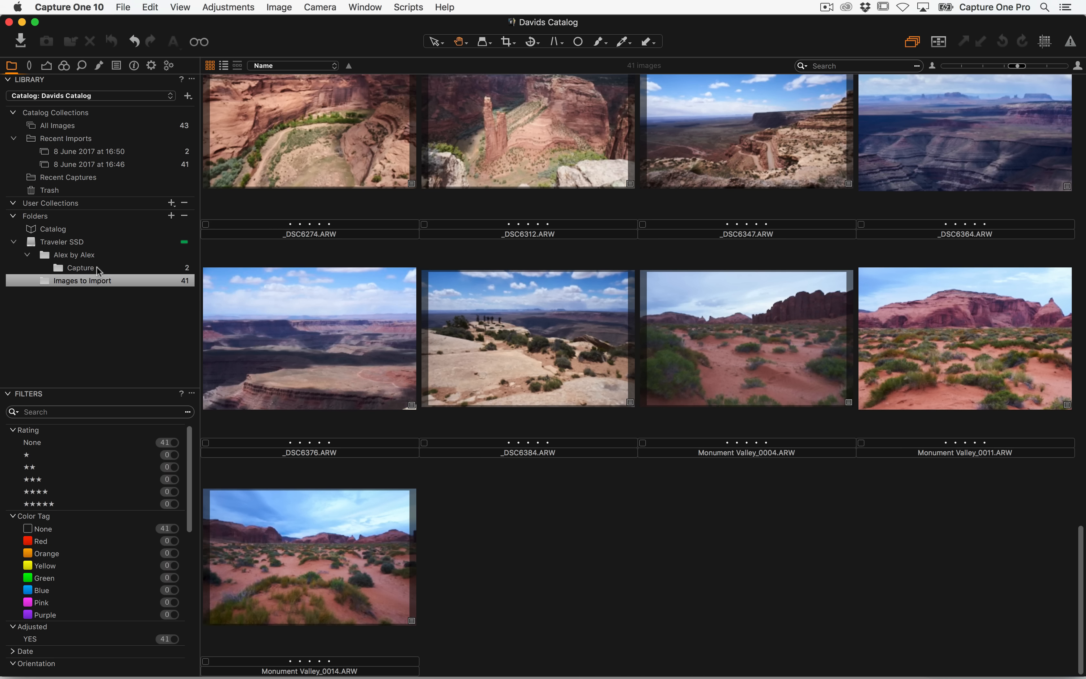
# In Finder, move _DSC5787.ARW out of the Images to Import folder onto the Traveler SSD root
pyautogui.press('super+Tab')
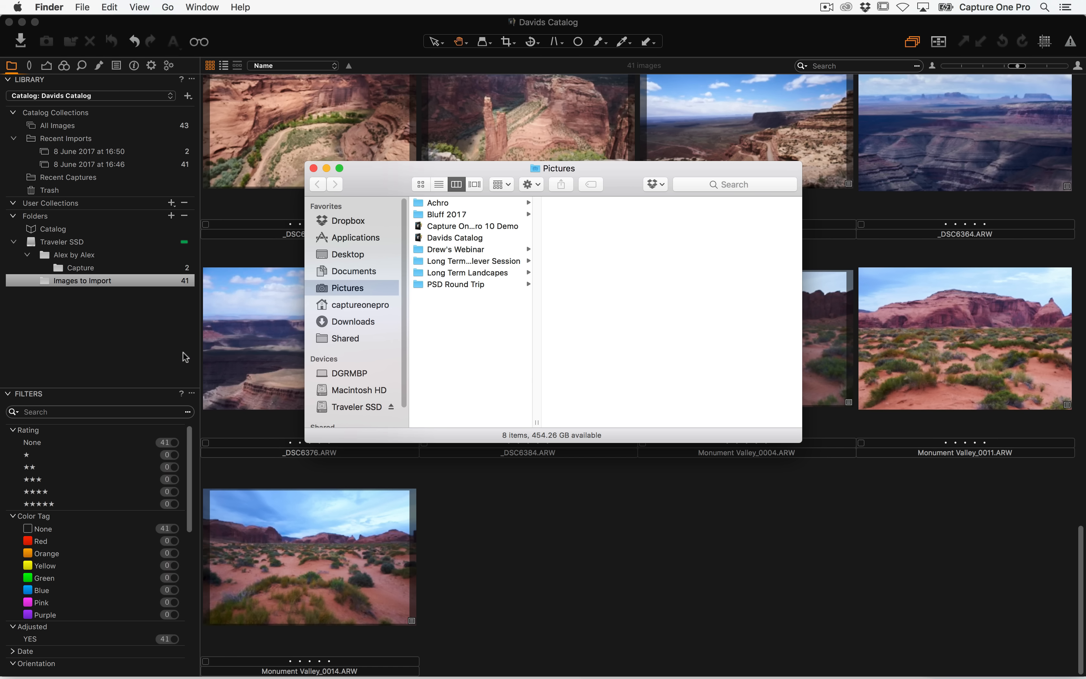
pyautogui.click(124, 338)
pyautogui.scroll(15, 388, 248)
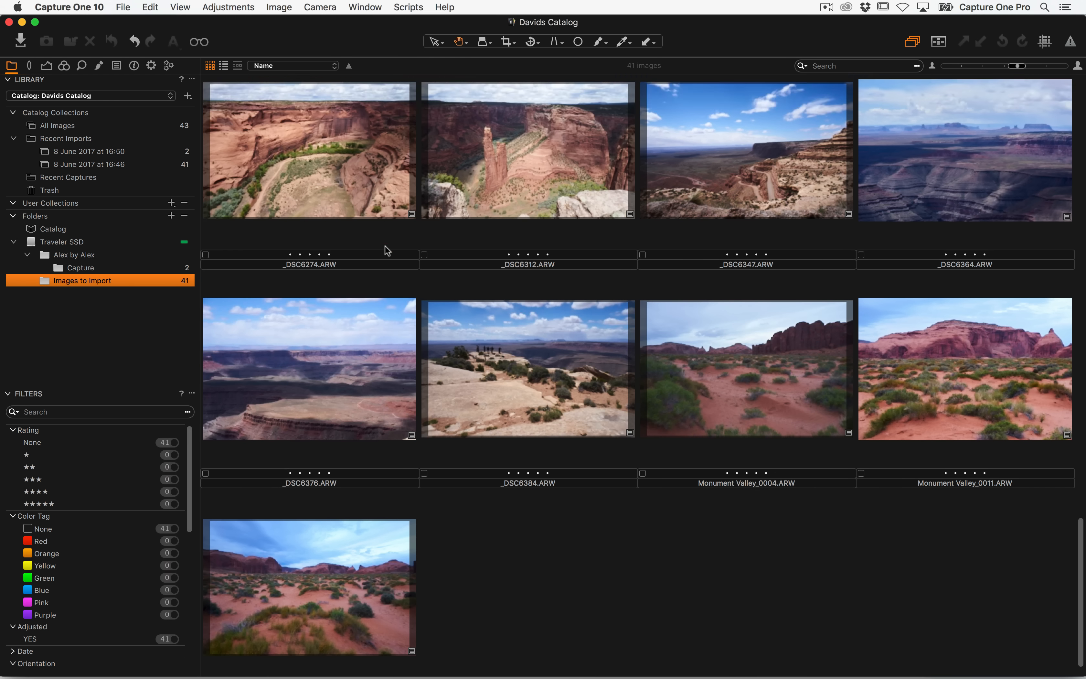
pyautogui.scroll(2, 367, 292)
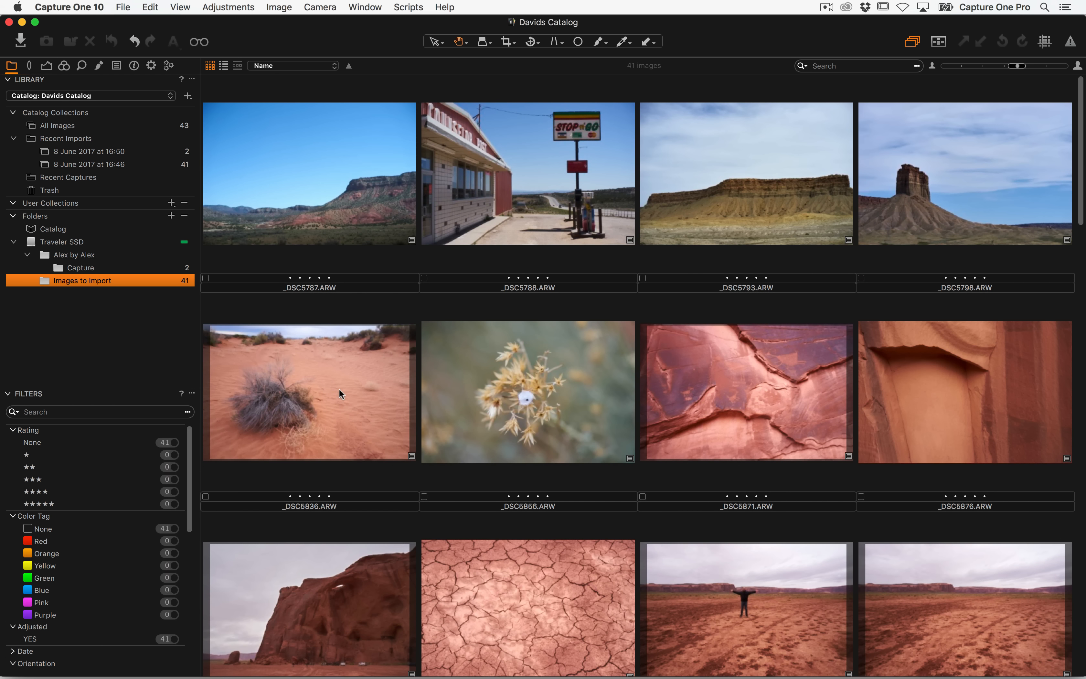
pyautogui.click(314, 214)
pyautogui.press('super+Tab')
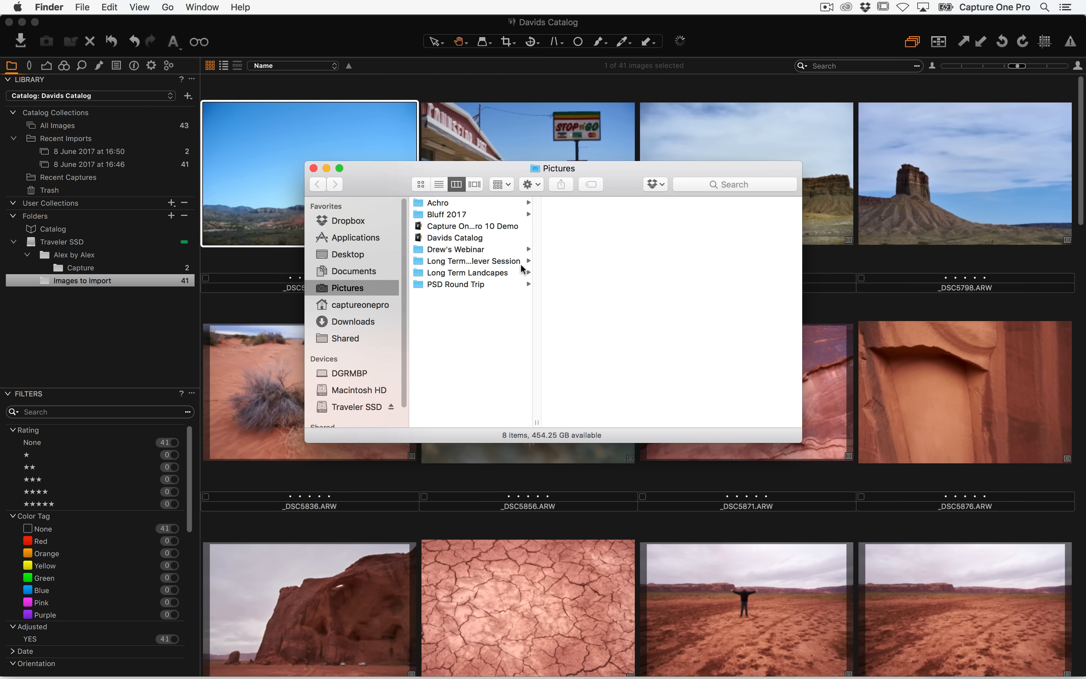
pyautogui.click(355, 406)
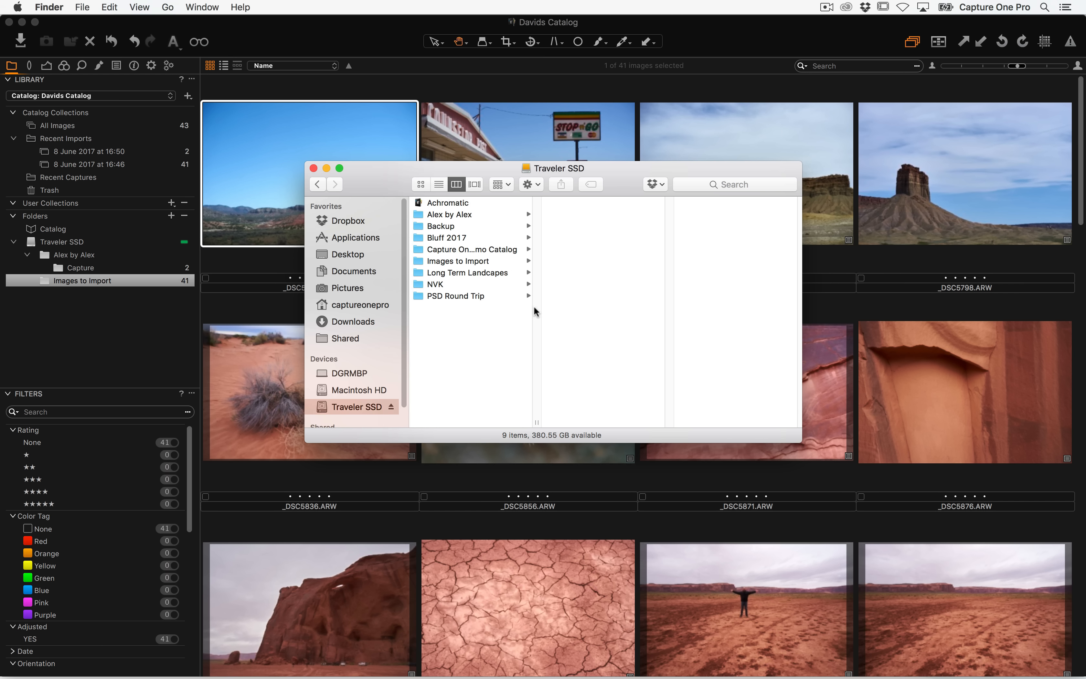
pyautogui.click(487, 261)
pyautogui.moveTo(459, 172); pyautogui.dragTo(639, 152)
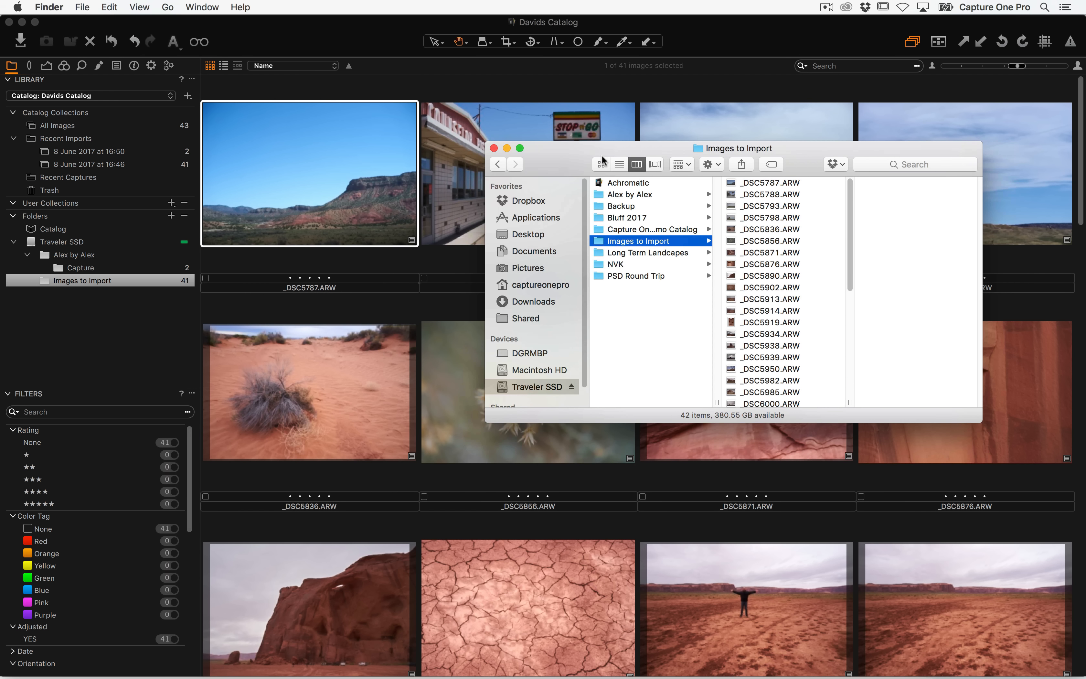
pyautogui.moveTo(782, 179); pyautogui.dragTo(626, 357)
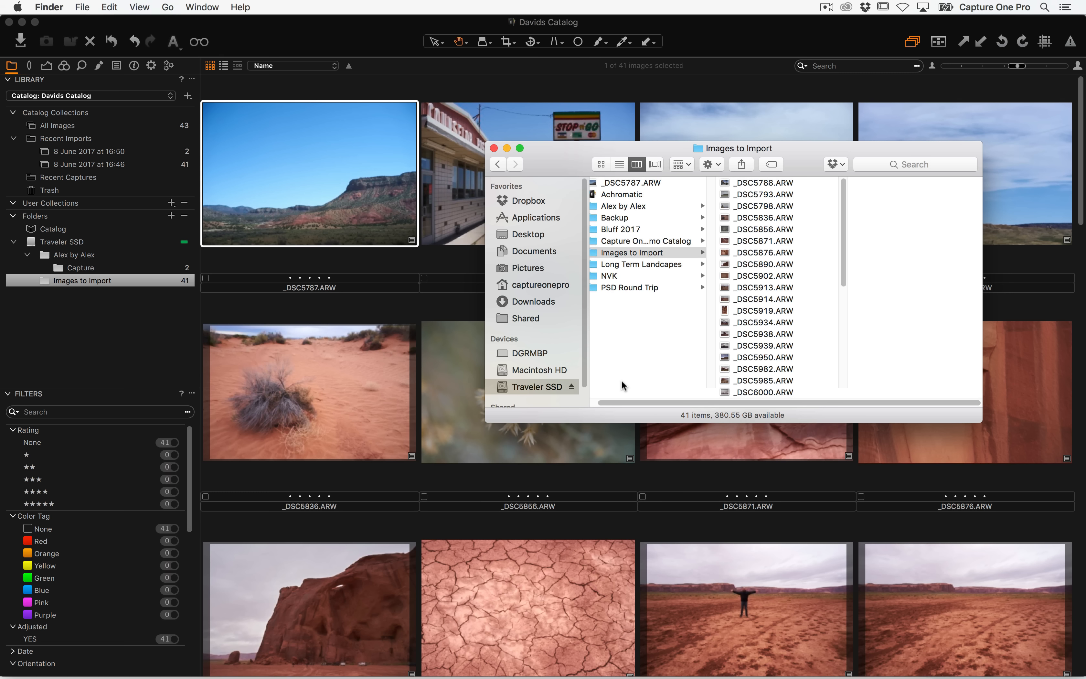
# Open the _DSC5787 image in the viewer to inspect its offline status, then return to the browser
pyautogui.click(377, 96)
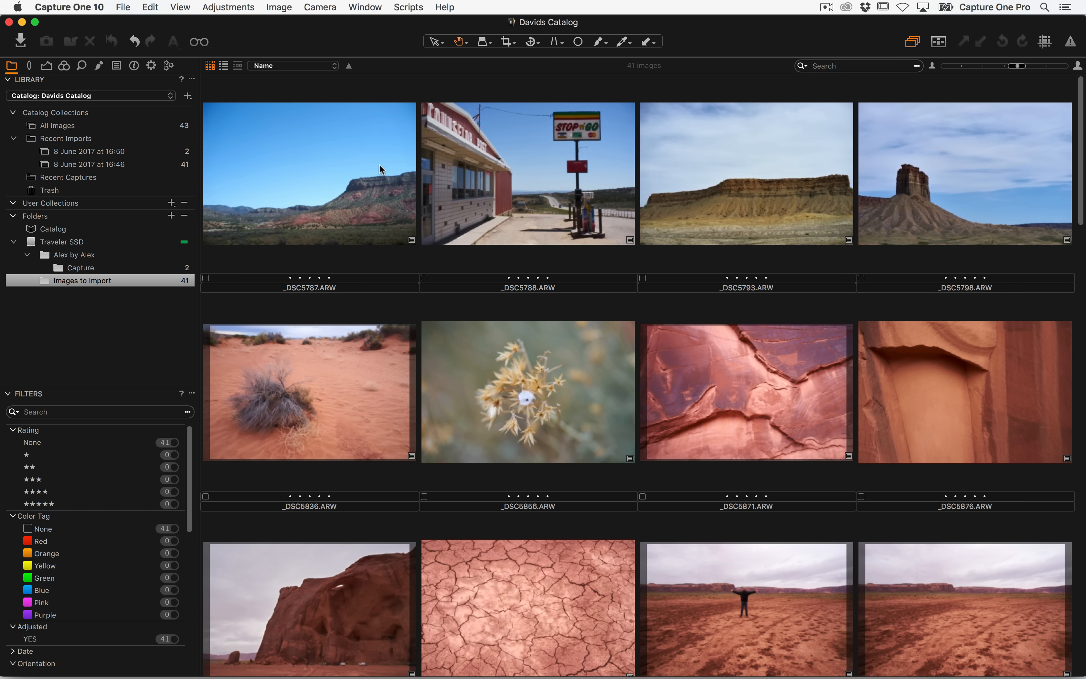
pyautogui.click(400, 240)
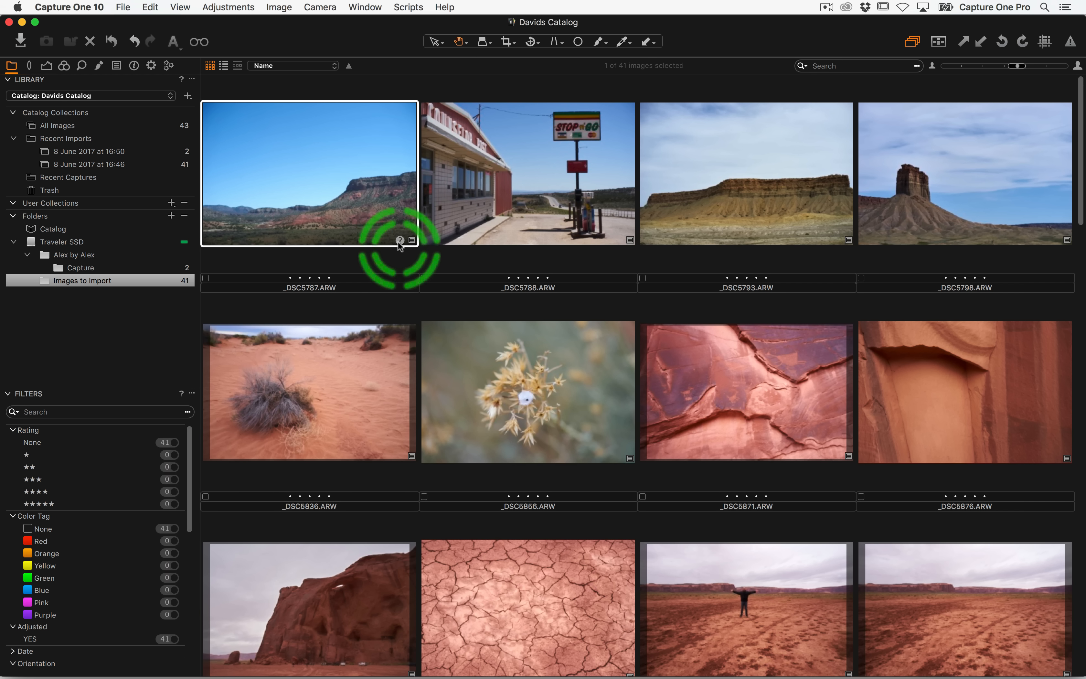
pyautogui.doubleClick(350, 204)
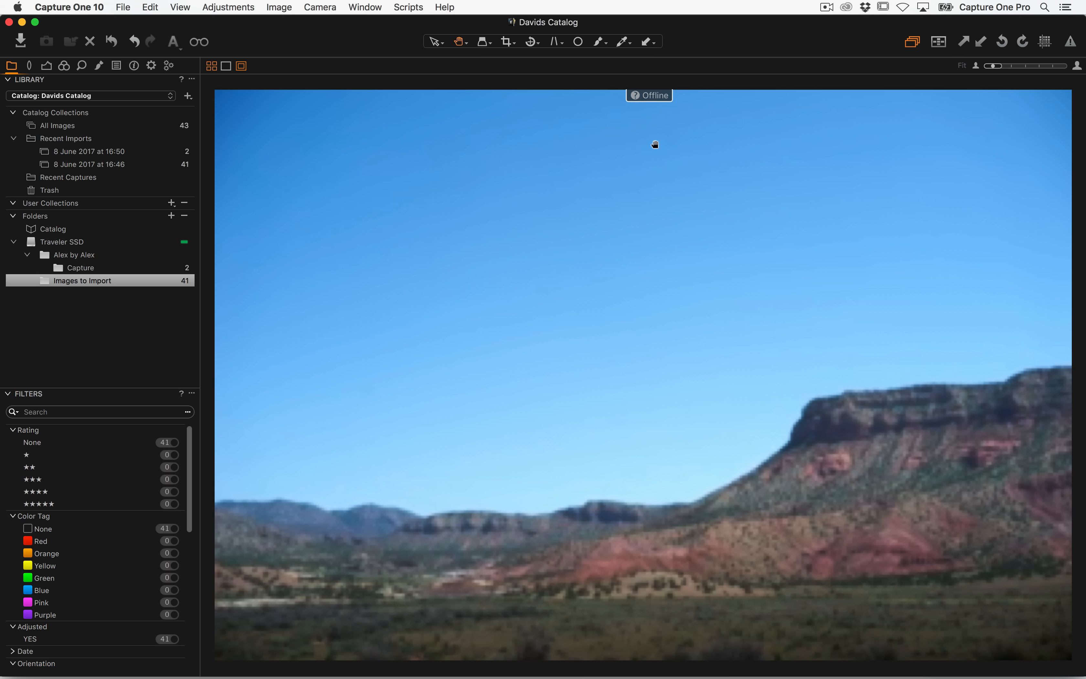
pyautogui.doubleClick(633, 151)
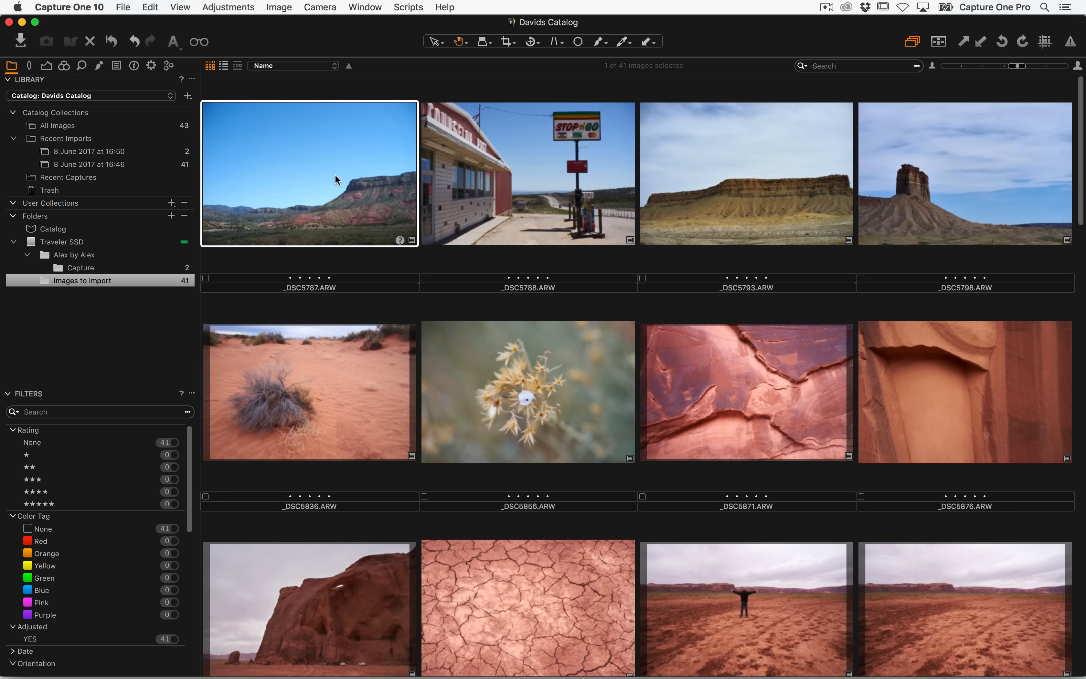
# Locate the offline _DSC5787 image, pointing it to _DSC5787.ARW on the Traveler SSD root
pyautogui.rightClick(304, 162)
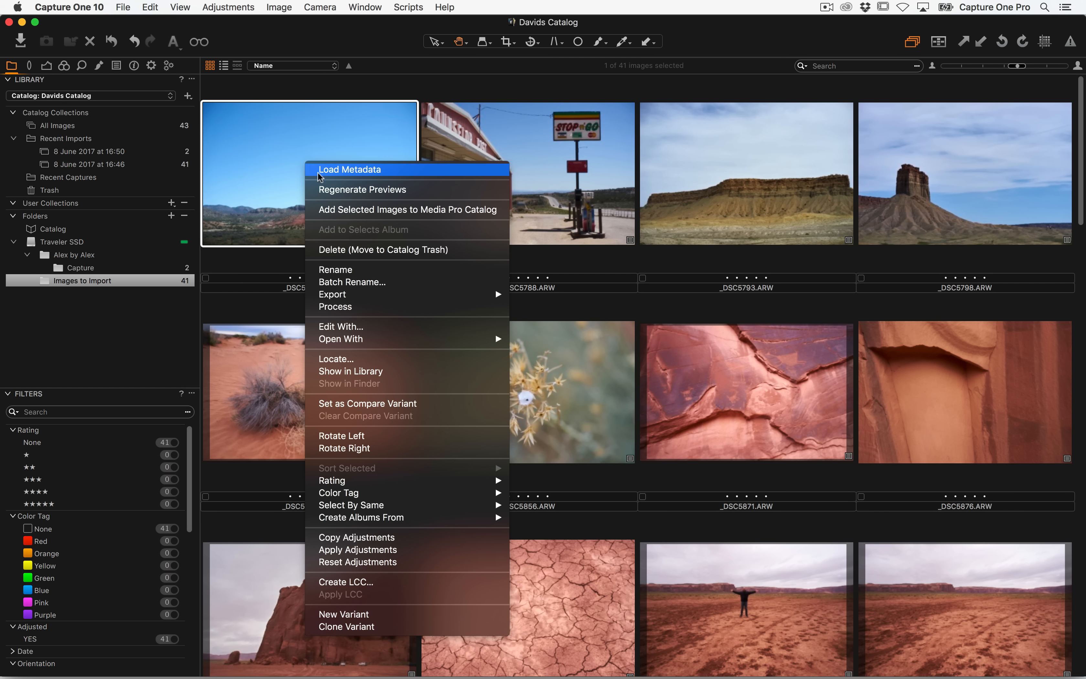
pyautogui.click(350, 358)
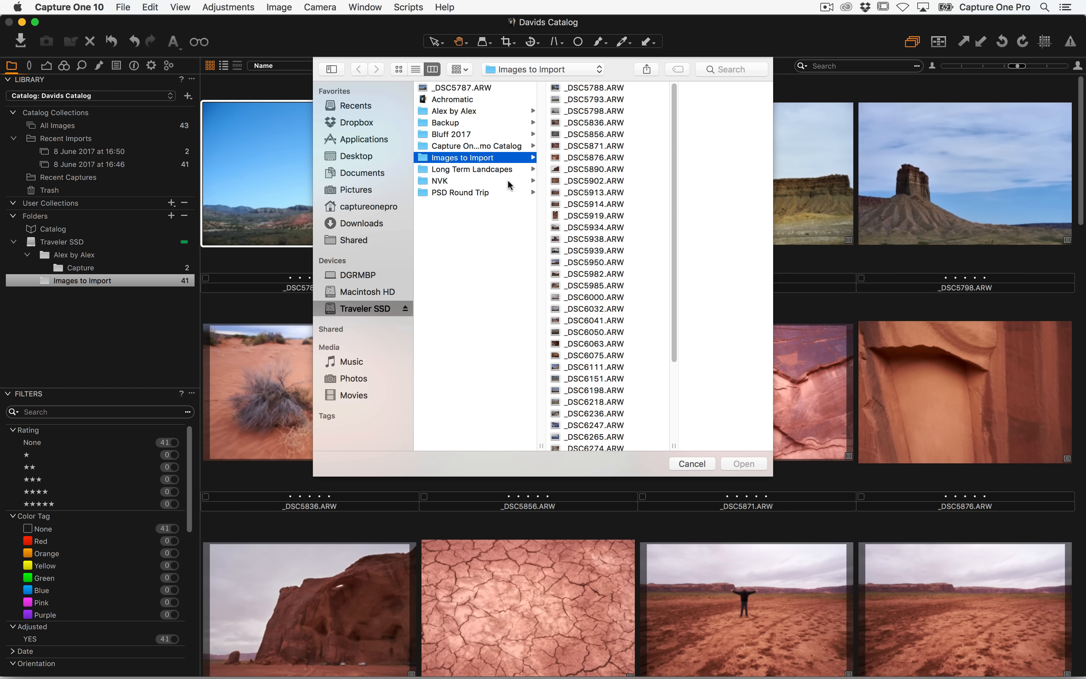
pyautogui.click(481, 88)
pyautogui.click(744, 463)
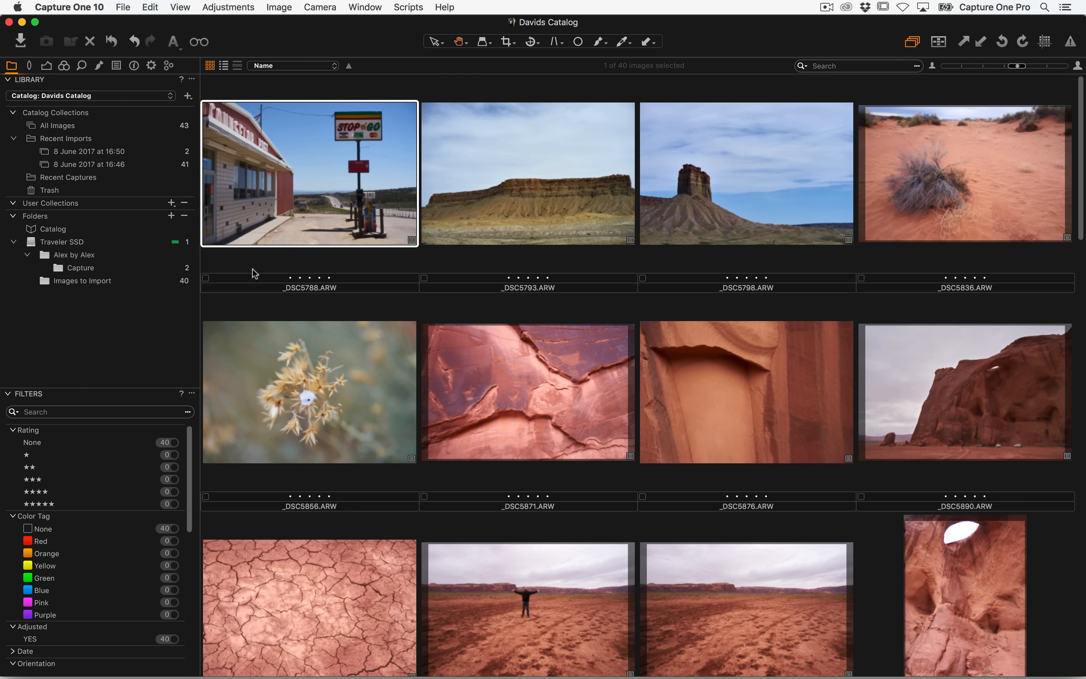
# Move _DSC5787 from the Traveler SSD folder back into the Images to Import folder
pyautogui.click(112, 286)
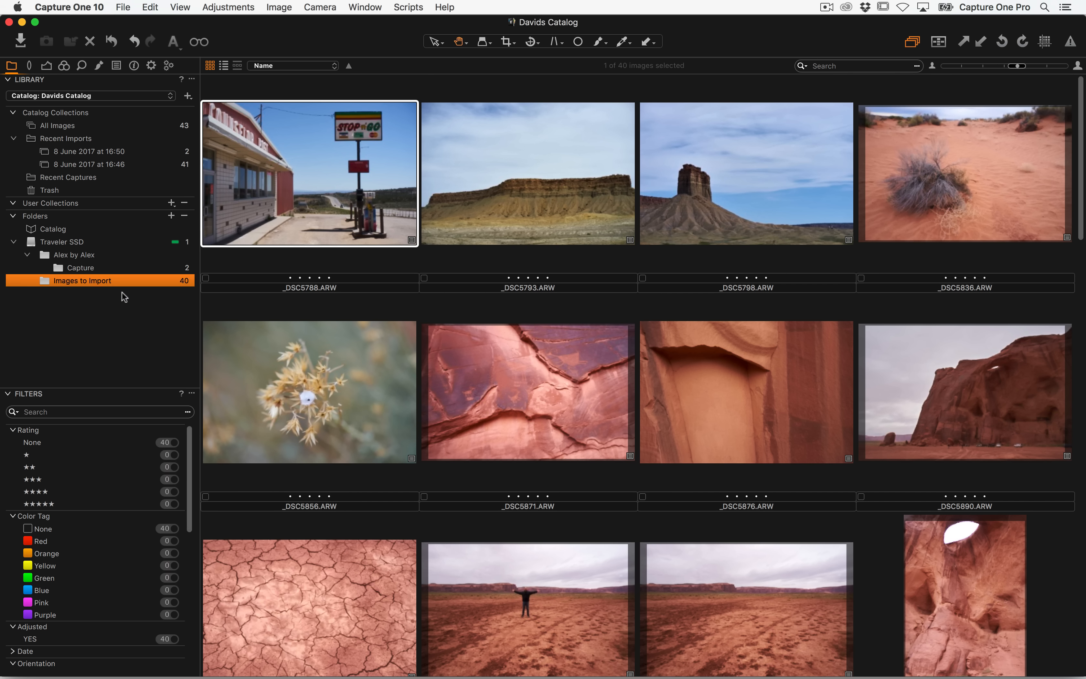
pyautogui.click(82, 246)
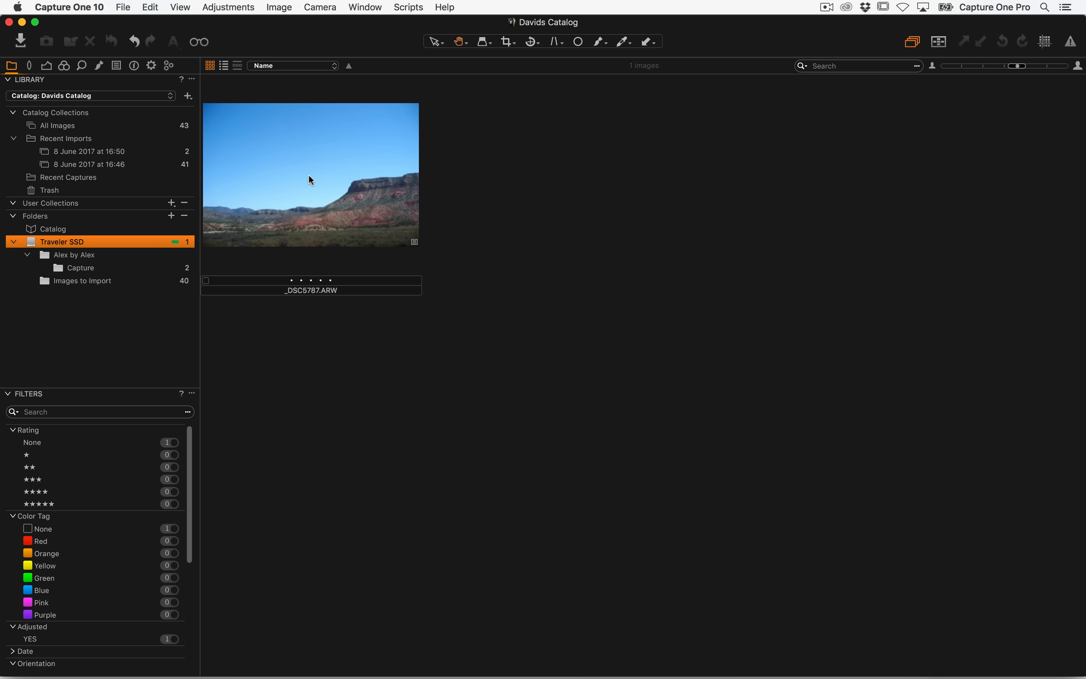
pyautogui.moveTo(330, 183); pyautogui.dragTo(113, 280)
pyautogui.click(112, 282)
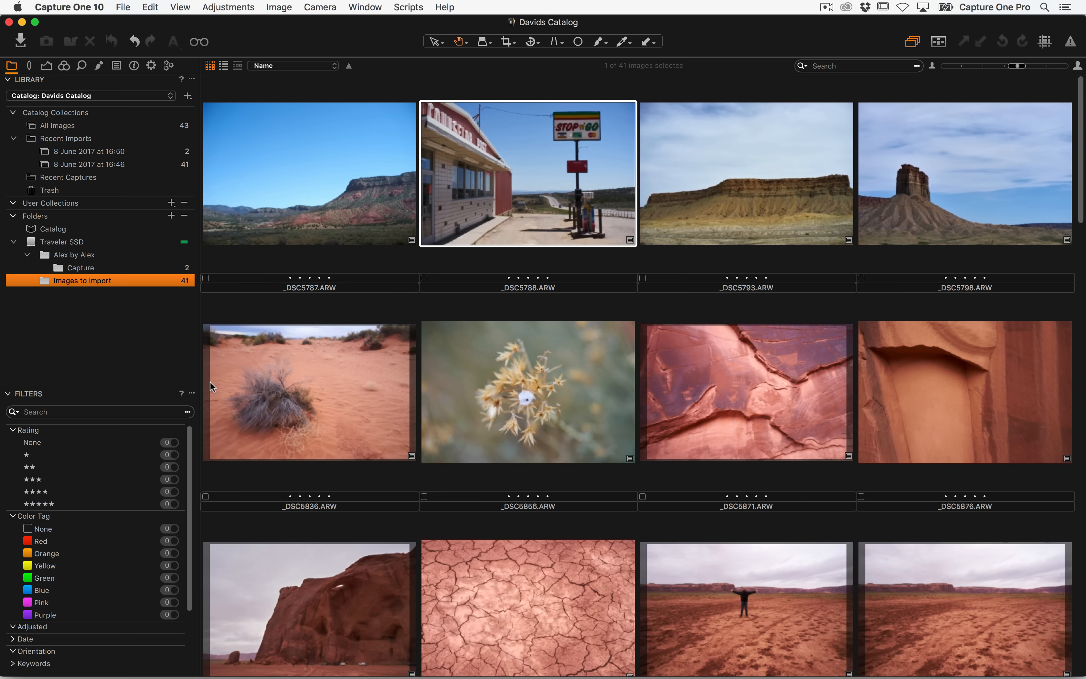
# Check the Images to Import folder contents in Finder for _DSC5787.ARW
pyautogui.press('super+Tab')
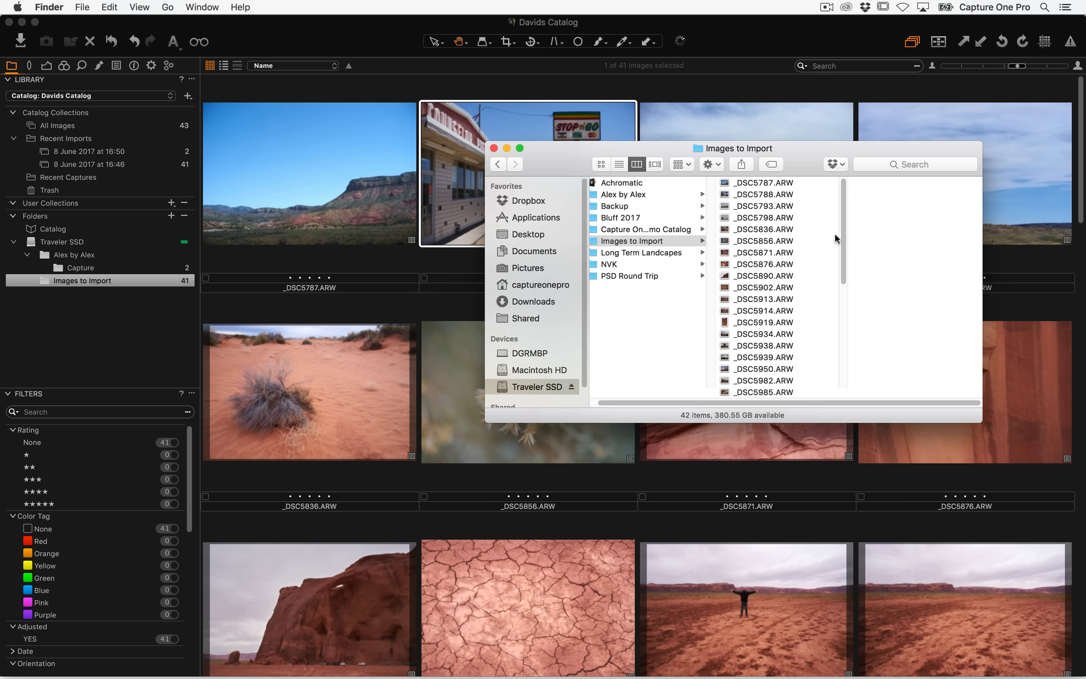
pyautogui.click(776, 183)
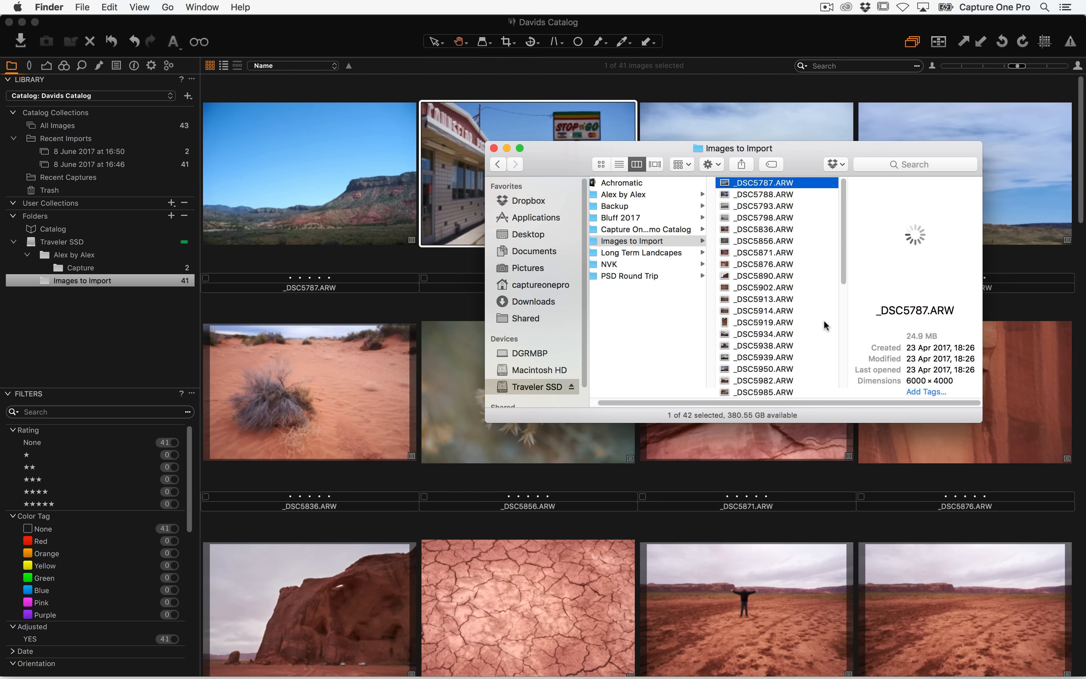
pyautogui.press('super+Tab')
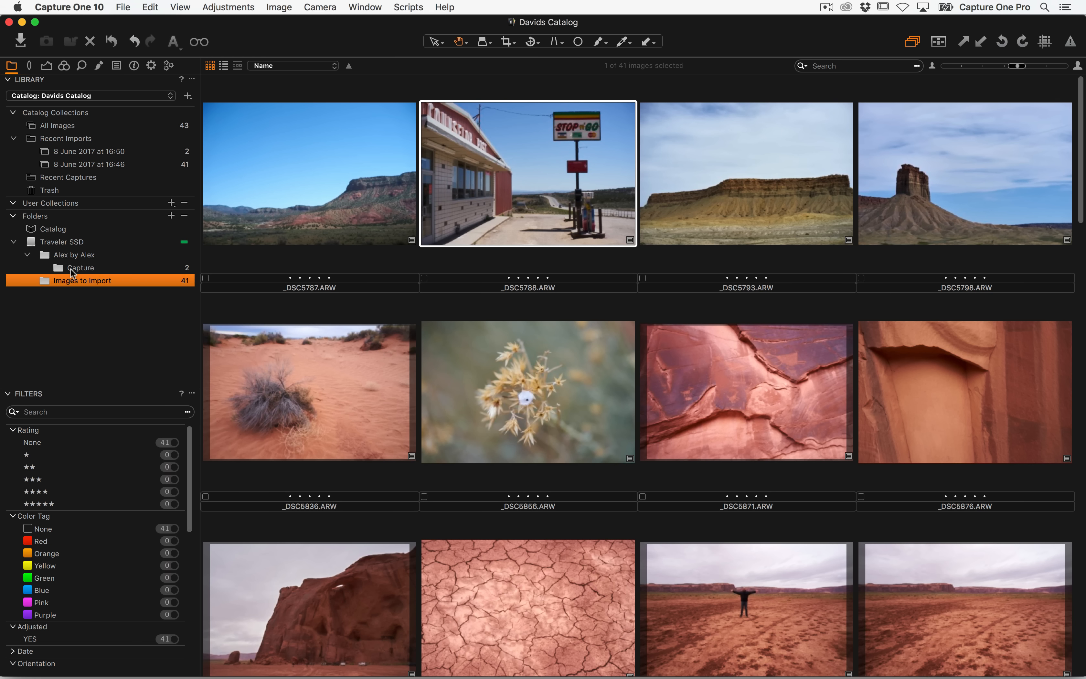
pyautogui.moveTo(75, 278)
pyautogui.mouseDown()
pyautogui.moveTo(87, 283)
pyautogui.moveTo(93, 268)
pyautogui.moveTo(71, 285)
pyautogui.mouseUp()
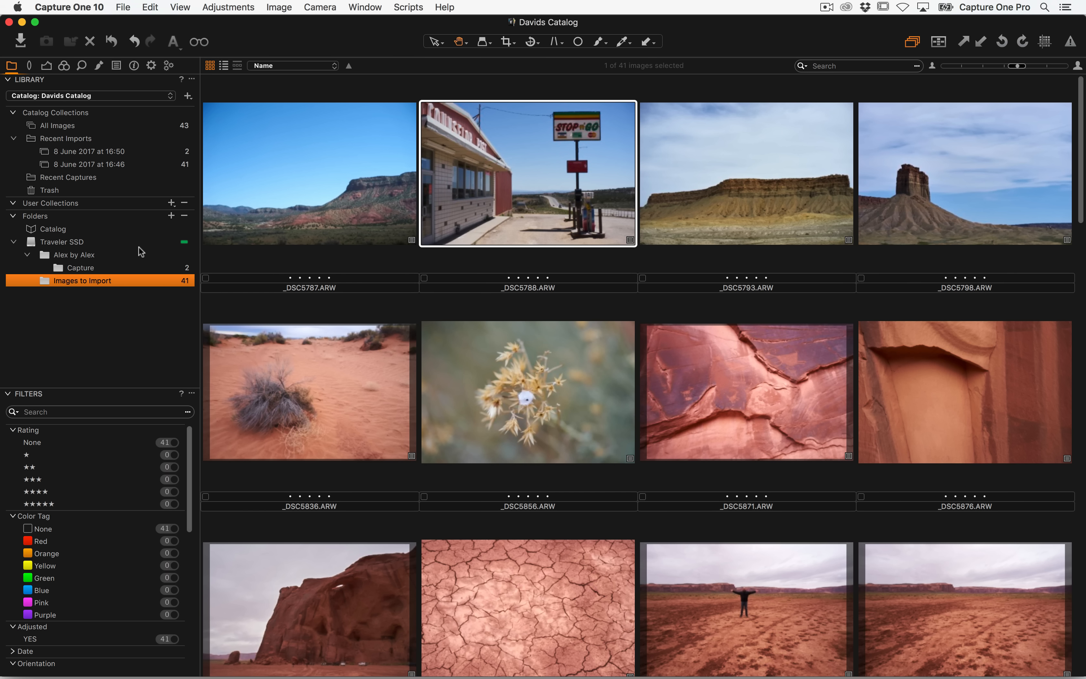
# Review the Images to Import folder's options such as Locate and Synchronize without choosing one
pyautogui.rightClick(79, 281)
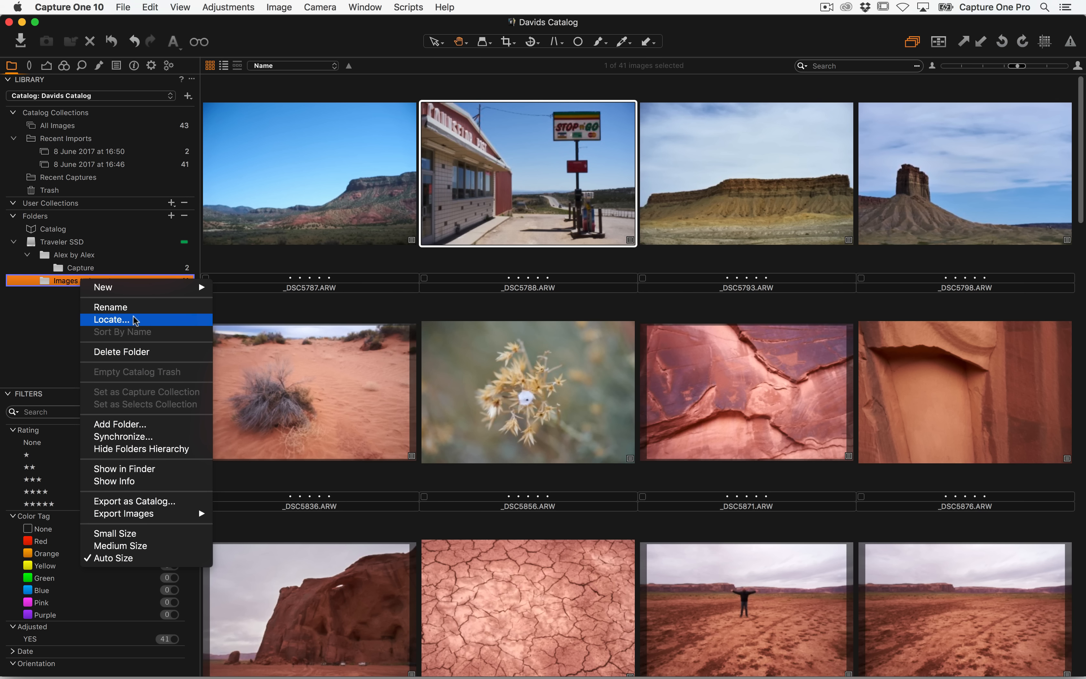
pyautogui.click(58, 332)
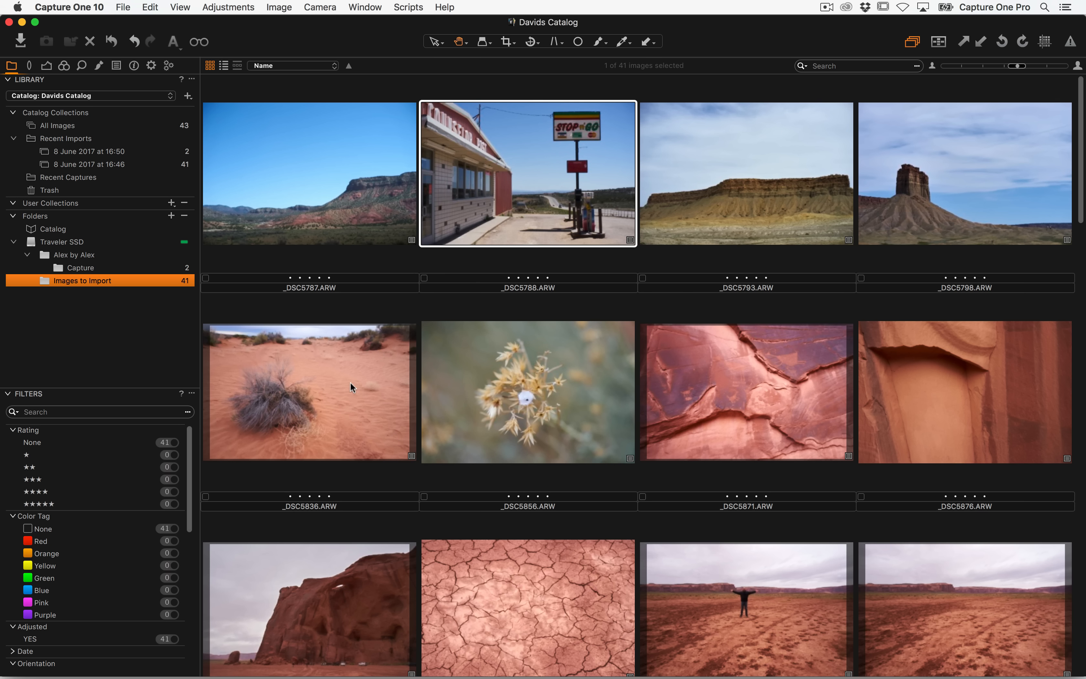
pyautogui.press('super+Tab')
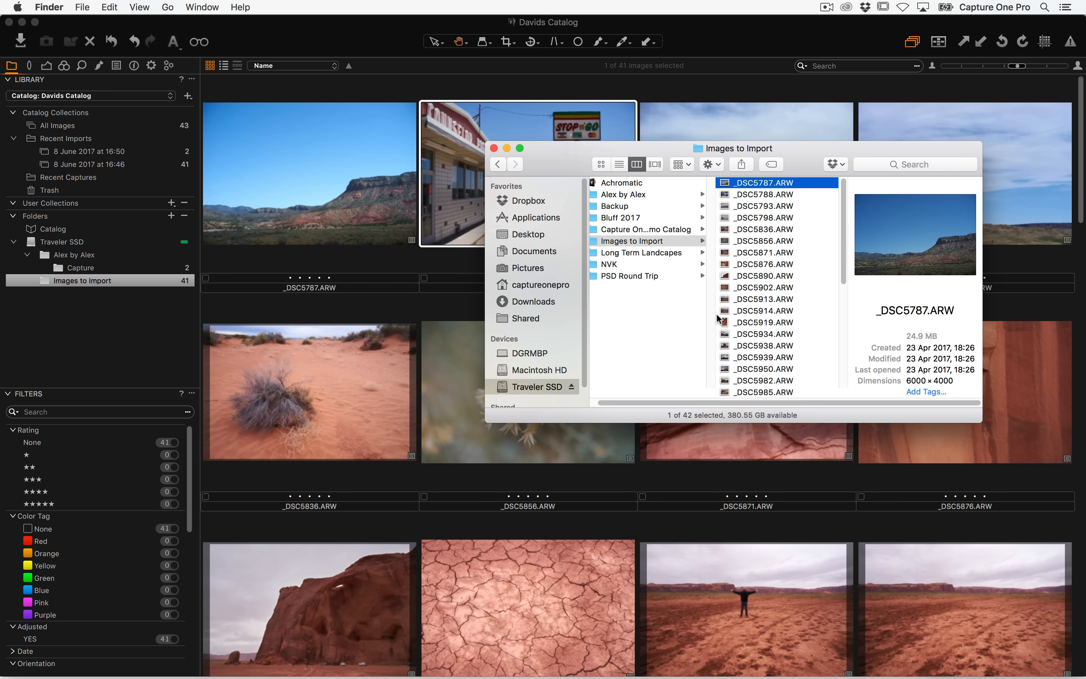
pyautogui.click(94, 296)
pyautogui.rightClick(91, 280)
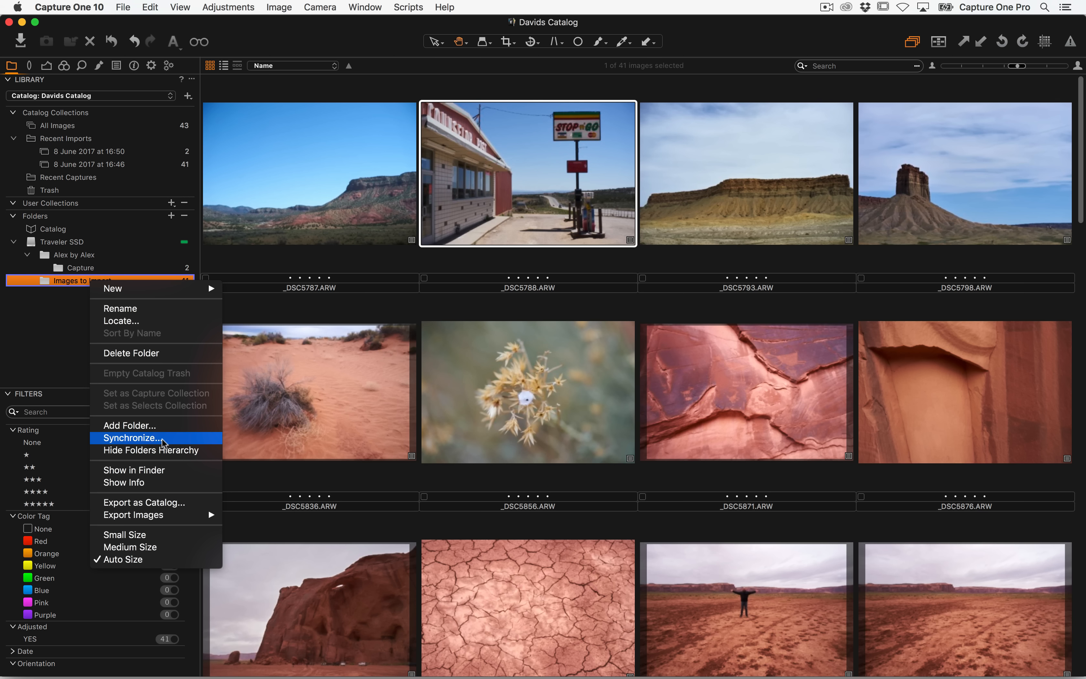
pyautogui.click(40, 351)
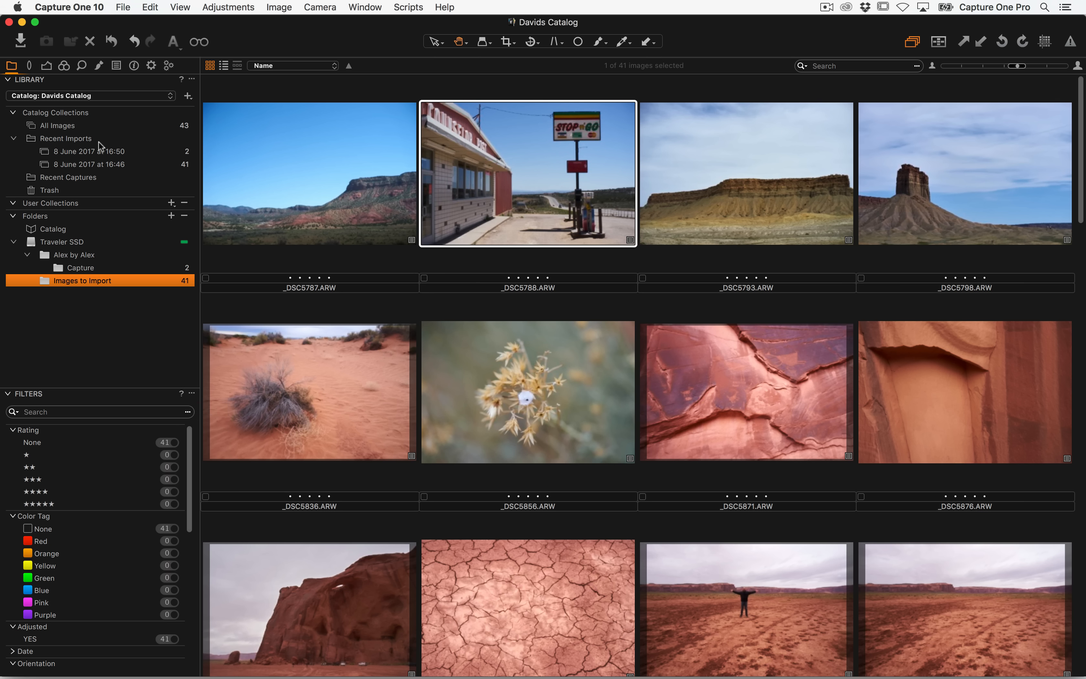
pyautogui.click(172, 206)
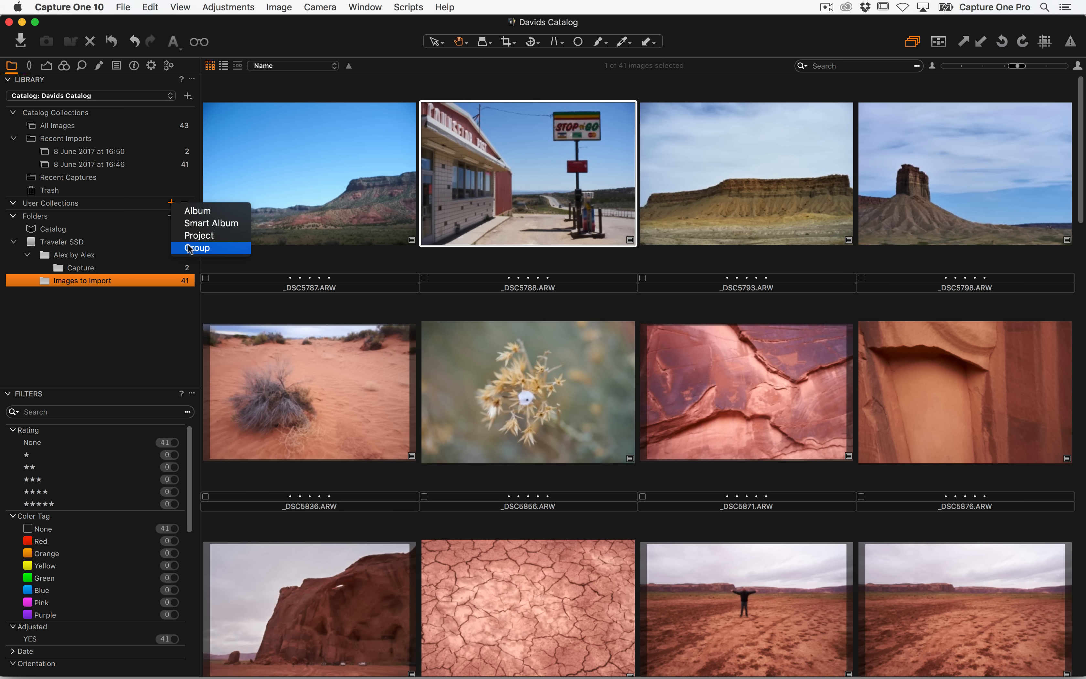
pyautogui.click(91, 315)
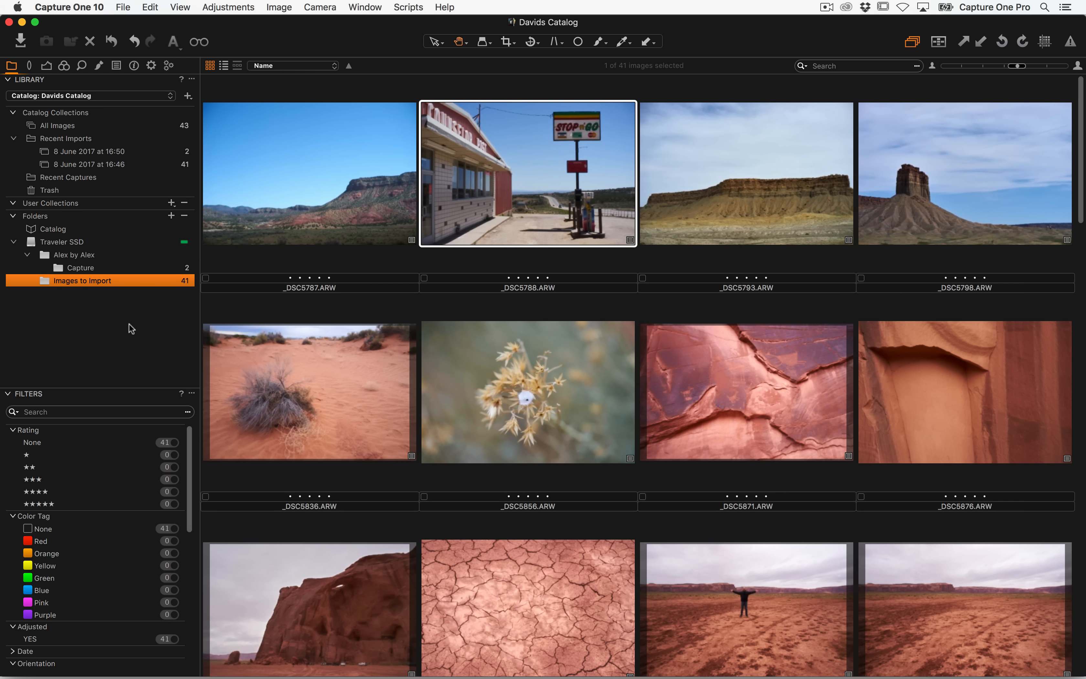
pyautogui.click(171, 203)
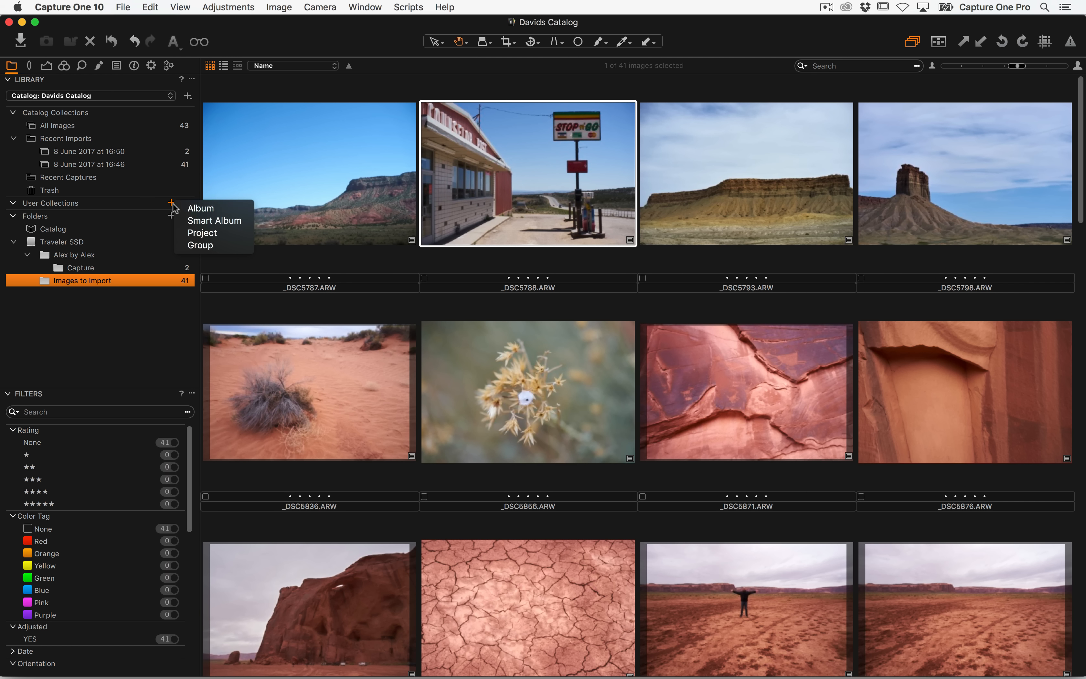
pyautogui.click(227, 209)
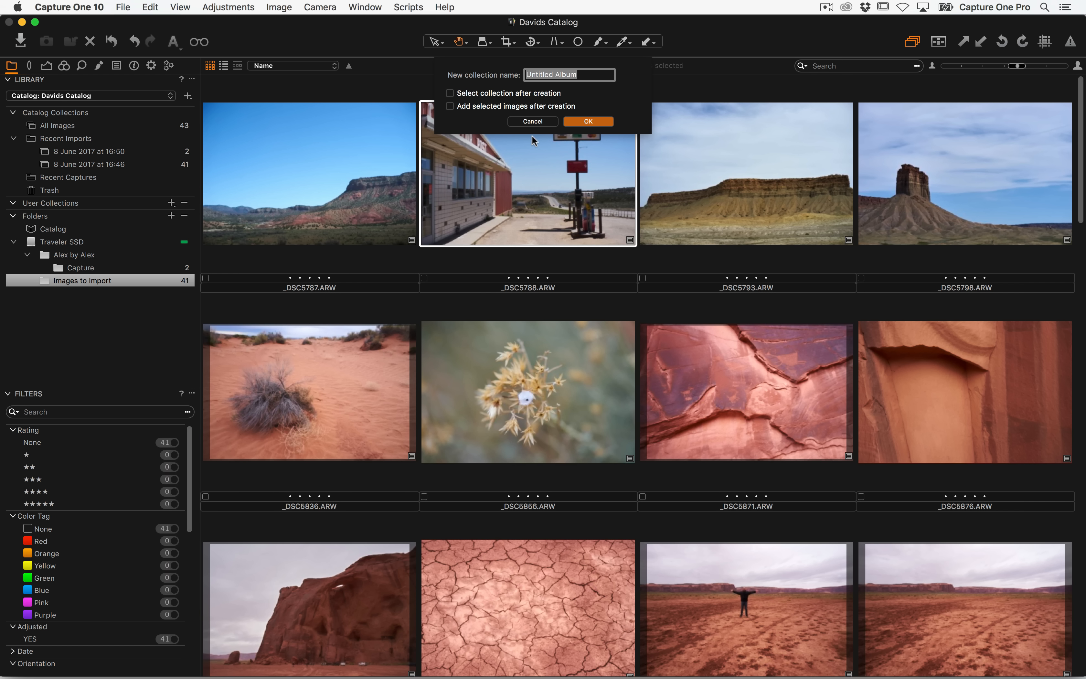
pyautogui.click(536, 121)
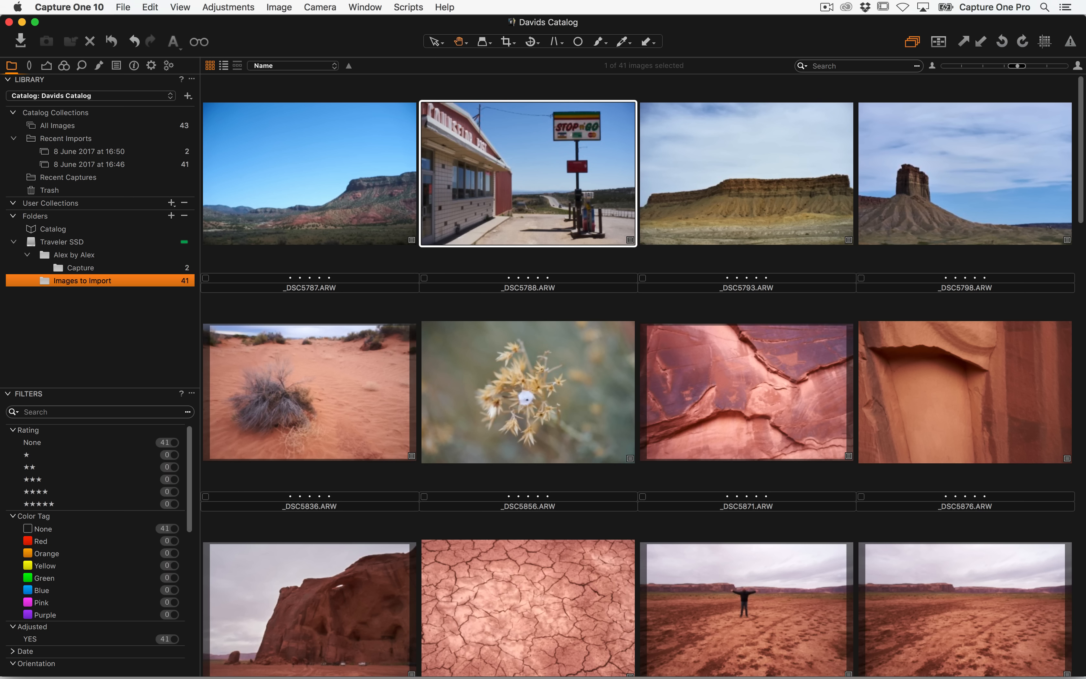
# Open the Locate command for the Images to Import folder
pyautogui.click(101, 304)
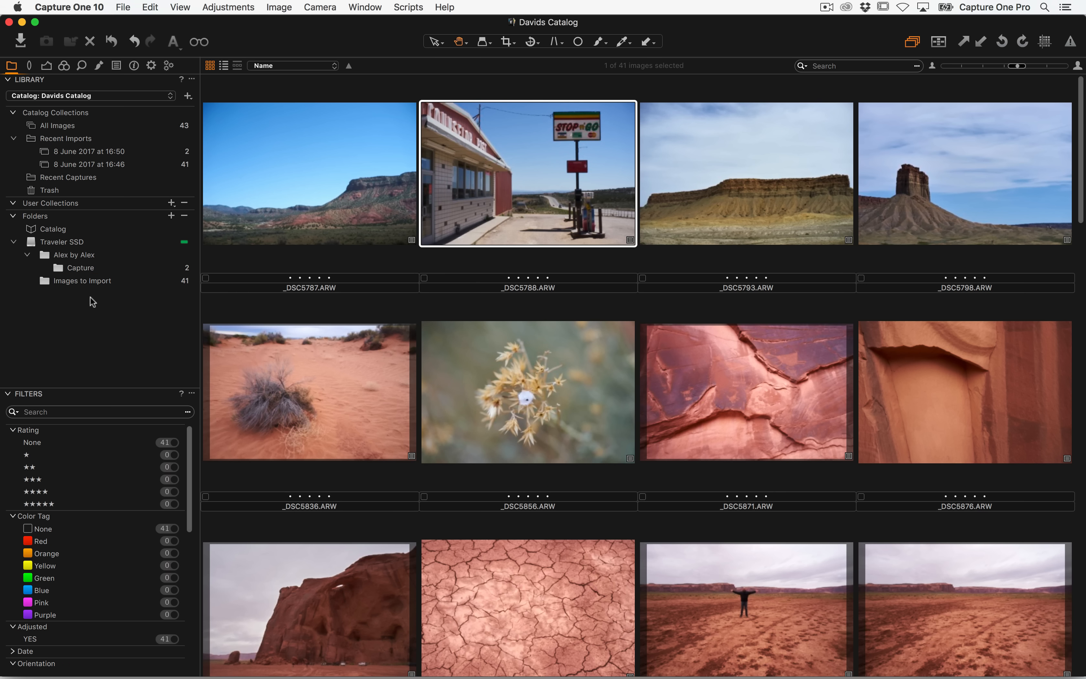
pyautogui.click(66, 281)
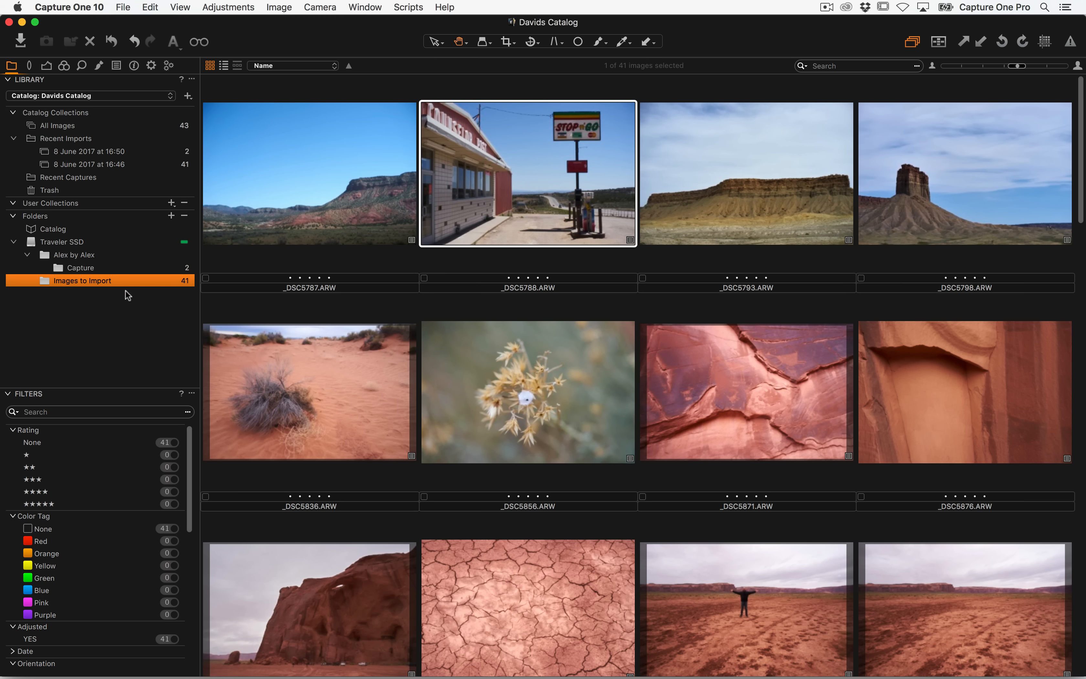
pyautogui.rightClick(76, 280)
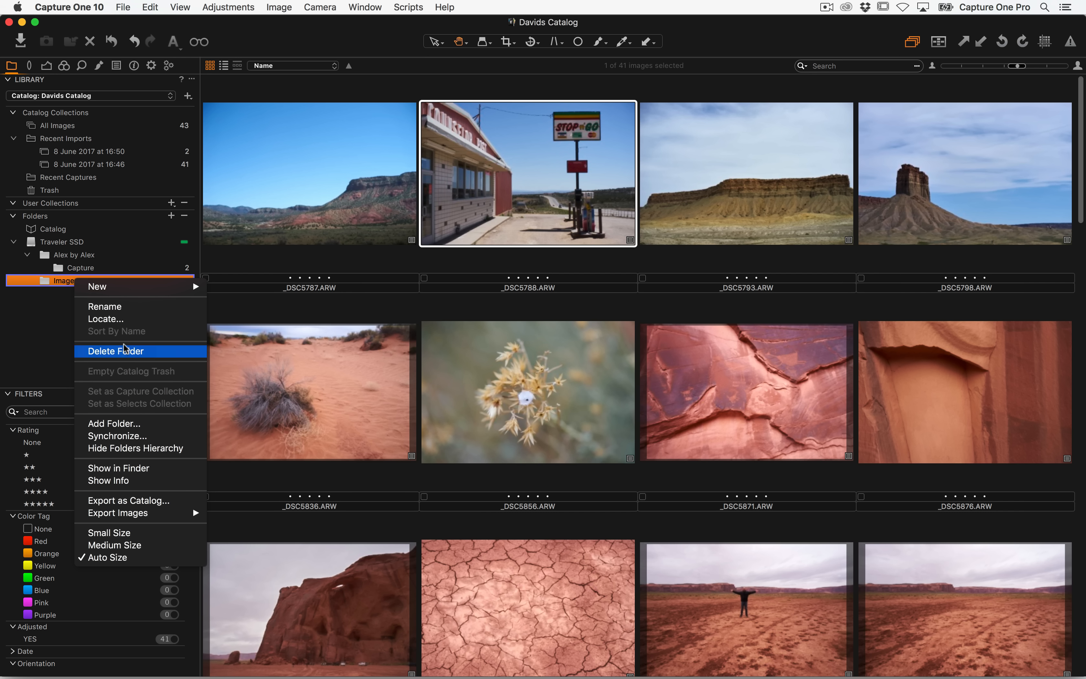
pyautogui.click(120, 320)
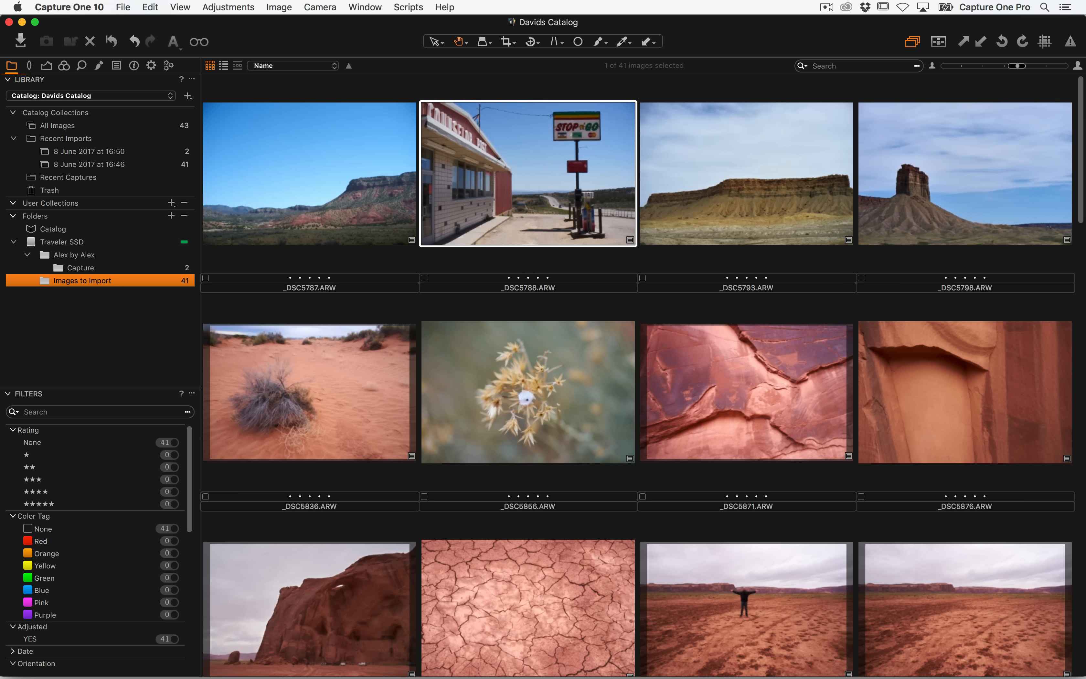
# Browse in Finder to the Long Term Landcapes session's Capture folder inside Pictures
pyautogui.press('super+Tab')
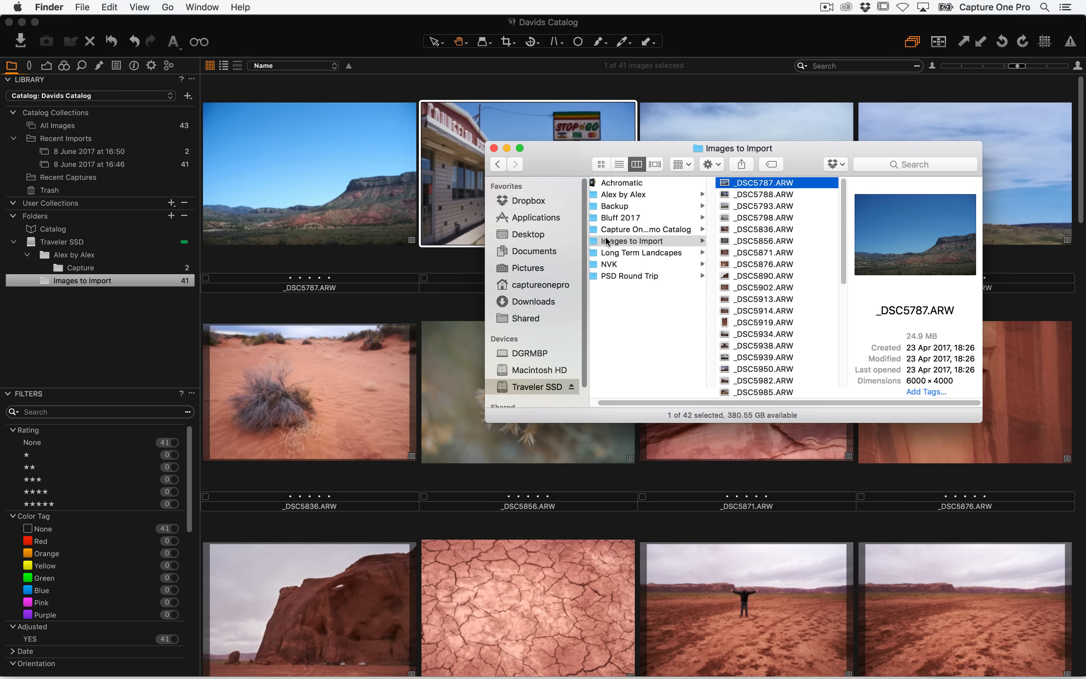
pyautogui.click(661, 333)
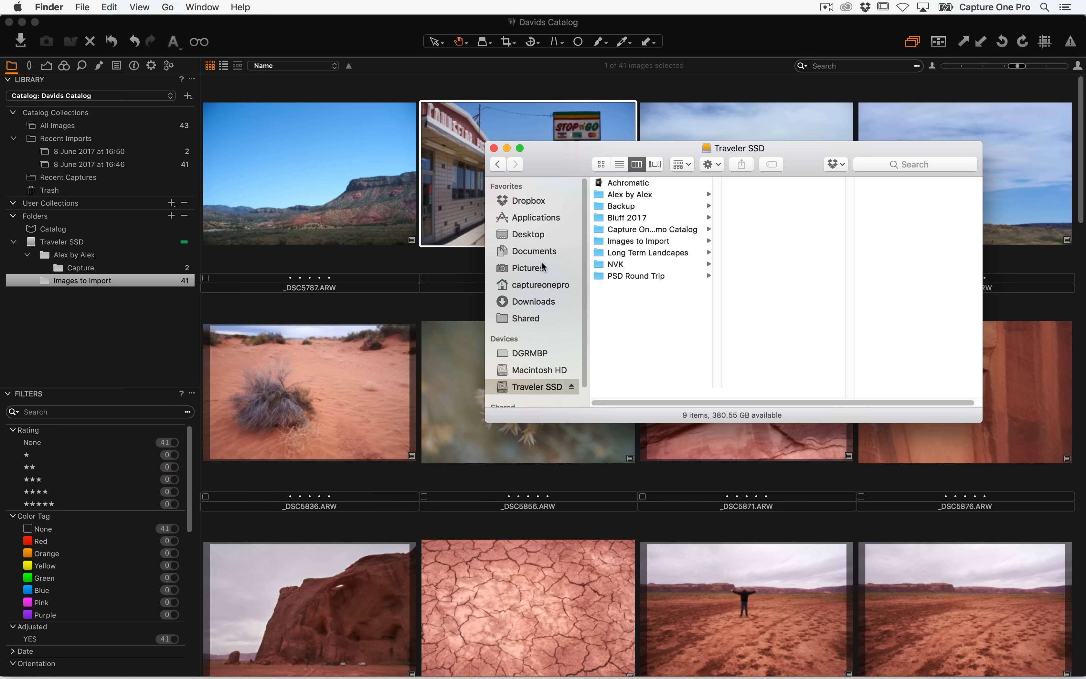
pyautogui.click(527, 268)
pyautogui.click(662, 219)
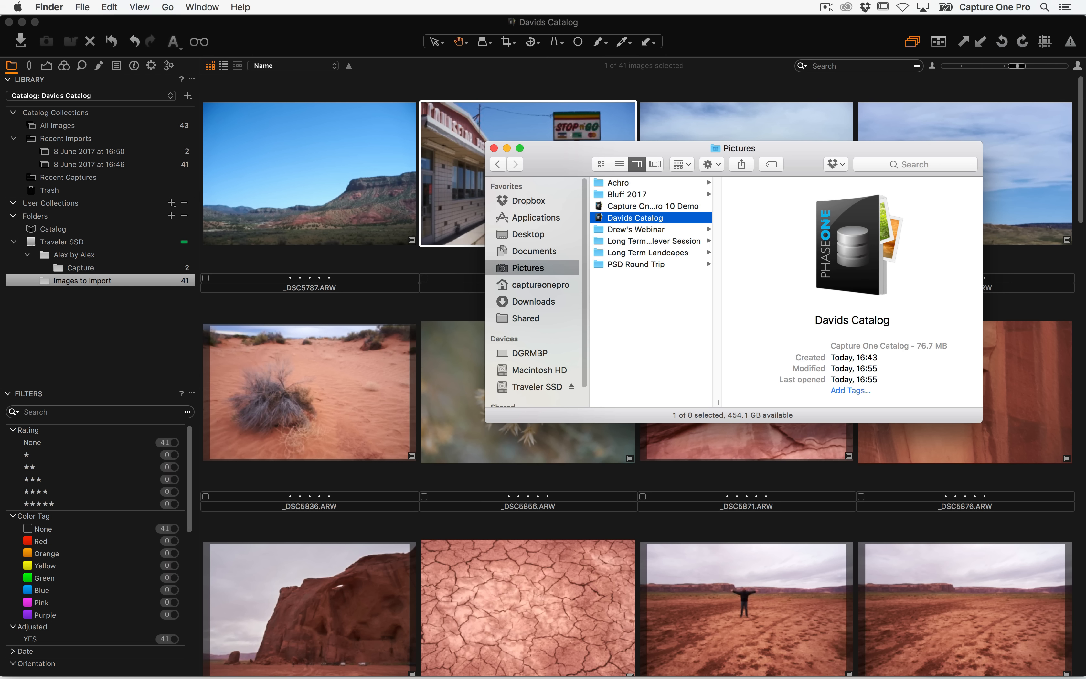
pyautogui.moveTo(556, 156); pyautogui.dragTo(388, 116)
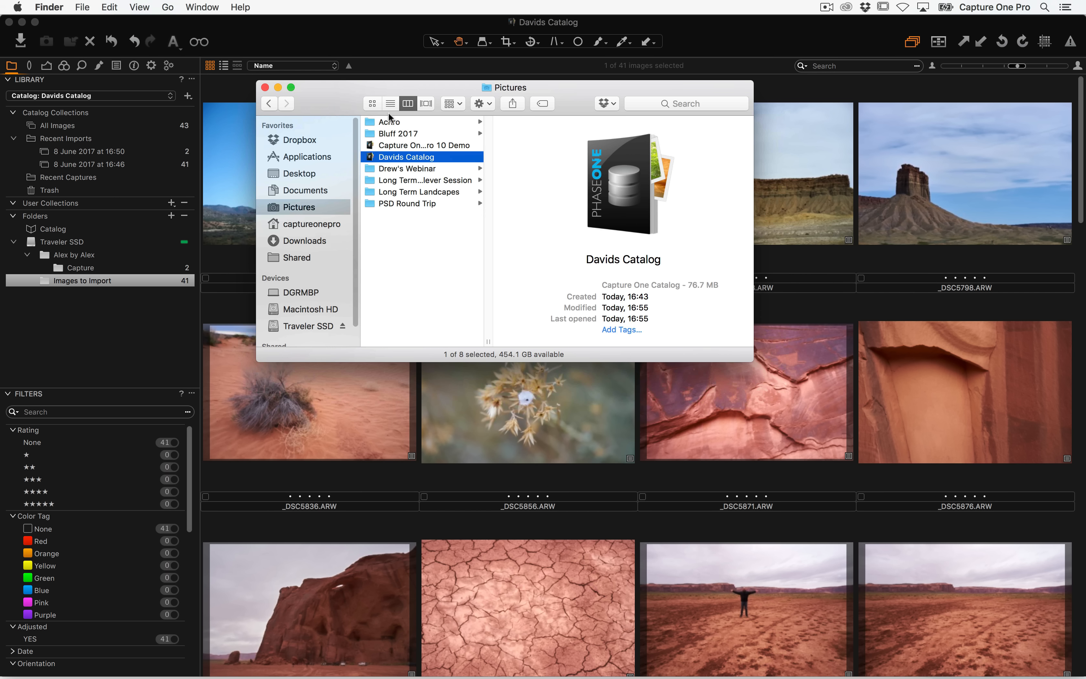
pyautogui.click(401, 193)
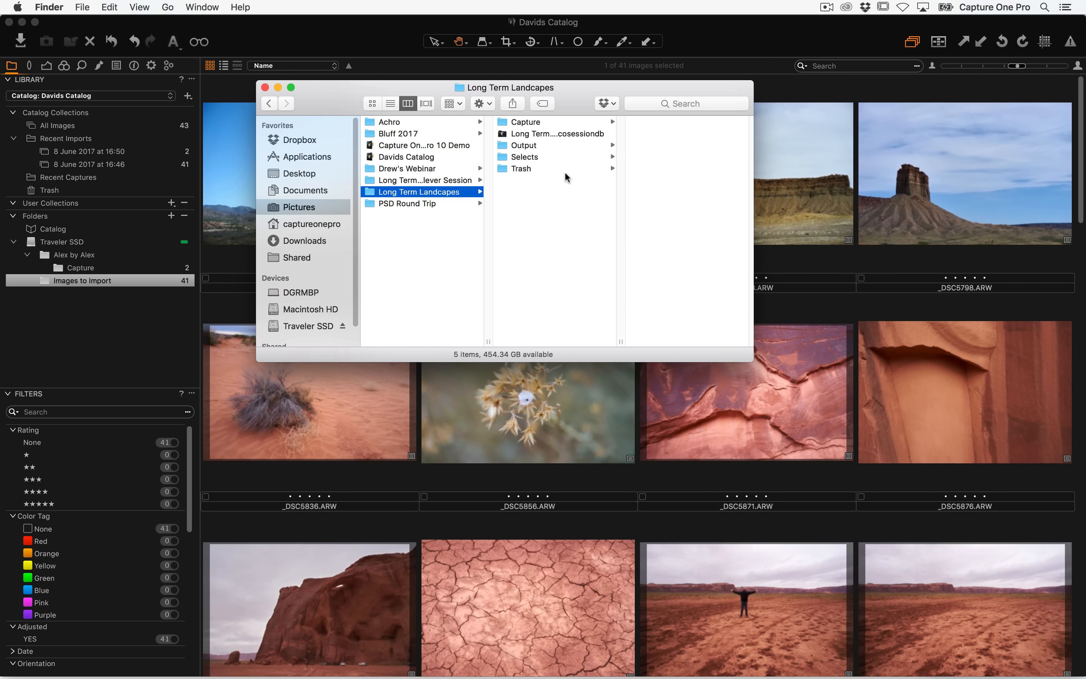
pyautogui.click(557, 122)
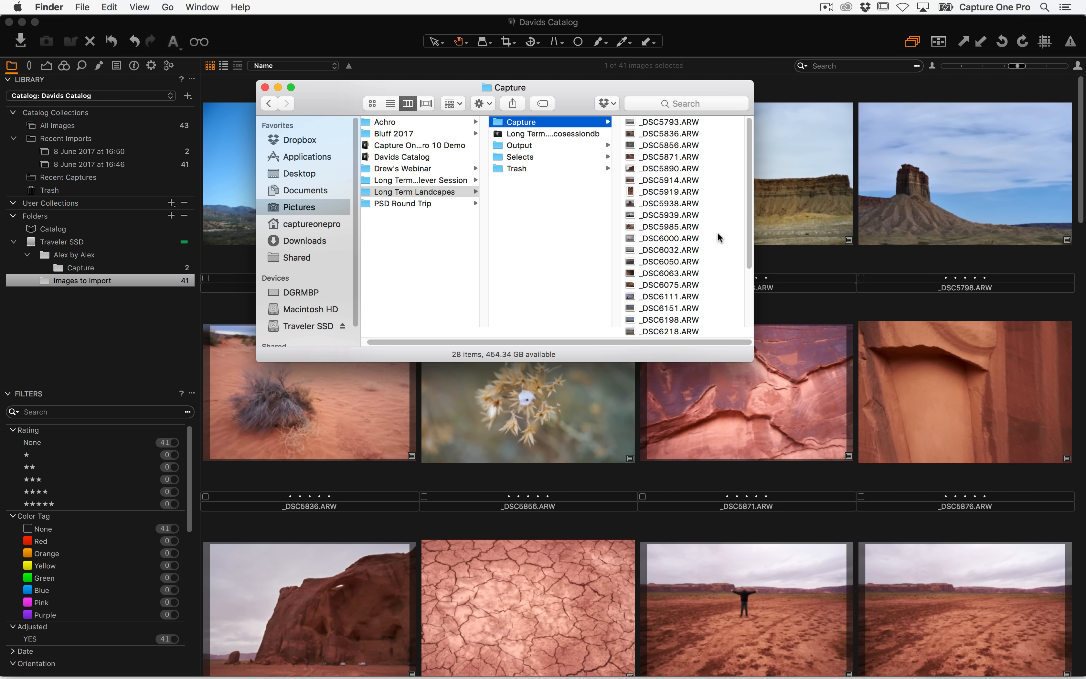
pyautogui.click(9, 22)
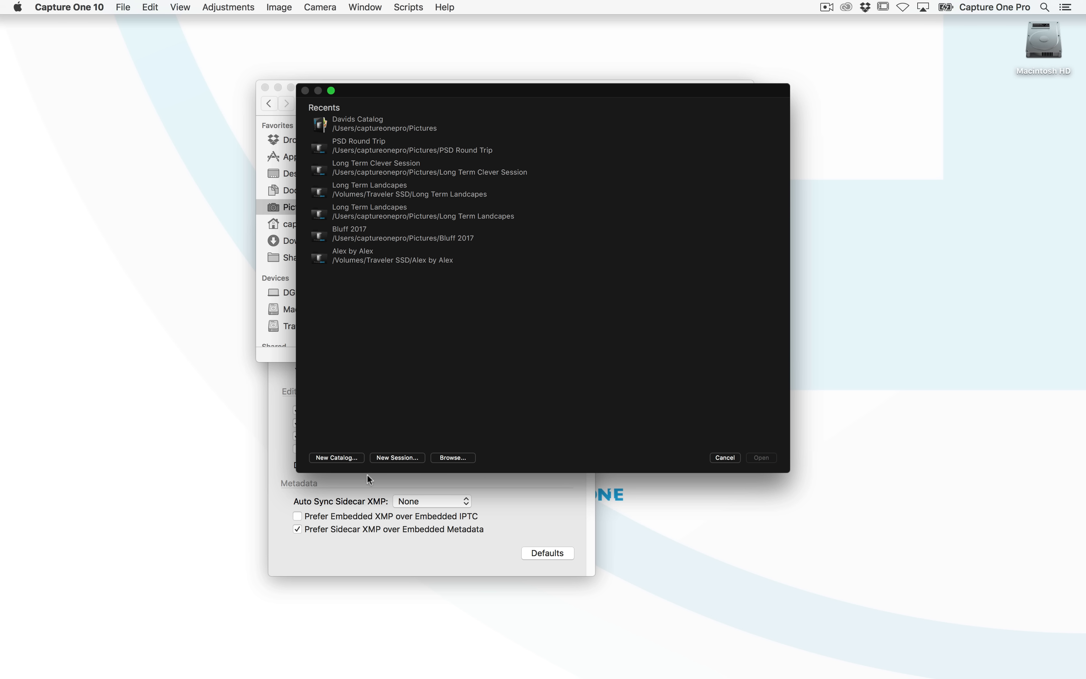
pyautogui.moveTo(460, 95); pyautogui.dragTo(706, 90)
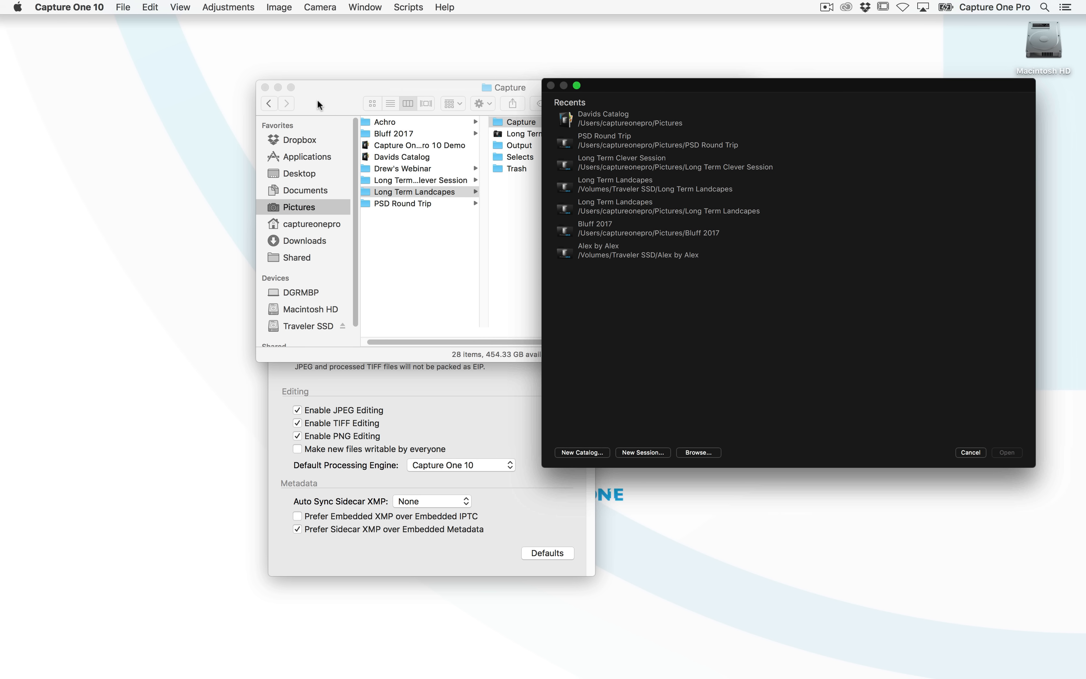
pyautogui.click(317, 105)
pyautogui.click(265, 87)
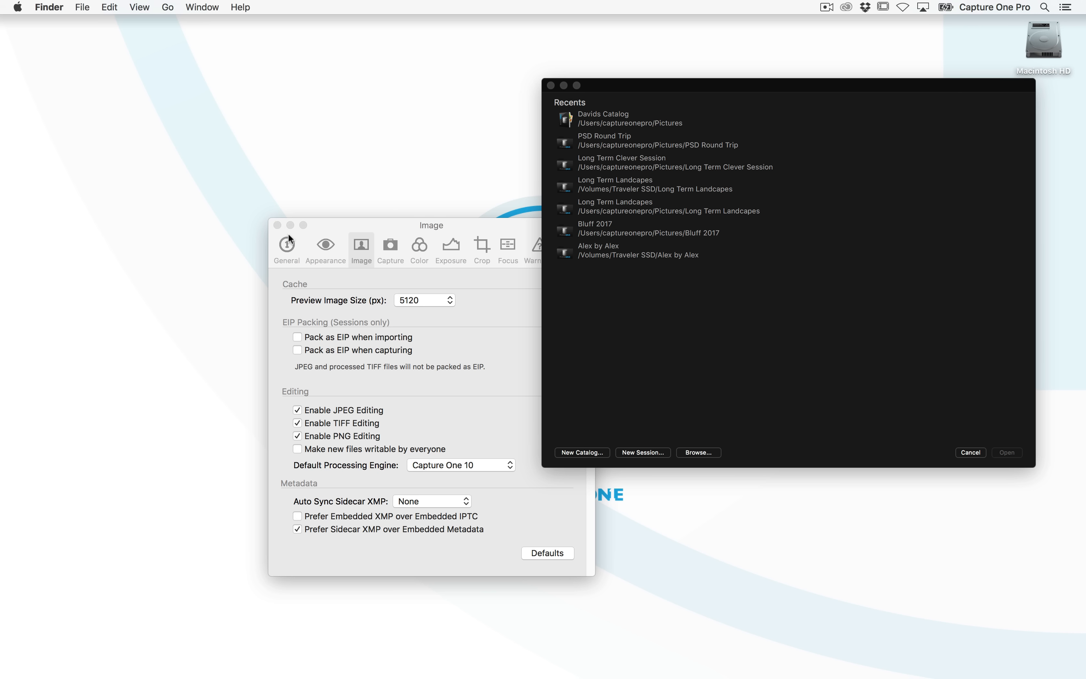
pyautogui.moveTo(680, 139); pyautogui.dragTo(614, 123)
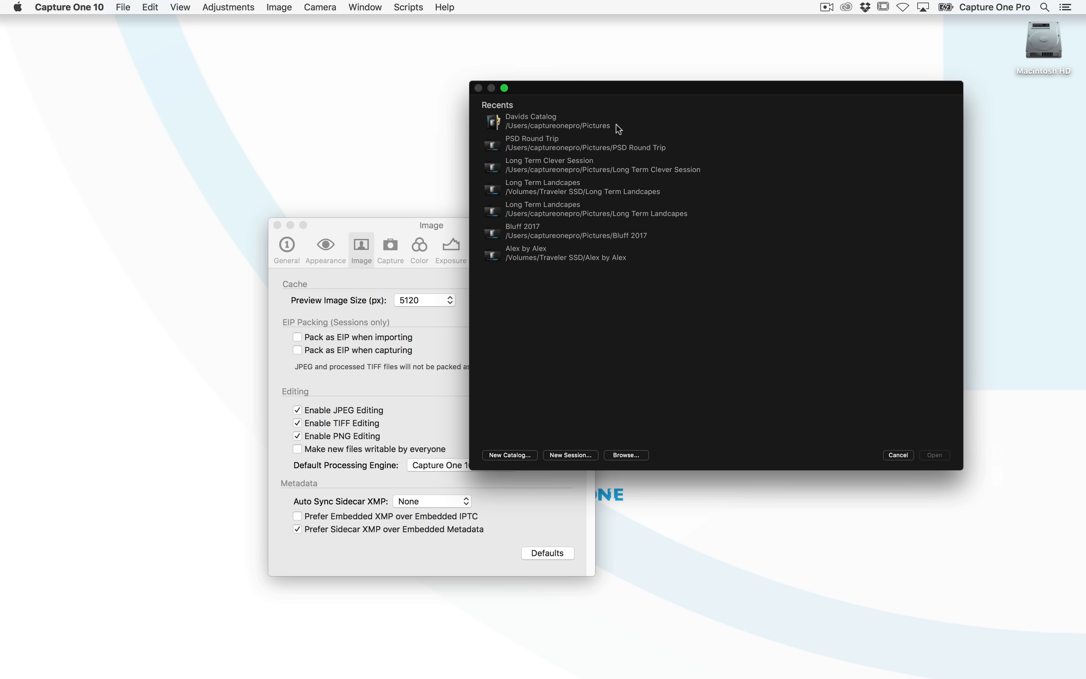
pyautogui.press('super+Tab')
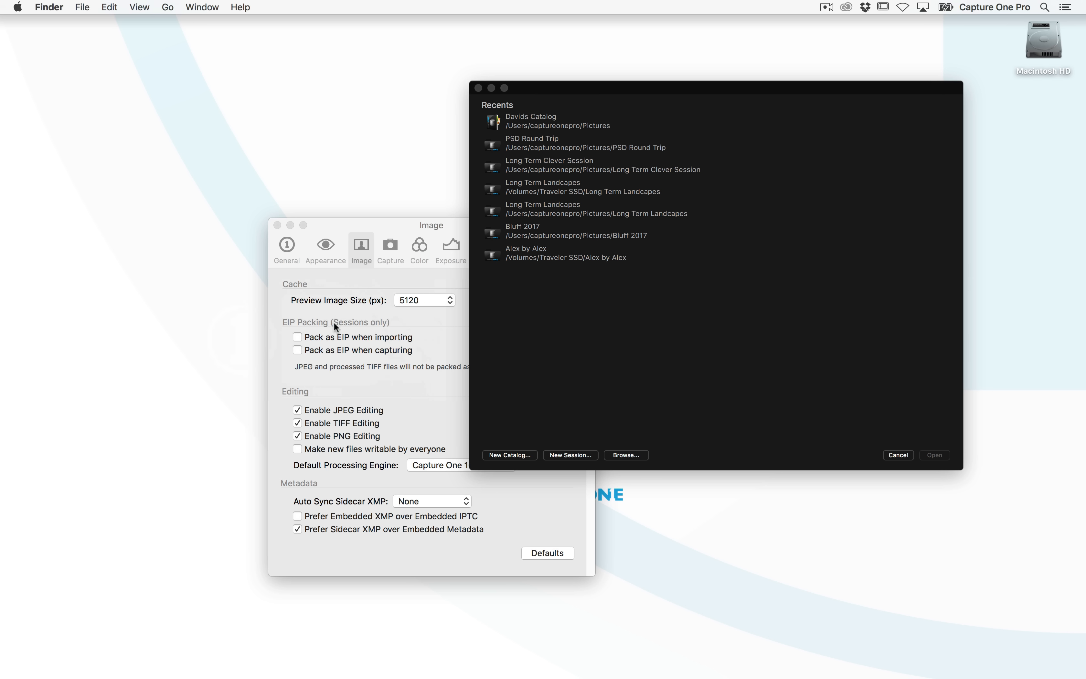
# Examine the Long Term Landcapes session's Capture and Output folders in Finder, then return to the catalog
pyautogui.moveTo(307, 672)
pyautogui.click(290, 660)
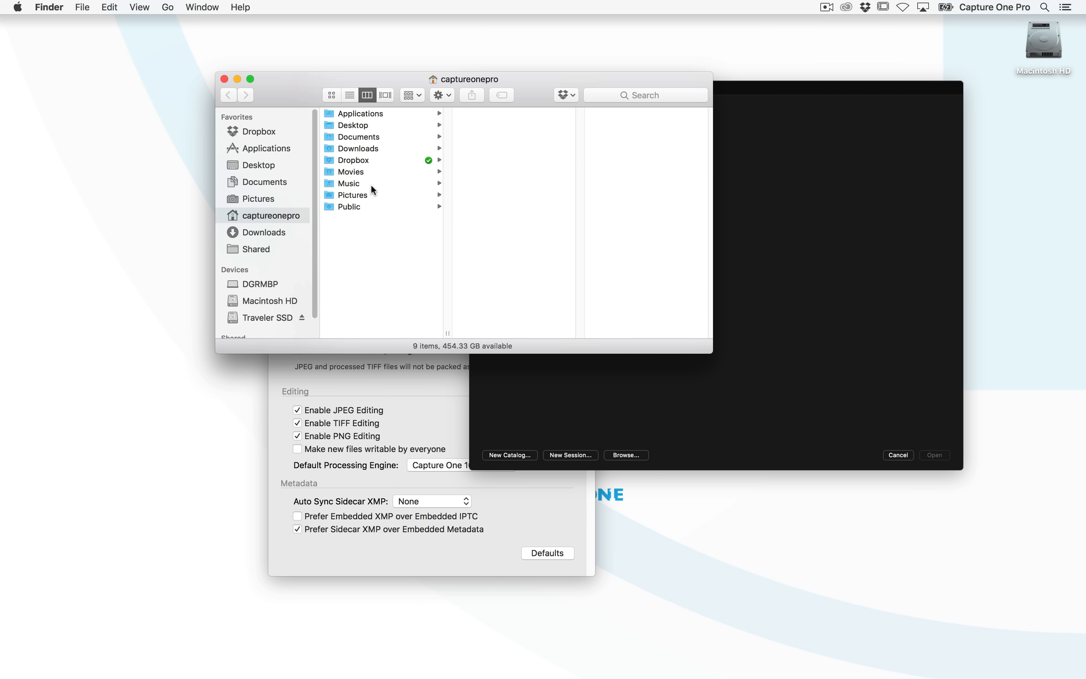
pyautogui.click(371, 193)
pyautogui.click(528, 186)
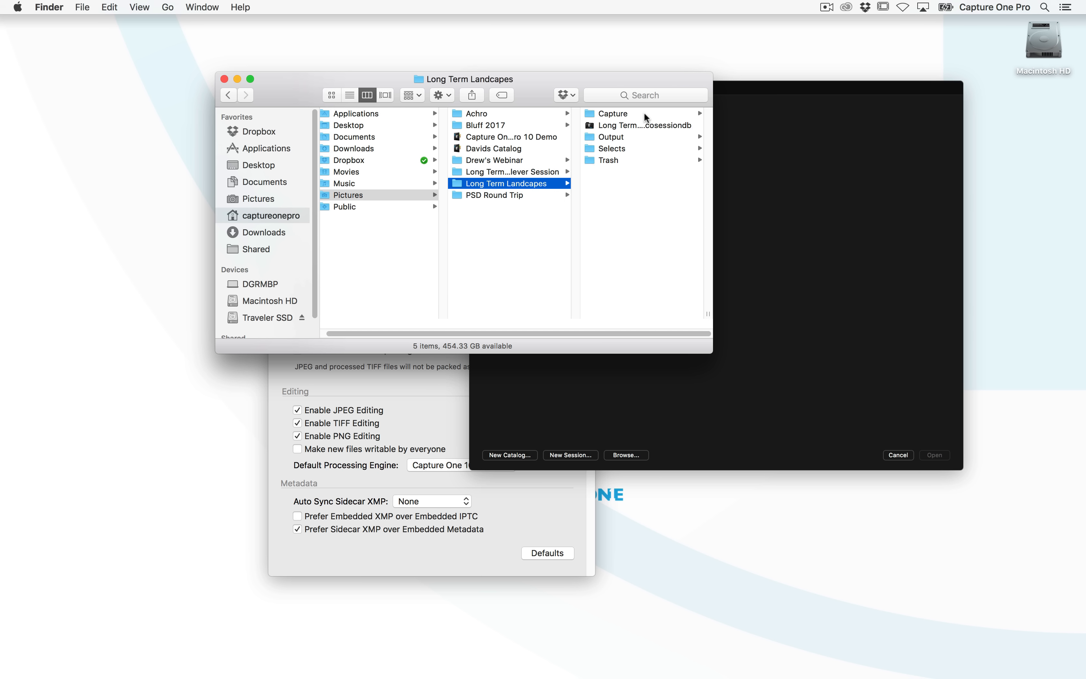
pyautogui.click(627, 117)
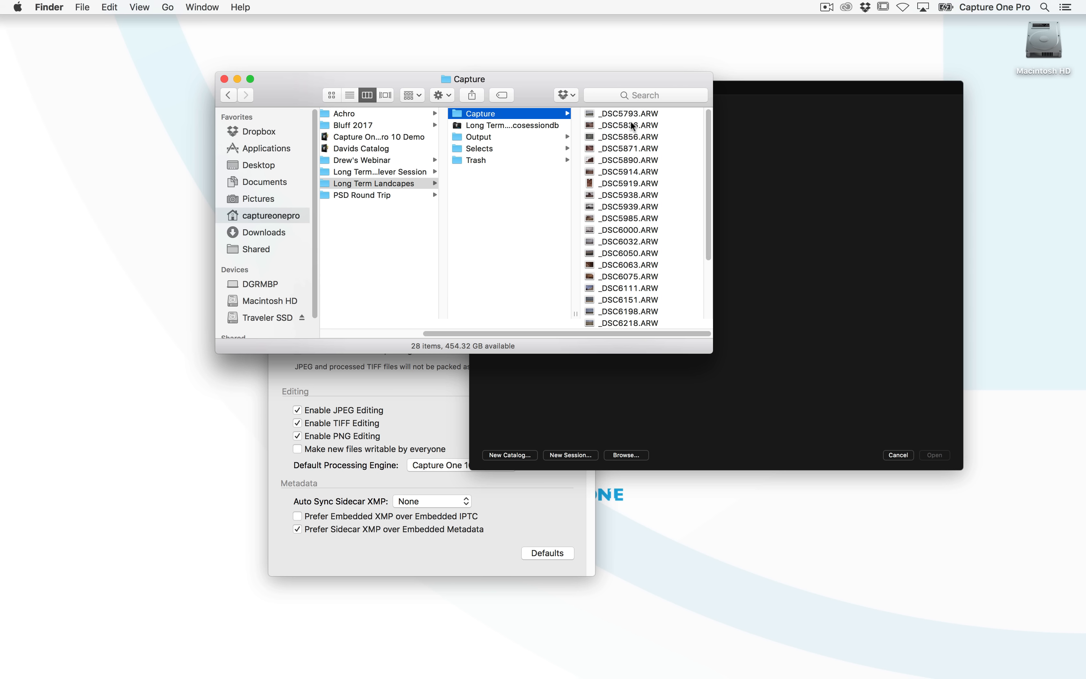
pyautogui.click(500, 137)
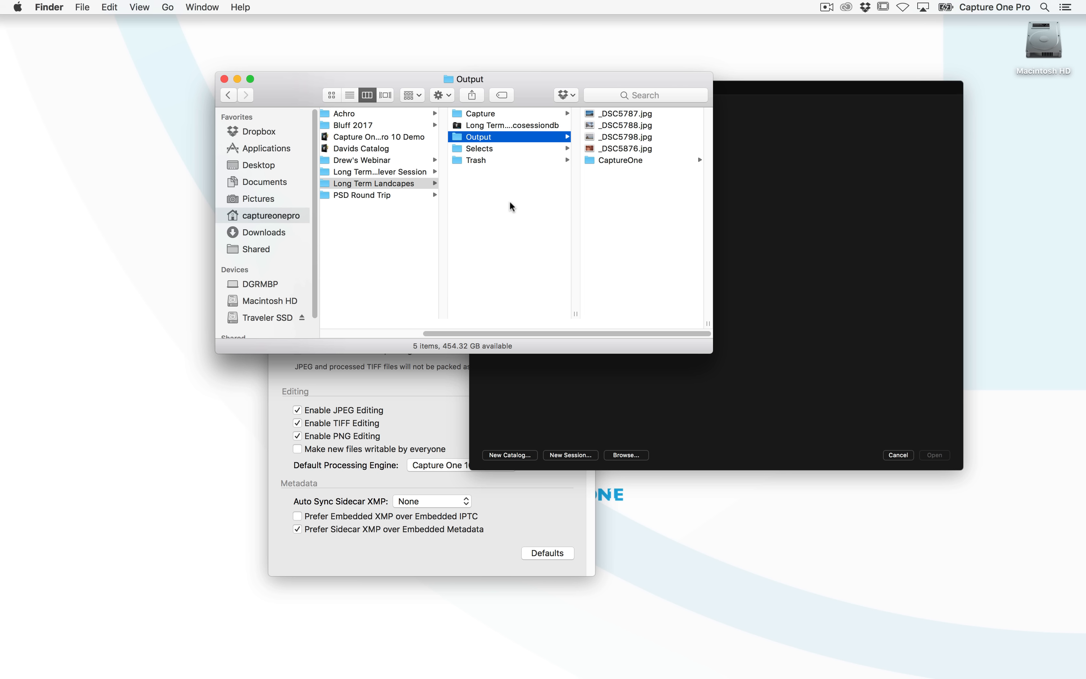
pyautogui.doubleClick(378, 150)
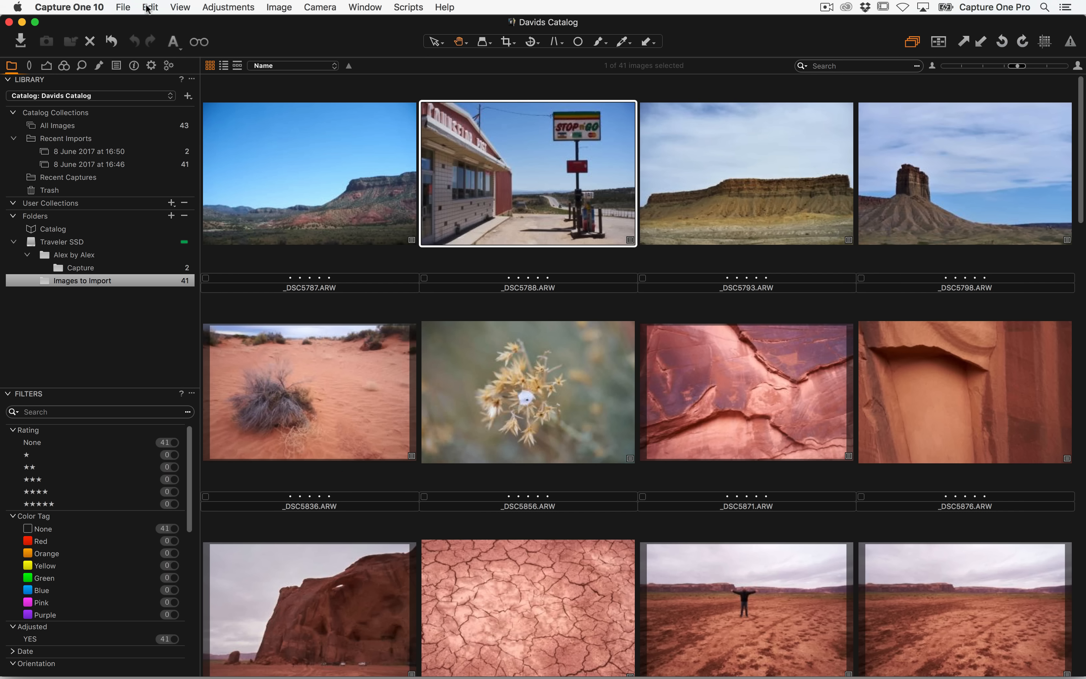
# Import the Long Term Landcapes.cosessiondb session from the Pictures folder into the catalog
pyautogui.click(128, 6)
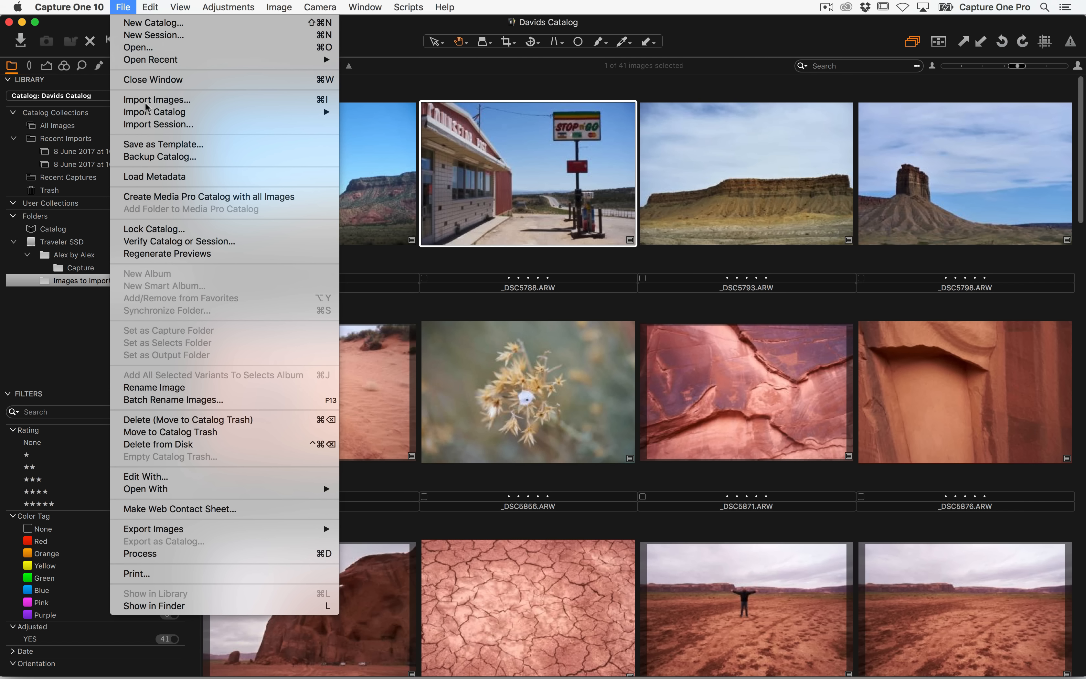
pyautogui.click(210, 126)
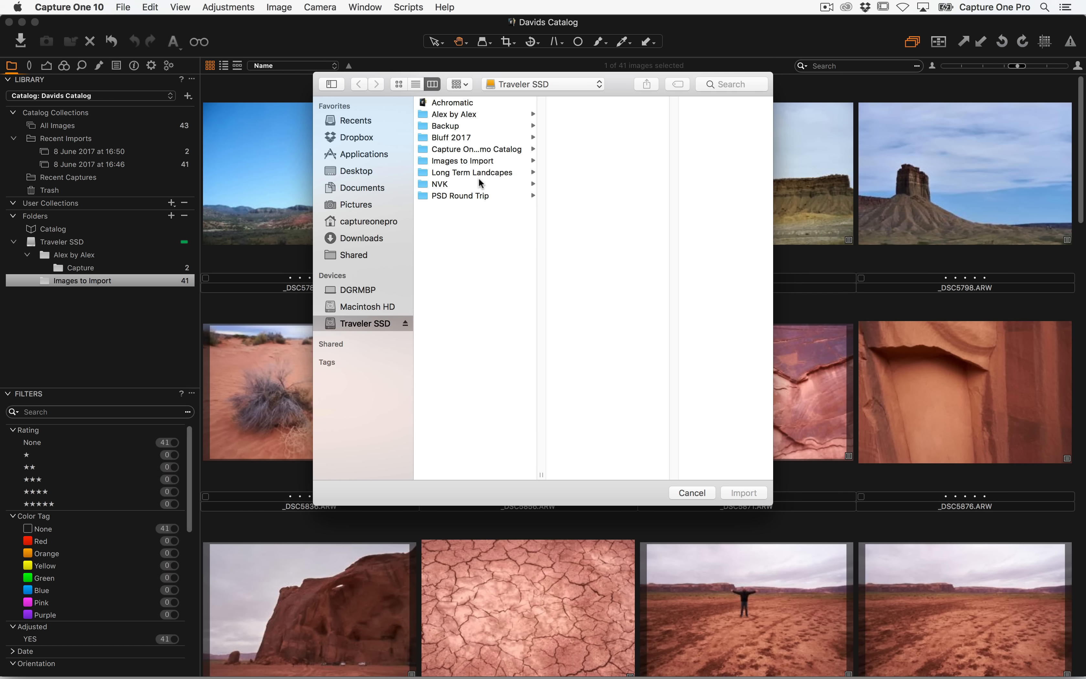
pyautogui.click(481, 173)
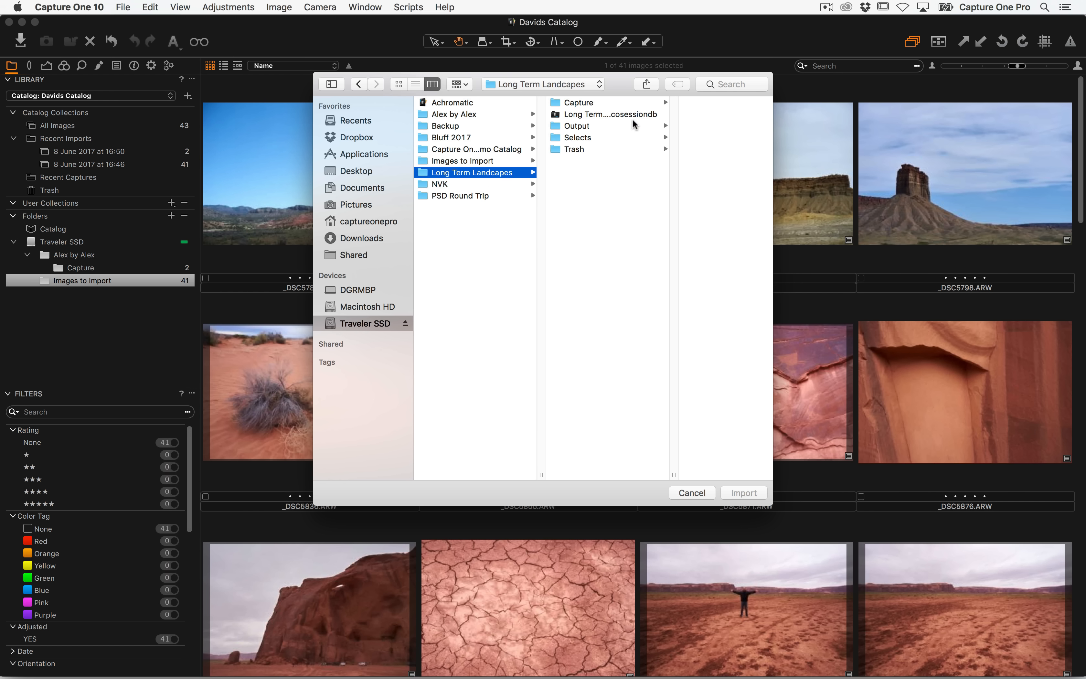
pyautogui.click(365, 175)
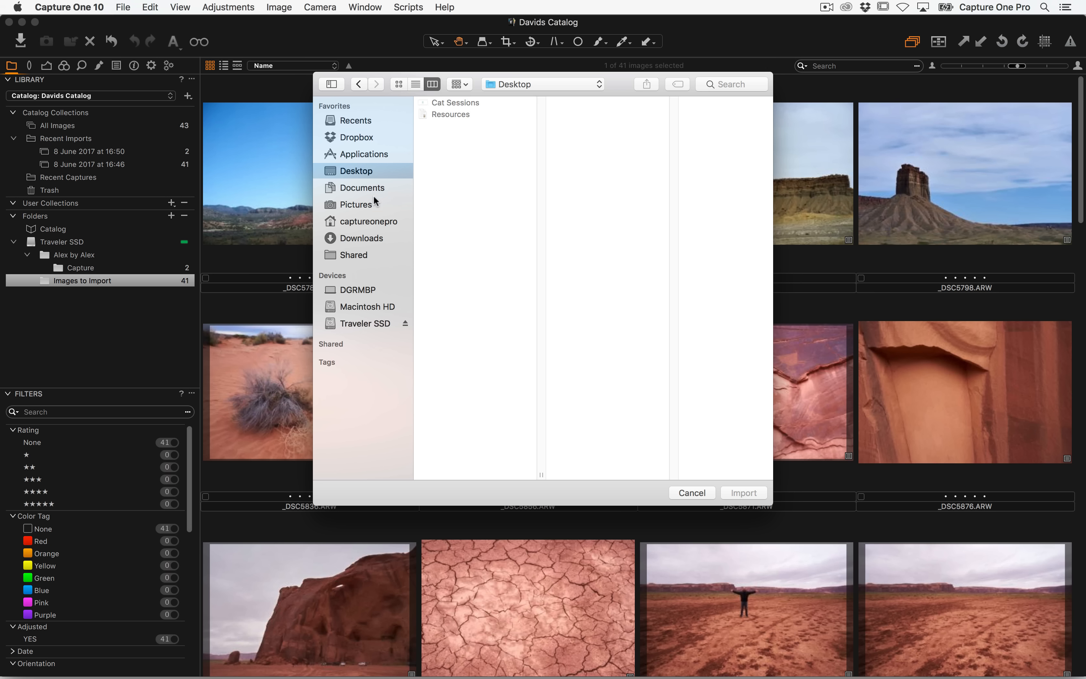
pyautogui.click(366, 205)
pyautogui.click(485, 174)
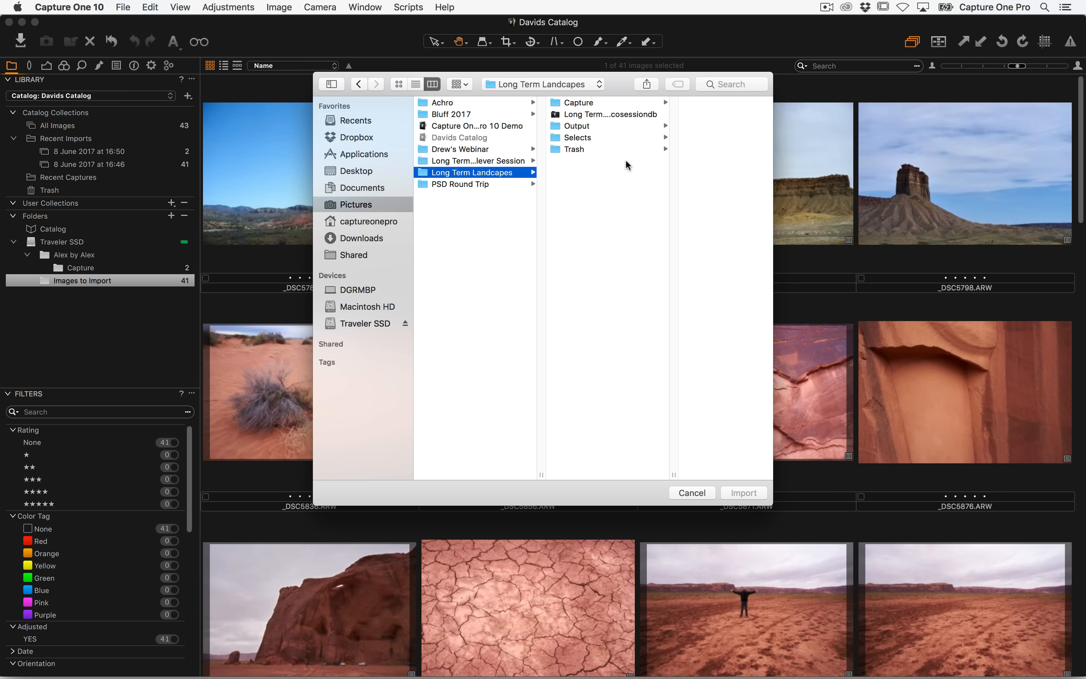
pyautogui.click(596, 114)
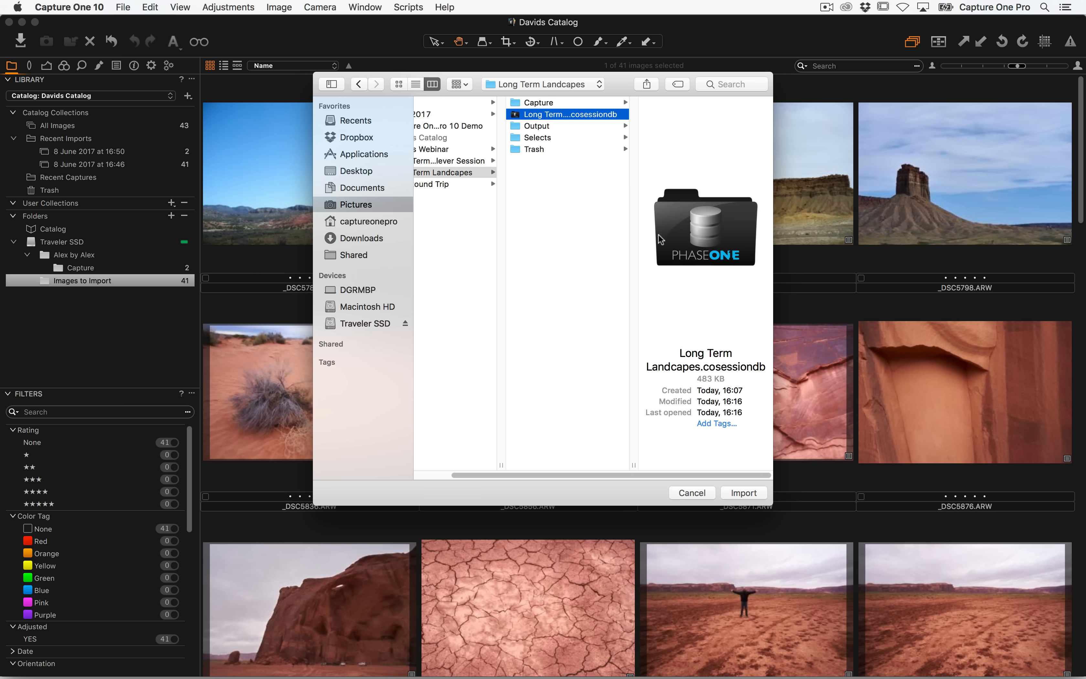
pyautogui.click(745, 493)
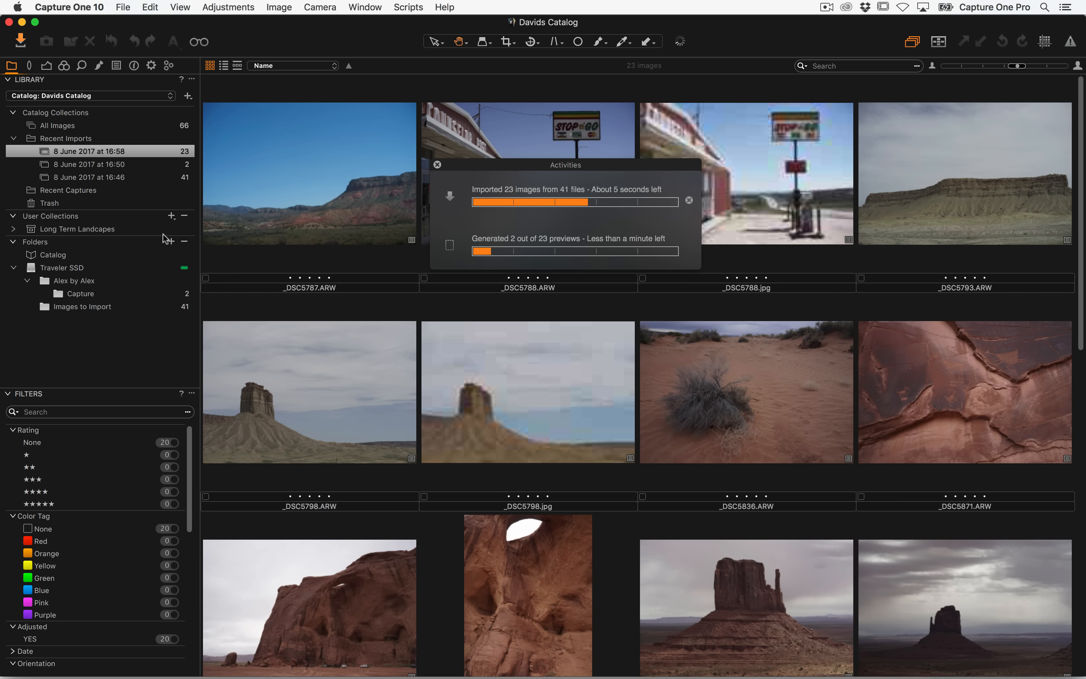
# Browse the imported Long Term Landcapes collection's session folders and albums, ending on its Capture folder
pyautogui.click(14, 230)
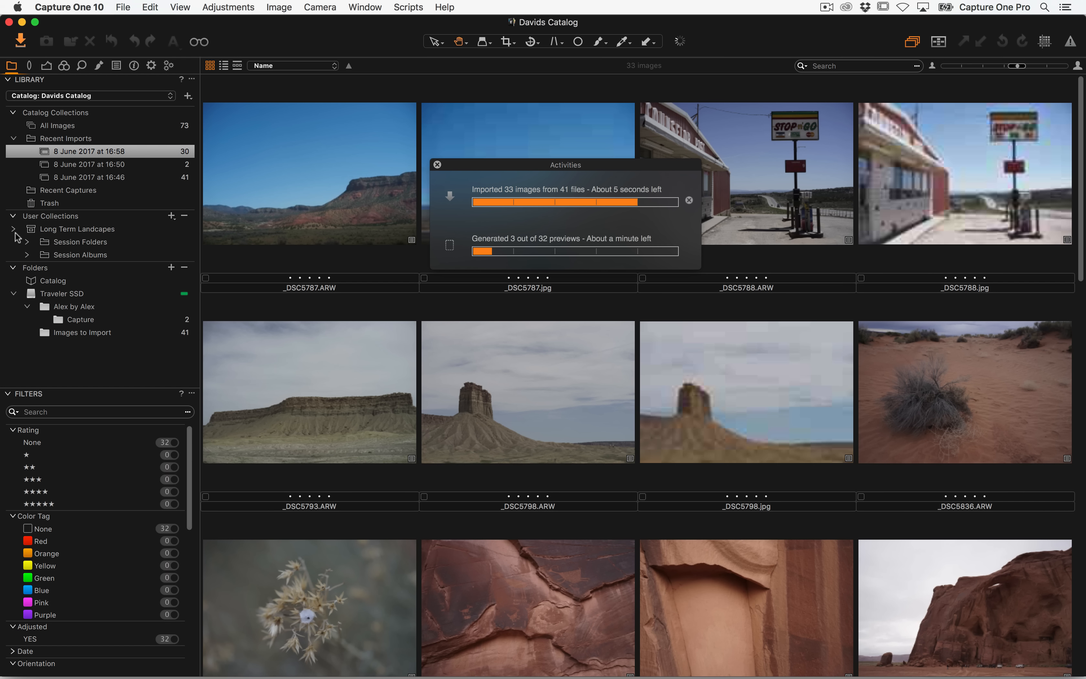
pyautogui.click(27, 243)
pyautogui.click(32, 291)
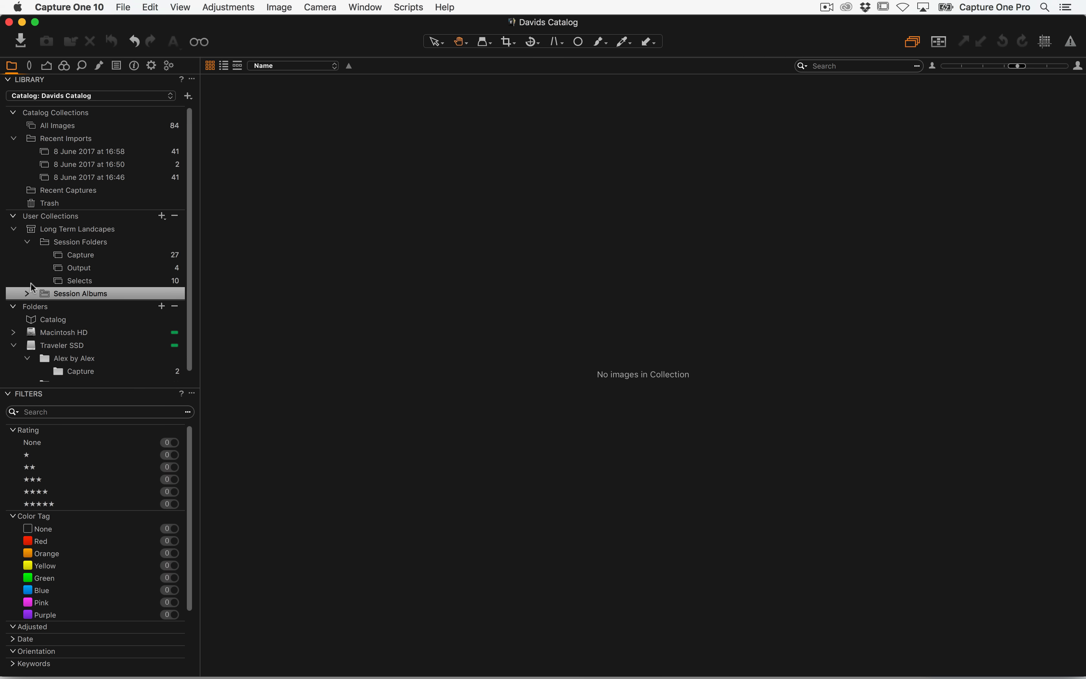
pyautogui.click(27, 294)
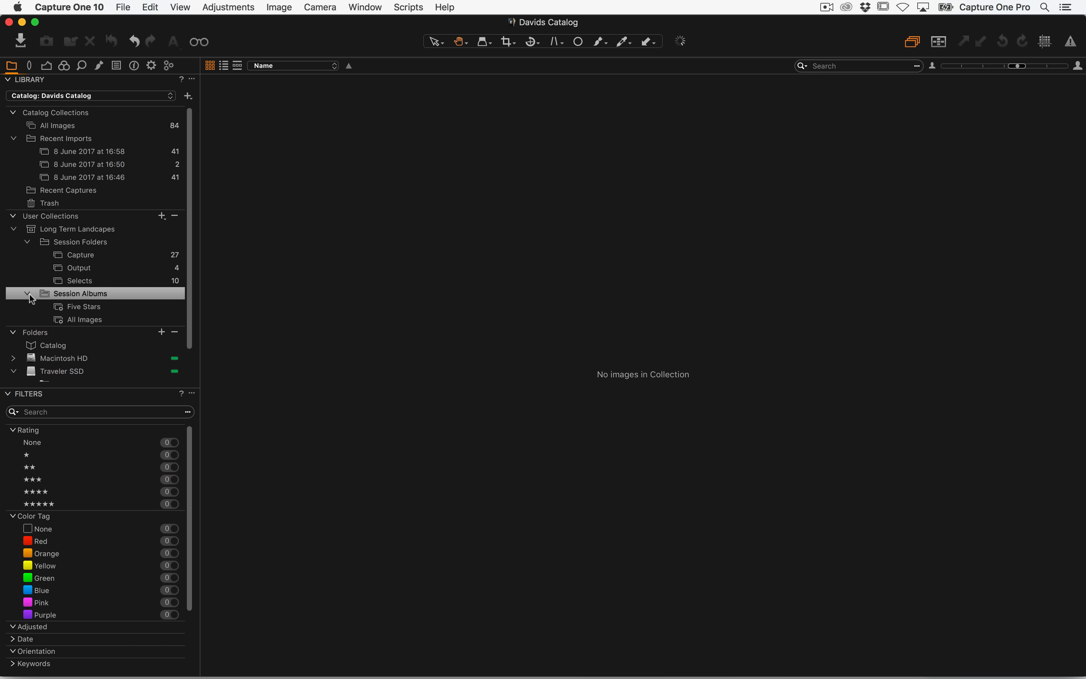
pyautogui.click(80, 309)
pyautogui.click(93, 321)
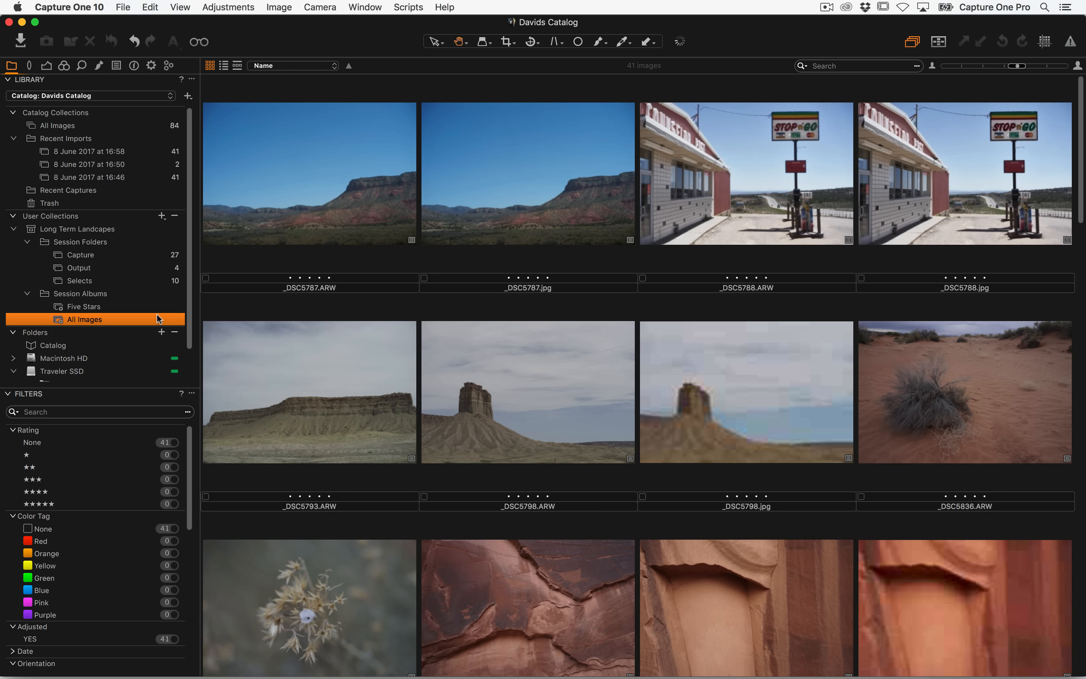
pyautogui.click(104, 256)
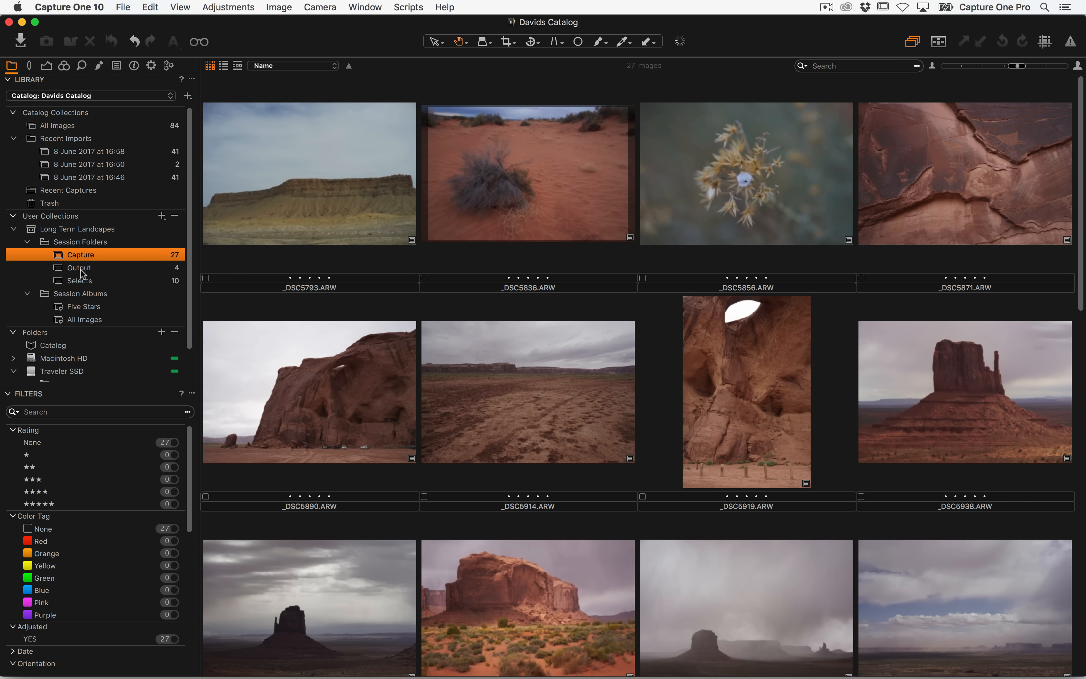
# Expand the Macintosh HD folder tree down to the Long Term Landcapes session folders, then switch to Finder
pyautogui.scroll(-2, 112, 269)
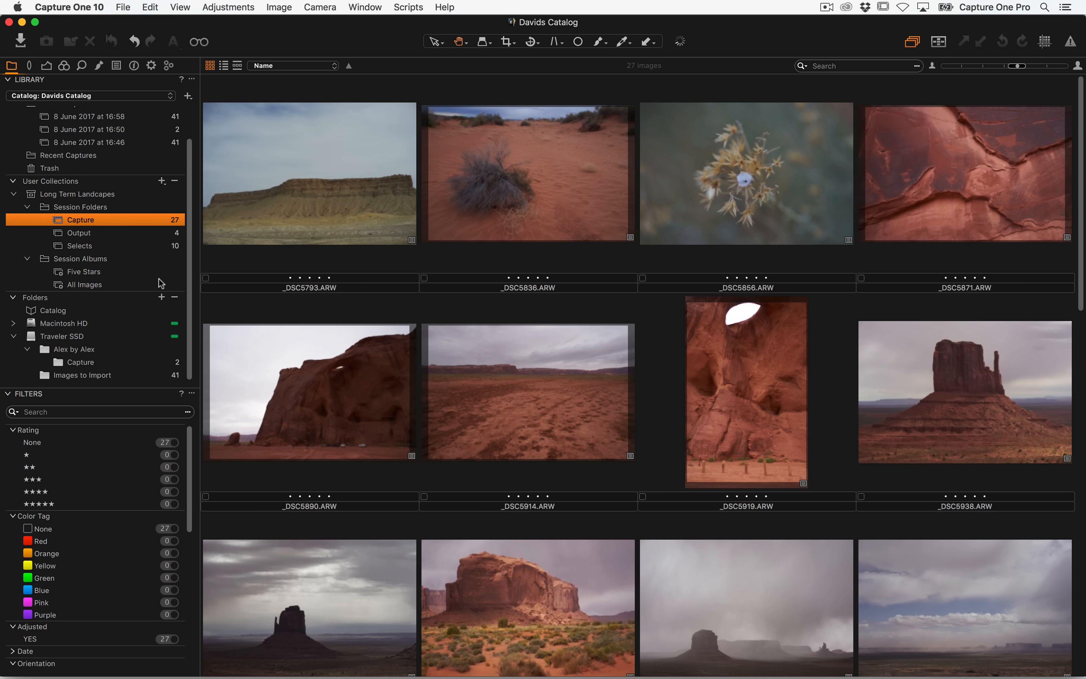
pyautogui.click(14, 324)
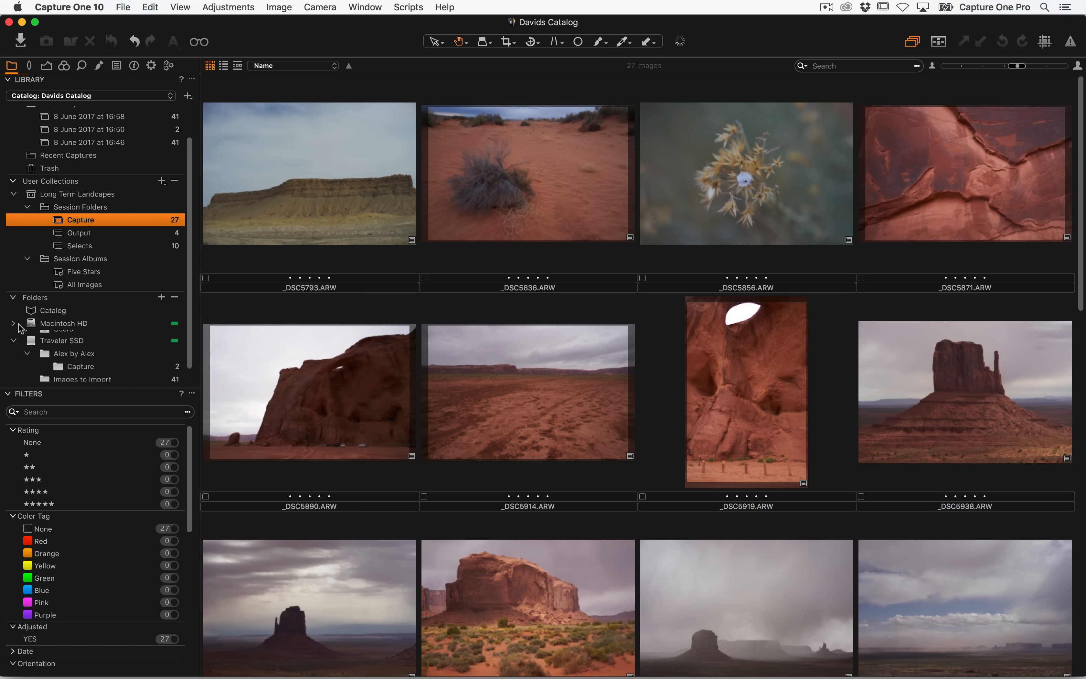
pyautogui.click(27, 336)
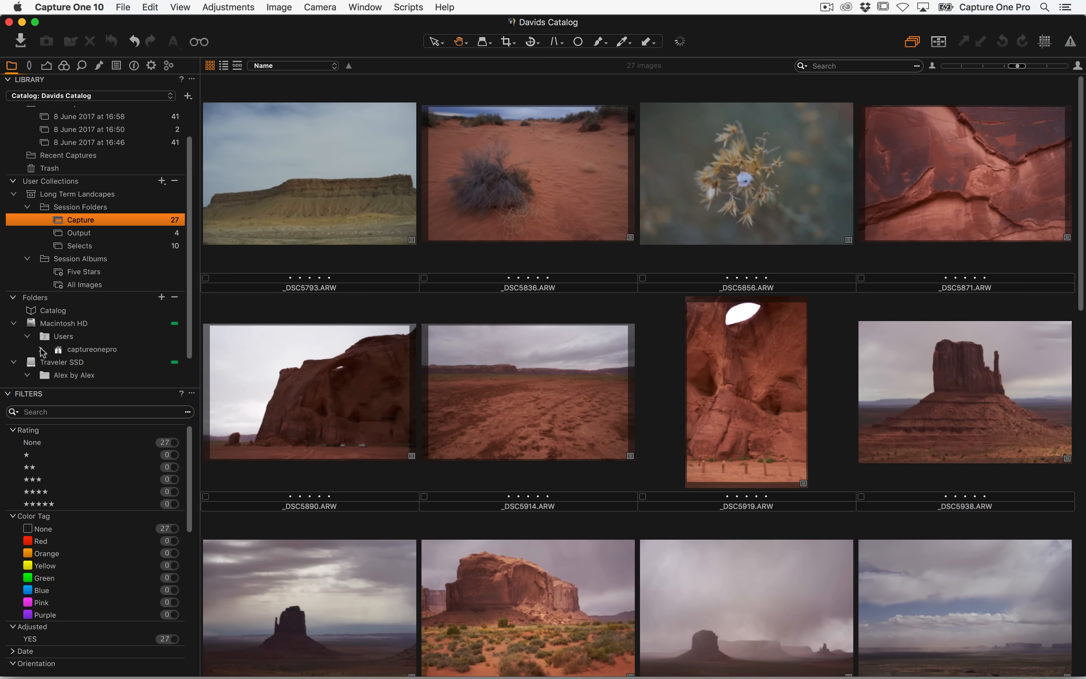
pyautogui.click(40, 349)
pyautogui.scroll(-2, 81, 314)
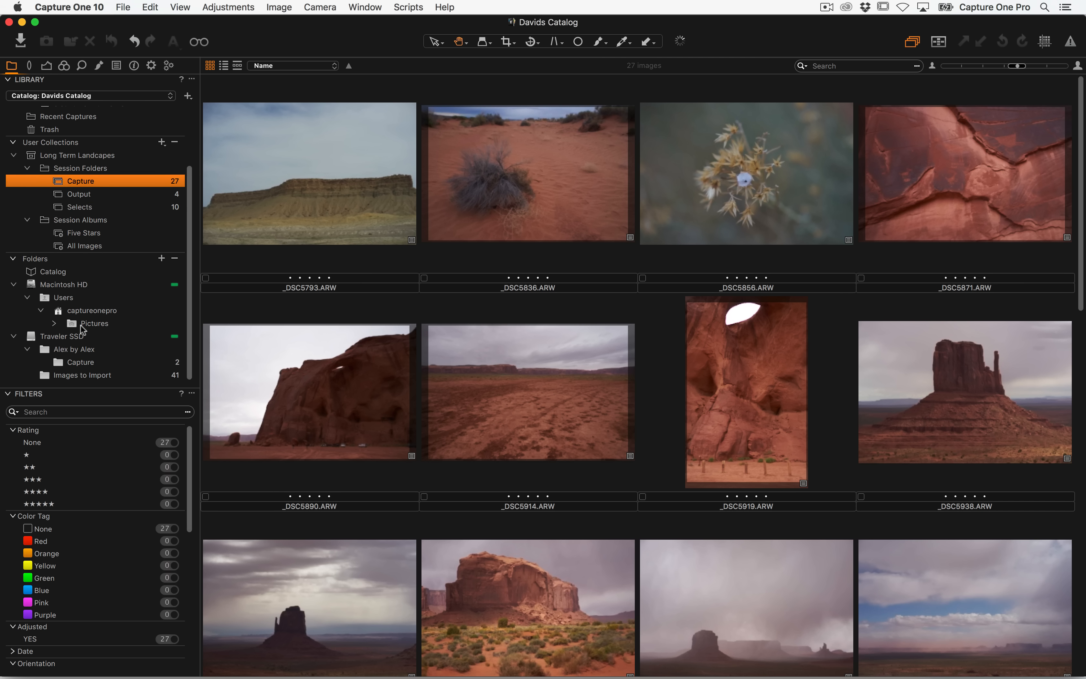
pyautogui.click(54, 324)
pyautogui.click(68, 336)
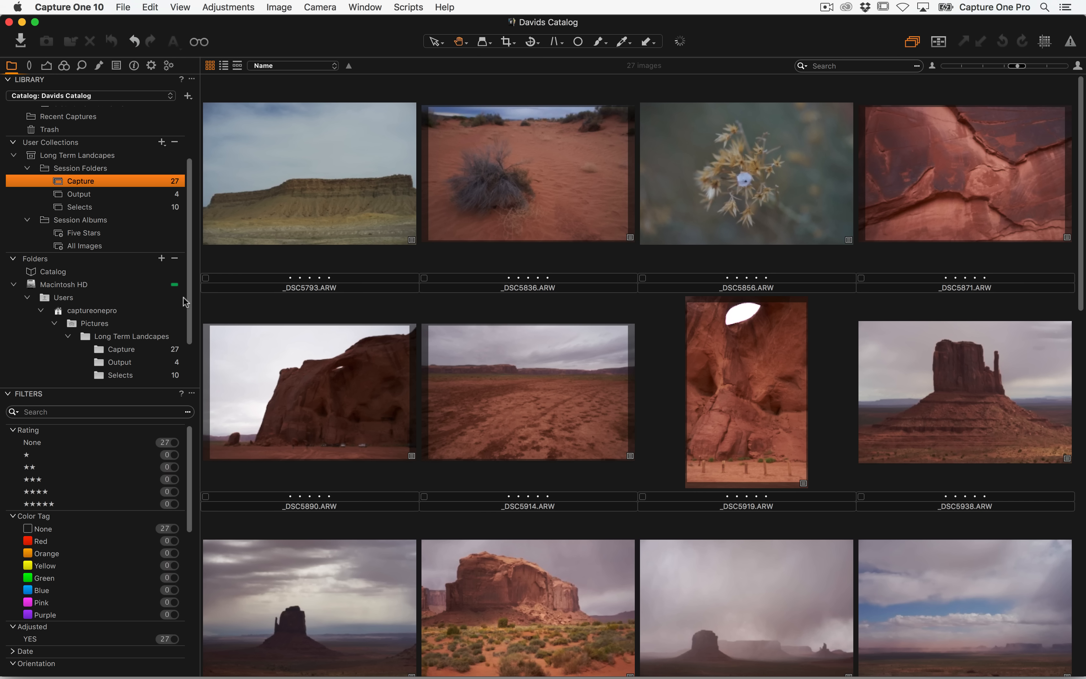
pyautogui.scroll(-3, 185, 301)
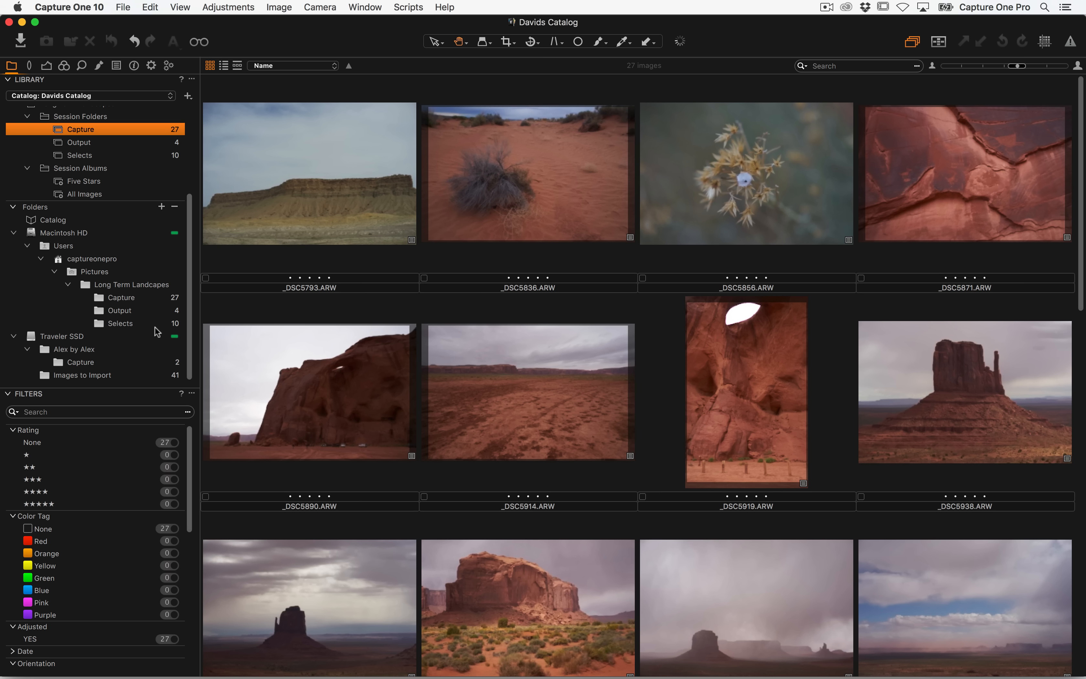
pyautogui.press('super+Tab')
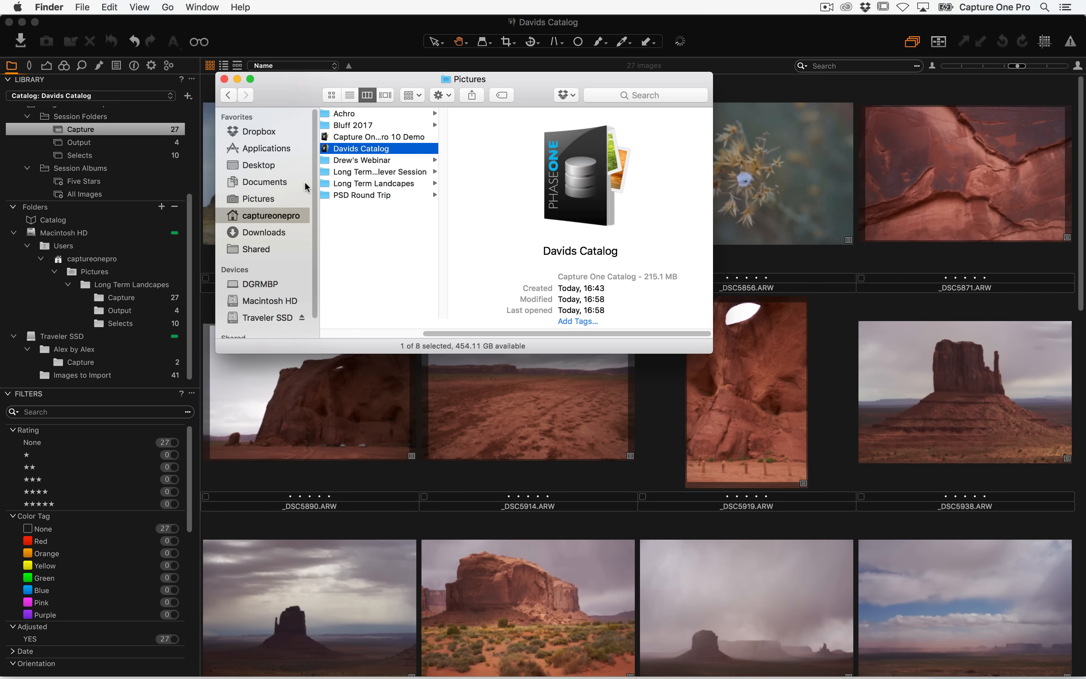
# Open the Long Term Landcapes session file from Finder to view its Selects folder, then return to the catalog
pyautogui.click(390, 183)
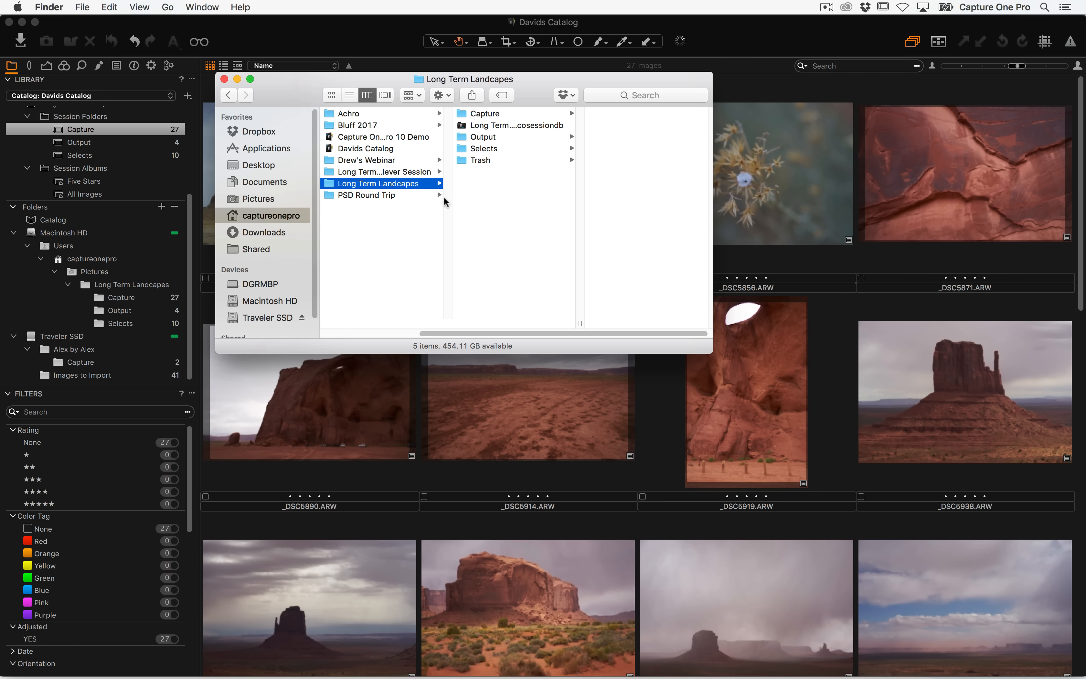
pyautogui.doubleClick(514, 123)
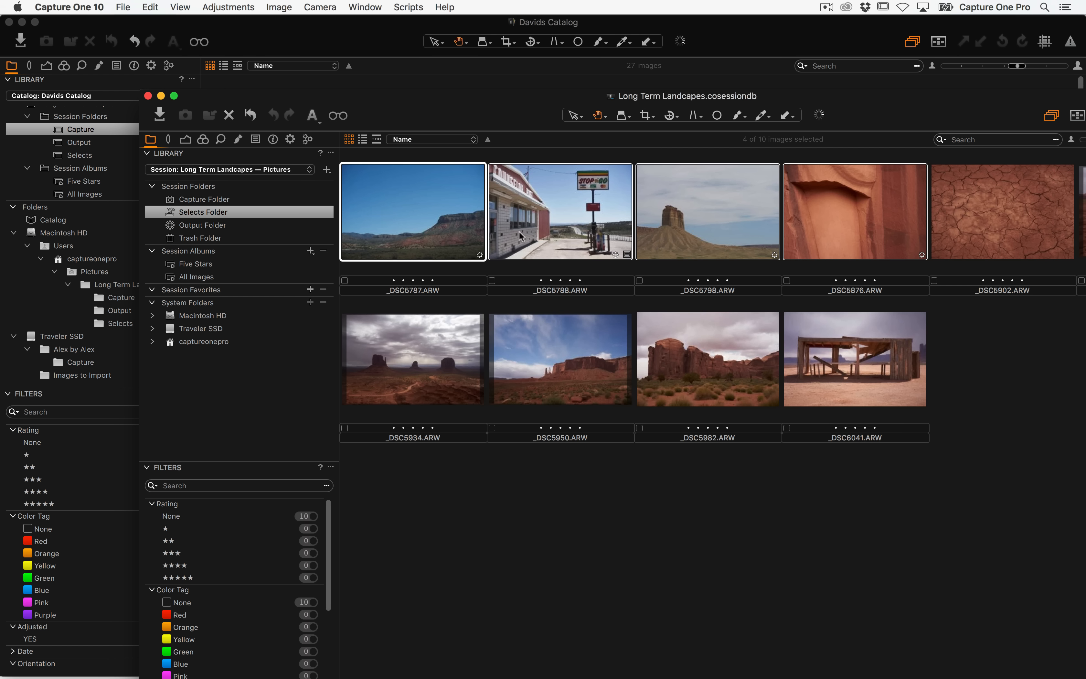
pyautogui.click(339, 41)
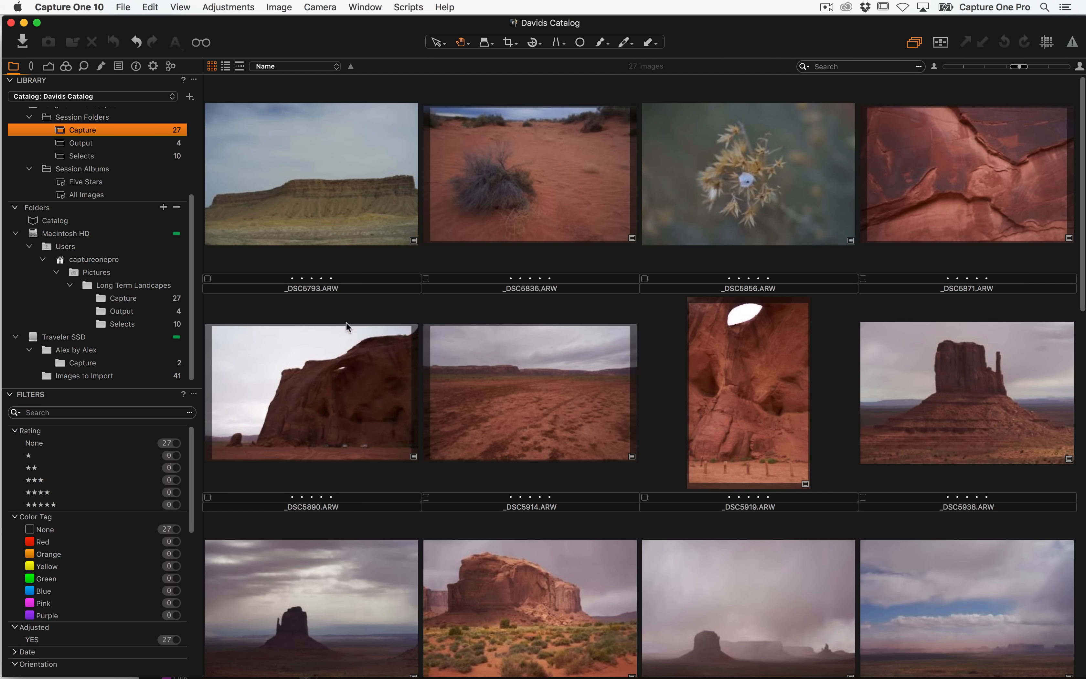
pyautogui.press('super+Tab')
pyautogui.press('super+Tab')
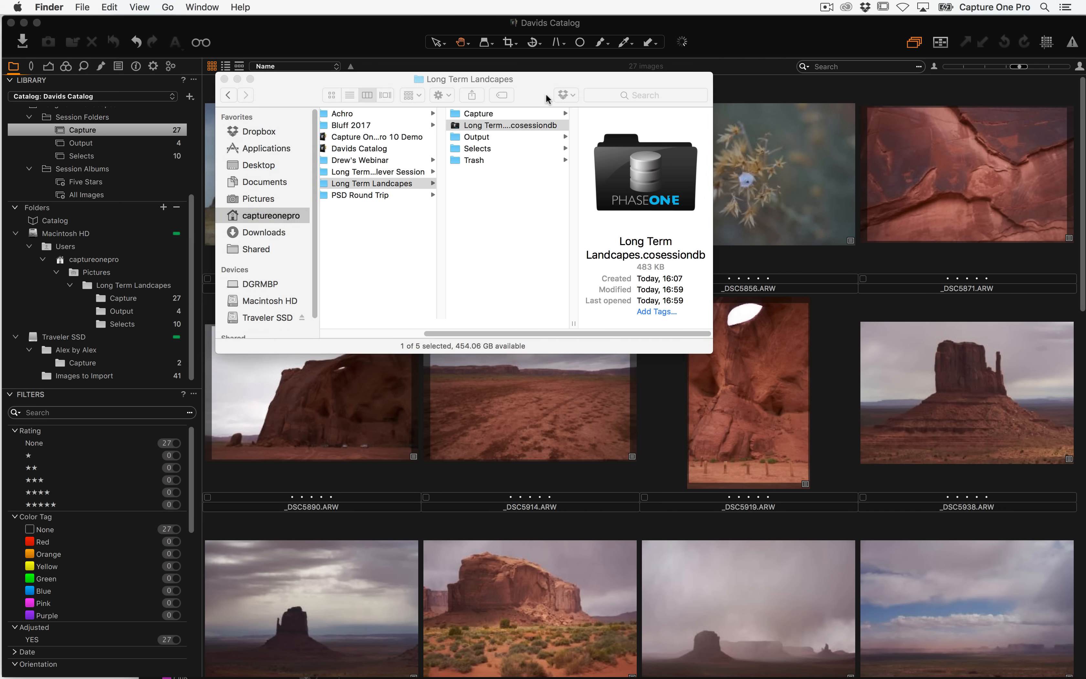
pyautogui.press('super+grave')
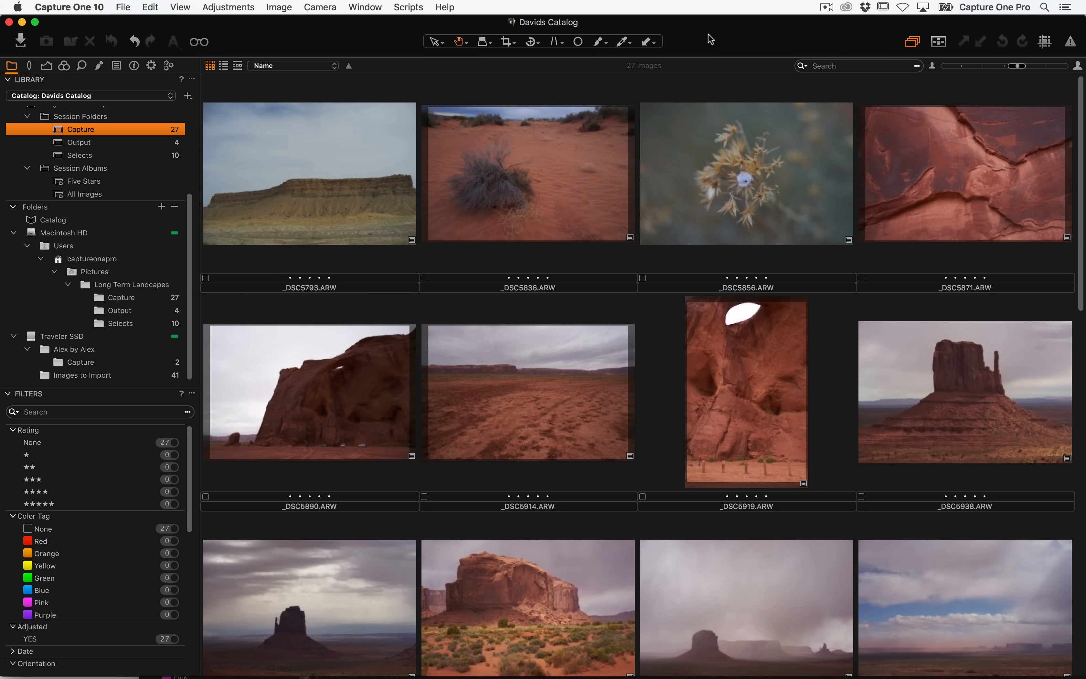
# Browse the Long Term...lever Session's Capture date folders in Finder
pyautogui.click(124, 7)
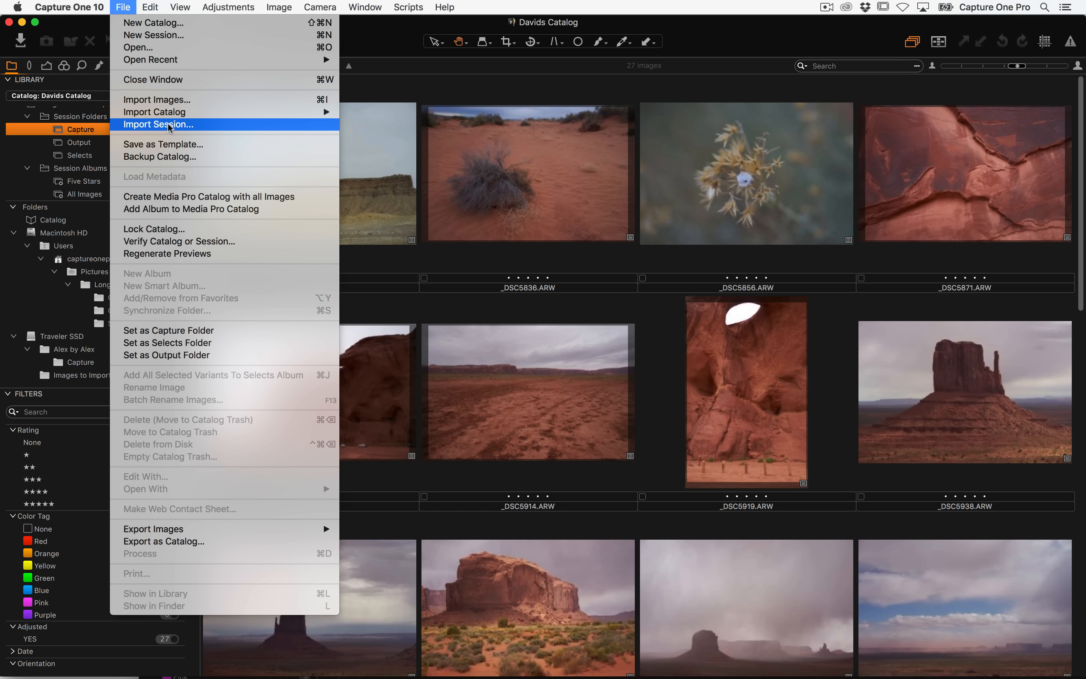
pyautogui.click(447, 220)
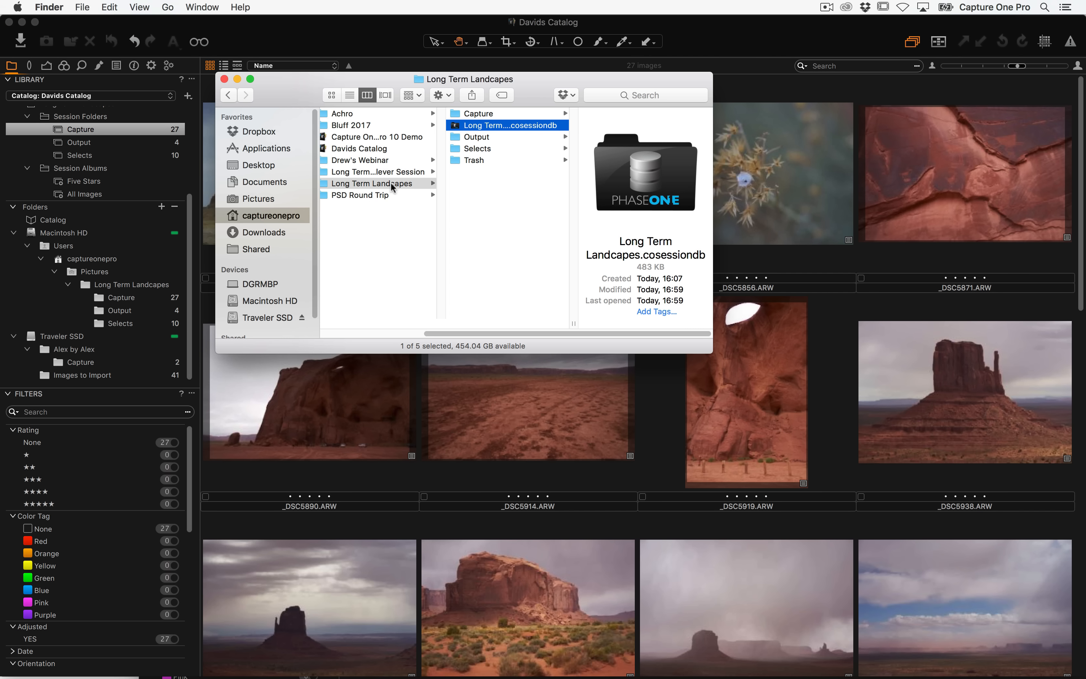
pyautogui.click(384, 172)
pyautogui.click(523, 109)
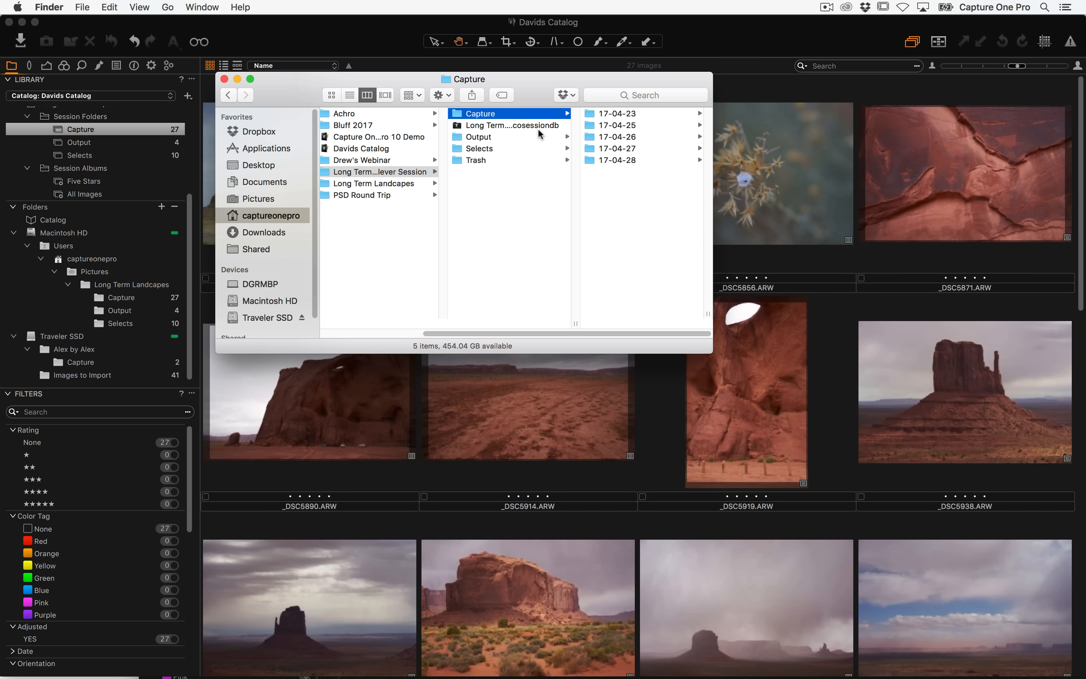
pyautogui.click(623, 195)
pyautogui.press('super+a')
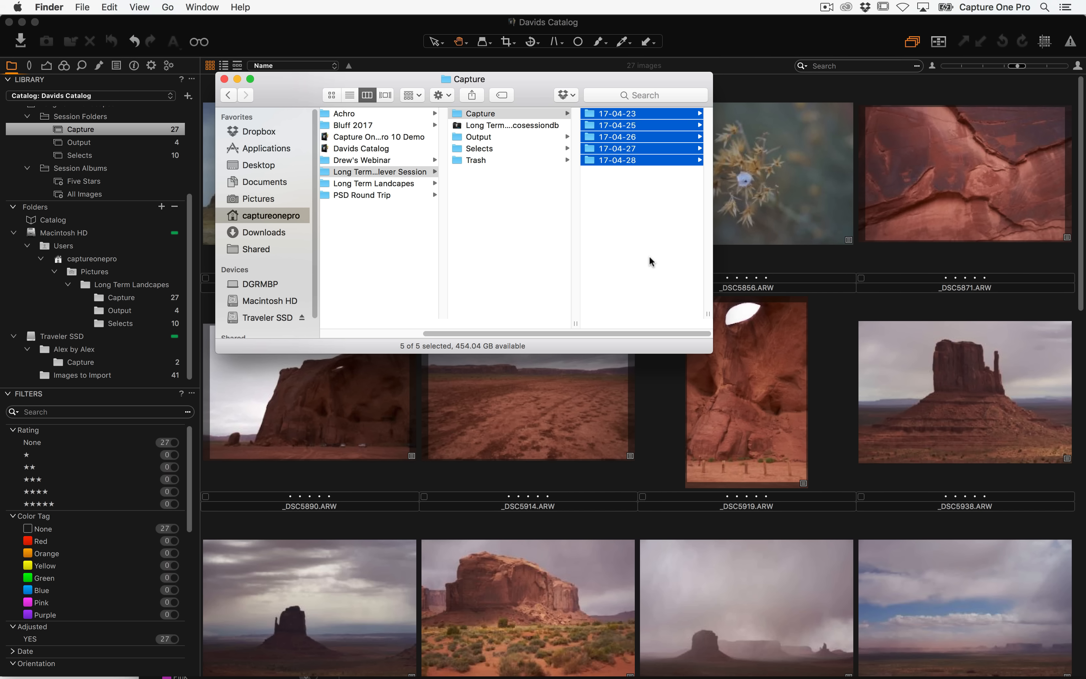
pyautogui.click(505, 115)
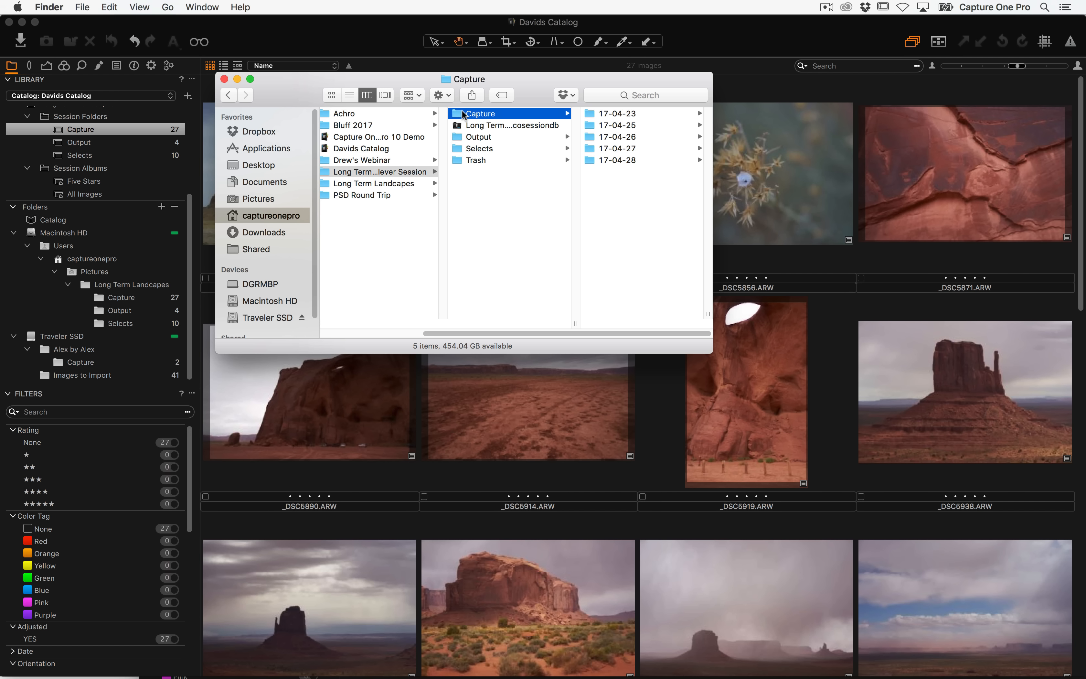
pyautogui.moveTo(460, 116); pyautogui.dragTo(493, 113)
pyautogui.click(624, 114)
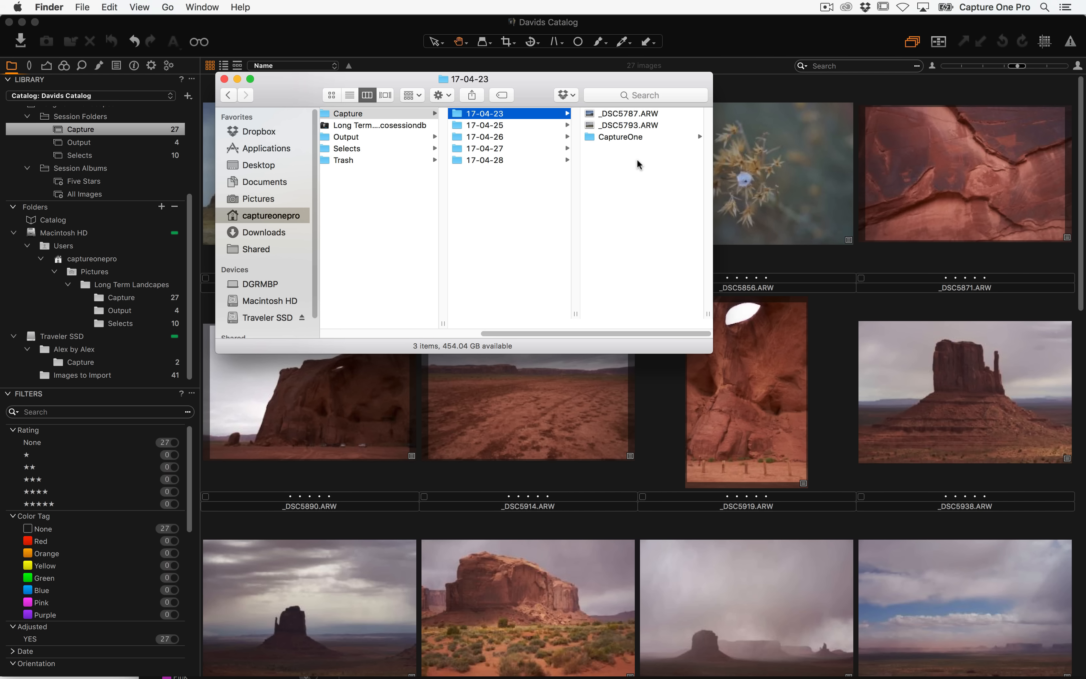
# Open the import dialog, turn off Auto Adjust, and cancel the import
pyautogui.click(731, 96)
pyautogui.click(22, 43)
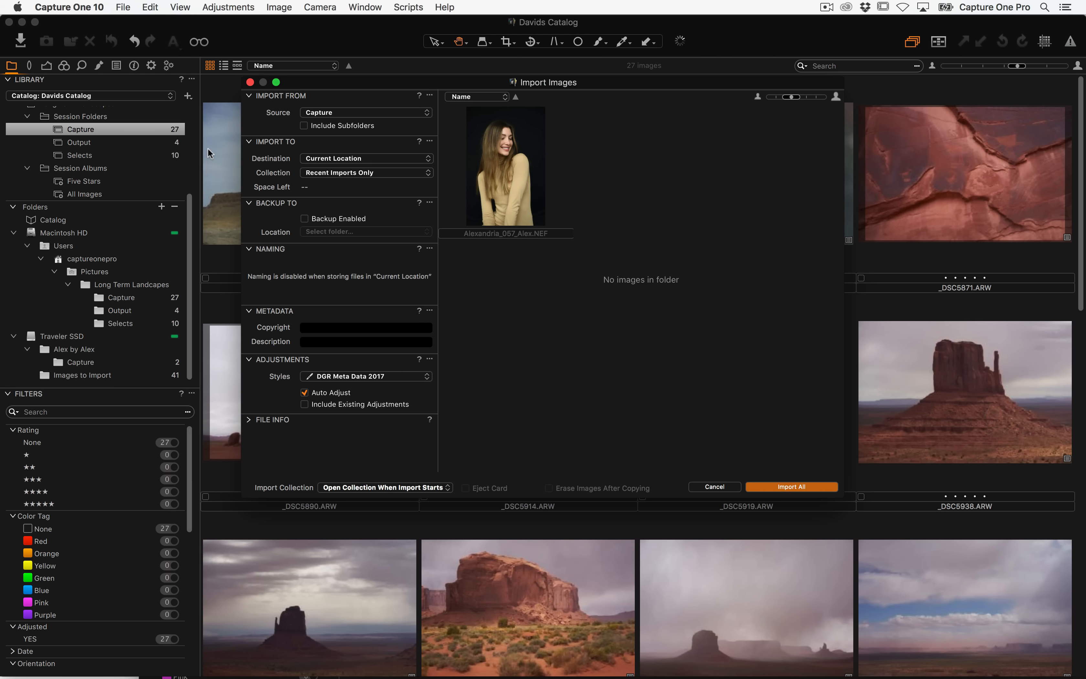
pyautogui.click(305, 393)
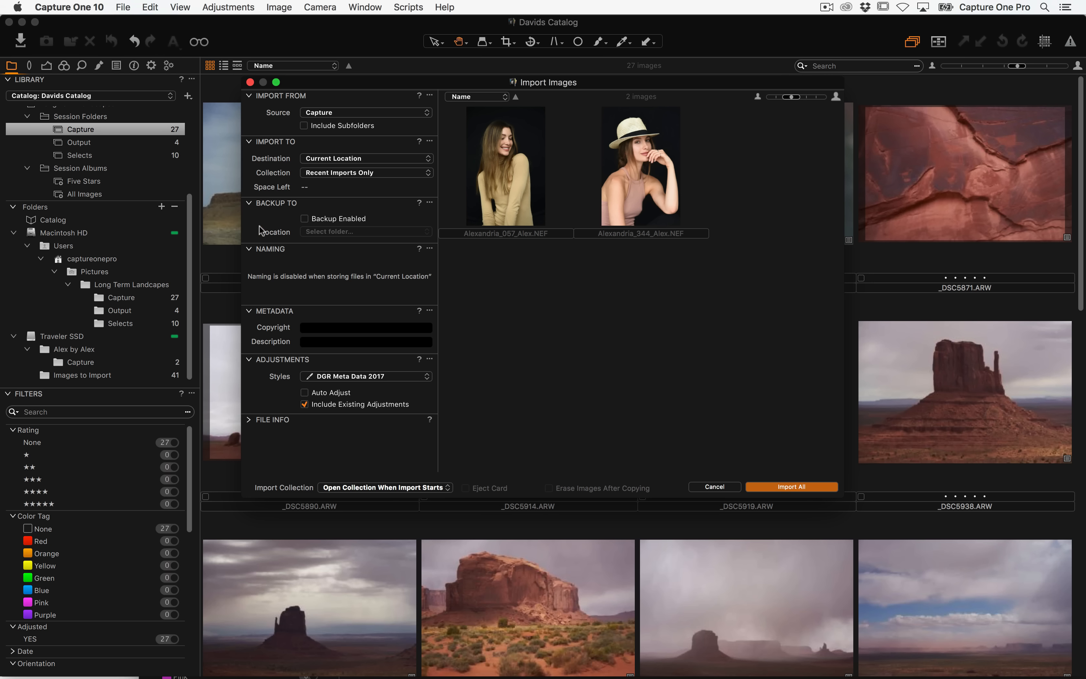
pyautogui.click(714, 486)
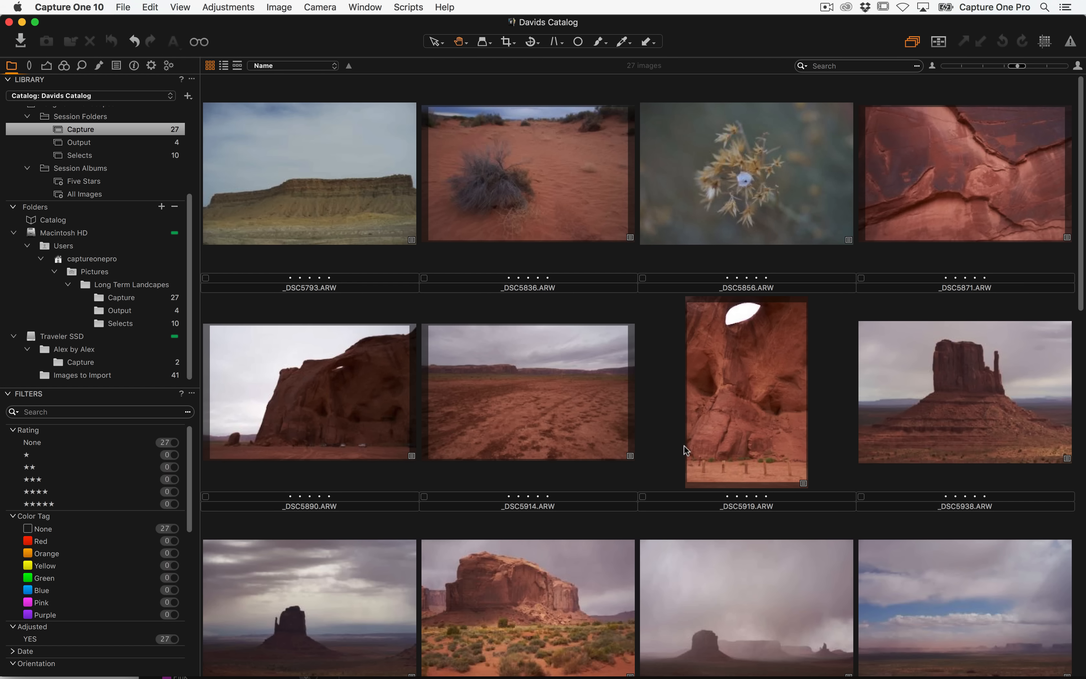
# Check the session's Output and Capture folders in Finder
pyautogui.press('super+Tab')
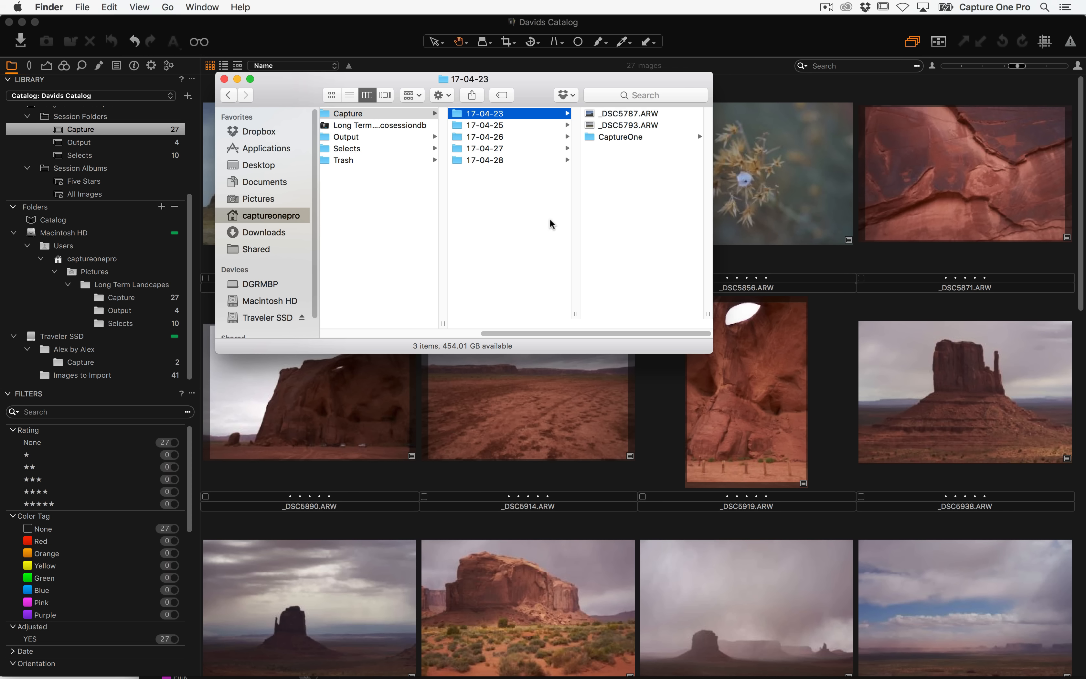
pyautogui.click(372, 137)
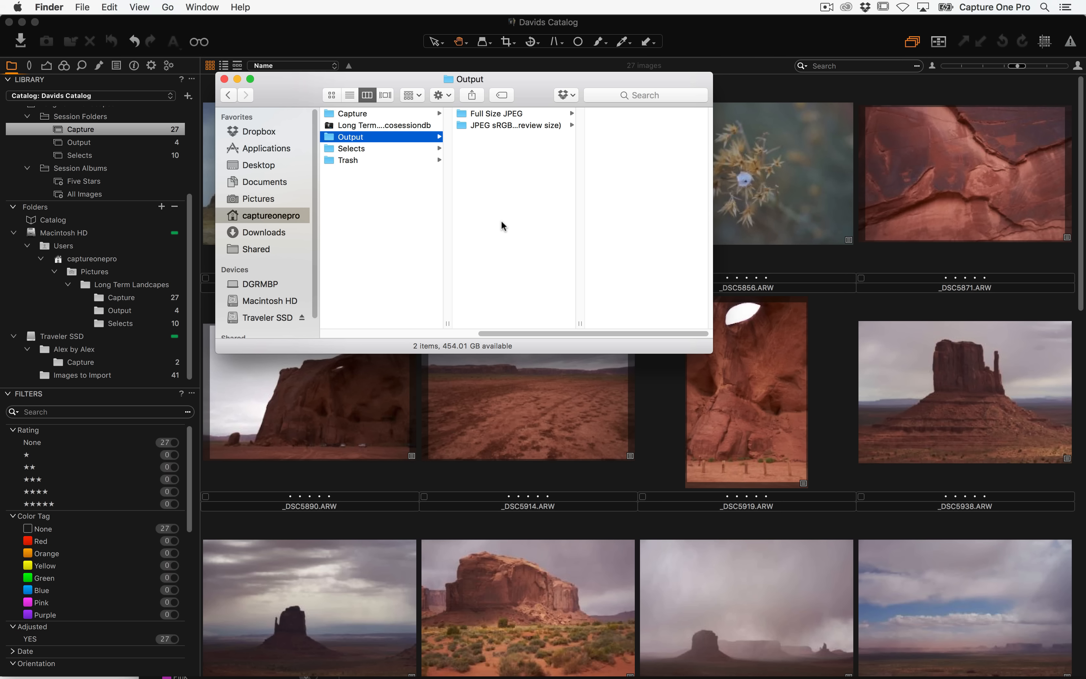
pyautogui.click(375, 113)
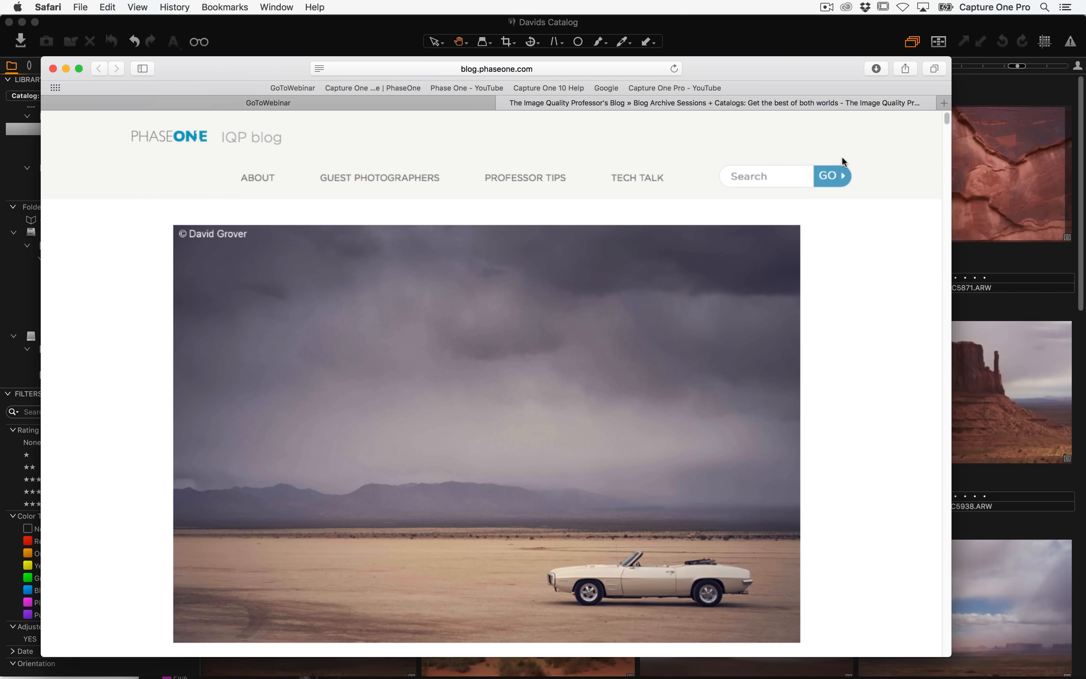
# Read the Sessions + Catalogs: Get the best of both worlds blog post in the browser
pyautogui.scroll(-10, 879, 358)
pyautogui.scroll(3, 875, 330)
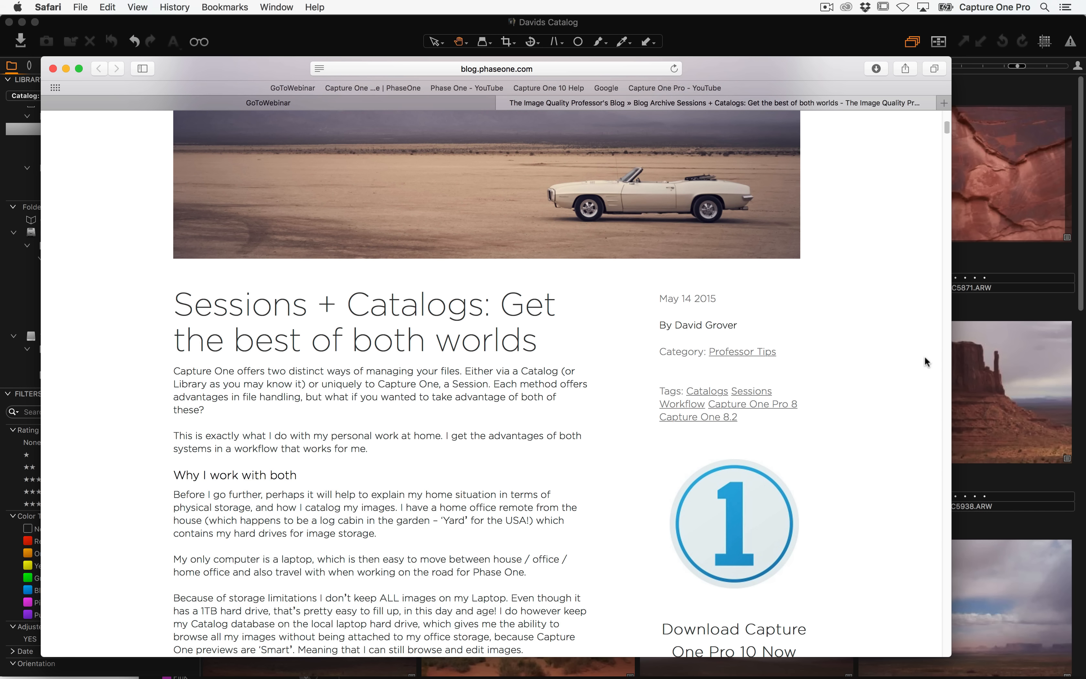
pyautogui.scroll(-20, 848, 309)
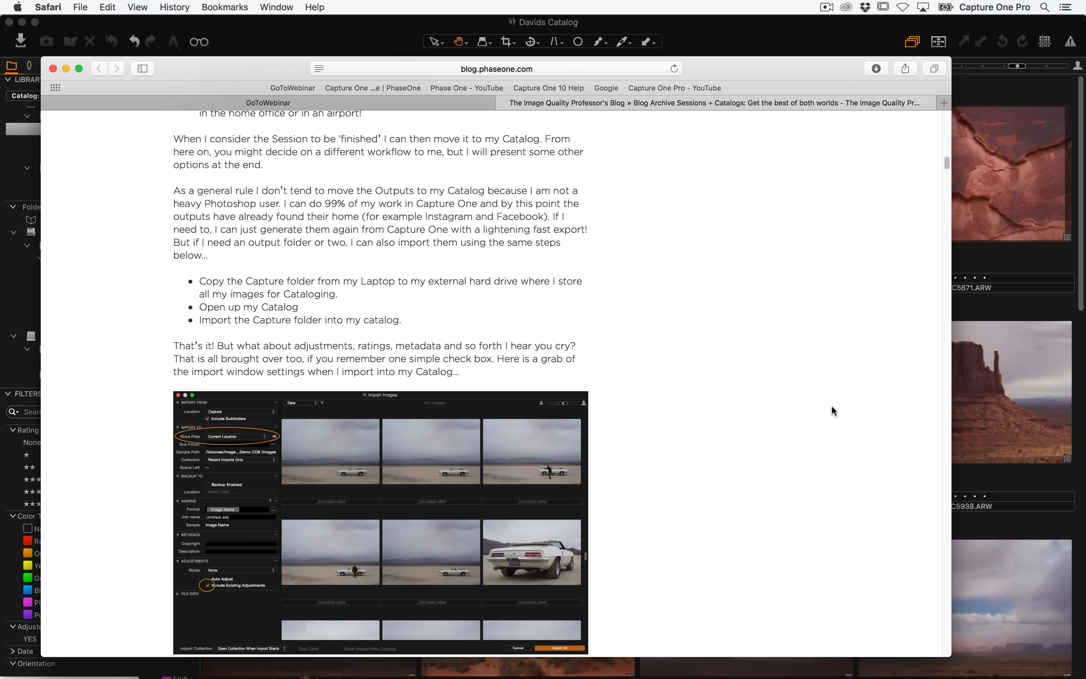
pyautogui.scroll(-10, 869, 255)
pyautogui.scroll(20, 839, 355)
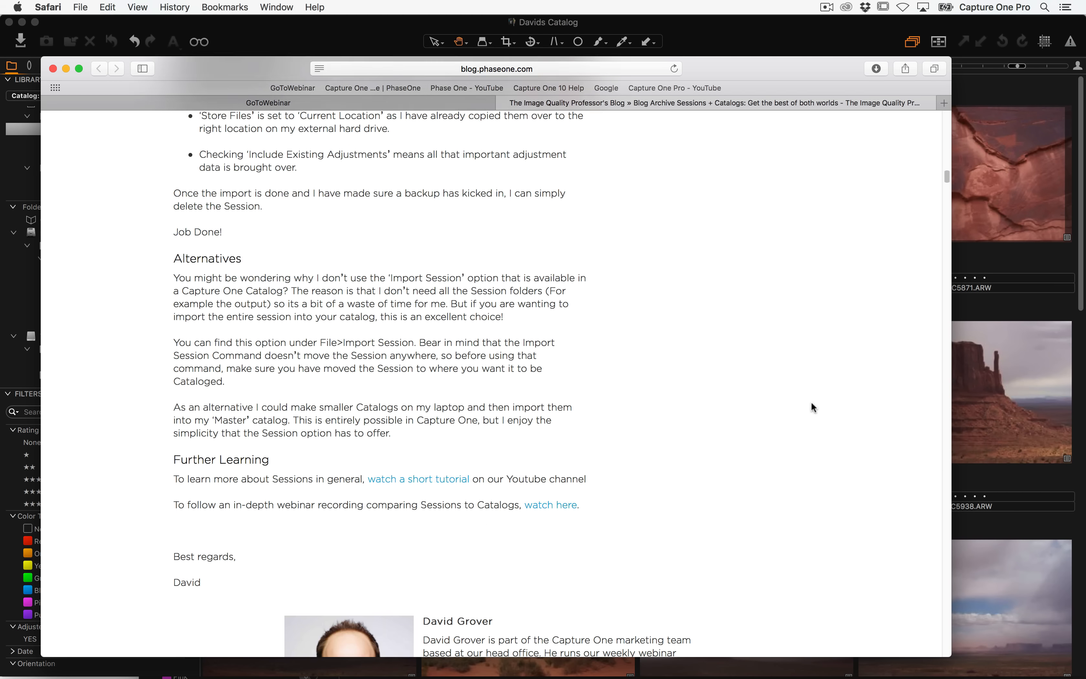
pyautogui.scroll(20, 770, 550)
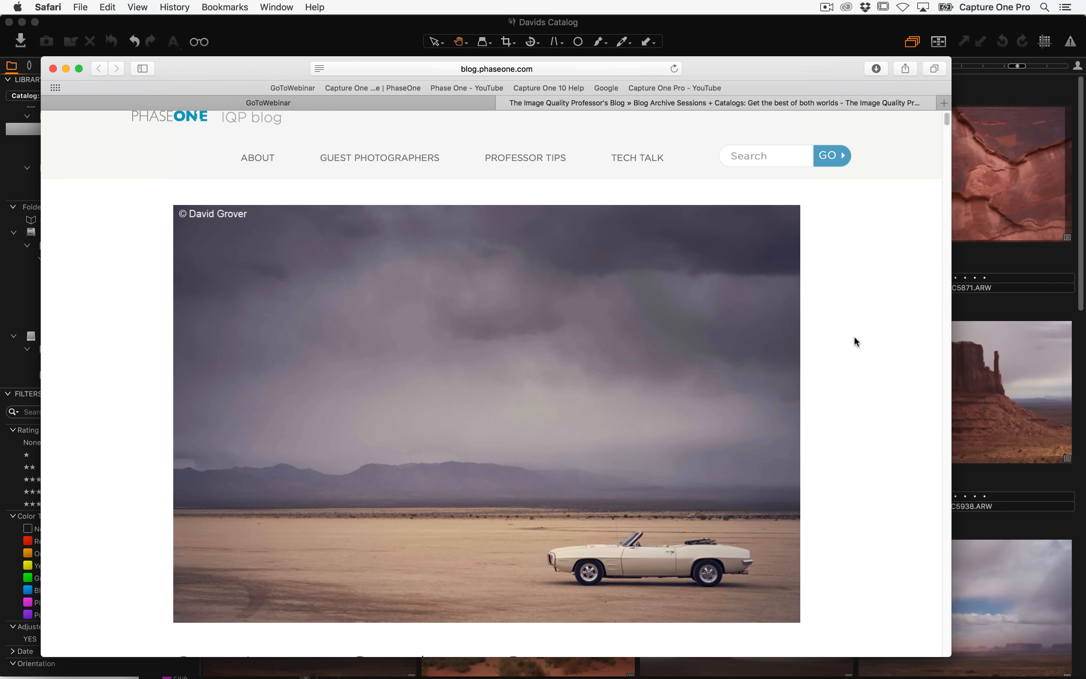
pyautogui.scroll(-5, 855, 457)
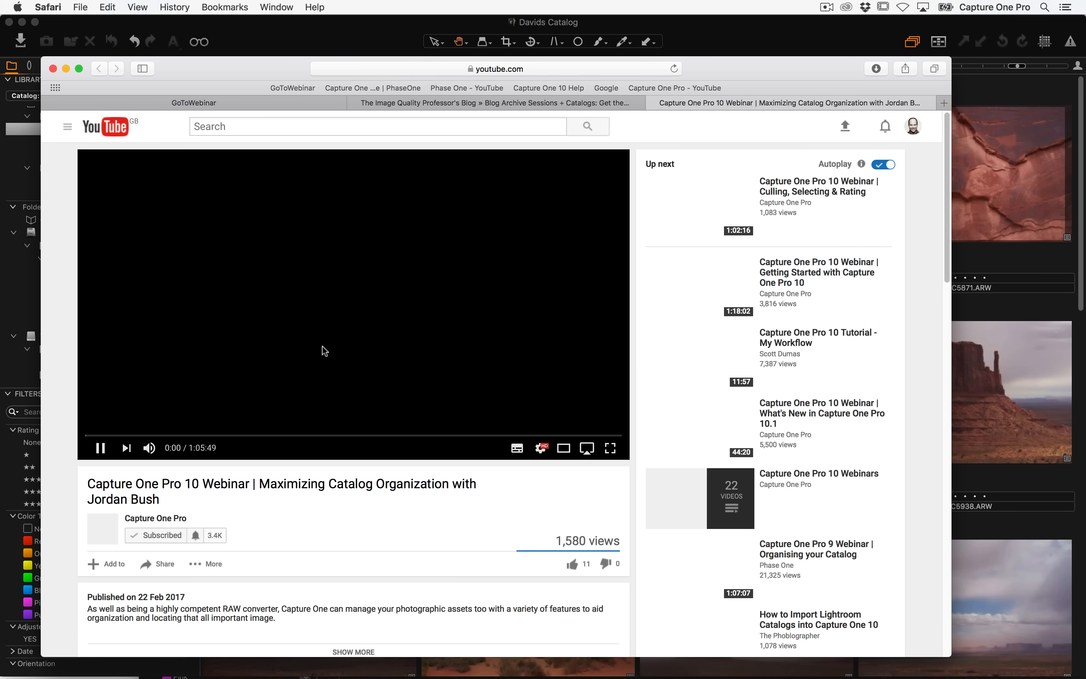
# Play and scrub the Managing a Catalog in Capture One Pro 10 tutorial video
pyautogui.click(101, 448)
pyautogui.moveTo(218, 436); pyautogui.dragTo(312, 451)
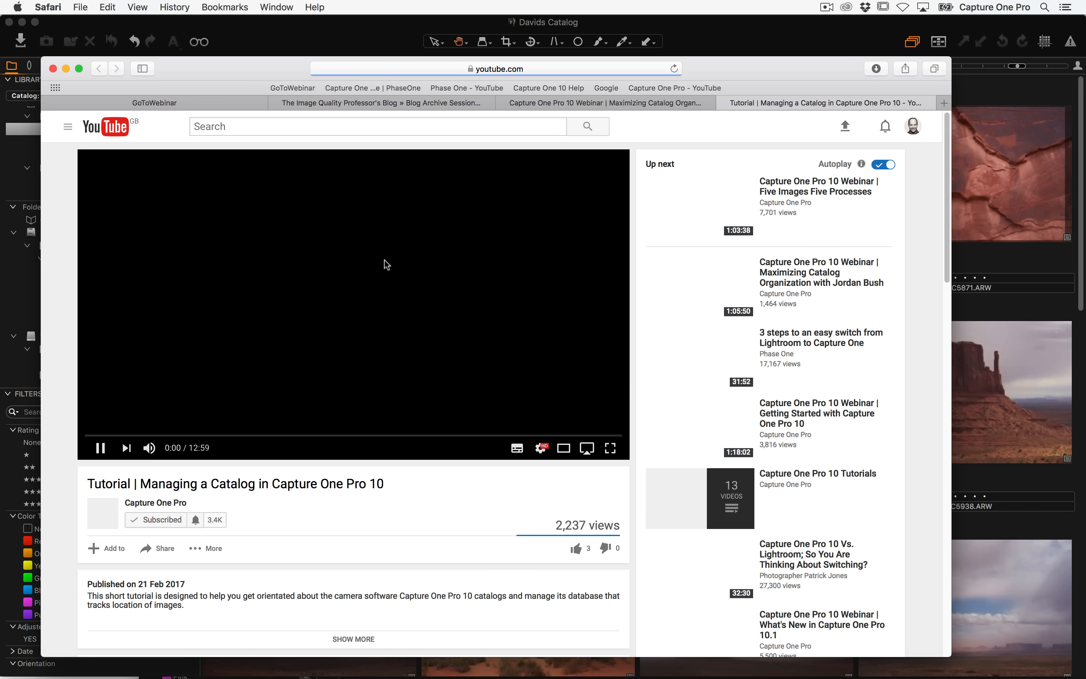
pyautogui.click(100, 448)
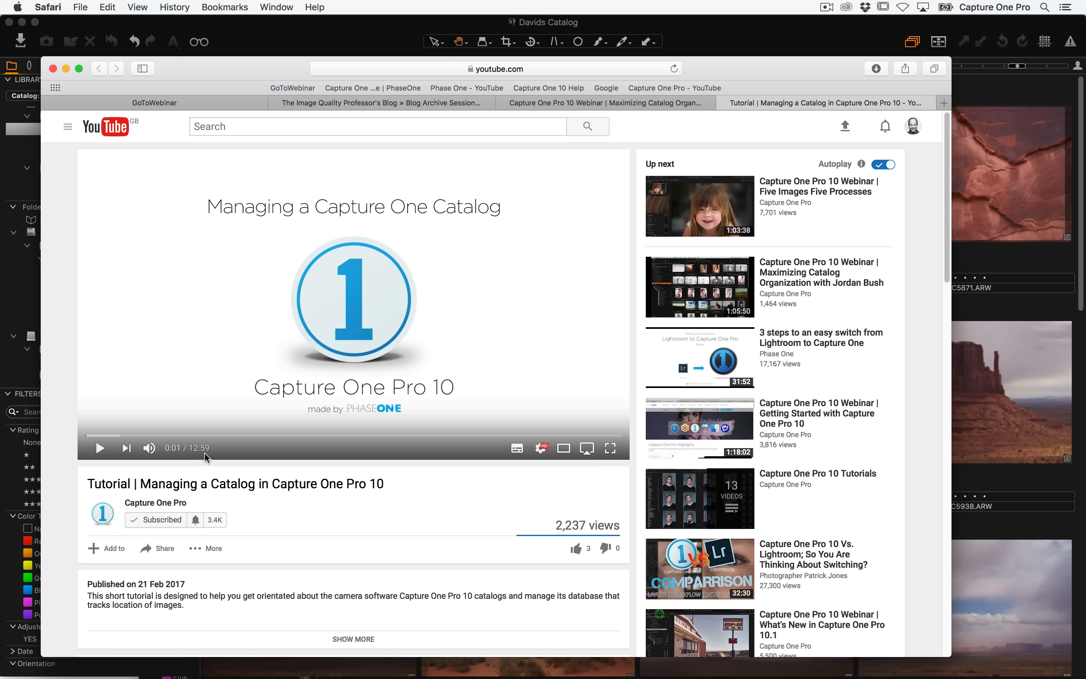
pyautogui.click(290, 41)
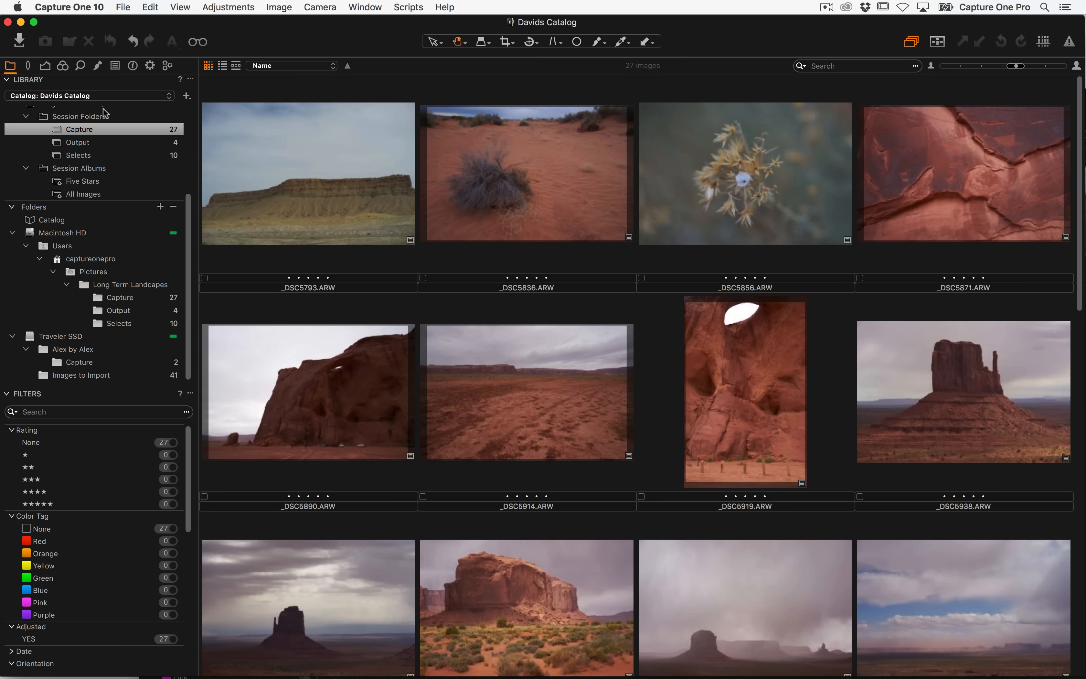
pyautogui.scroll(5, 82, 167)
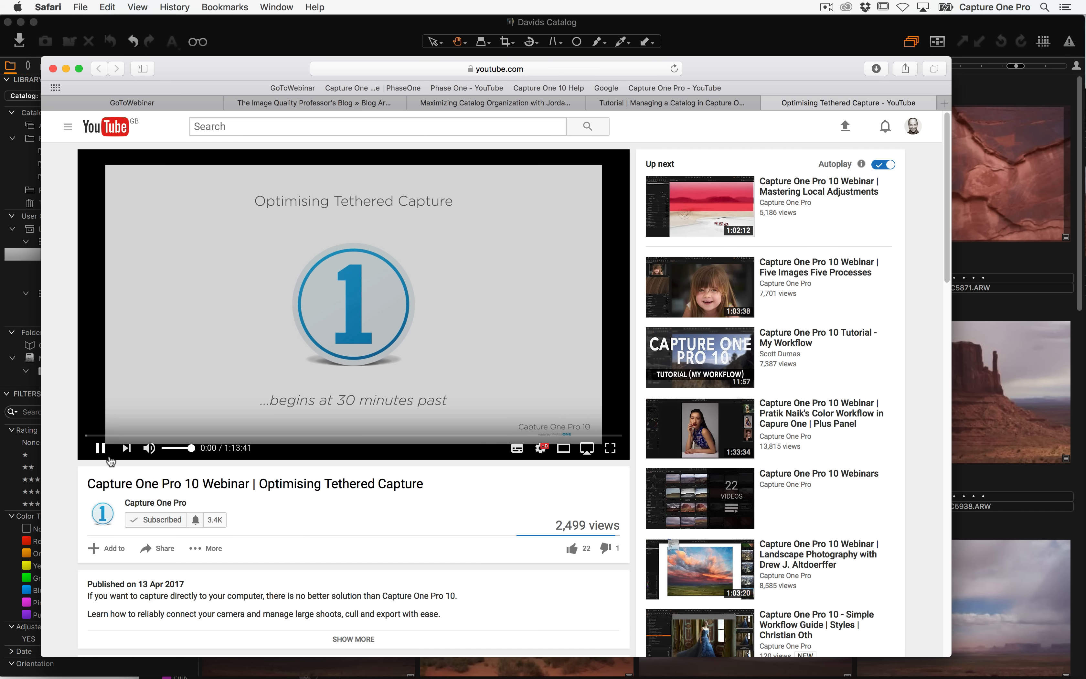
# Preview the Optimising Tethered Capture webinar and read the Sessions 101 blog post
pyautogui.click(101, 451)
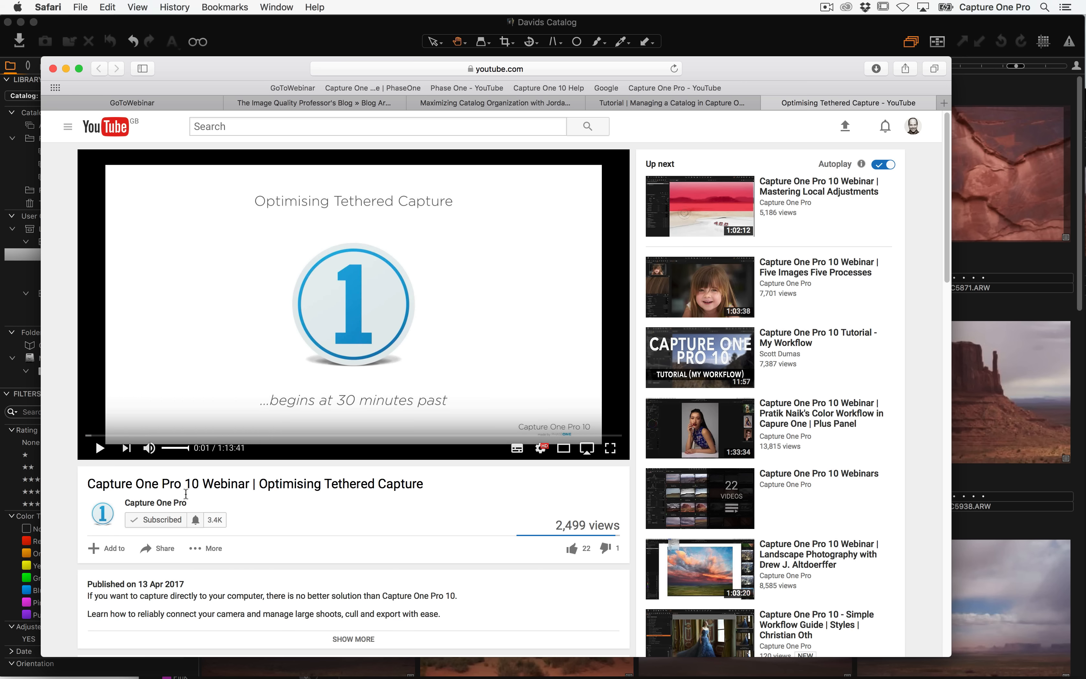
pyautogui.moveTo(246, 435); pyautogui.dragTo(383, 435)
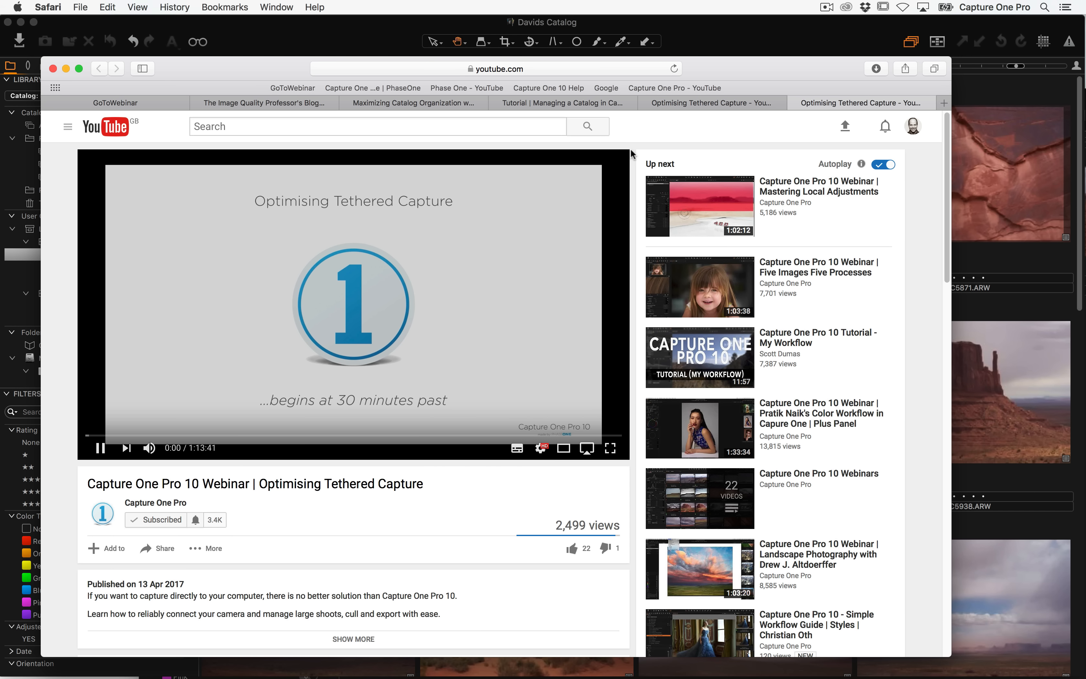
pyautogui.click(794, 103)
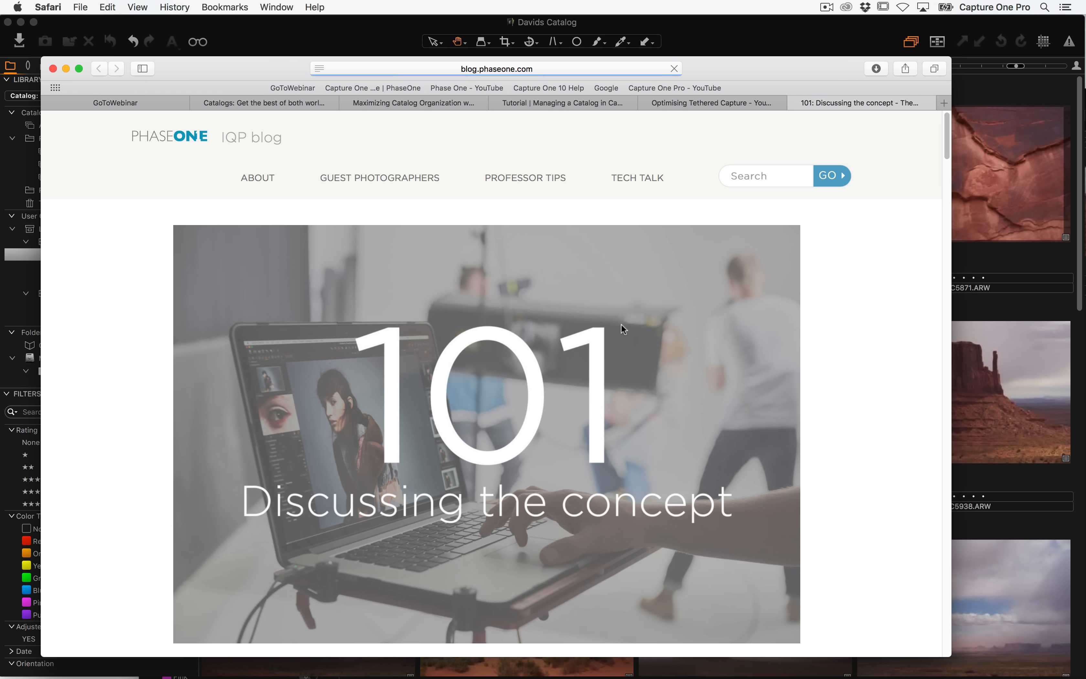
pyautogui.scroll(-5, 621, 329)
pyautogui.scroll(-6, 625, 437)
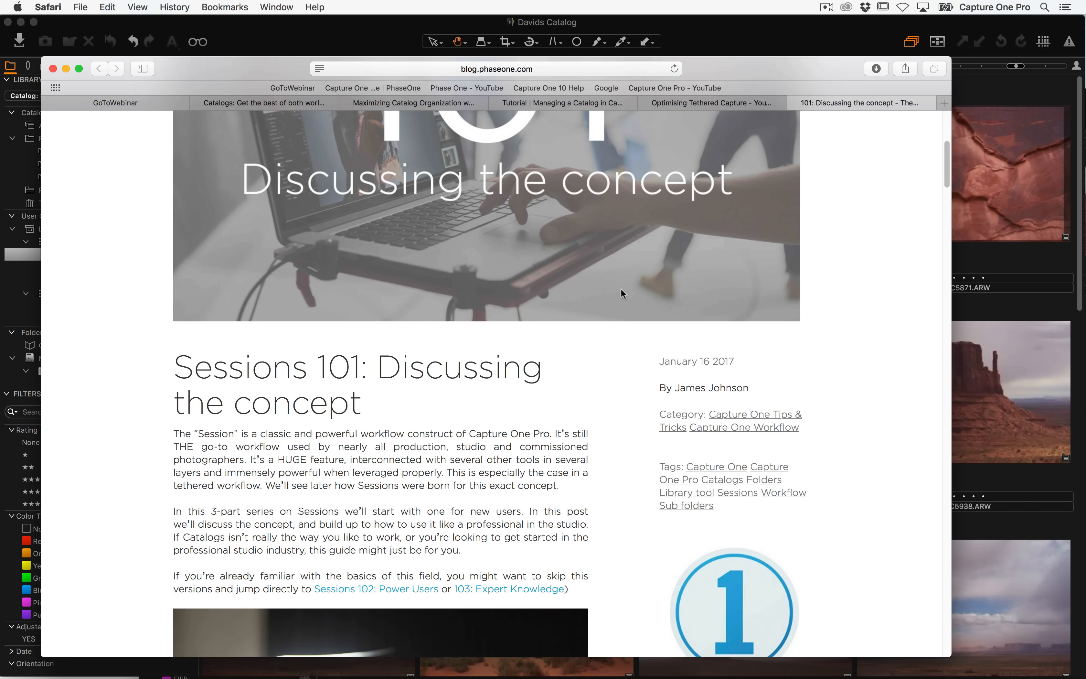
pyautogui.scroll(-6, 651, 253)
pyautogui.scroll(10, 380, 239)
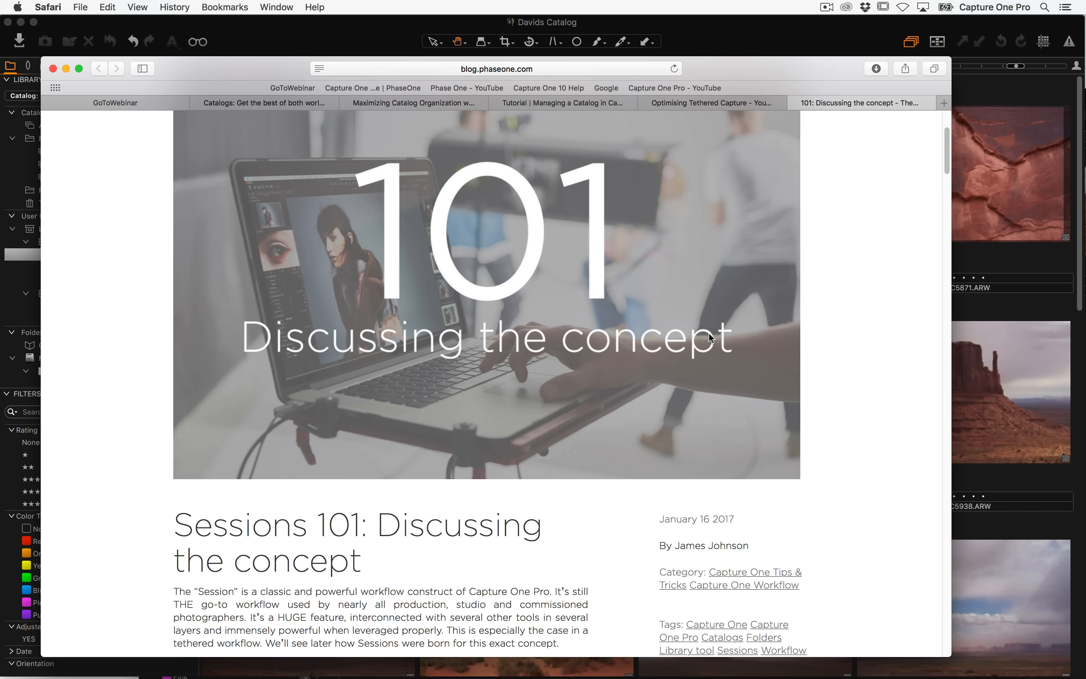
pyautogui.click(746, 38)
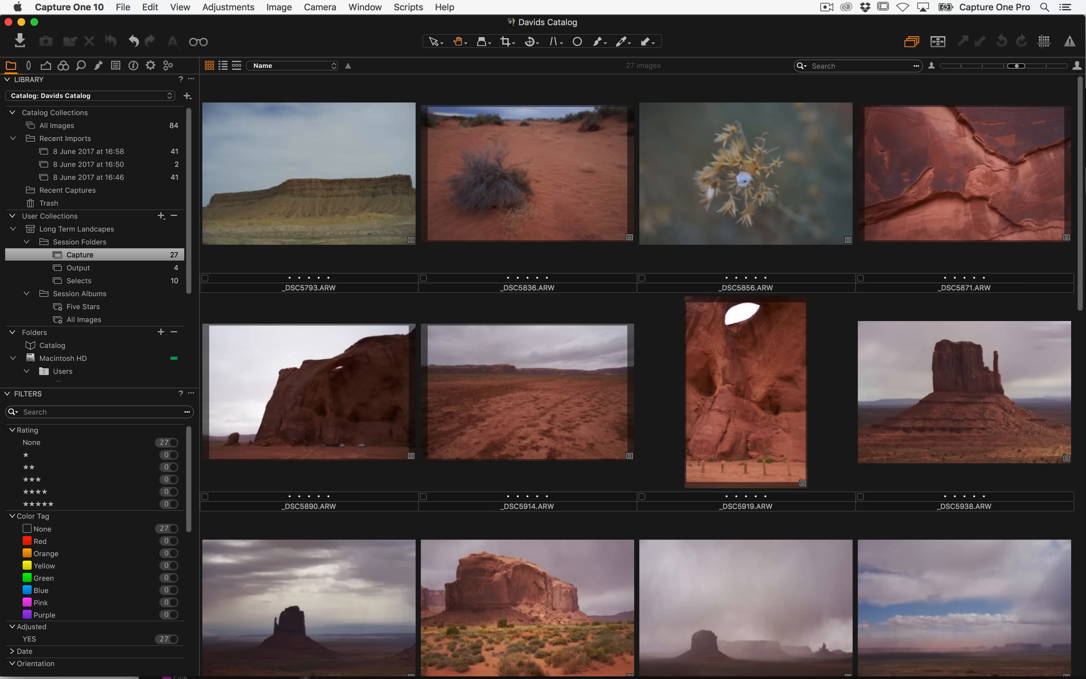
pyautogui.press('super+Tab')
pyautogui.click(122, 7)
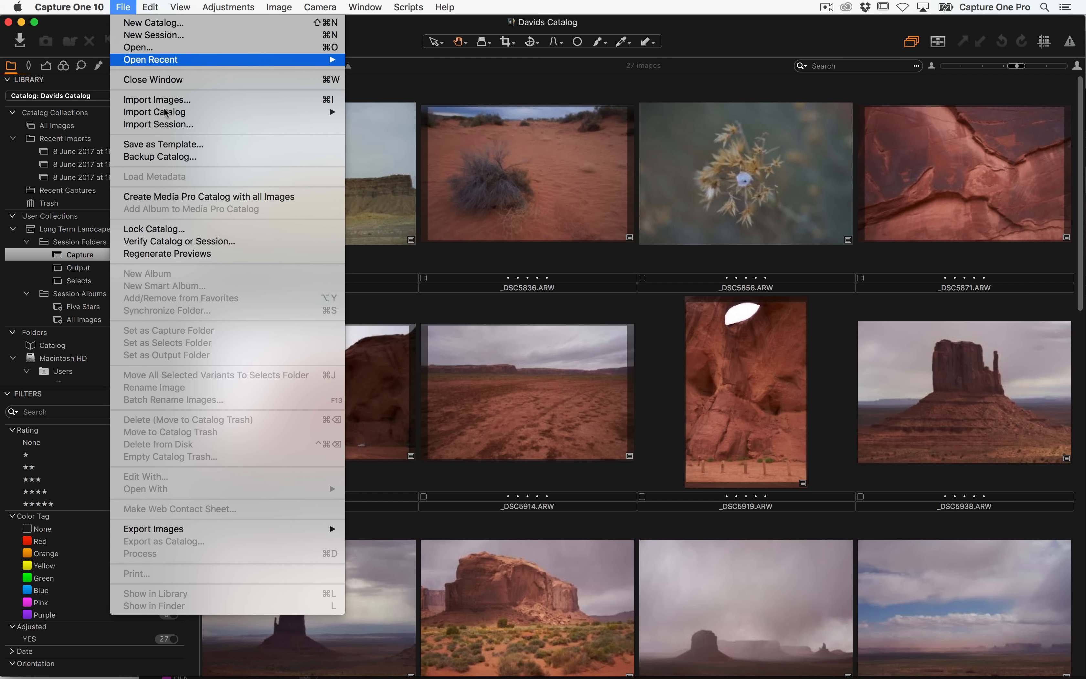
pyautogui.click(189, 127)
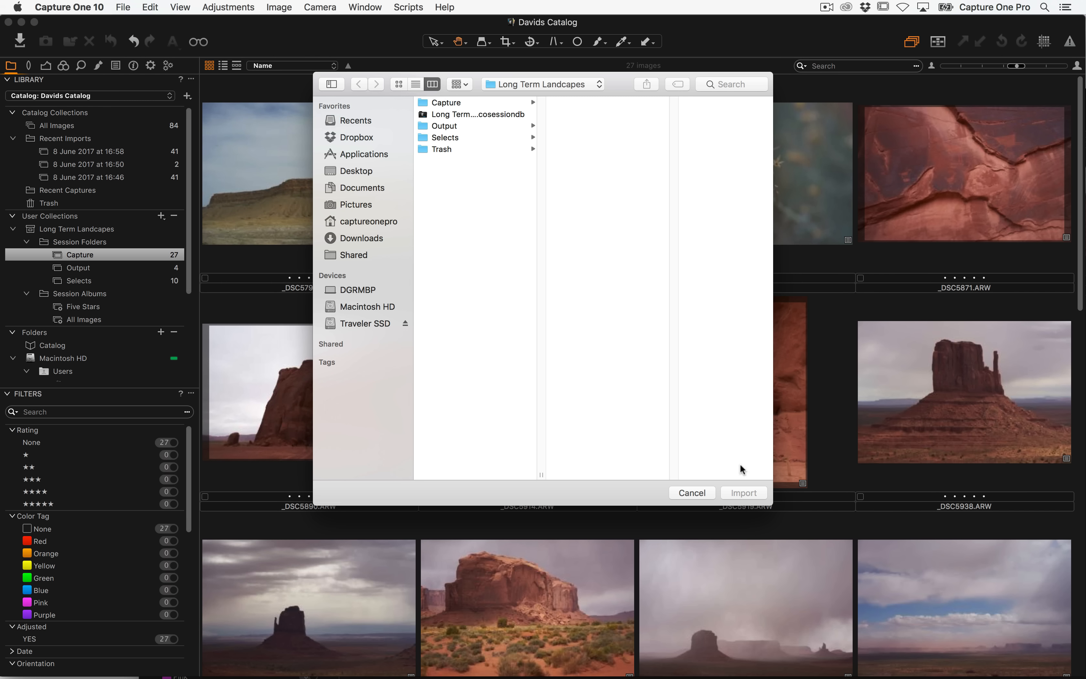
pyautogui.click(699, 493)
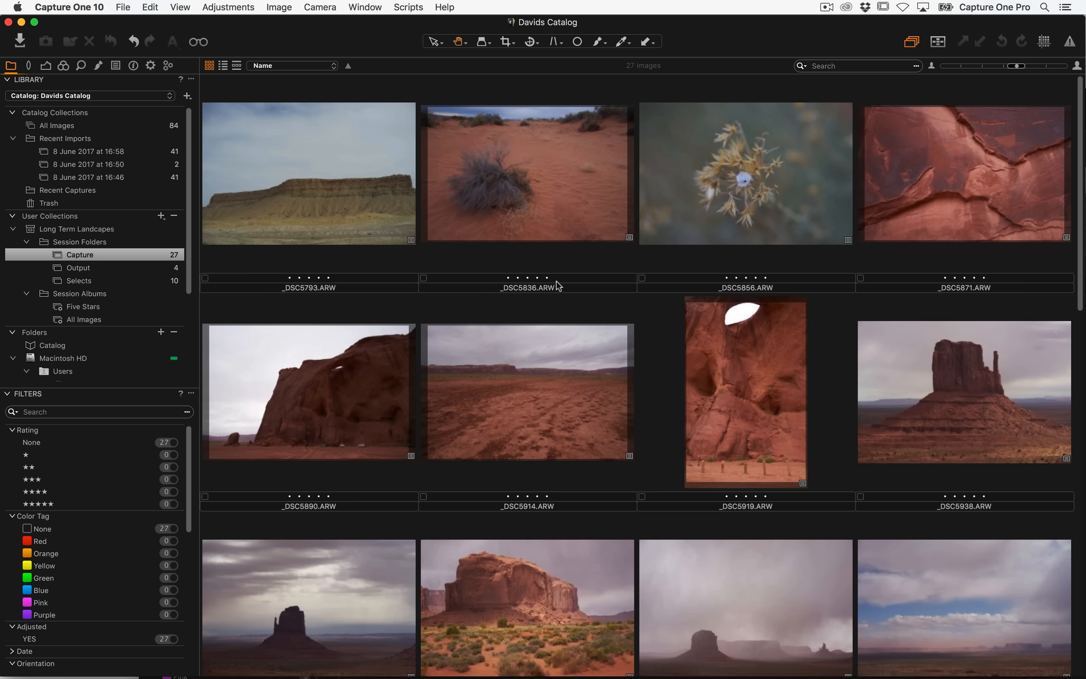
# Reopen the import dialog to review its adjustment options, then cancel it
pyautogui.press('super+Tab')
pyautogui.press('Escape')
pyautogui.click(25, 43)
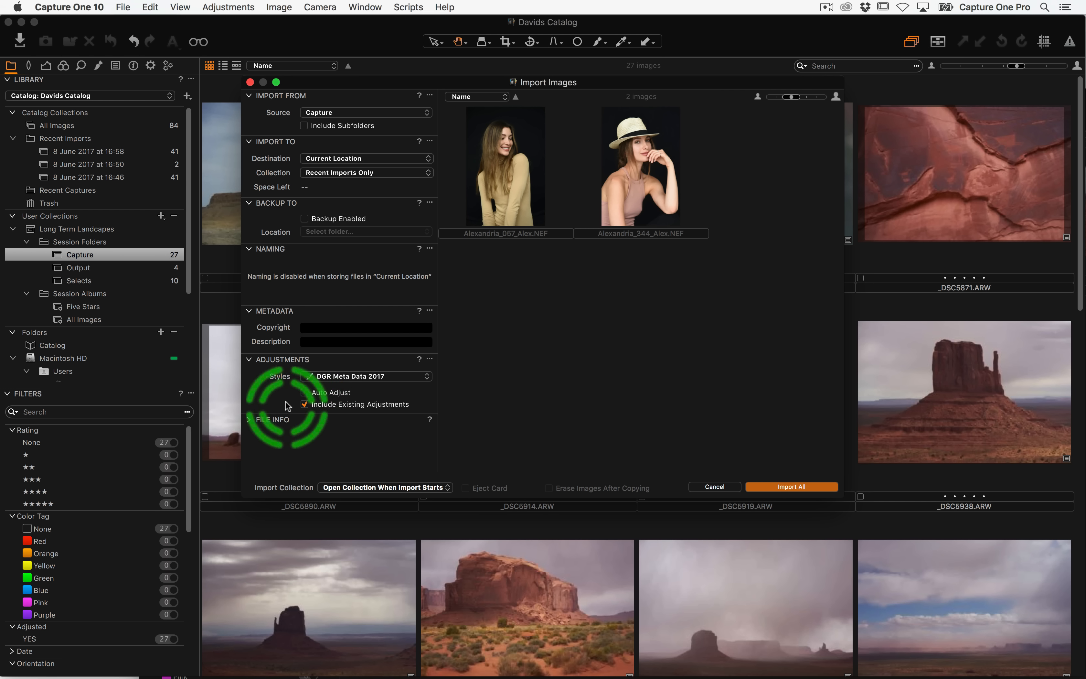
pyautogui.click(714, 487)
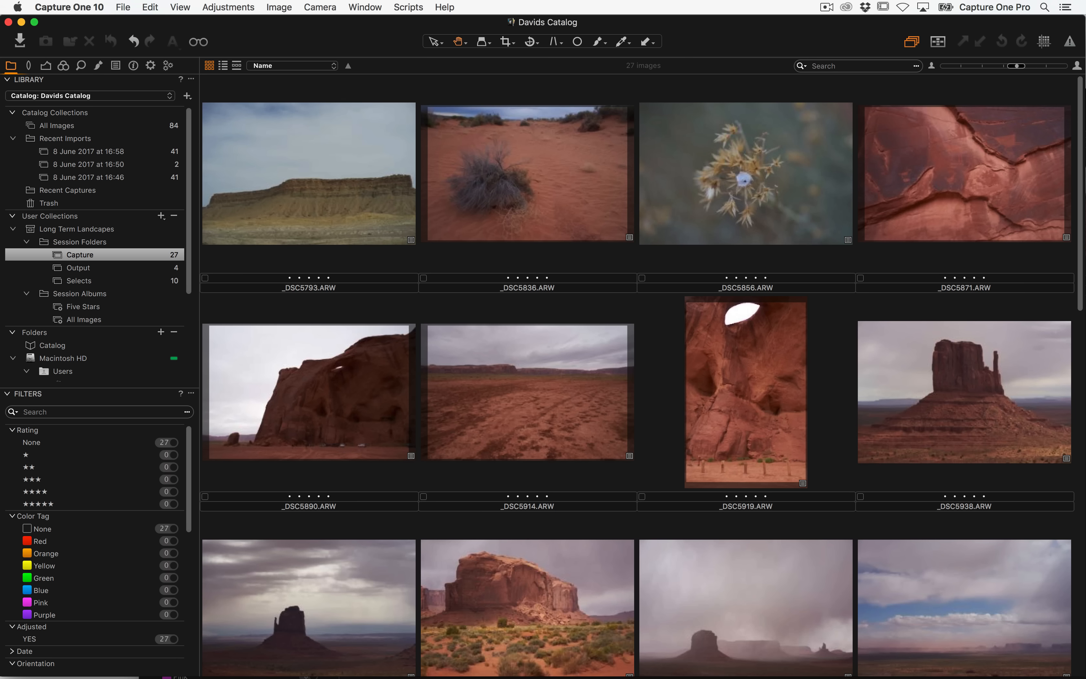
pyautogui.press('super+Tab')
pyautogui.press('super+Tab')
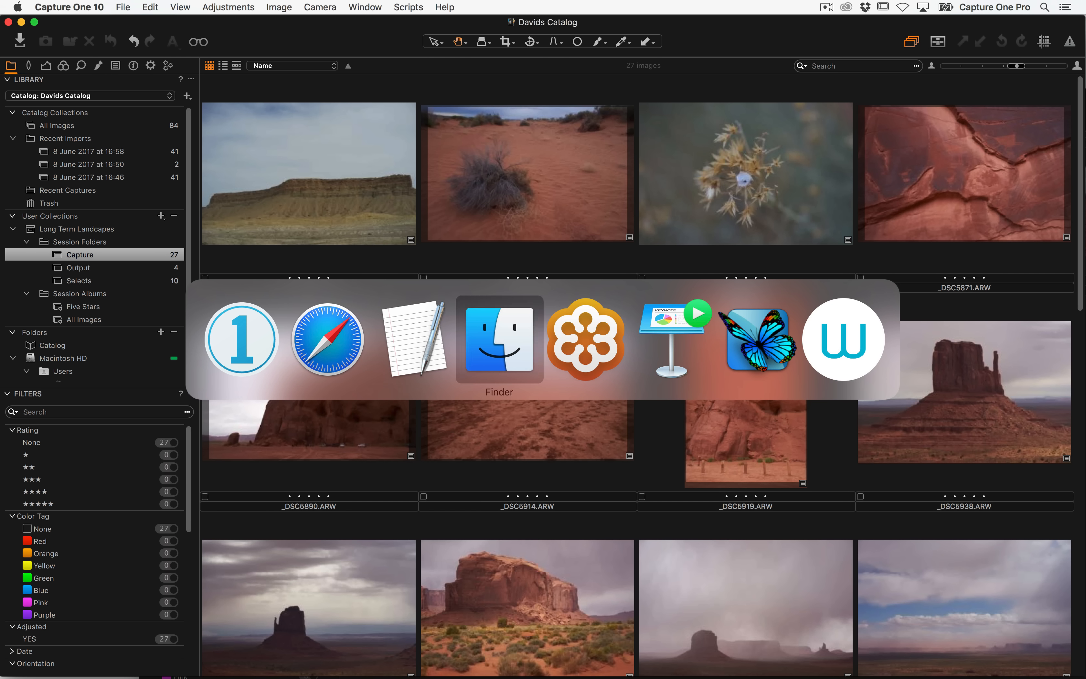
pyautogui.press('super+Tab')
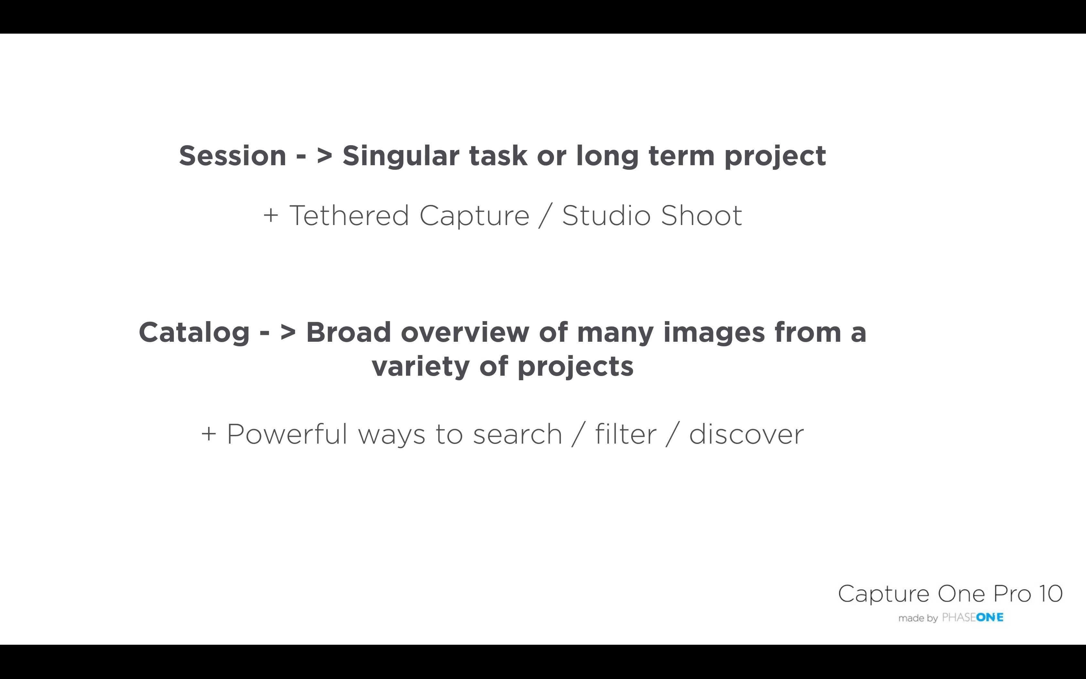